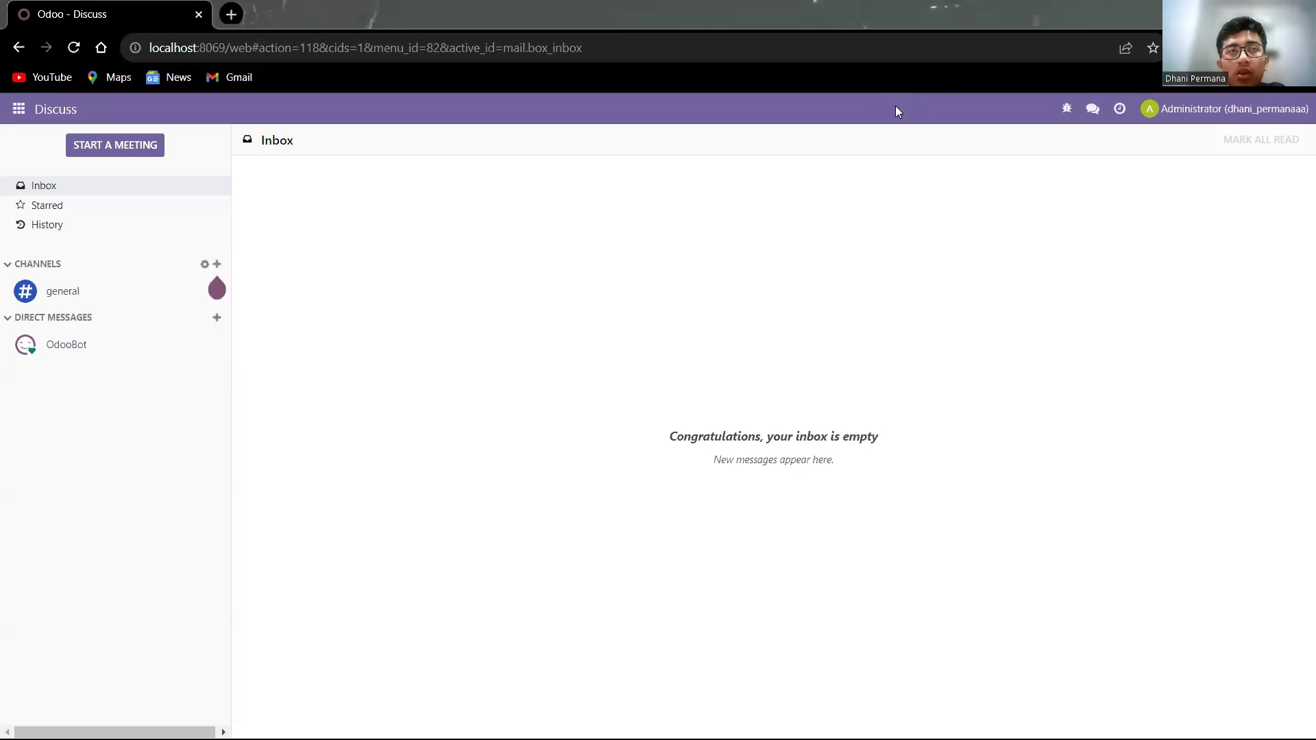
- Open the product categories list in the Inventory app's configuration
left_click(19, 109)
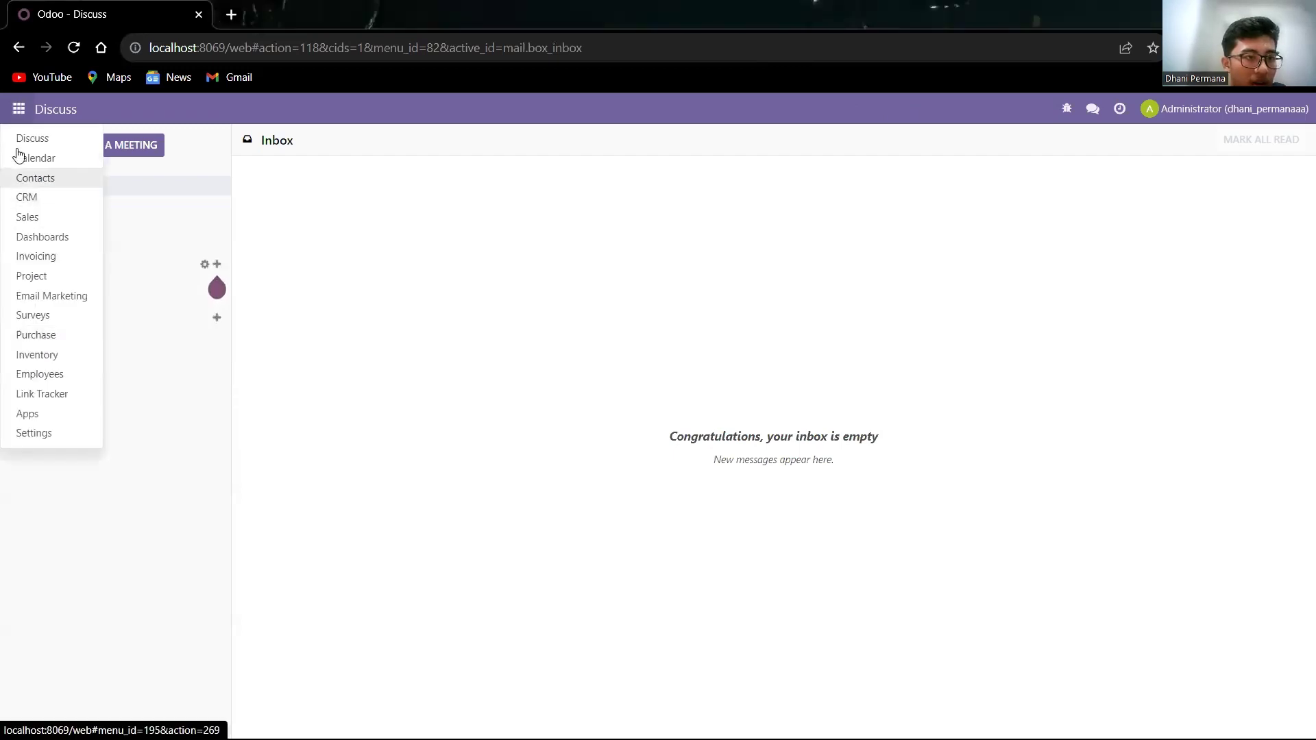
left_click(44, 358)
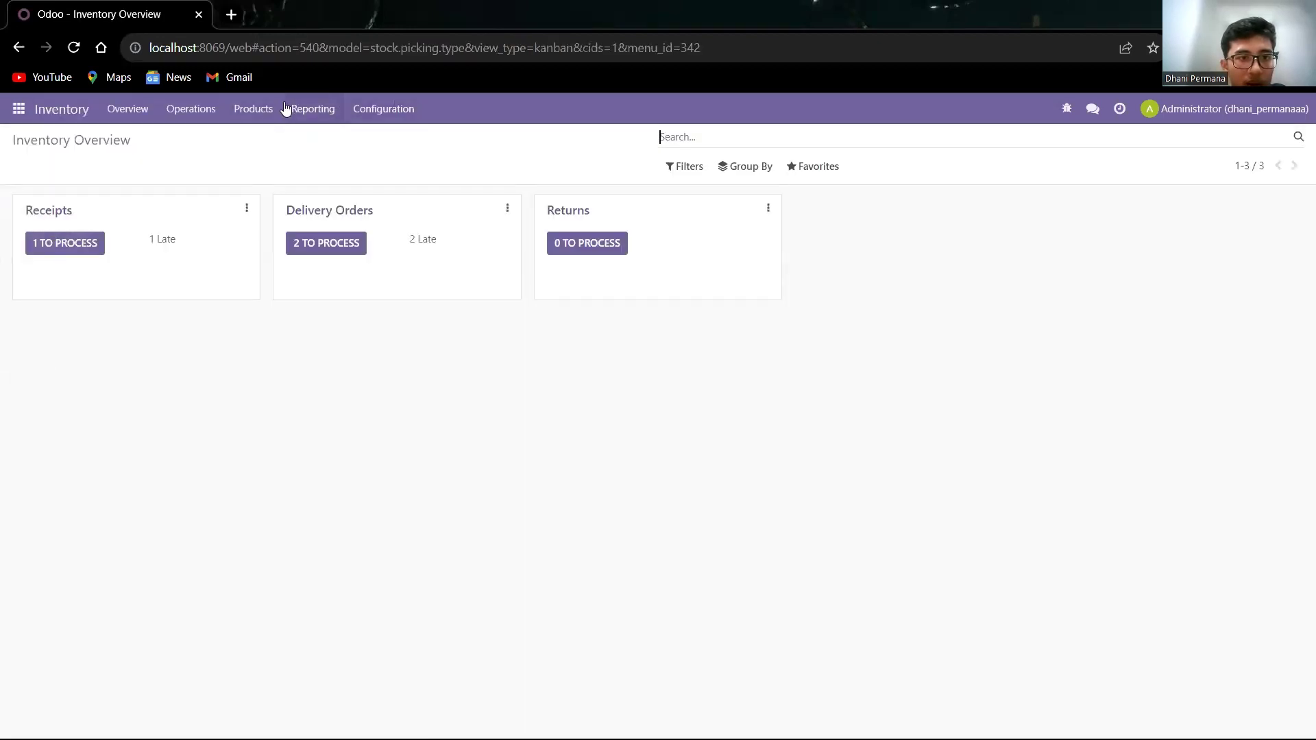
left_click(312, 109)
left_click(379, 112)
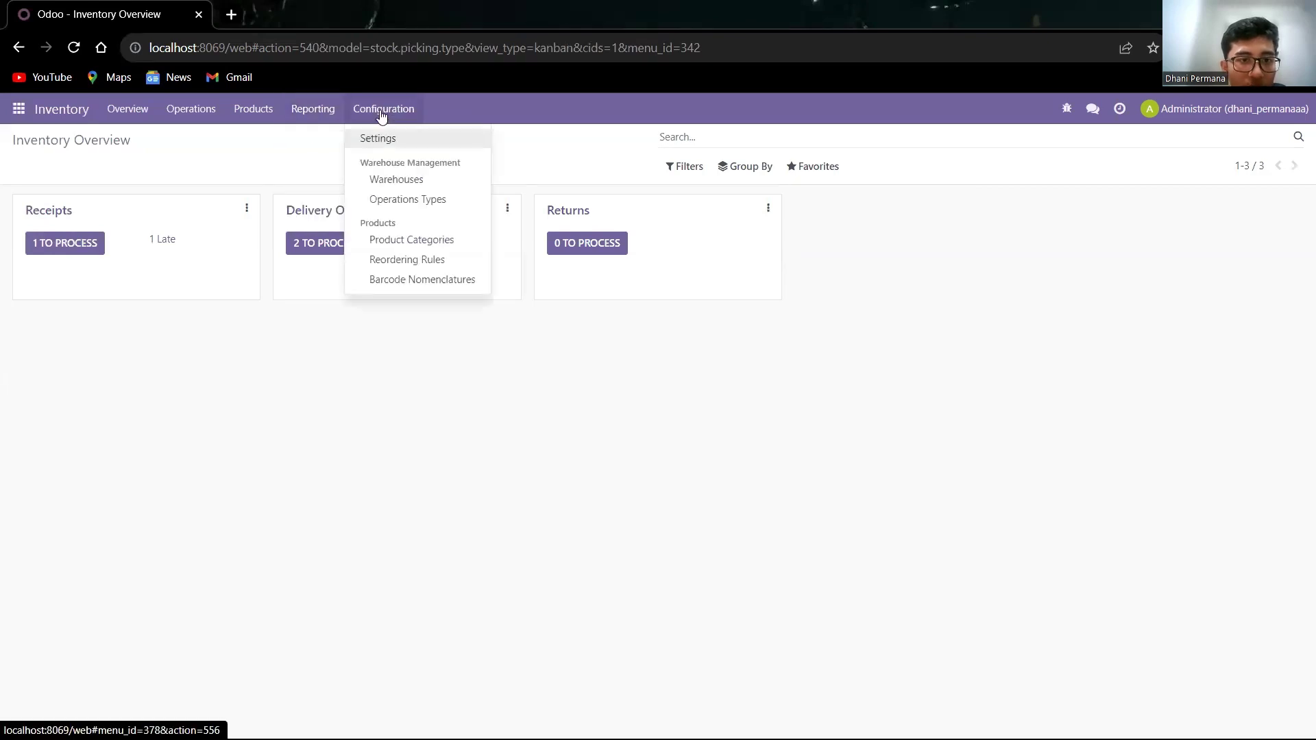
left_click(403, 240)
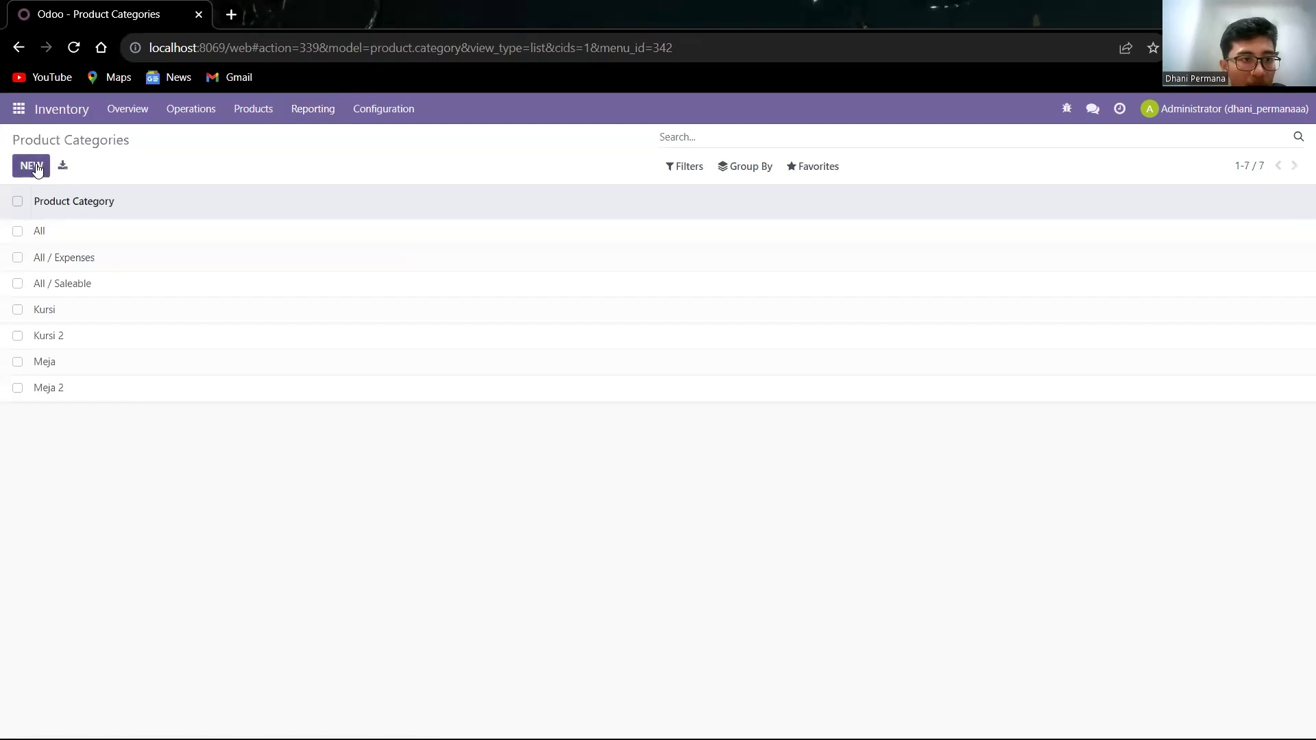
- Create and save a product category named Kursii with First In First Out (FIFO) costing and Automated inventory valuation
left_click(37, 170)
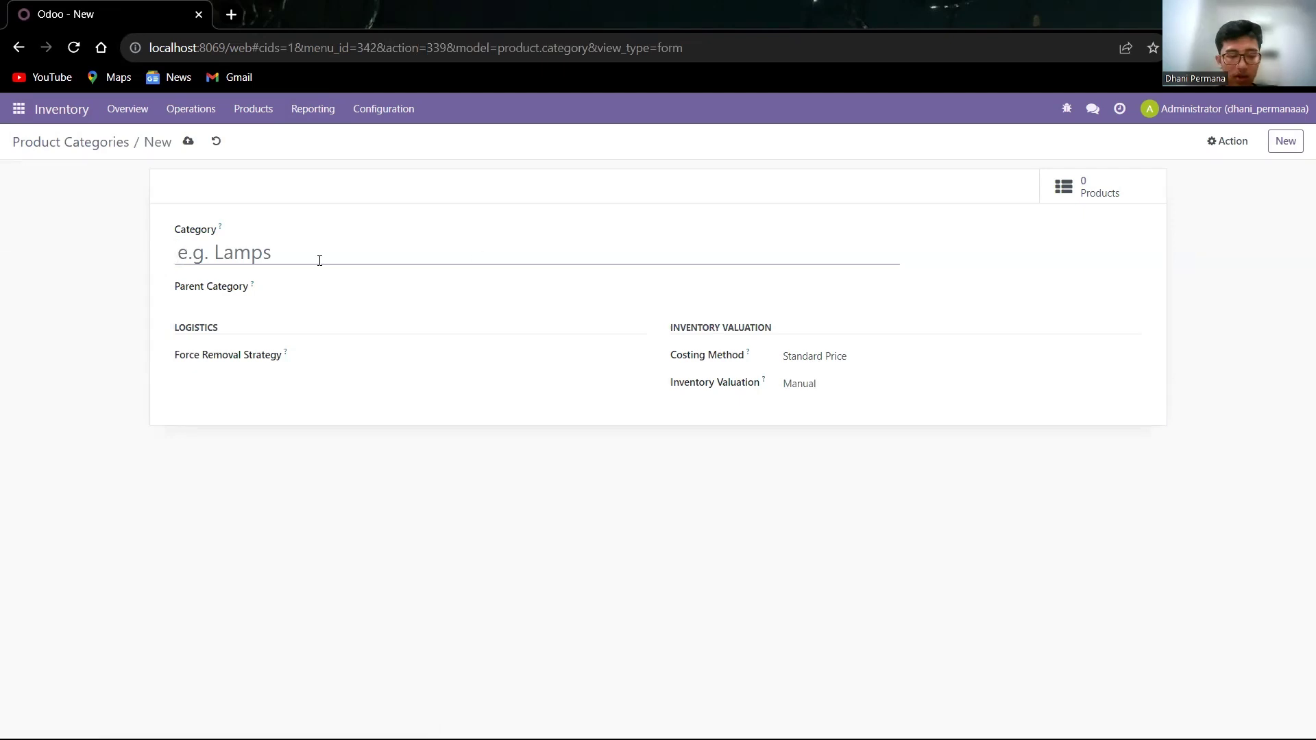
type("Kursii")
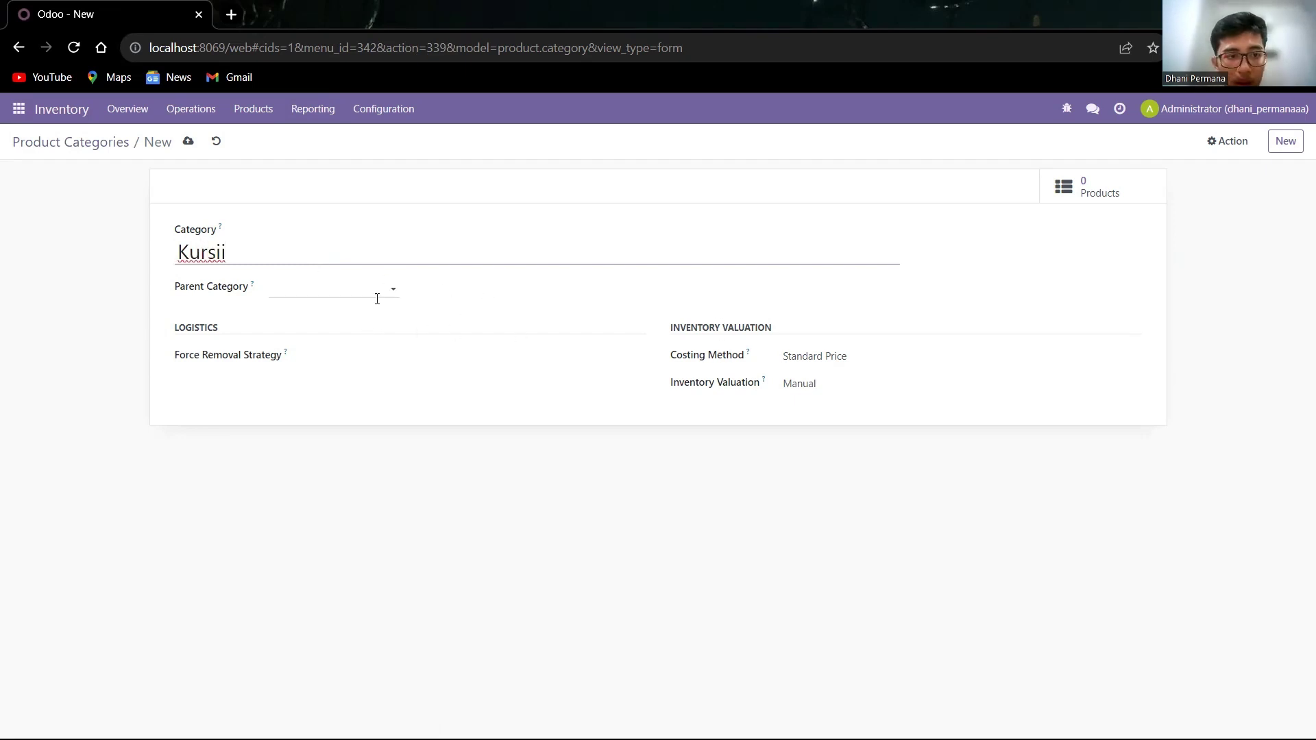
left_click(818, 360)
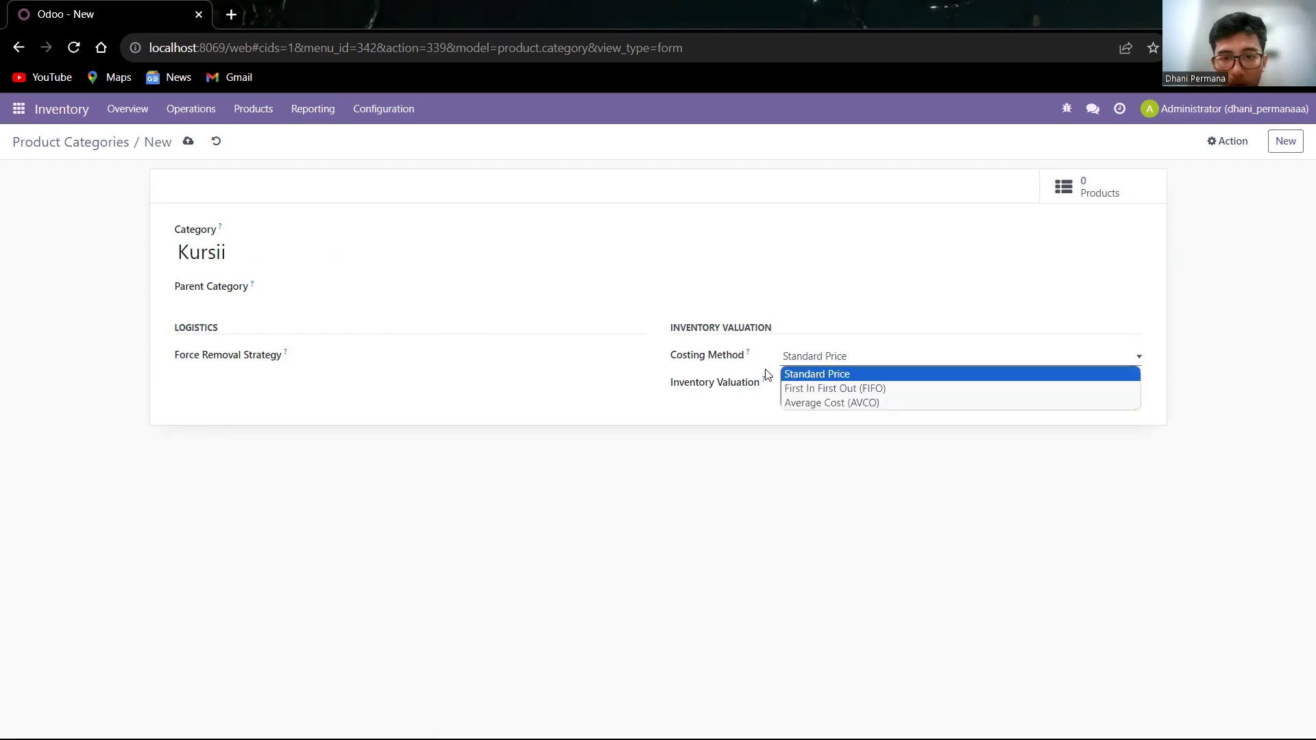
left_click(859, 389)
left_click(792, 390)
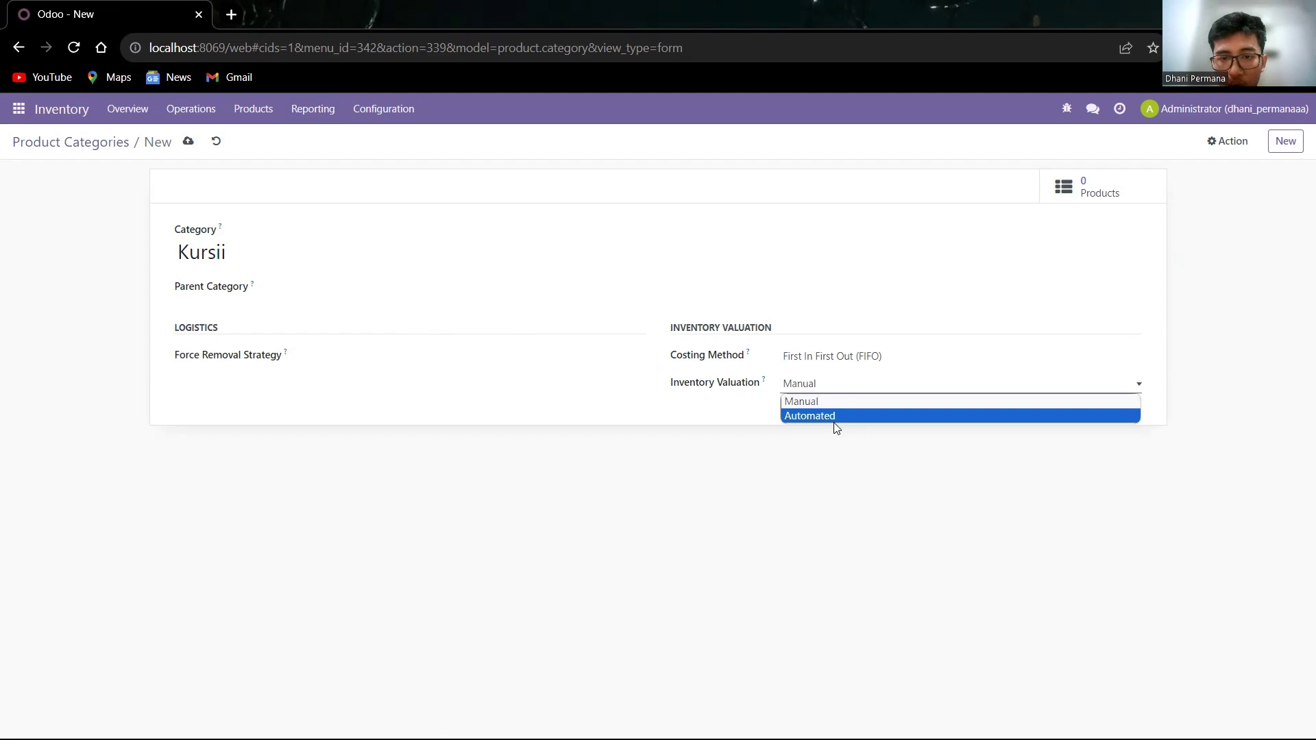
left_click(835, 420)
left_click(190, 143)
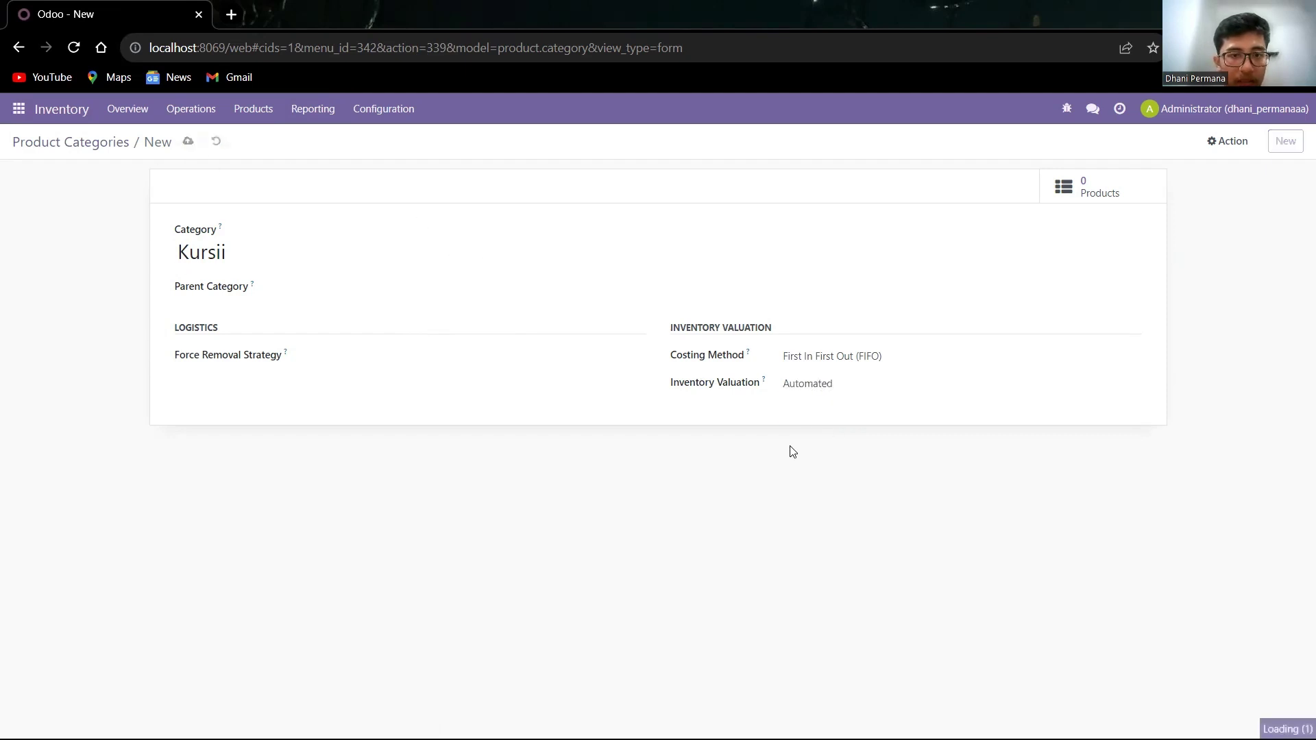
- Create and save a product category named Mejaa with First In First Out (FIFO) costing and Automated inventory valuation
left_click(1286, 141)
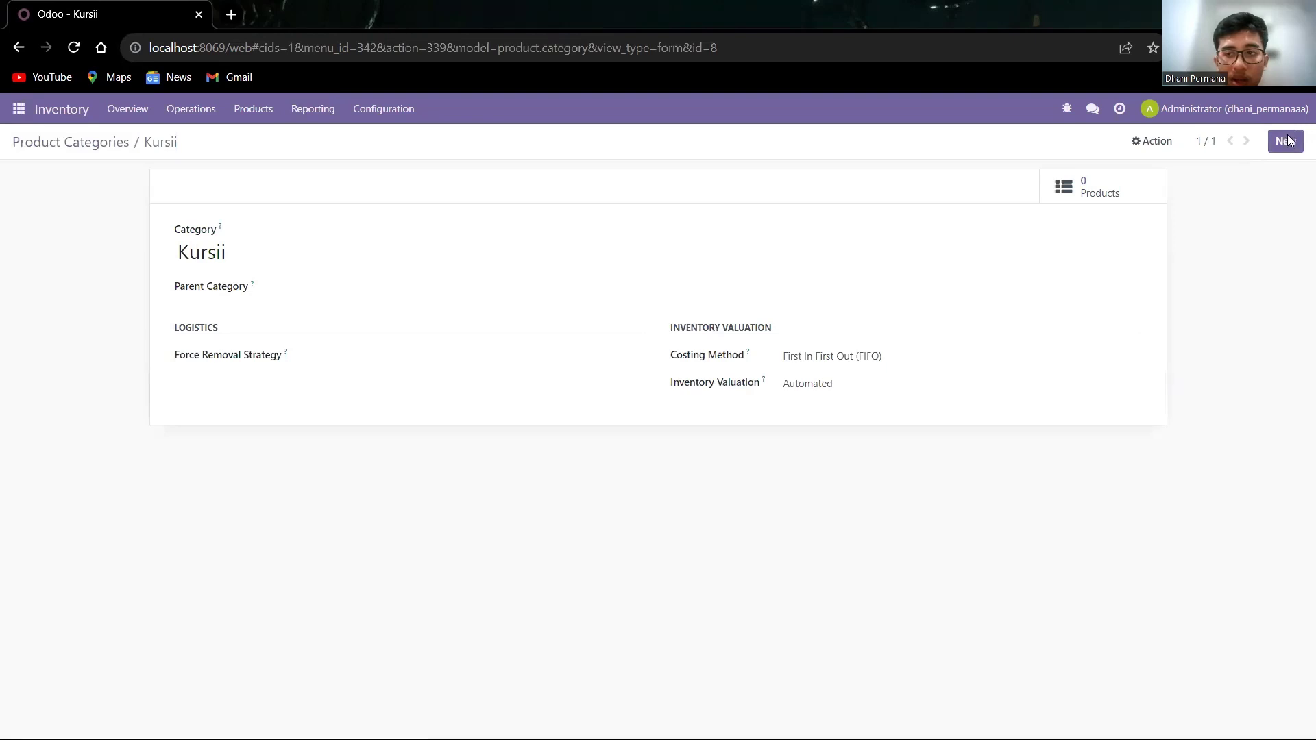
type("Mejaa")
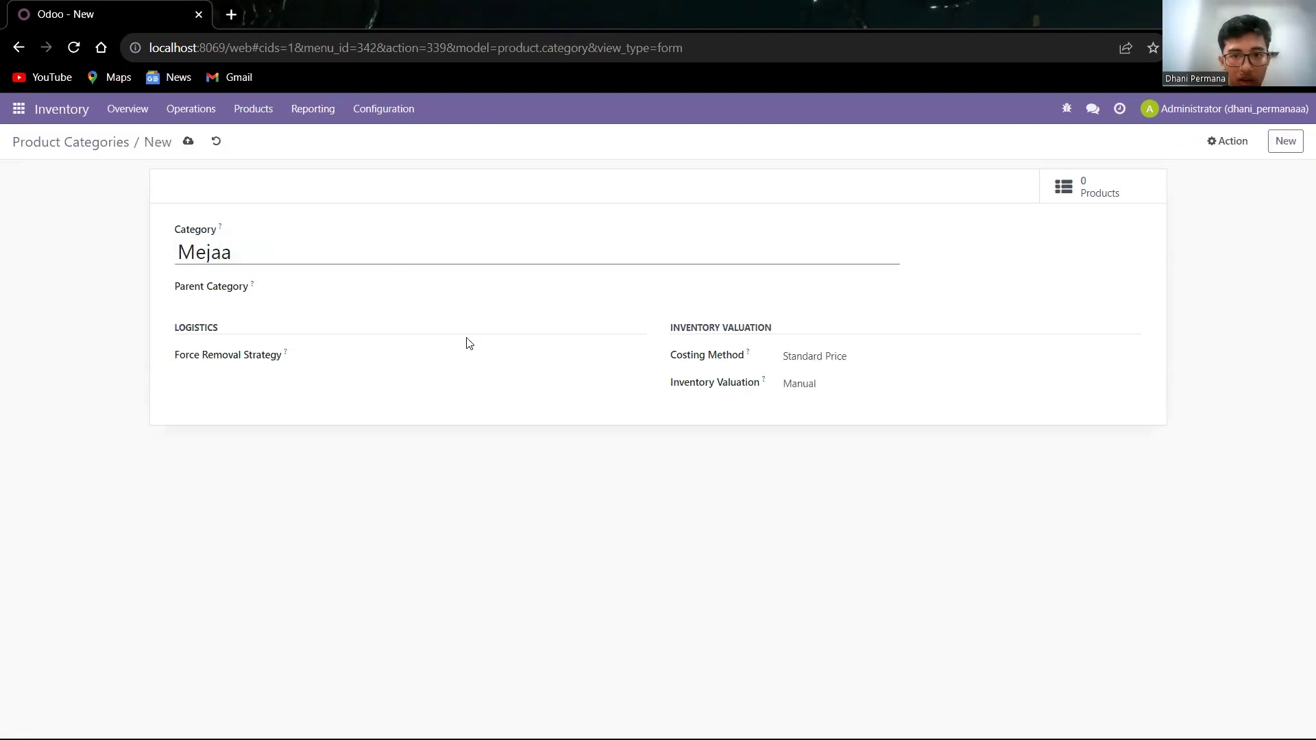
left_click(862, 357)
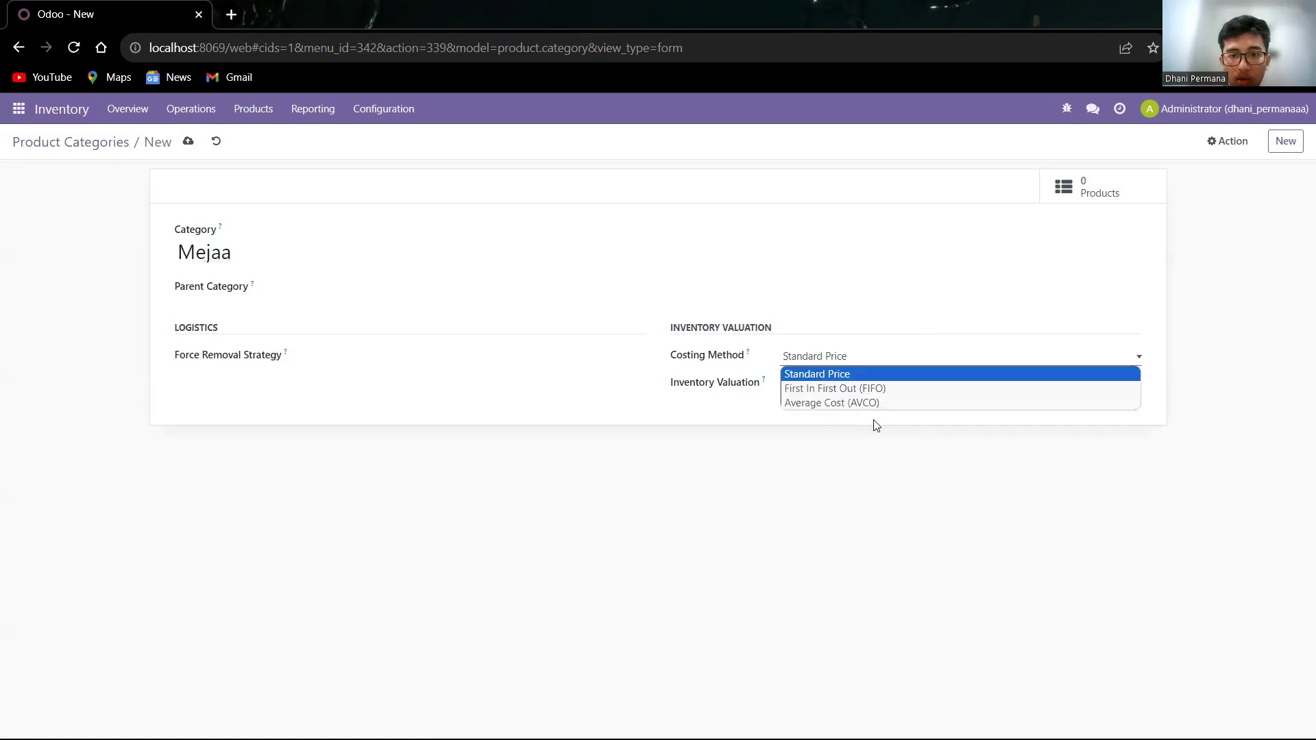
left_click(845, 389)
left_click(827, 383)
left_click(827, 413)
left_click(188, 141)
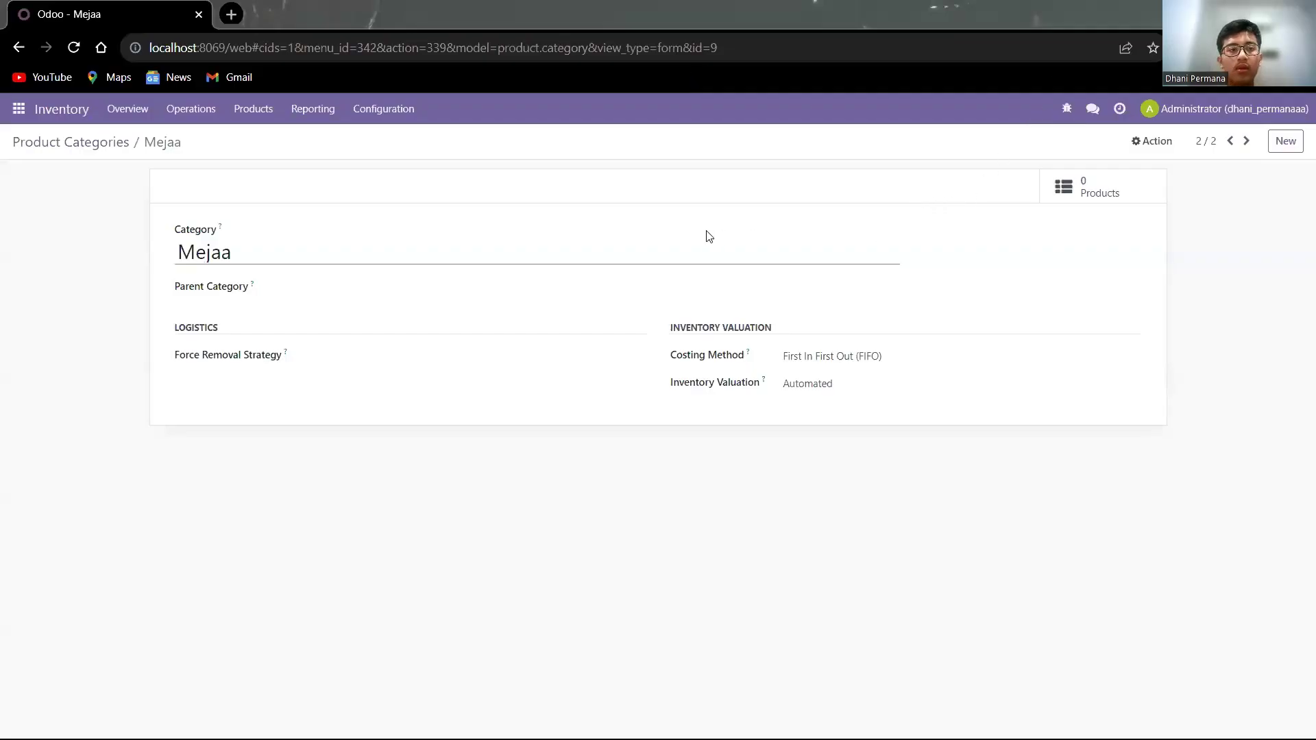
- Start a new product in the Inventory products list and name it Kursii
left_click(252, 111)
left_click(264, 135)
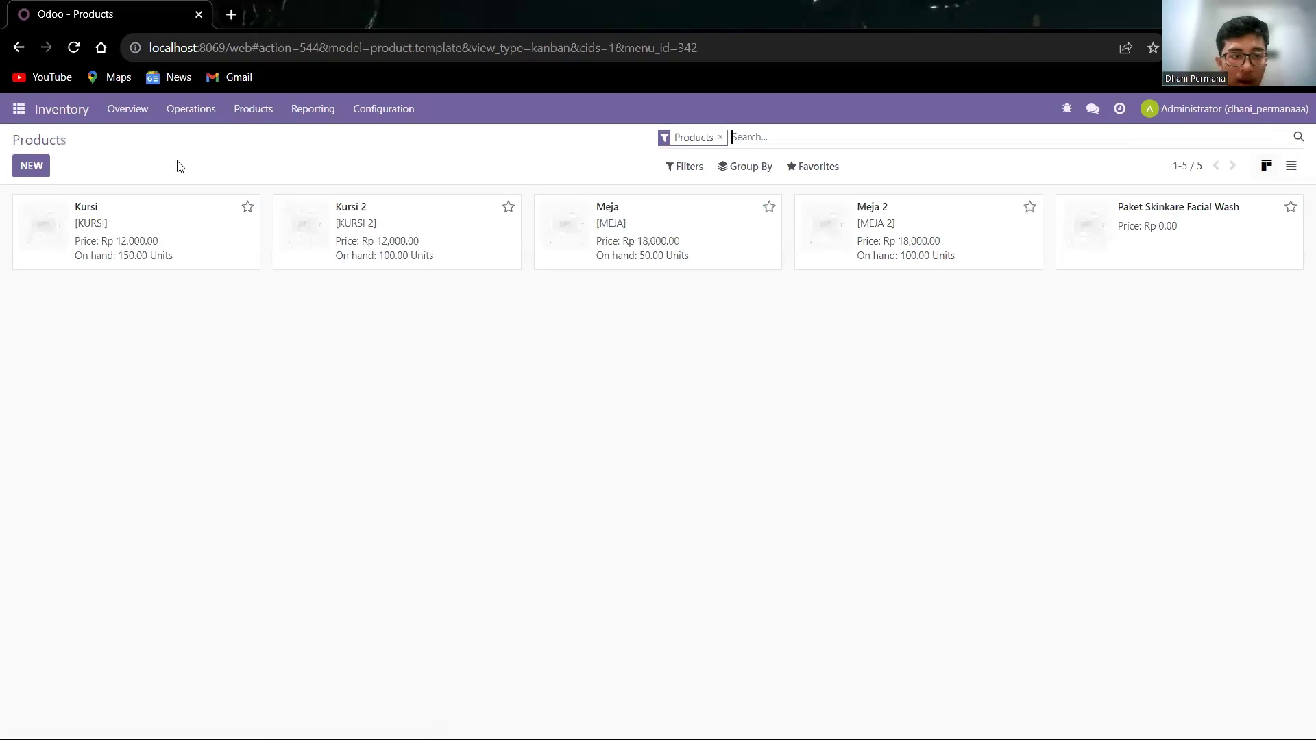
left_click(31, 166)
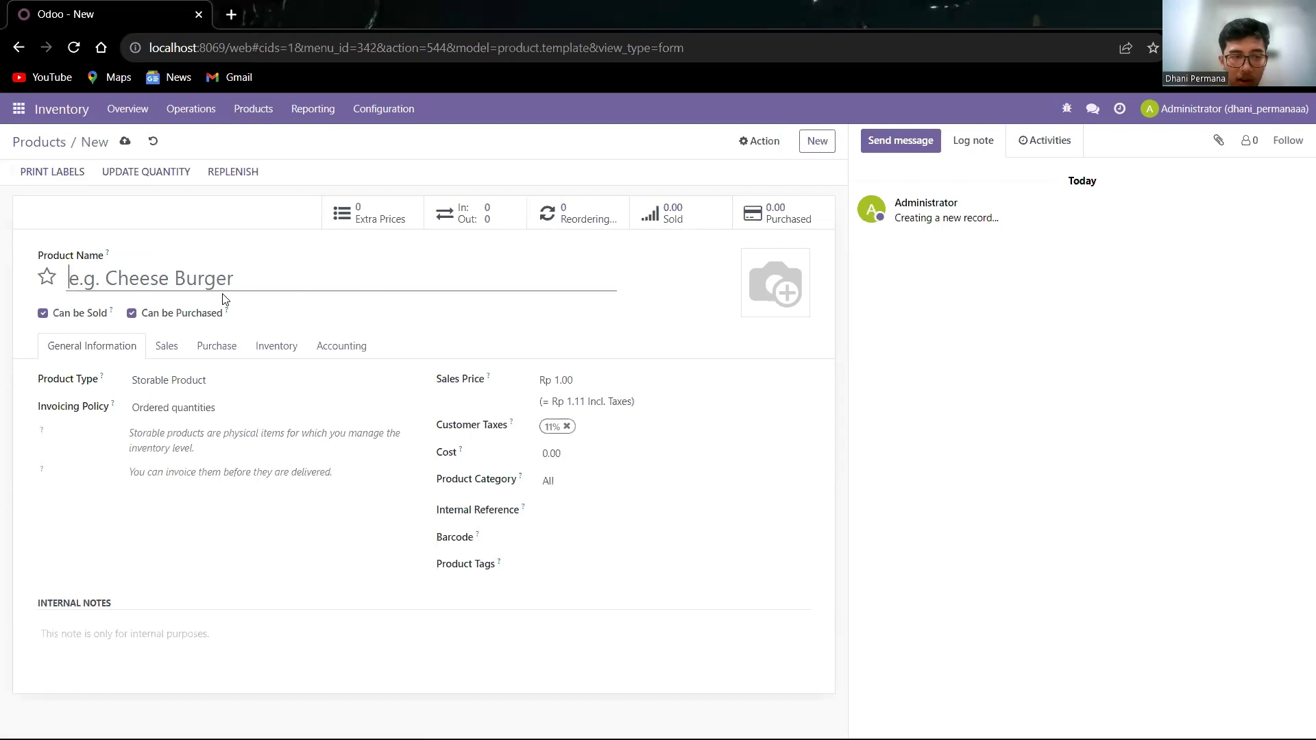
type("M")
key("BackSpace")
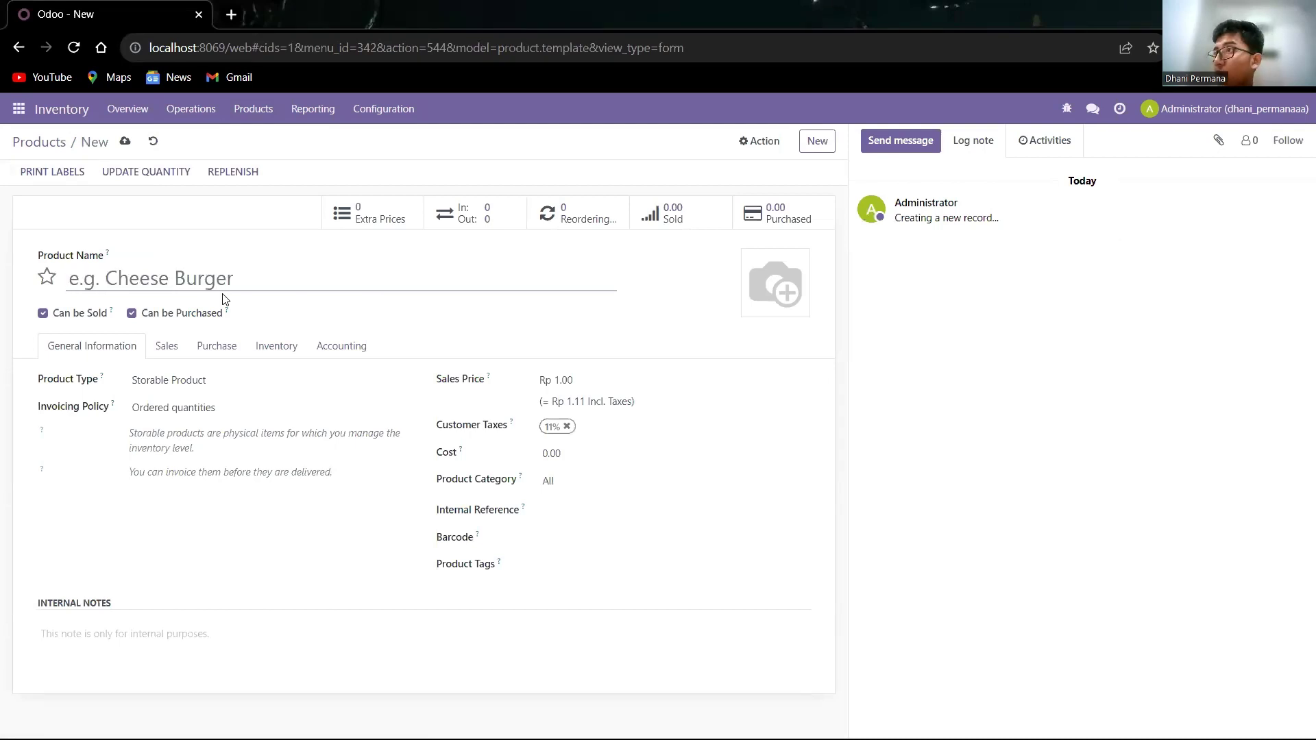
type("Kursii")
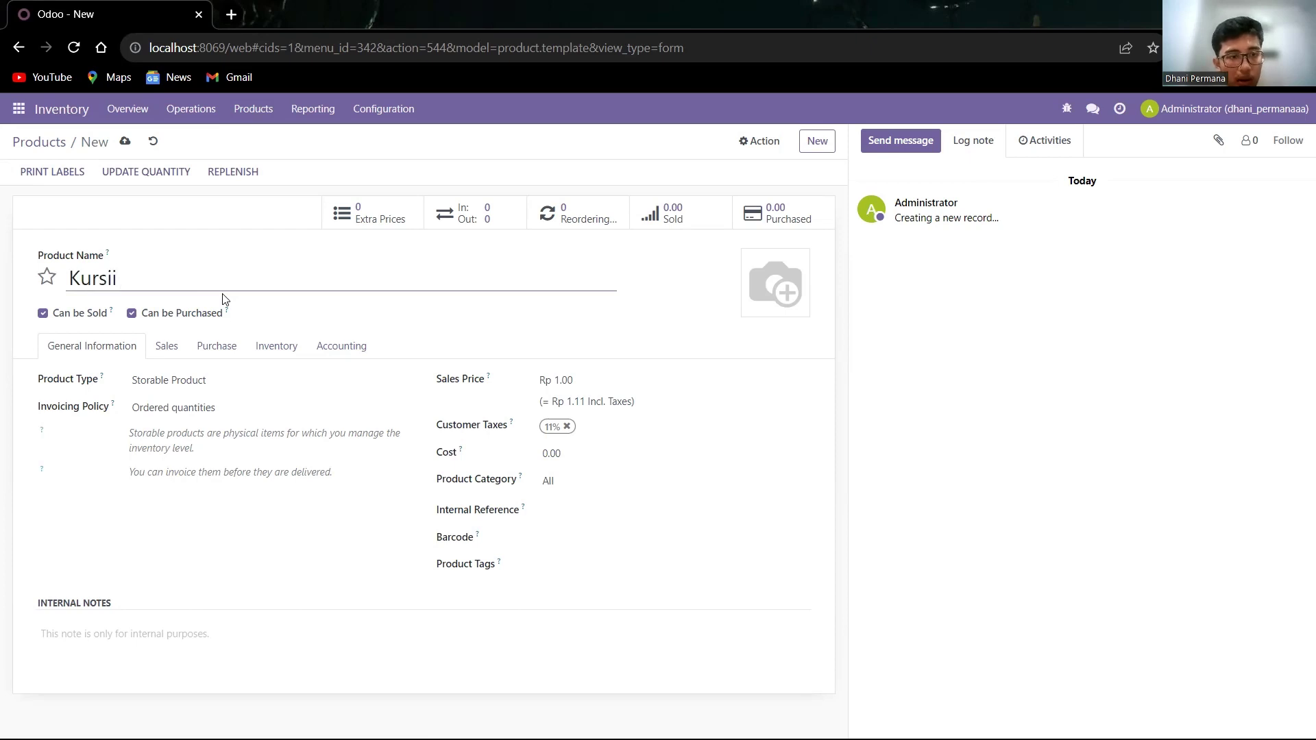
left_click(43, 314)
left_click(132, 317)
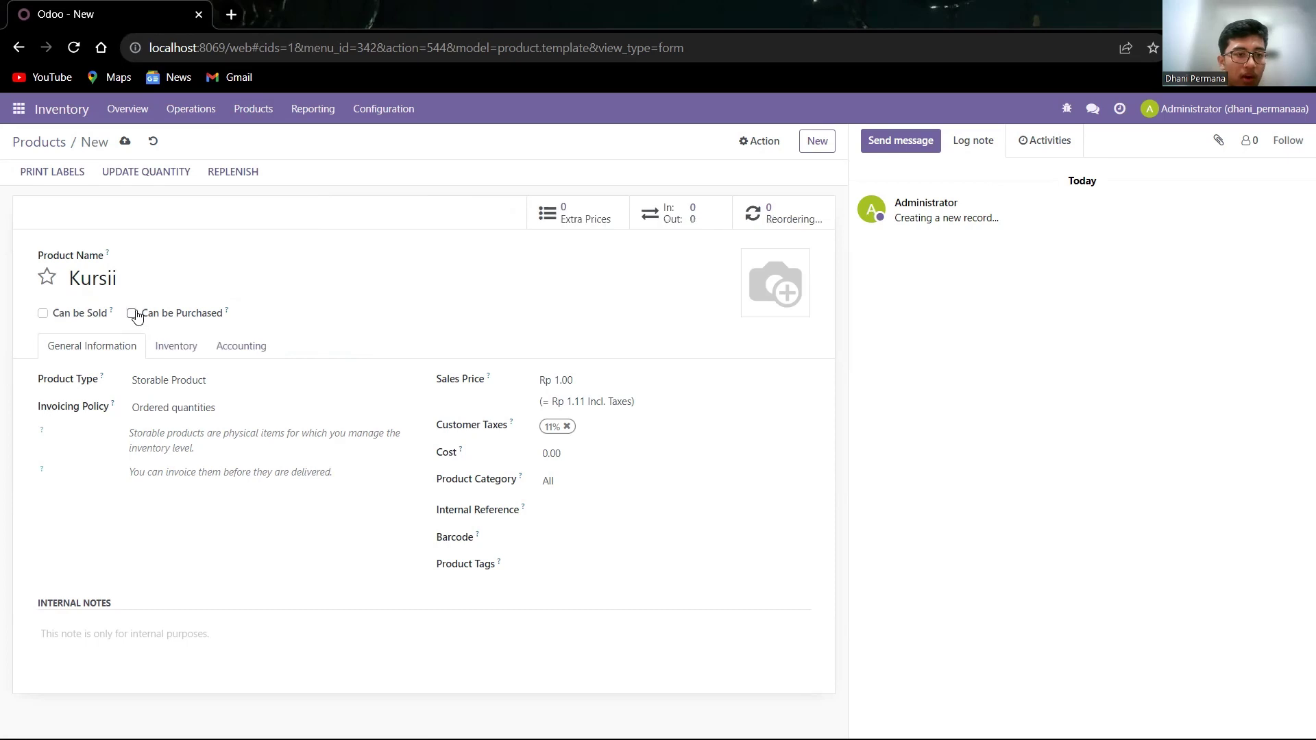
left_click(131, 317)
left_click(42, 314)
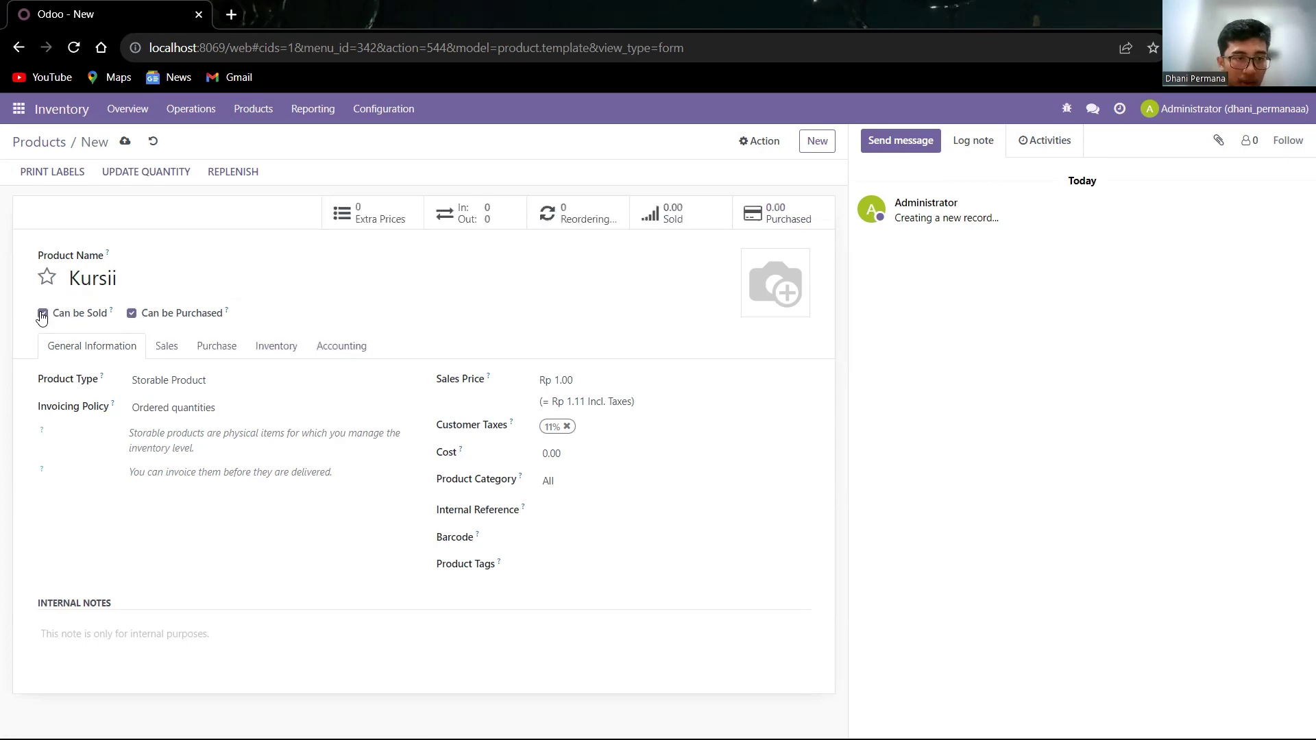
- Set Kursii's sales price to Rp 12,000 and its cost to 10,000, and remove the 11% customer tax
left_click(592, 386)
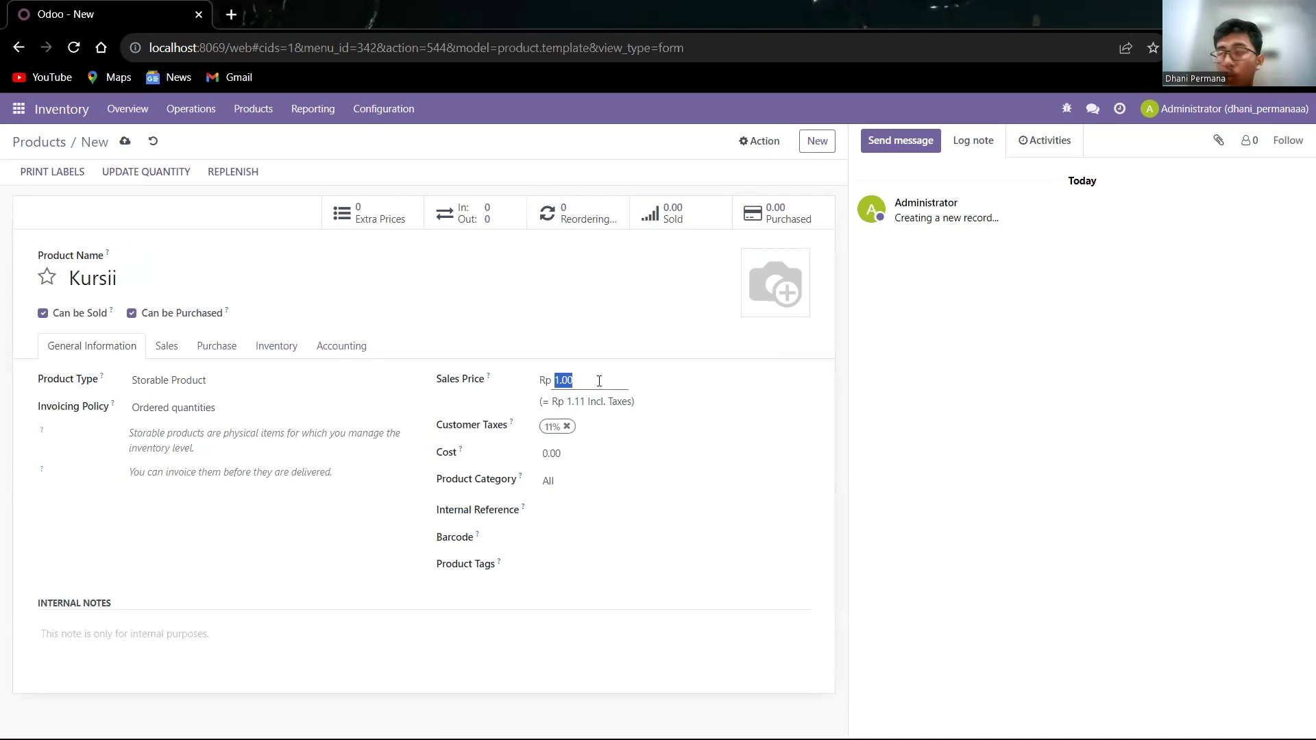
type("12000")
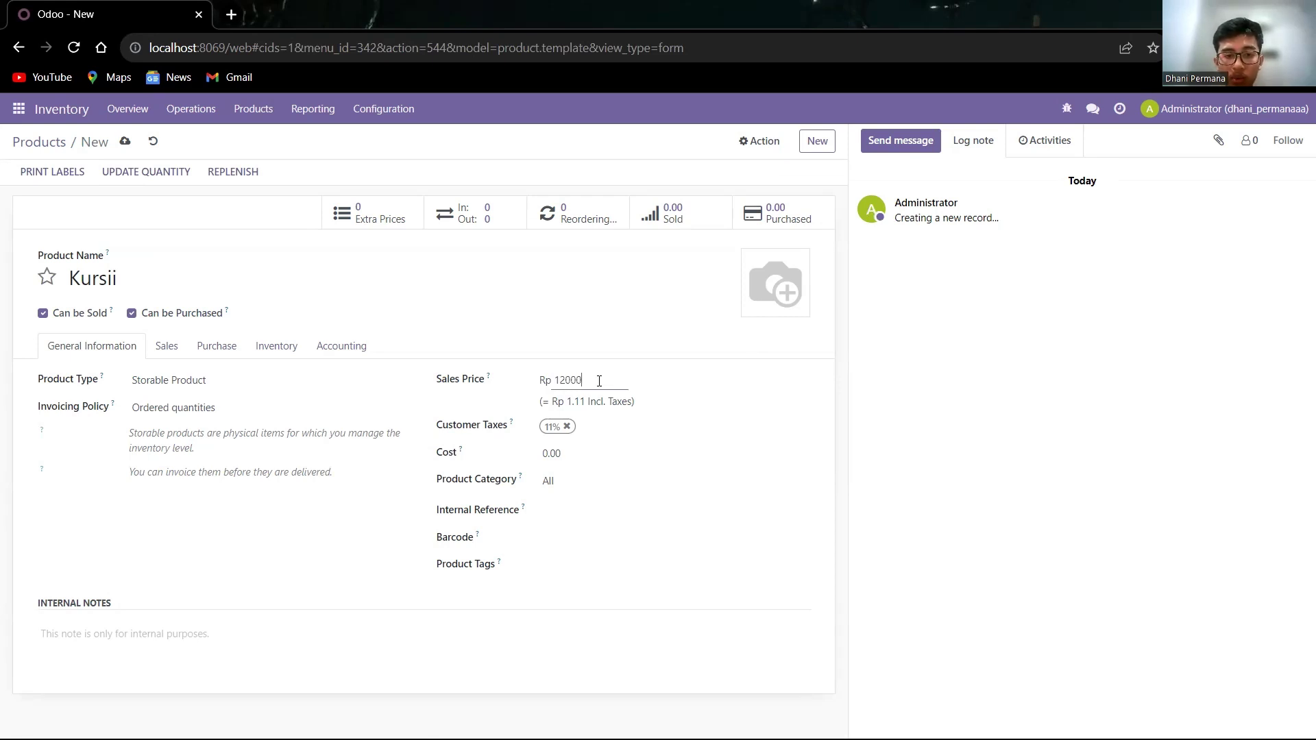
key("Tab")
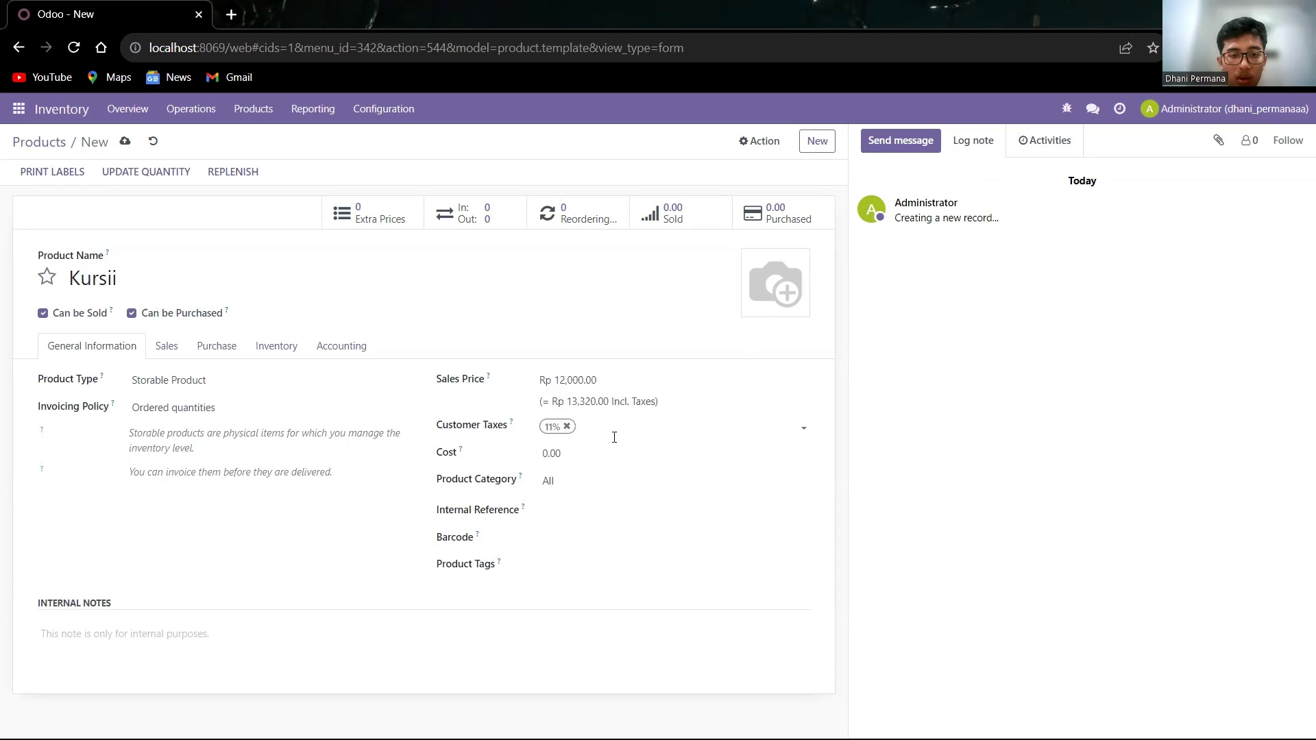
left_click(567, 427)
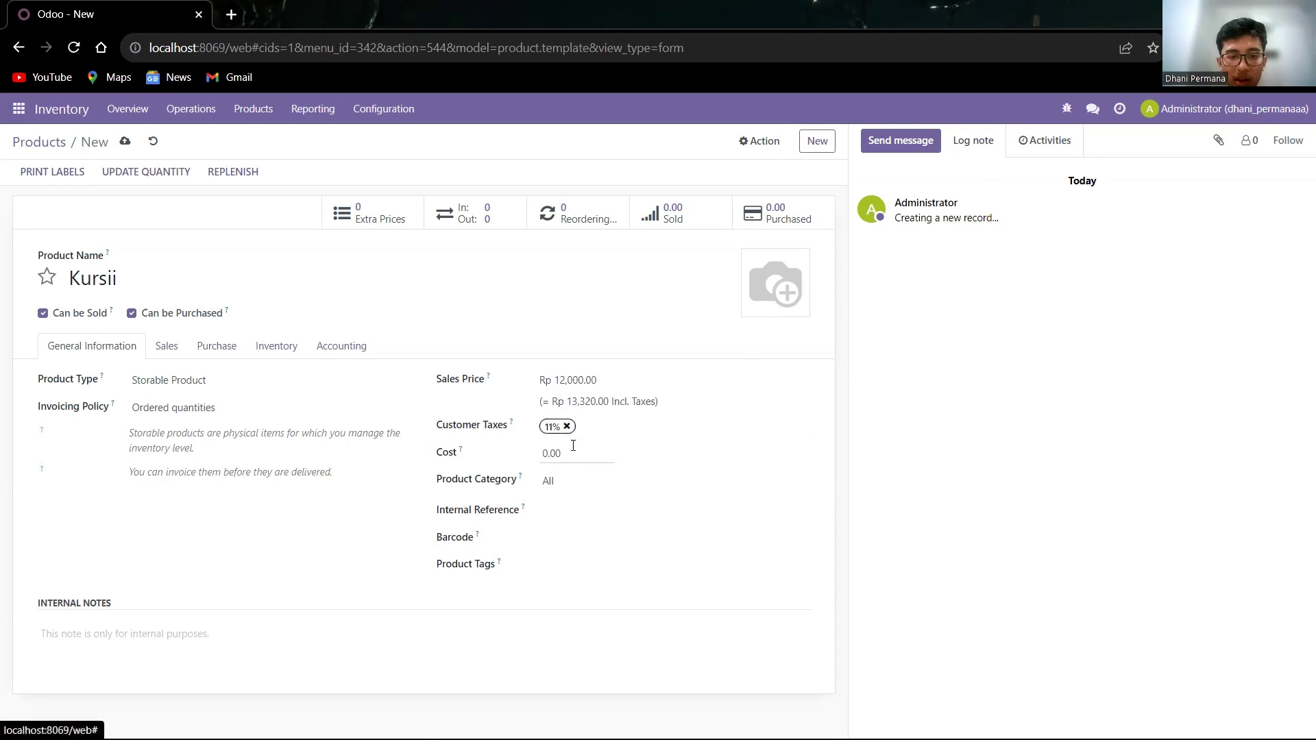
left_click(573, 447)
type("10000")
key("Tab")
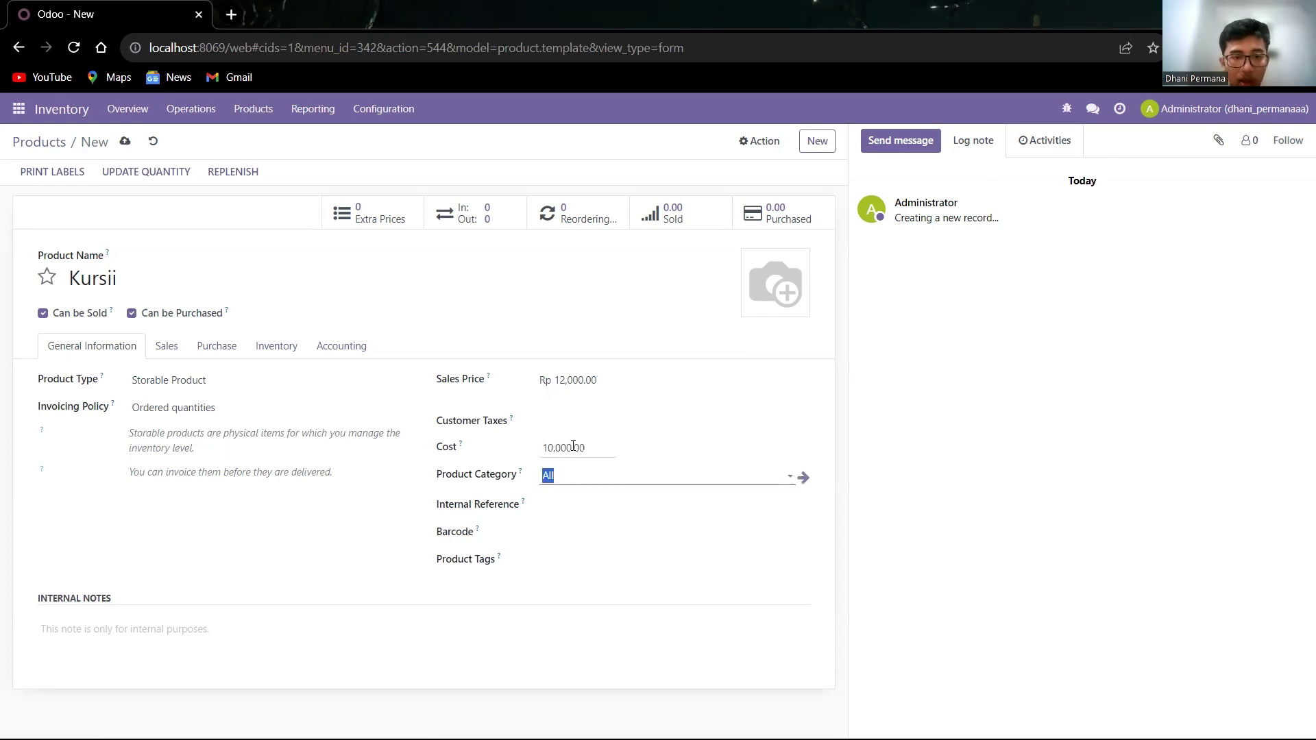
- Assign the product to the Kursii category with internal reference KURSII and save it
left_click(702, 474)
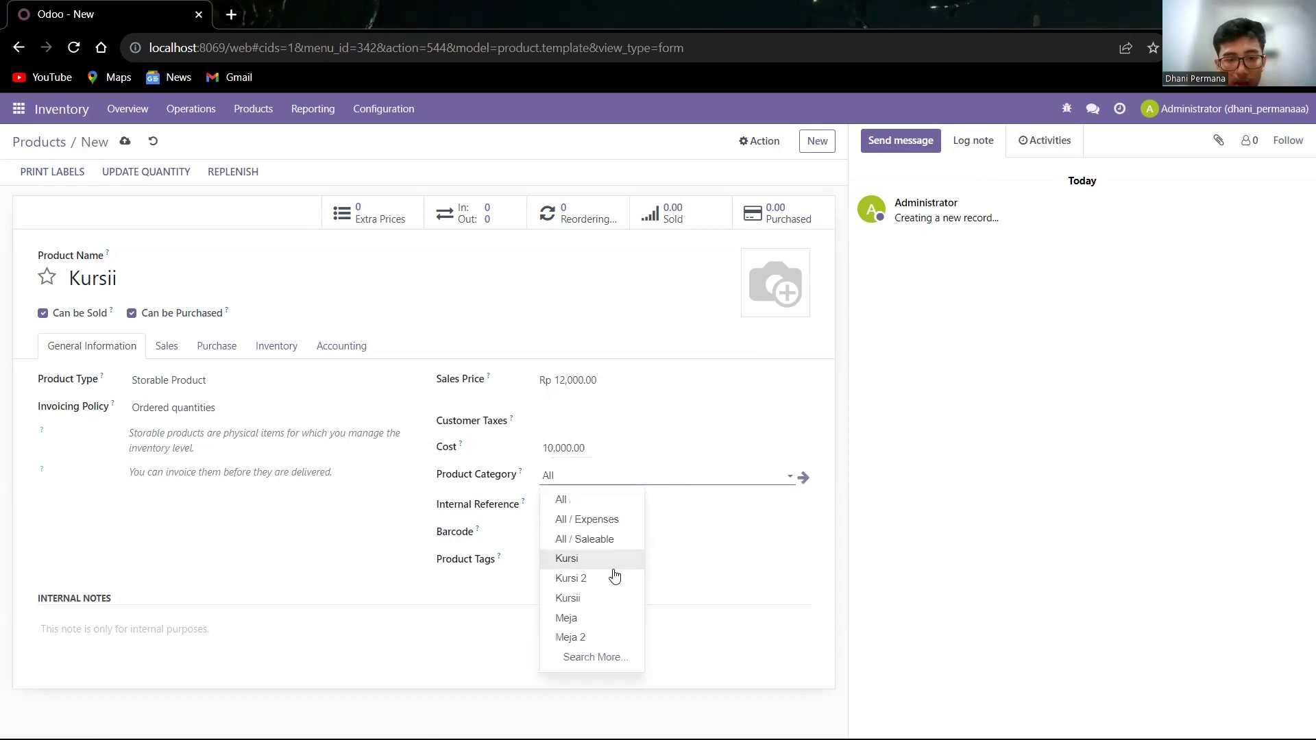
left_click(595, 599)
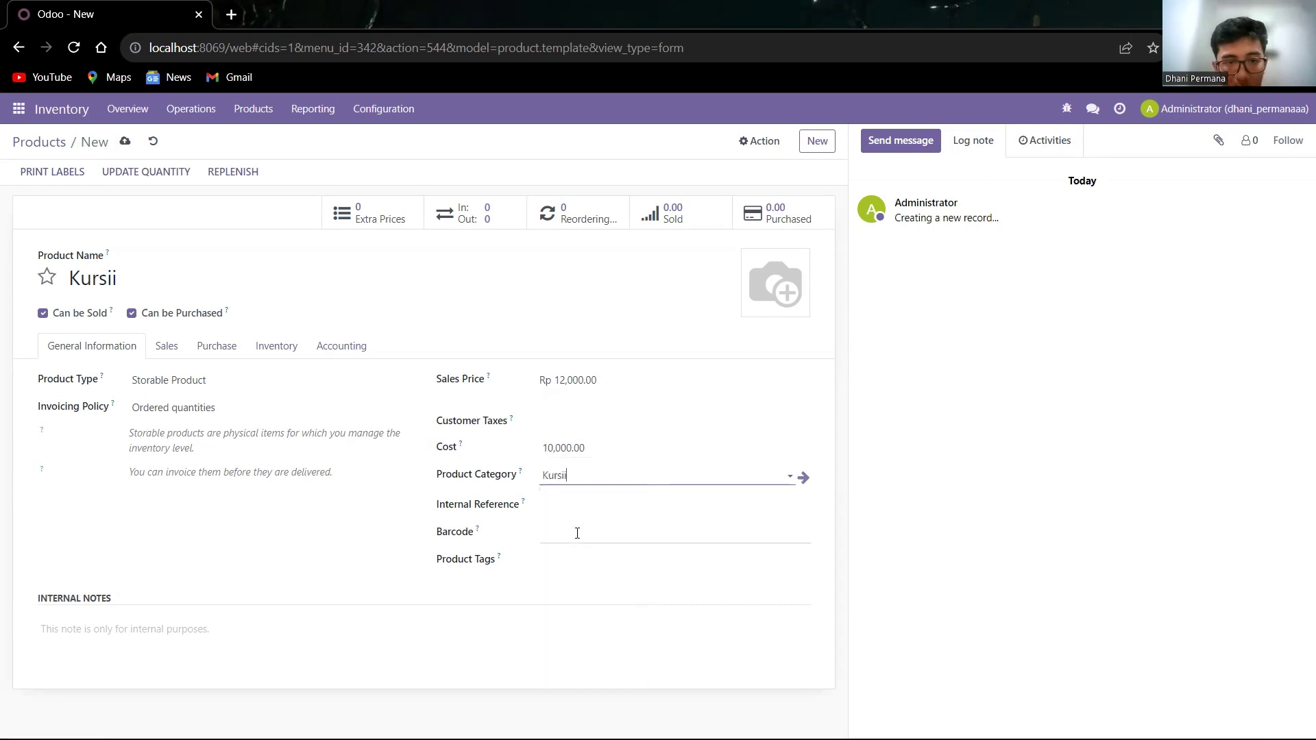
left_click(550, 502)
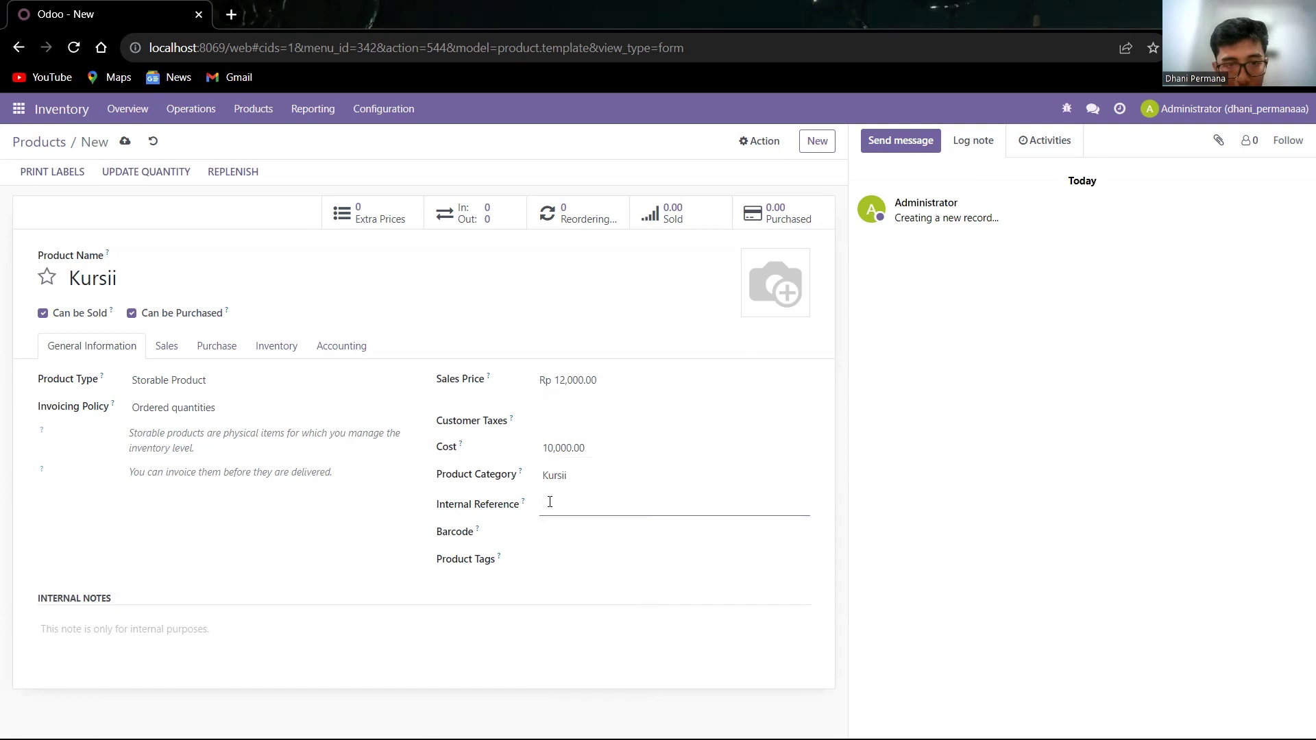
type("KURSII")
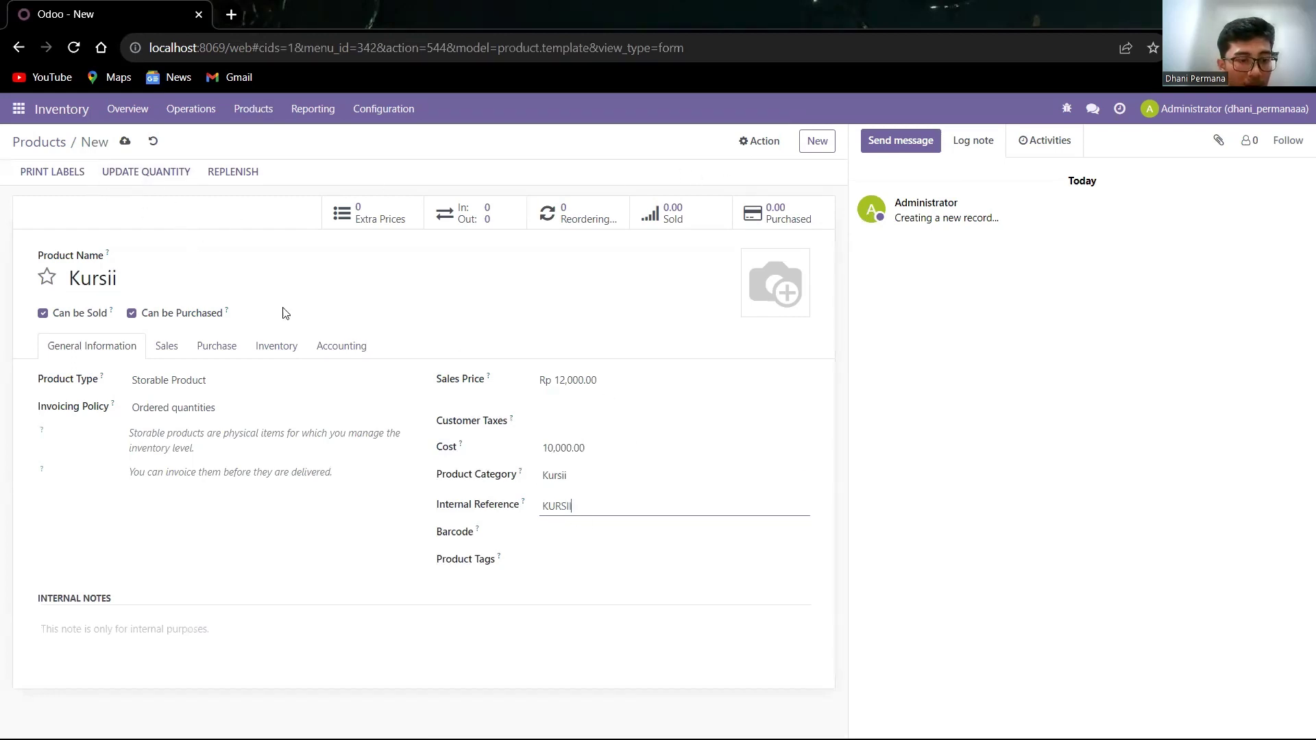
left_click(123, 144)
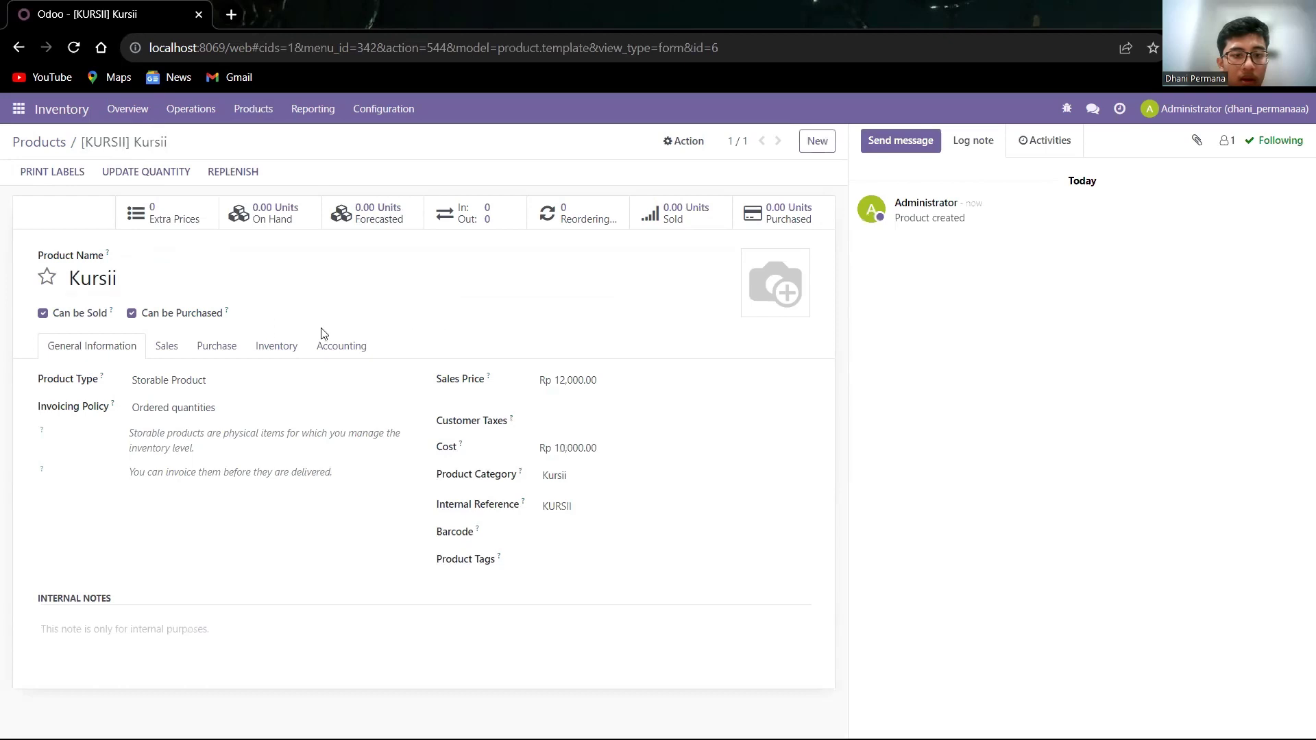
- Start a new product named Mejaa with a sales price of Rp 18,000 and remove its 11% customer tax
left_click(810, 155)
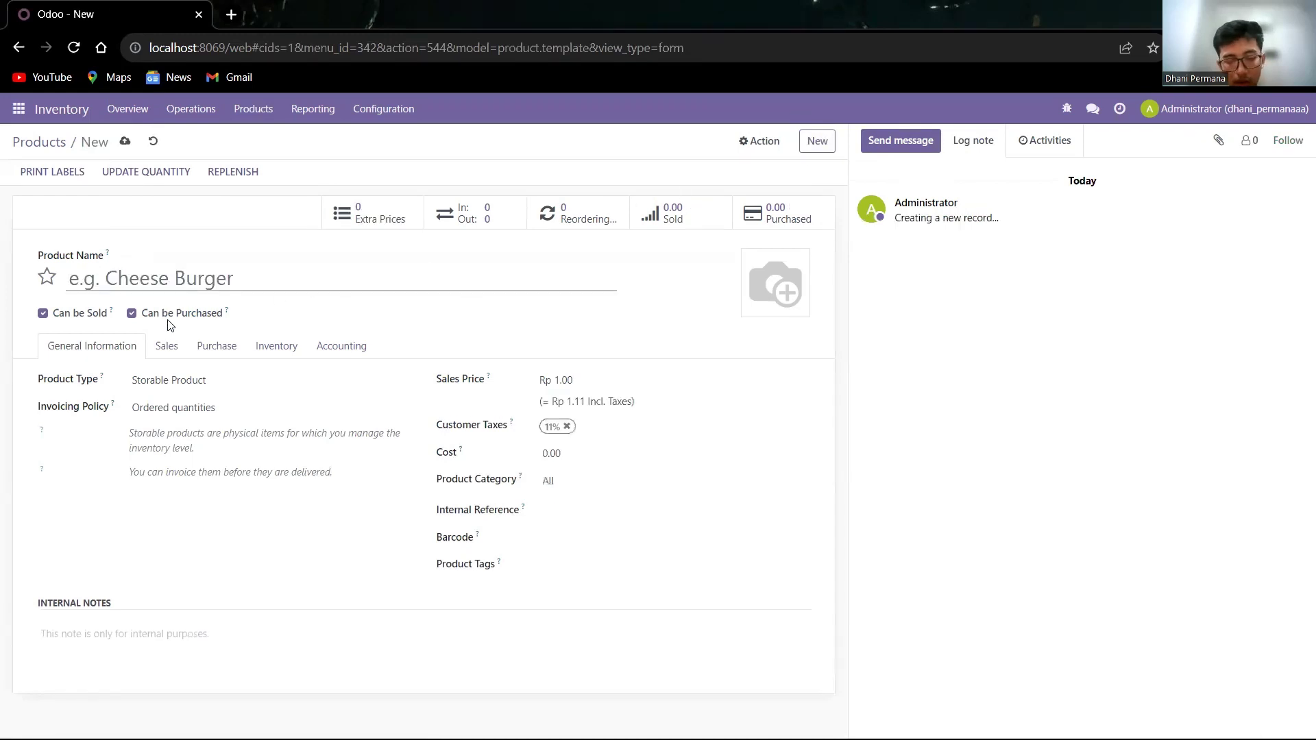
type("Mejaa")
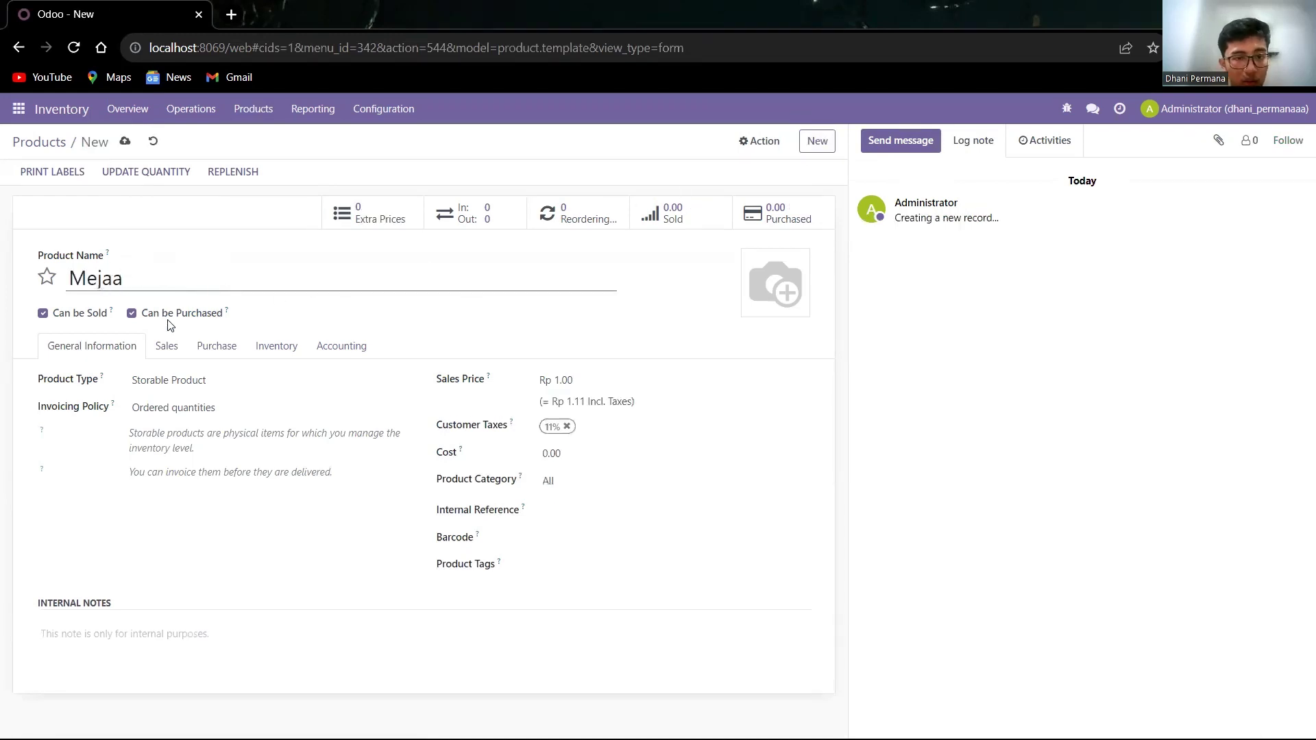
left_click(596, 382)
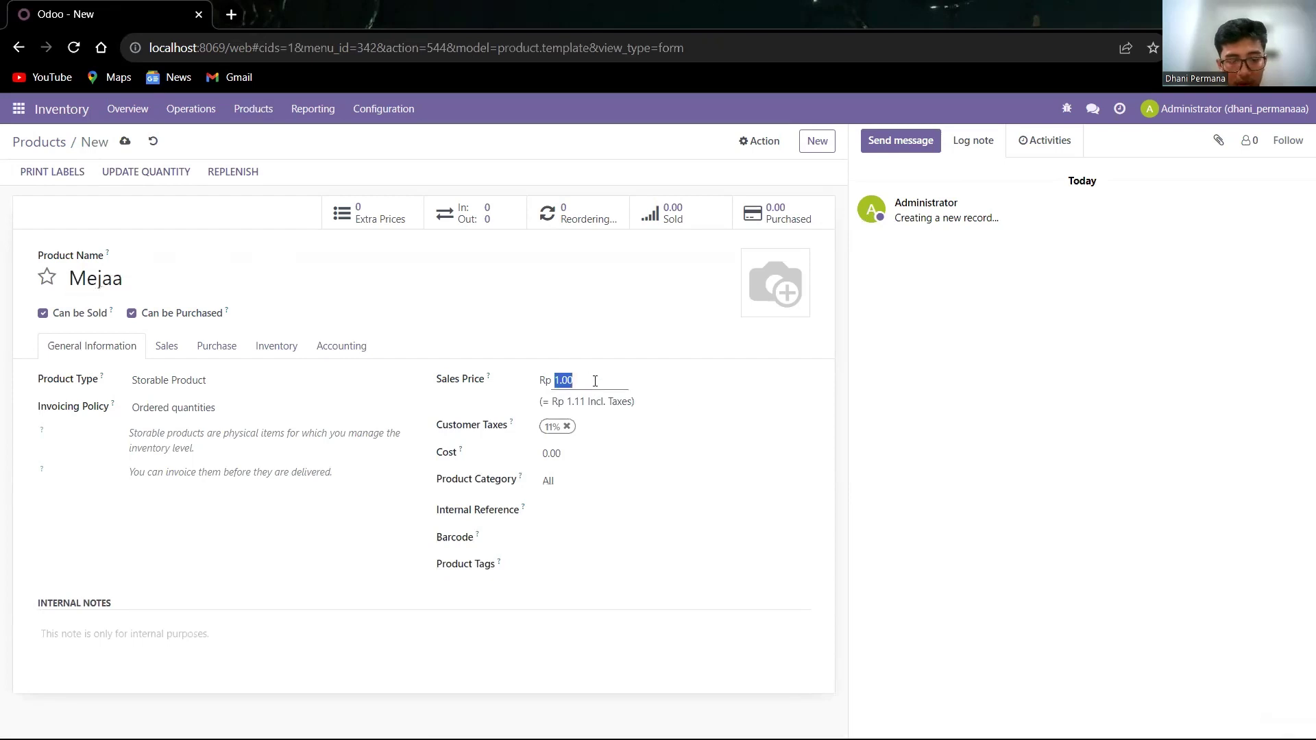
type("18")
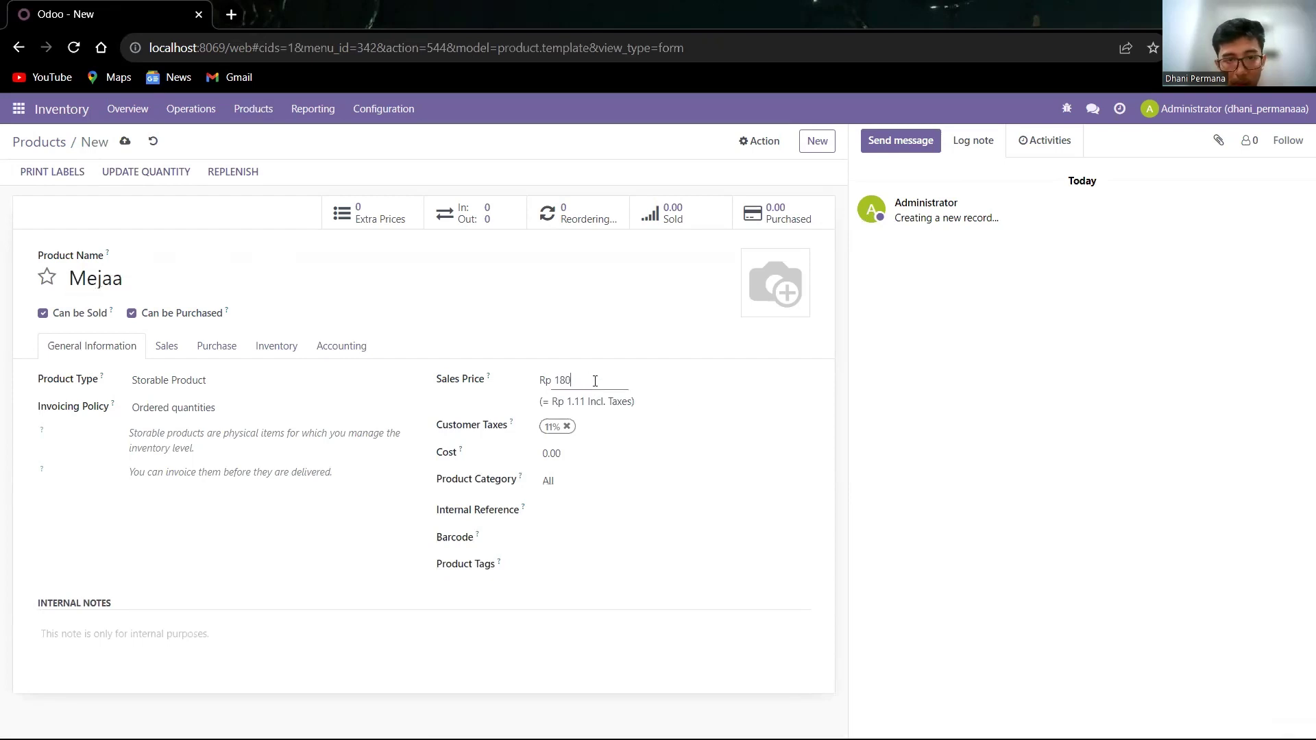
key("Tab")
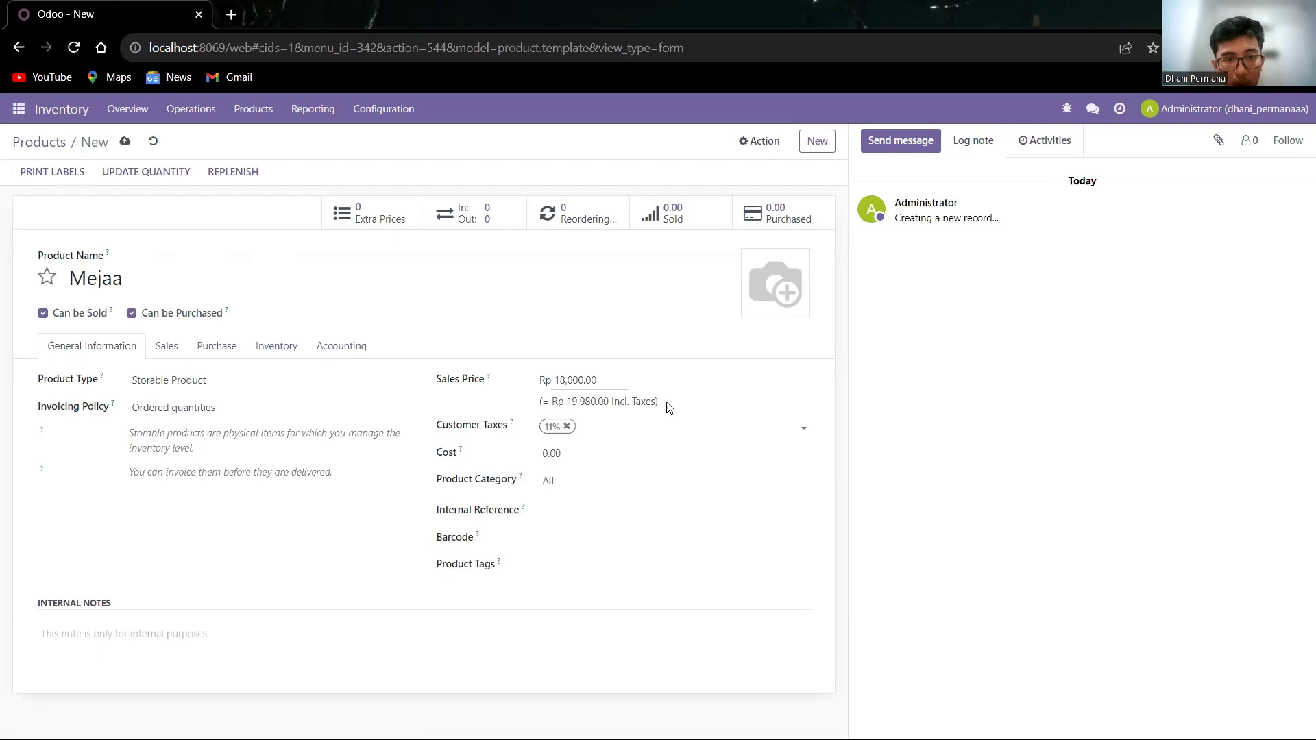
key("BackSpace")
- Set Mejaa's cost to 15,000
left_click(564, 449)
double_click(564, 448)
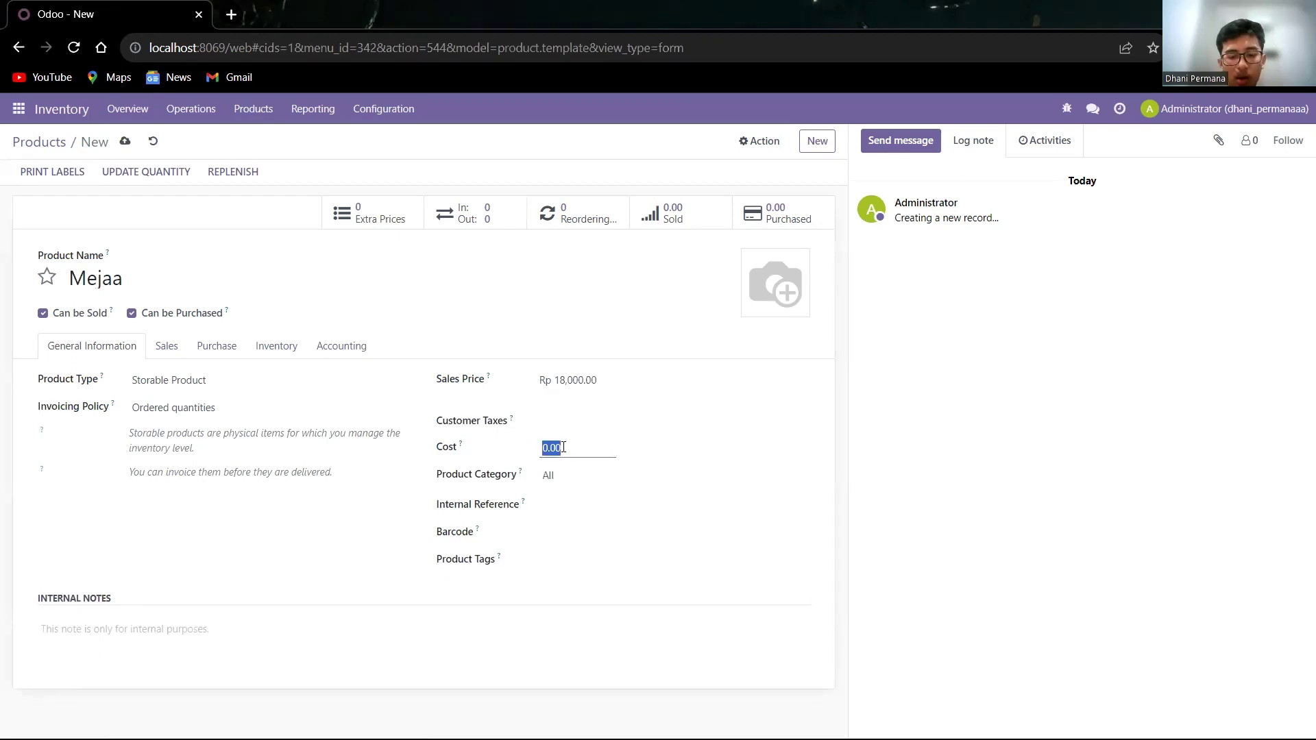
type("15000")
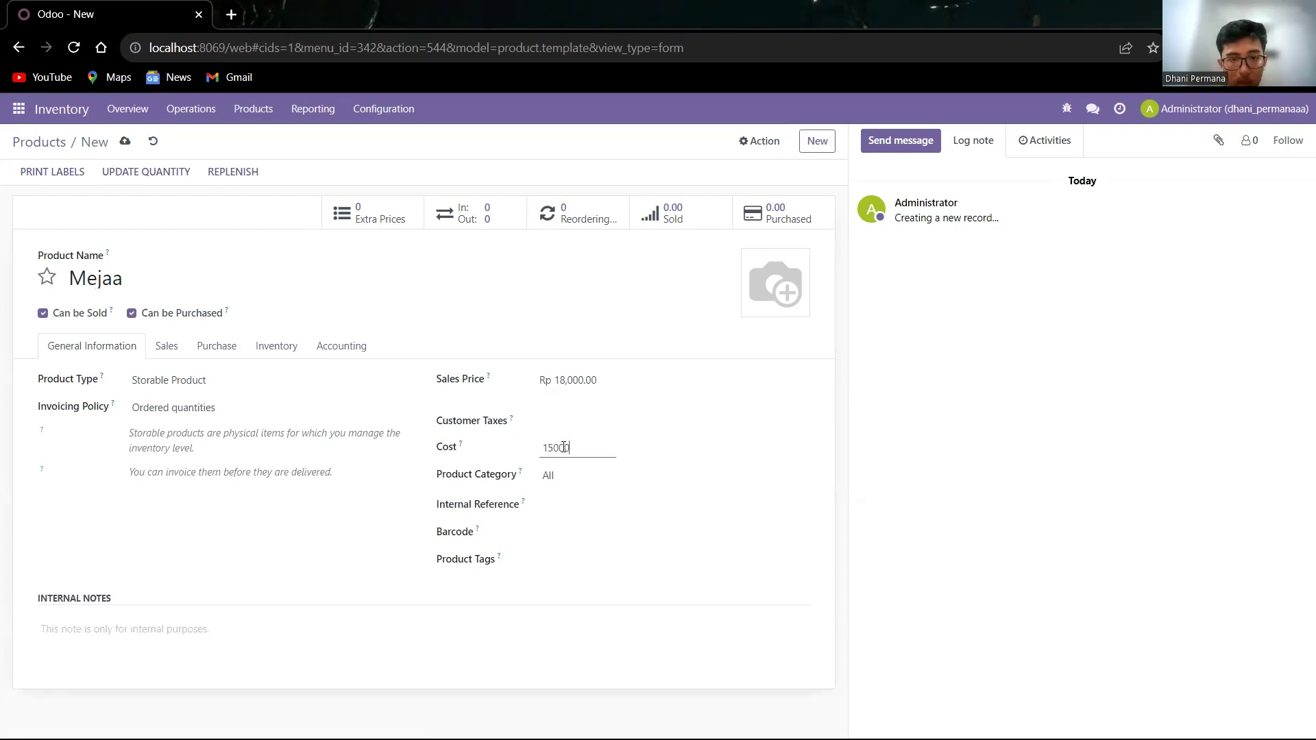
key("Tab")
key("alt")
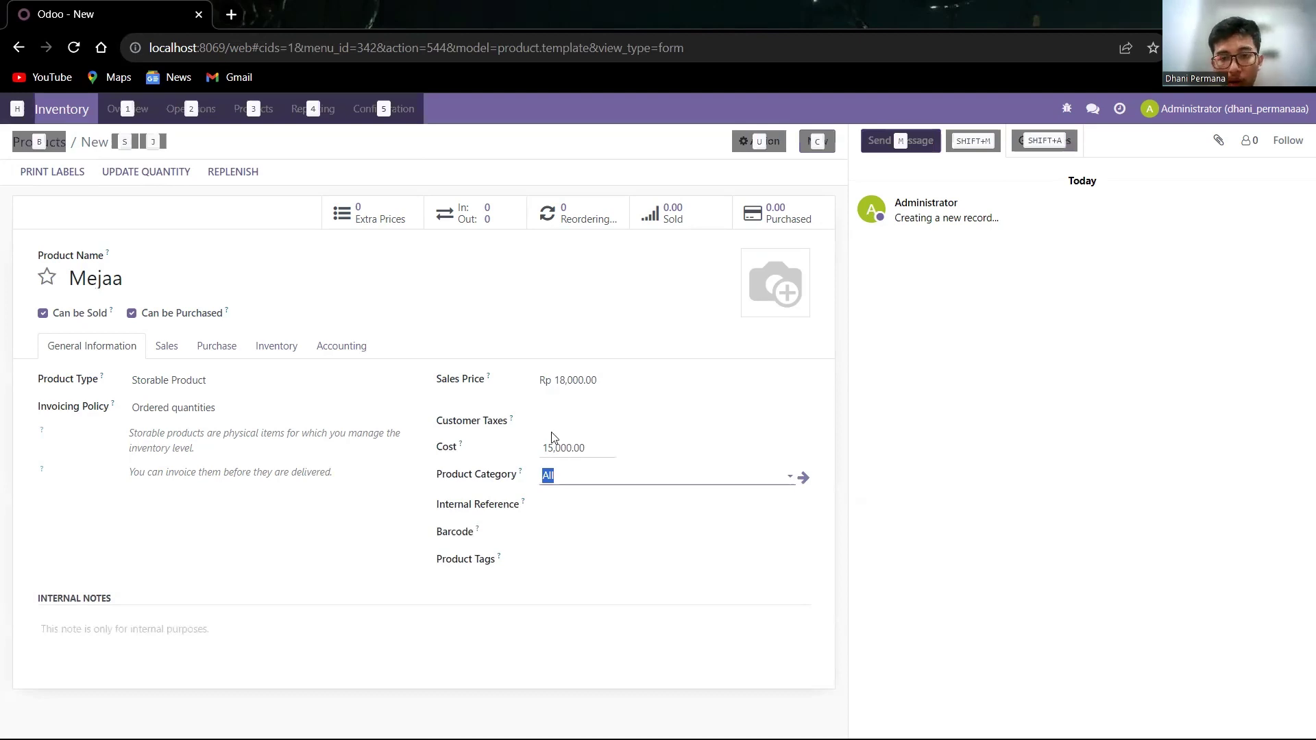
- Assign the product to the Mejaa category with internal reference MEJAA and save it
left_click(780, 473)
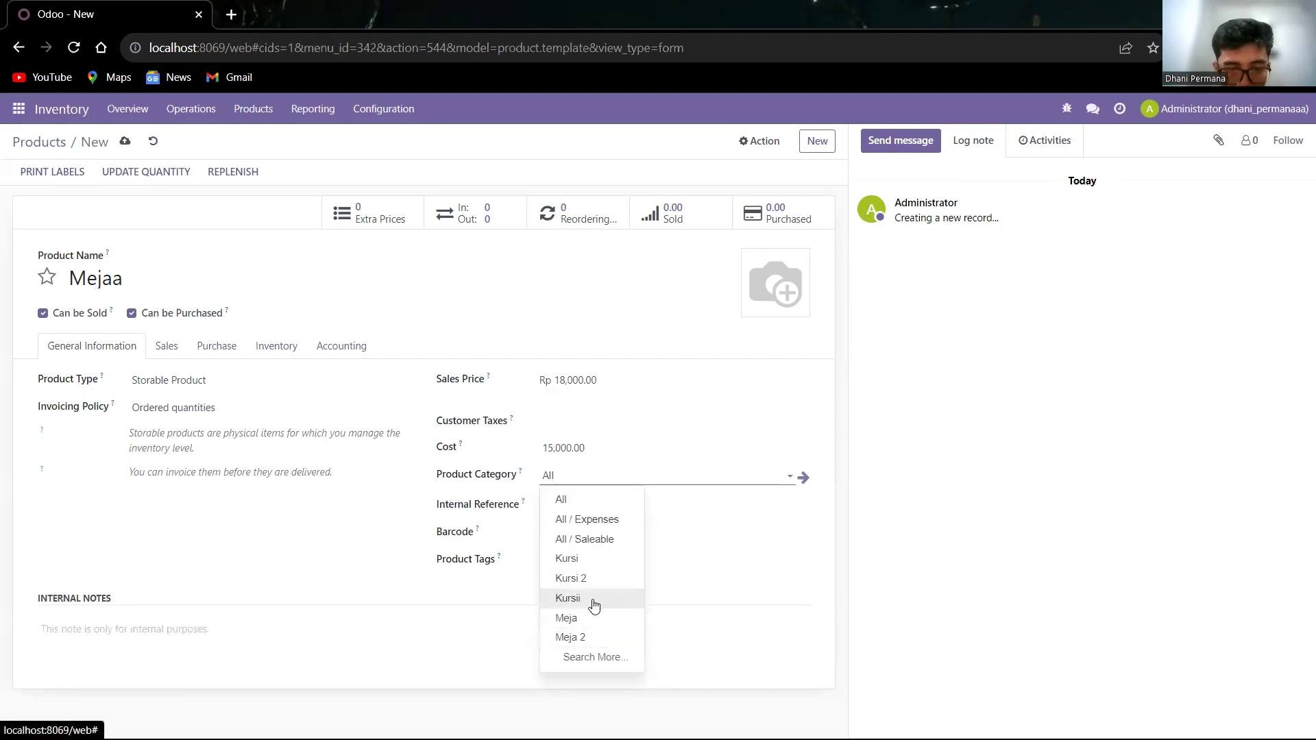
left_click(602, 655)
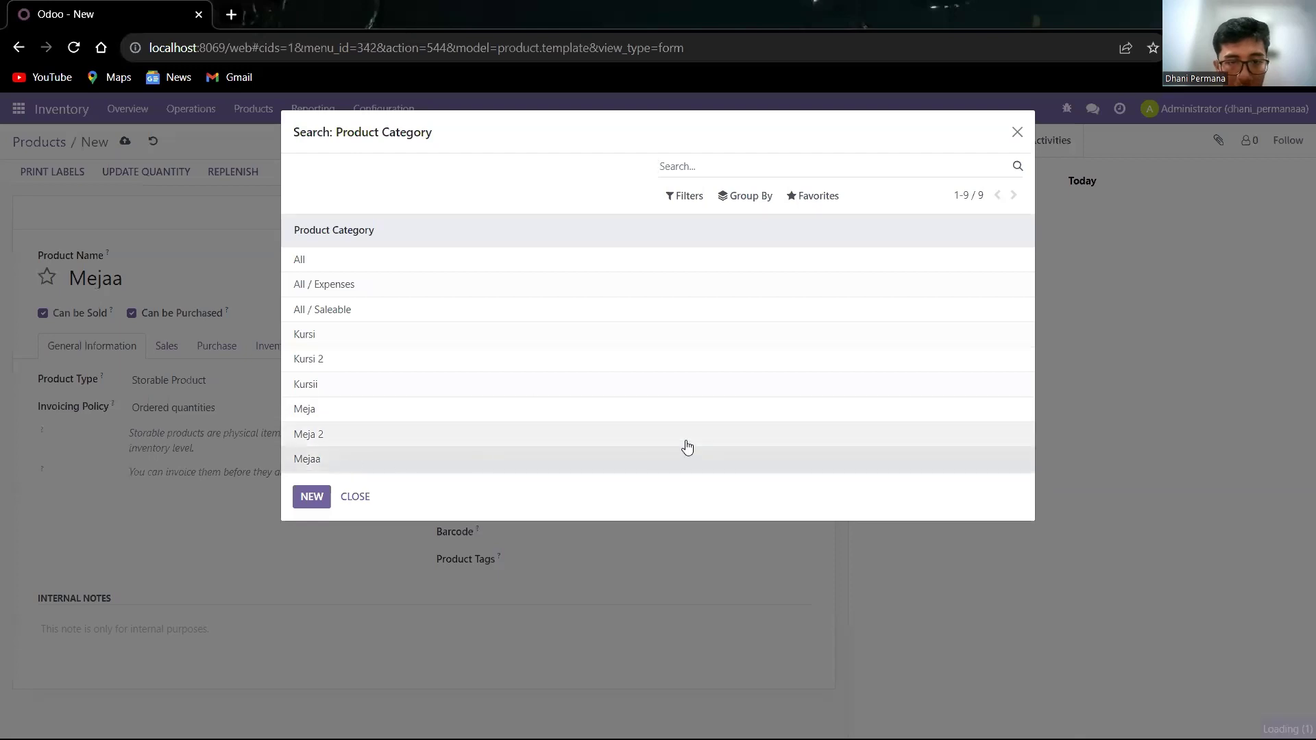
left_click(688, 454)
left_click(583, 509)
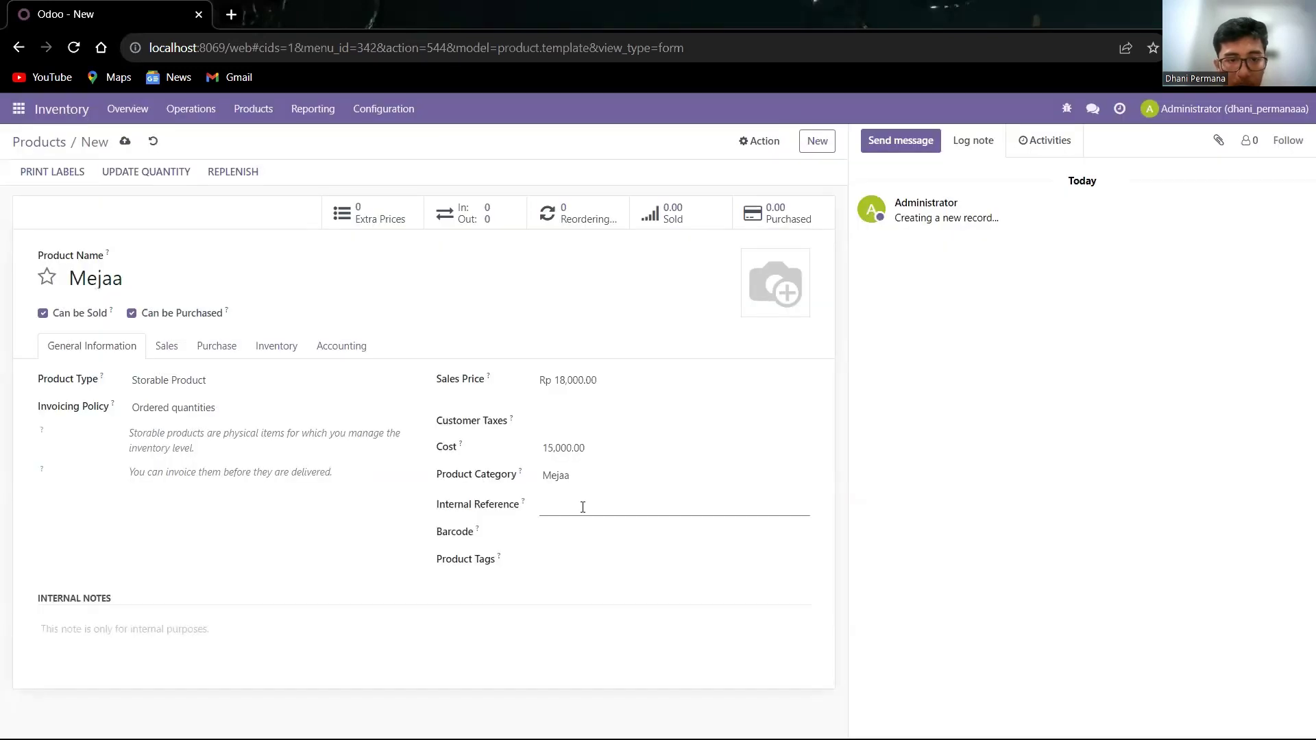
type("MEJAA")
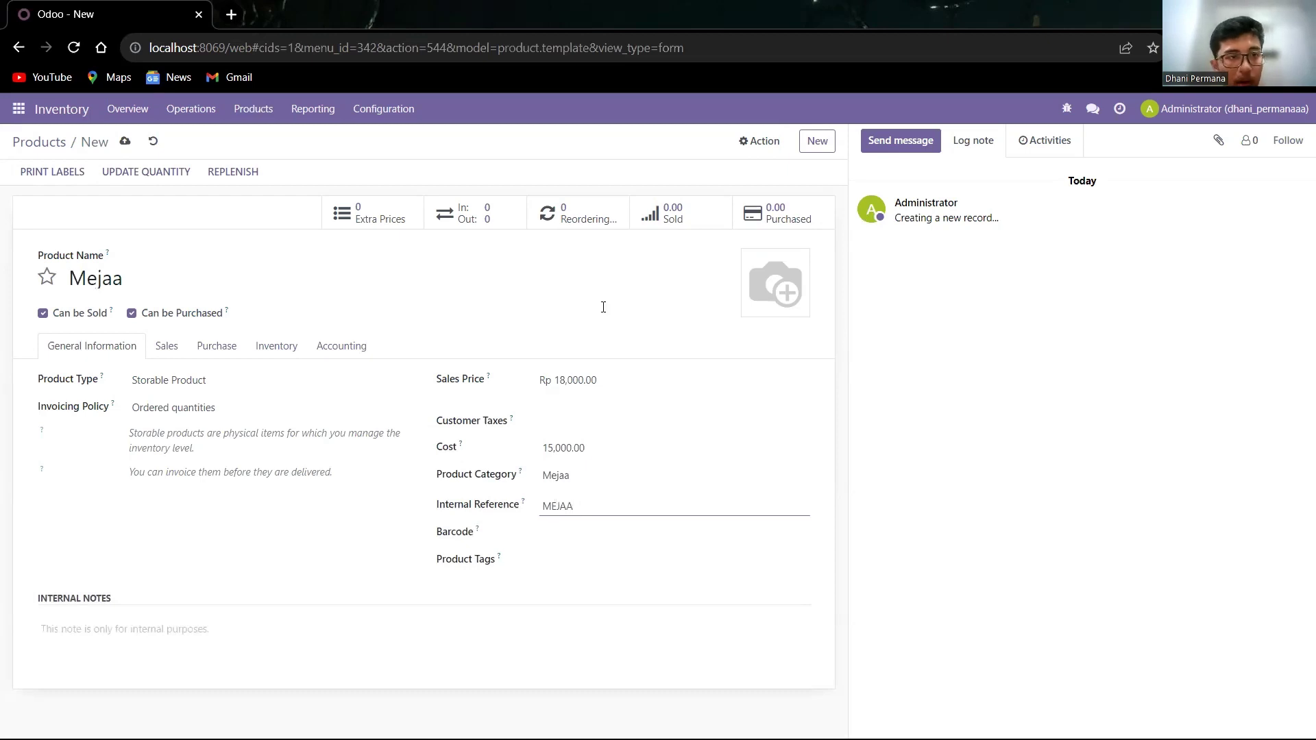
left_click(125, 141)
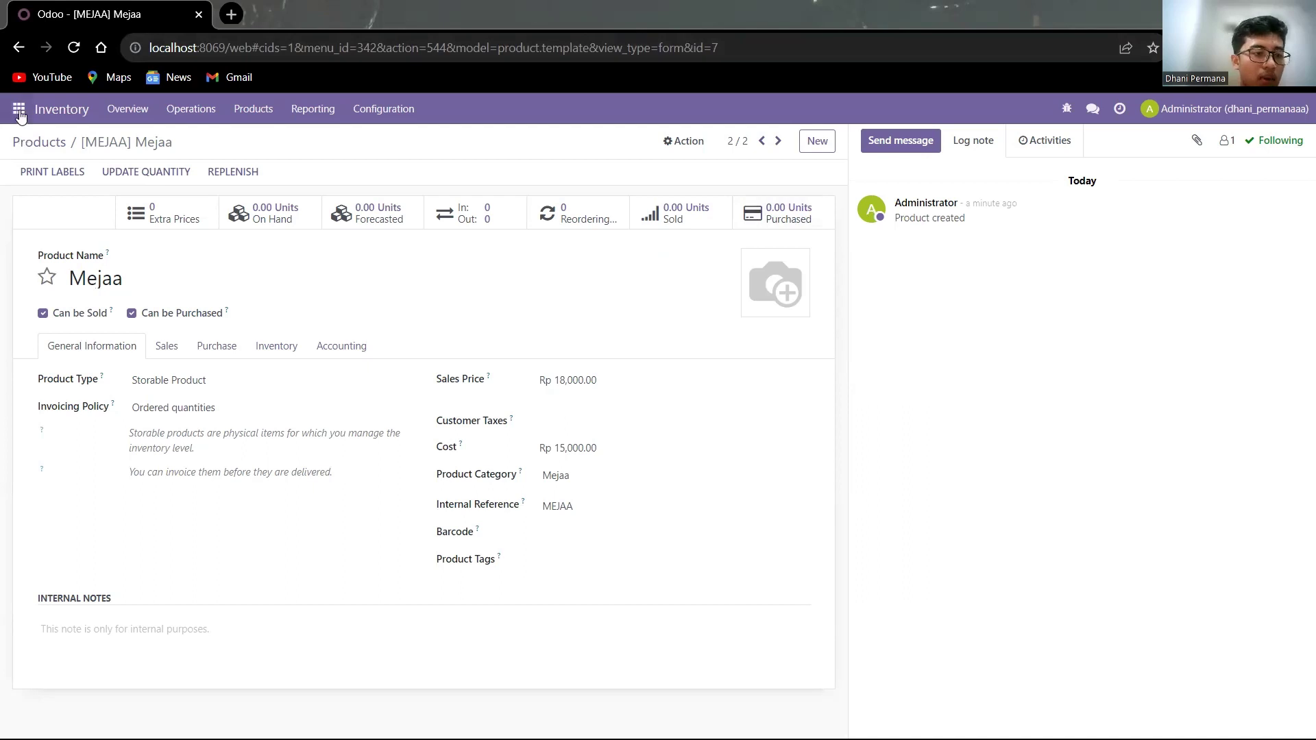
- Switch to the Purchase app and start a request for quotation for vendor Novas.Project with the product Kursii
left_click(57, 334)
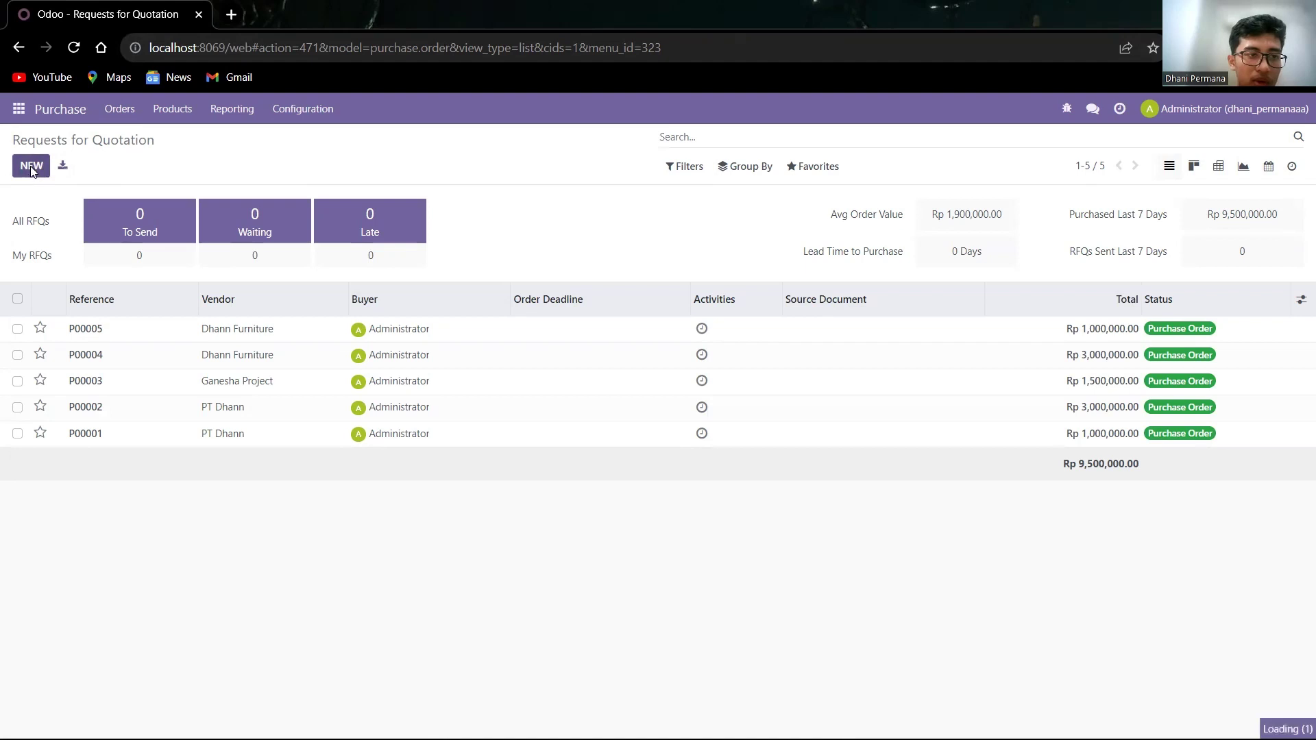
left_click(30, 167)
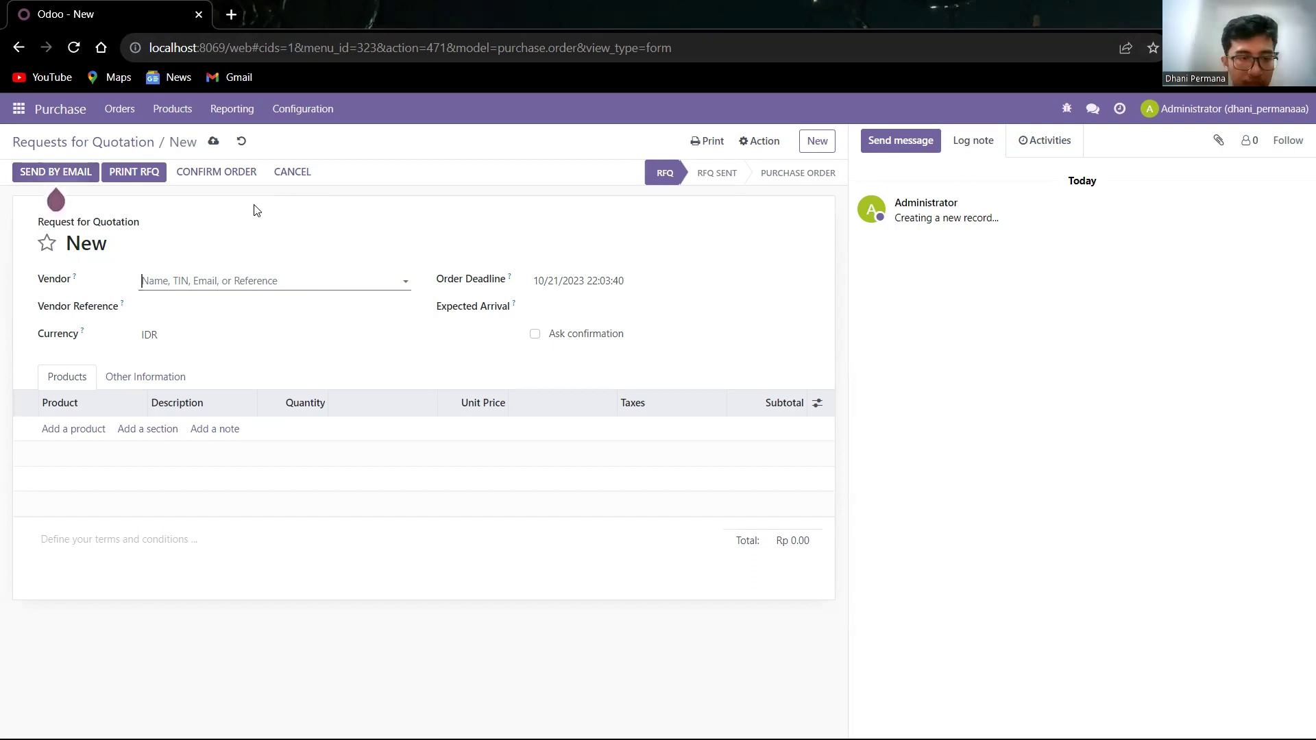
type("P")
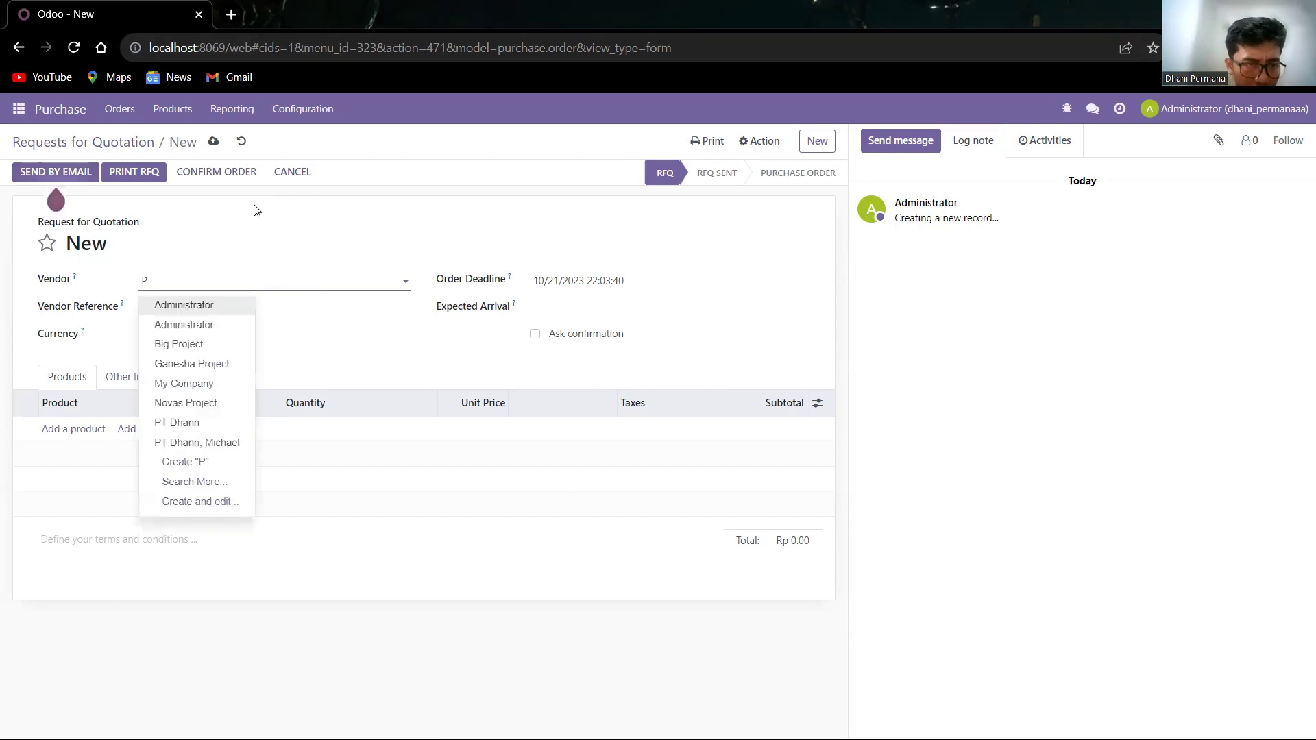
left_click(204, 407)
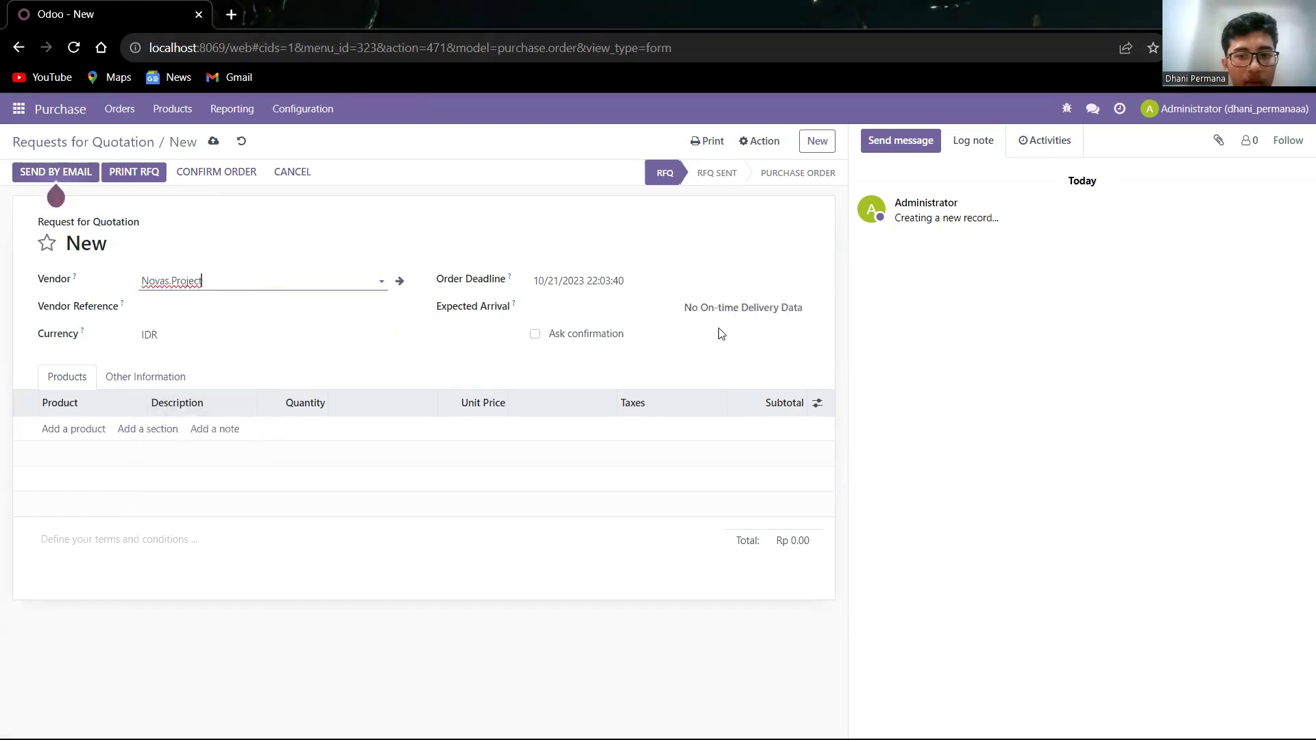
left_click(60, 431)
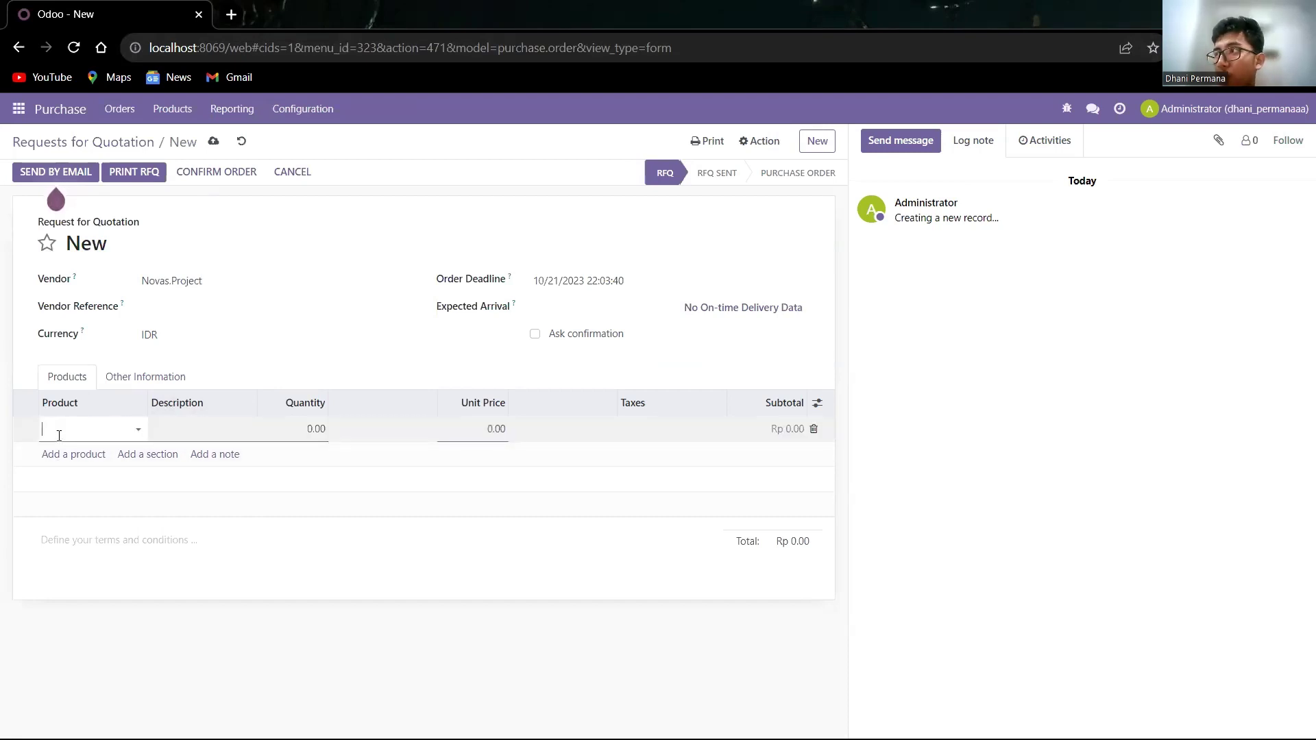
type("Ku")
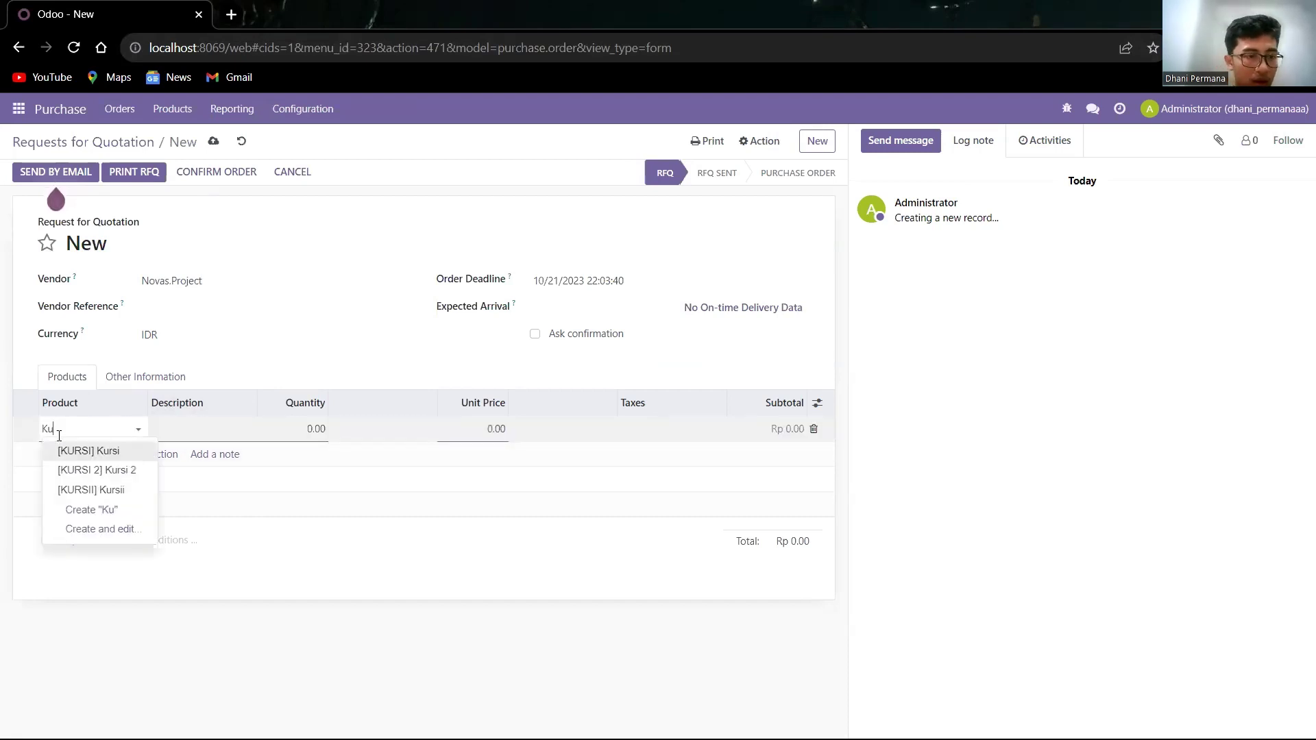
left_click(125, 487)
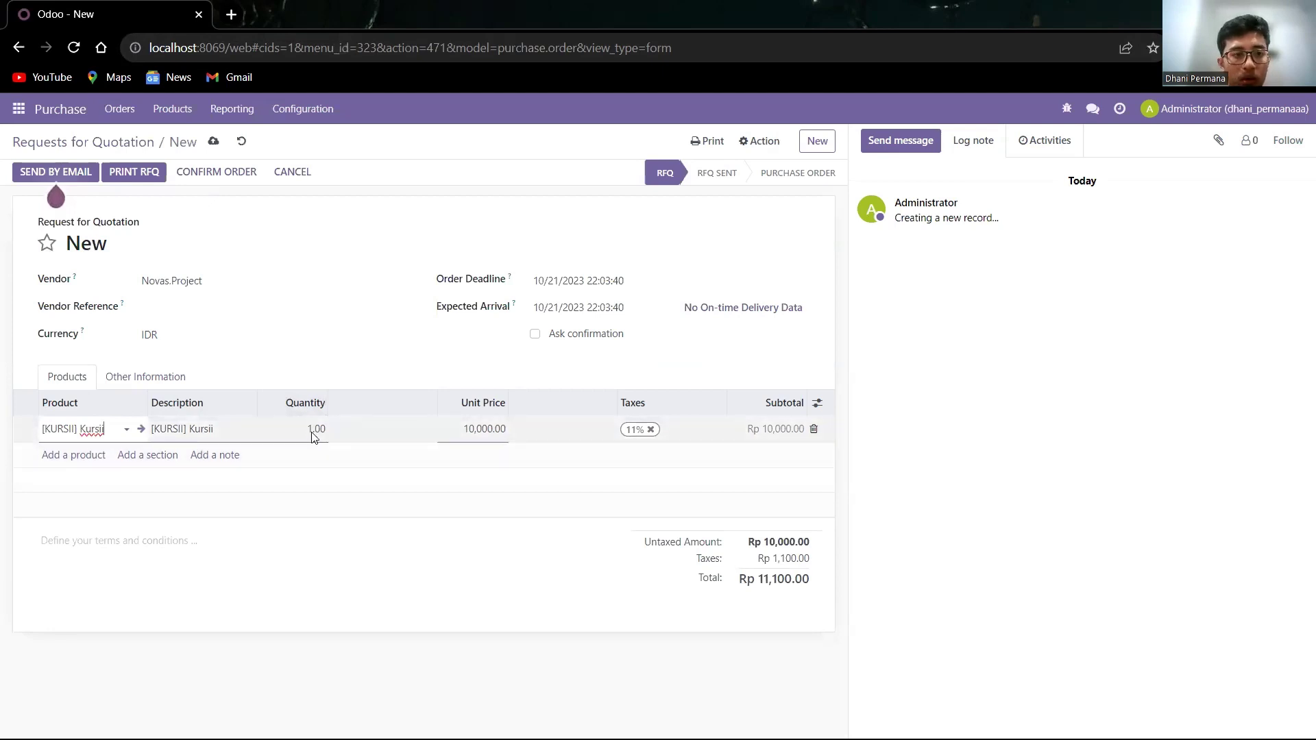
- Set the Kursii line's quantity to 100, remove its 11% tax and save the request for quotation
key("alt+Tab")
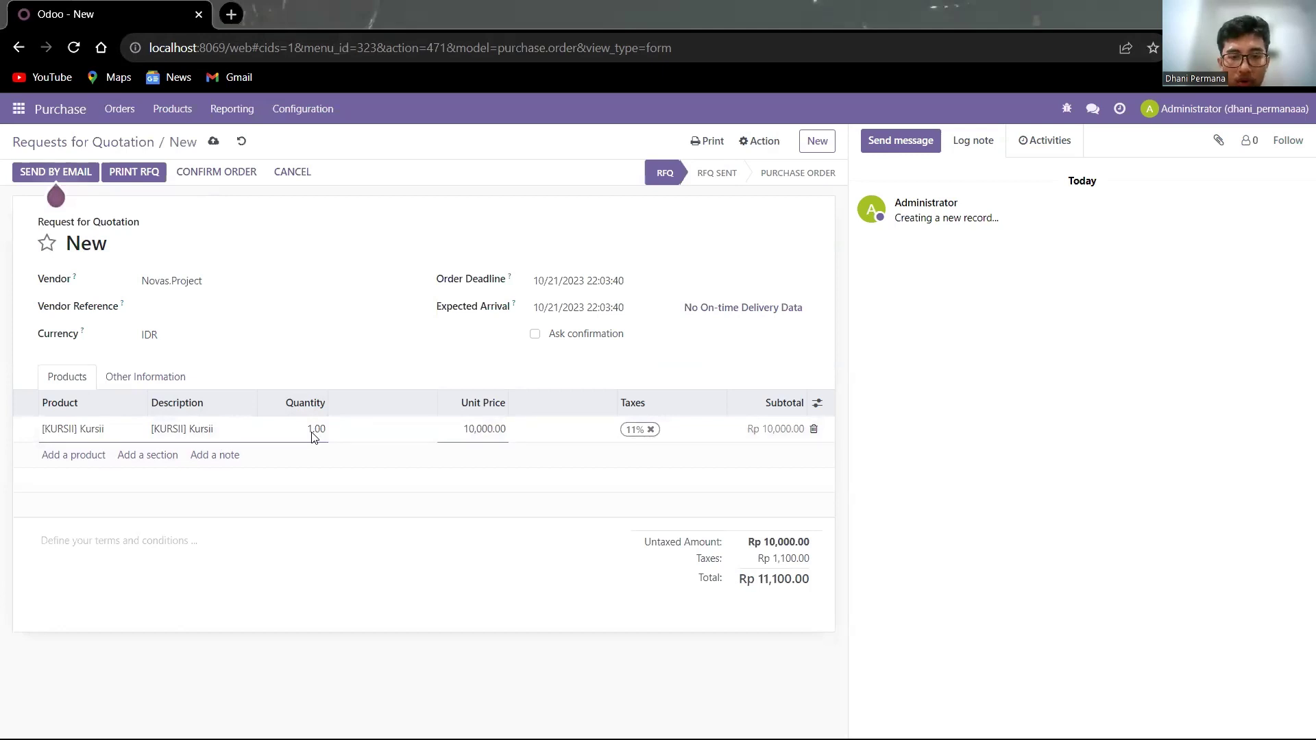
left_click(313, 436)
double_click(315, 429)
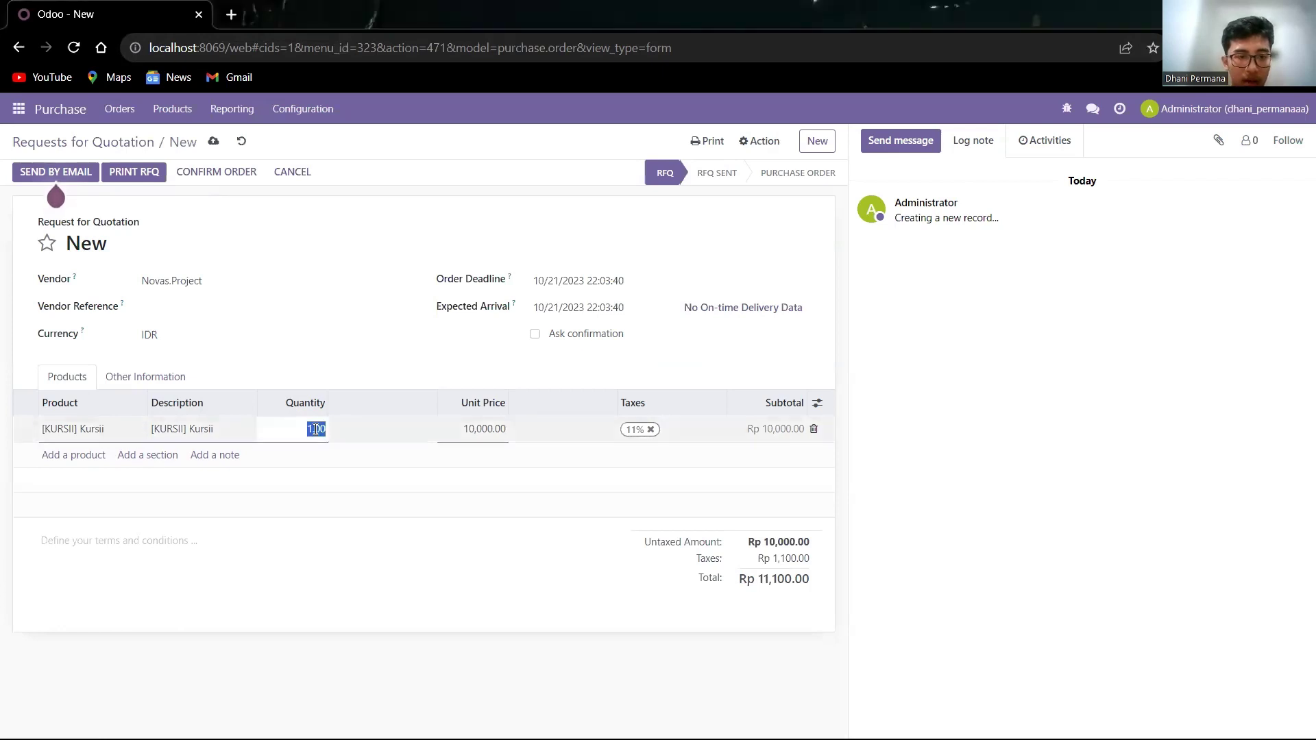
type("10")
key("Tab")
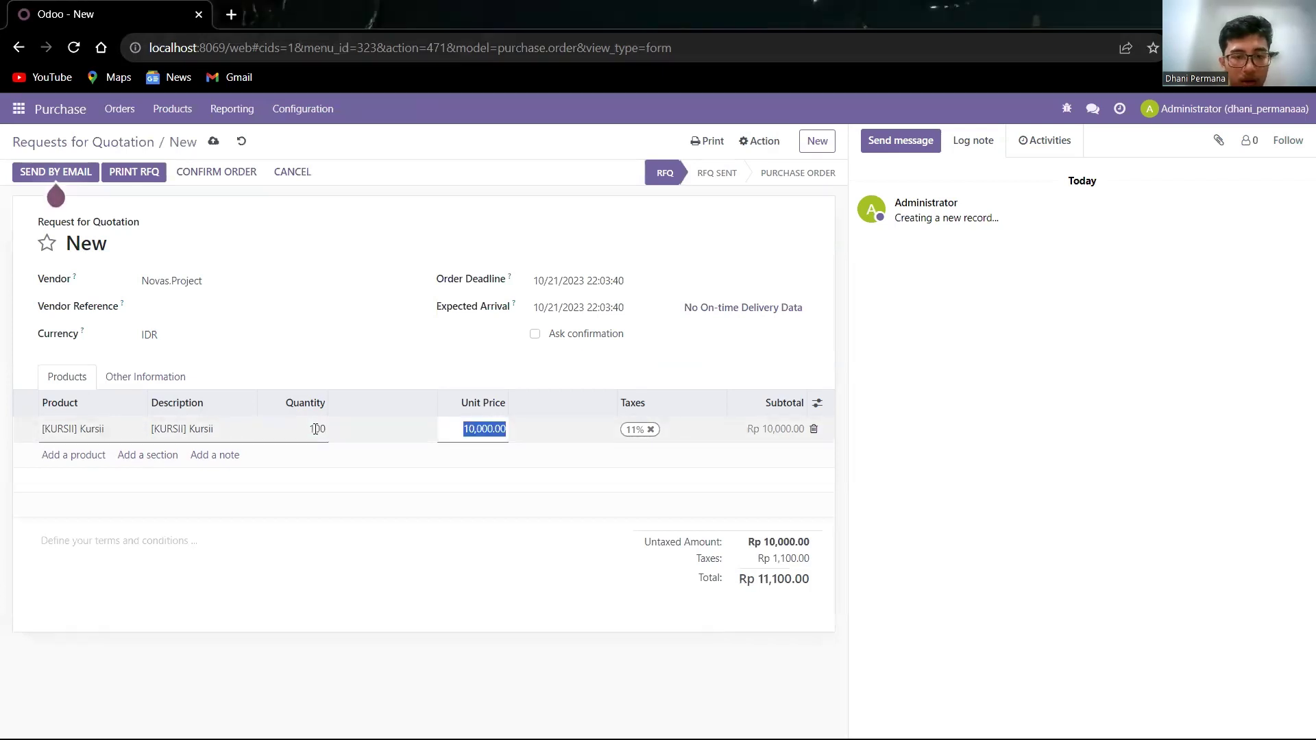
key("Tab")
left_click(653, 429)
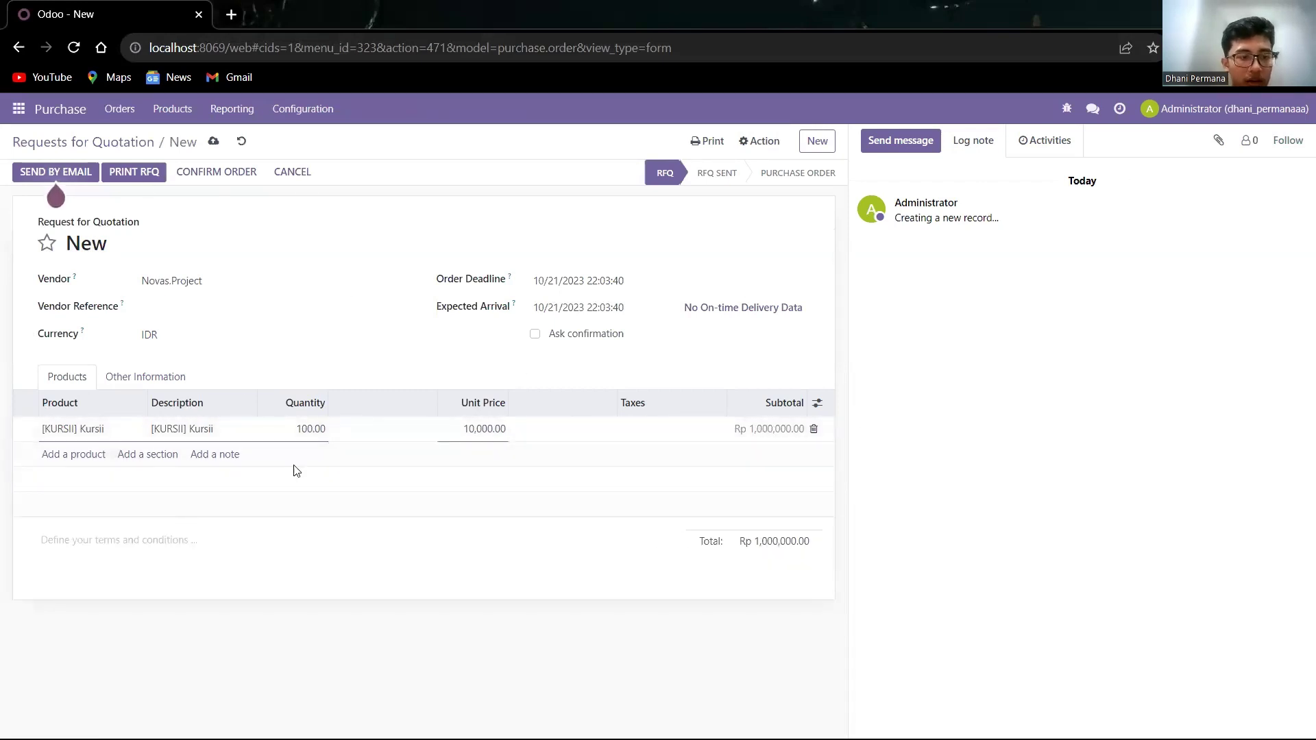
left_click(214, 142)
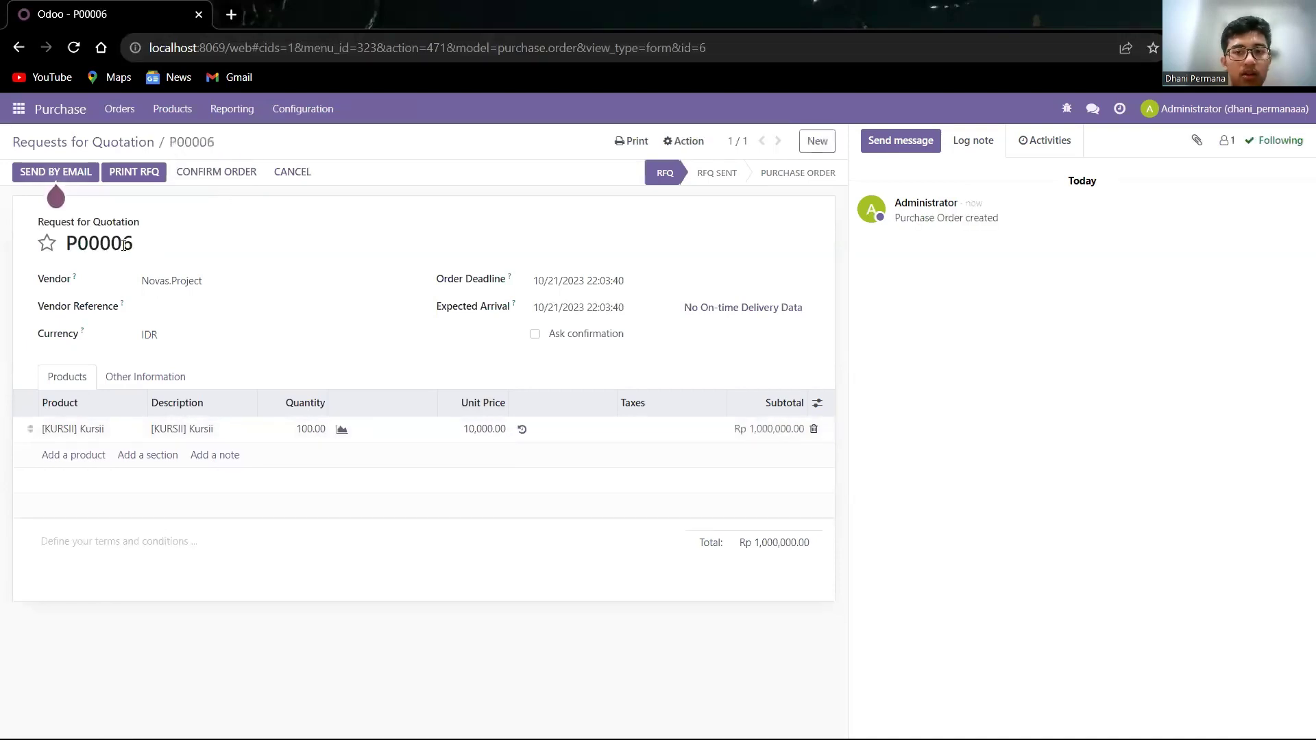
- Confirm the Kursii request for quotation as a purchase order
left_click_drag(67, 243, 148, 245)
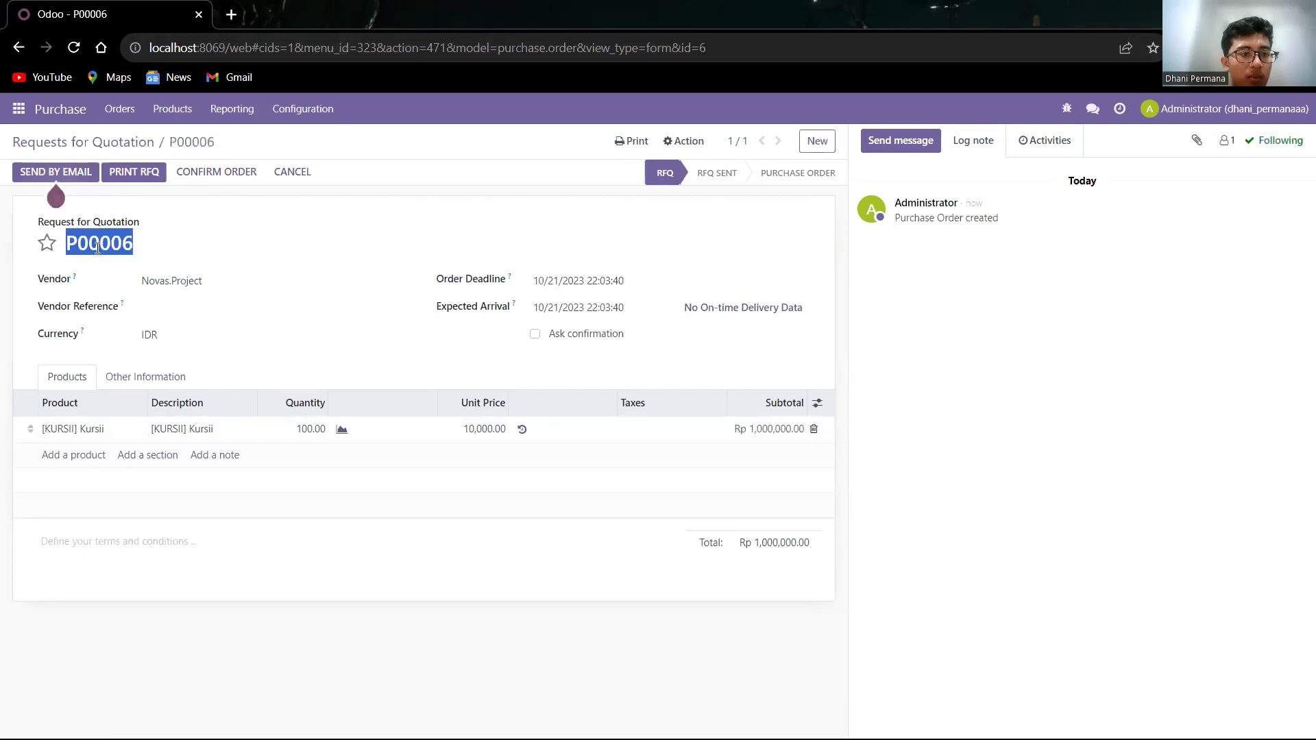
left_click(74, 248)
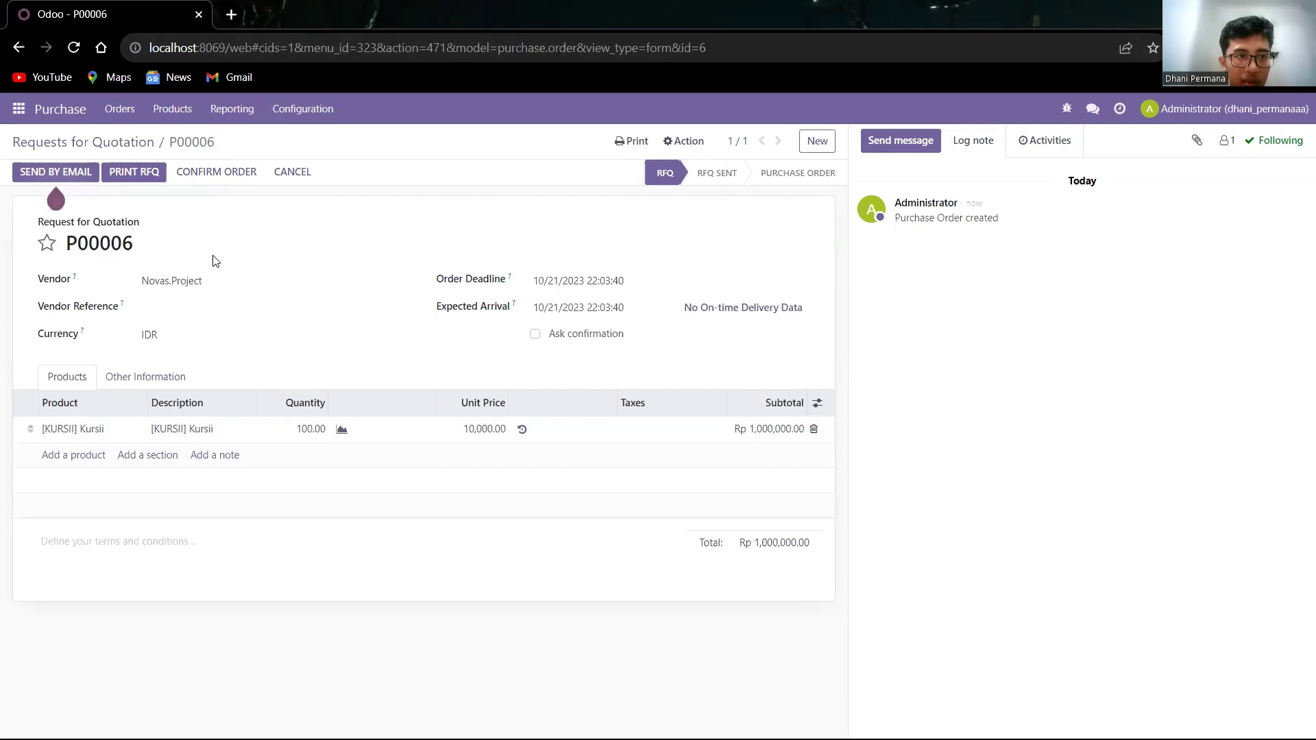
left_click(215, 172)
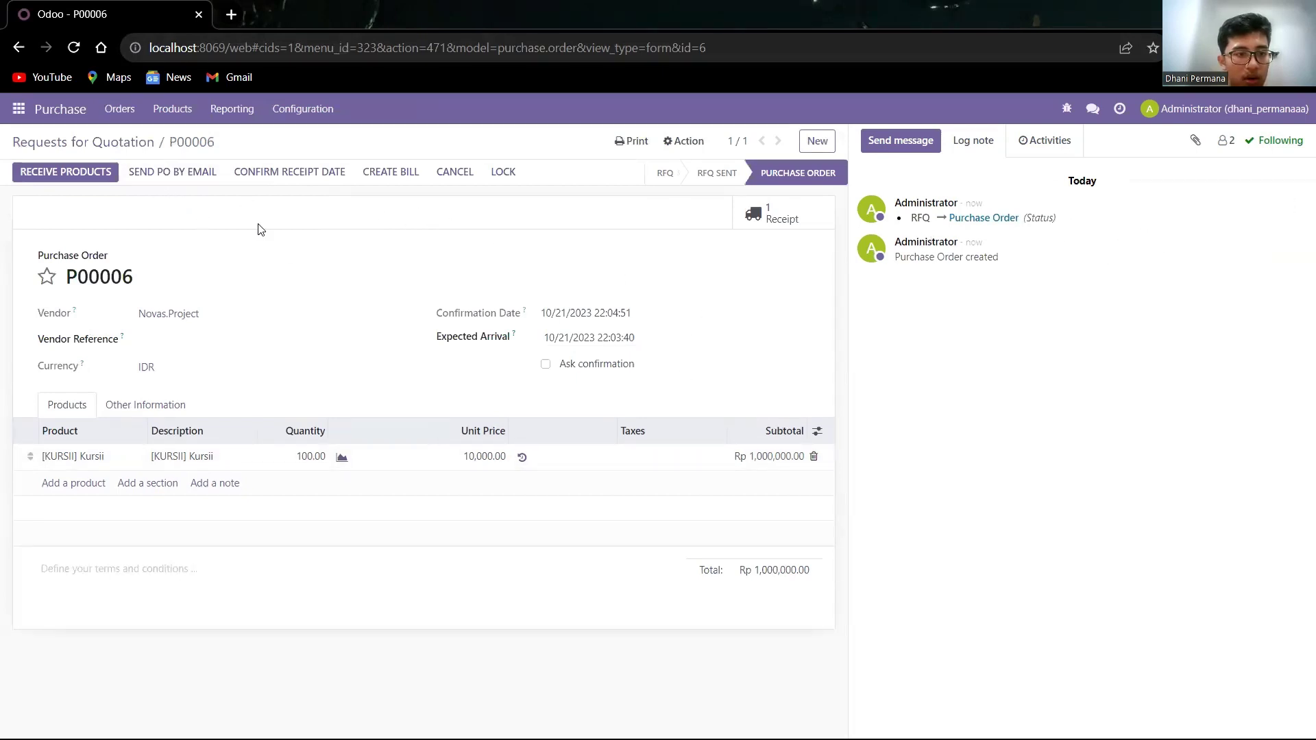
- Receive the ordered Kursii products with a done quantity of 100 and validate the receipt
left_click(63, 173)
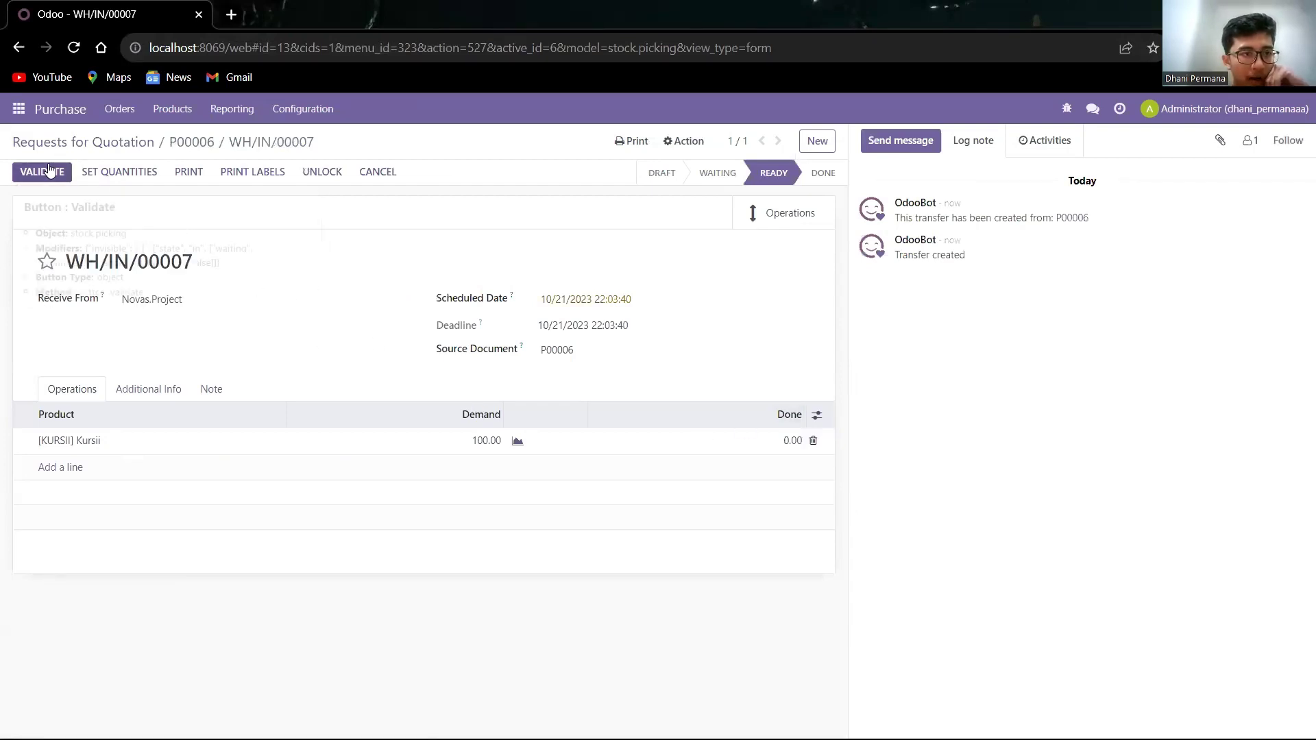
left_click(790, 443)
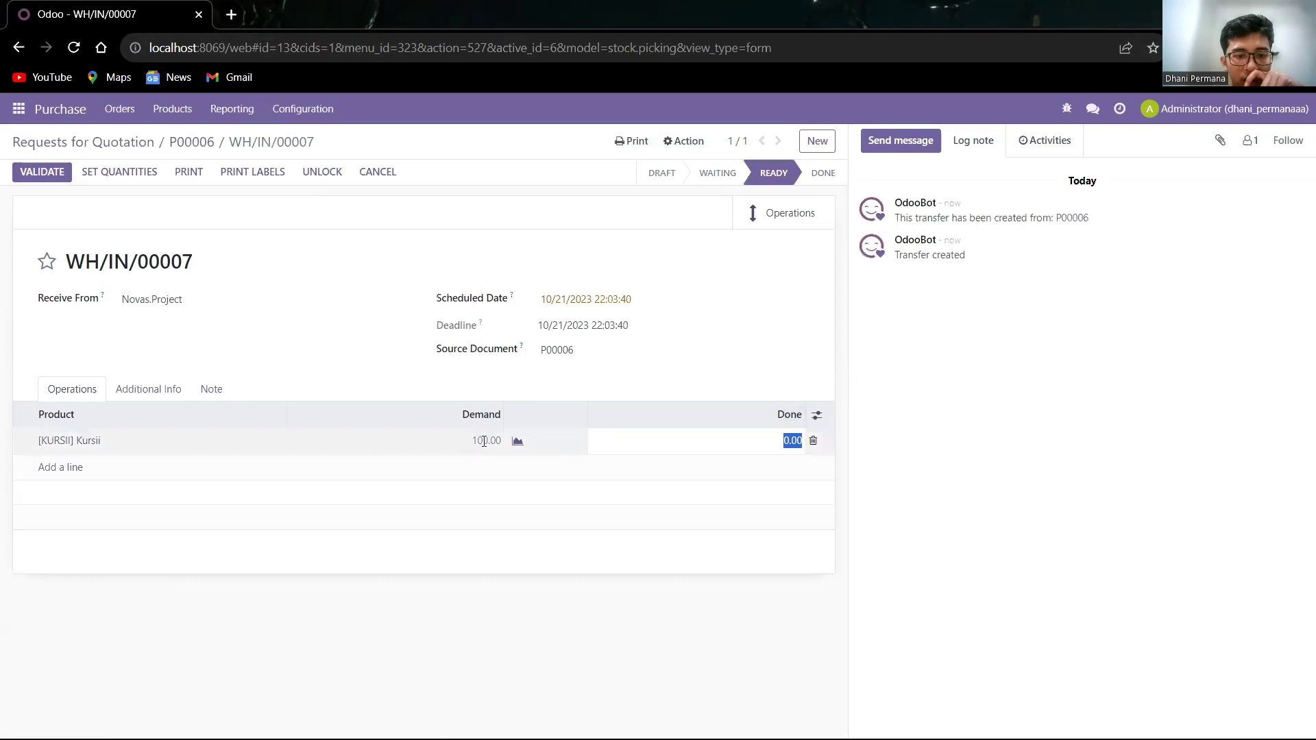
type("10")
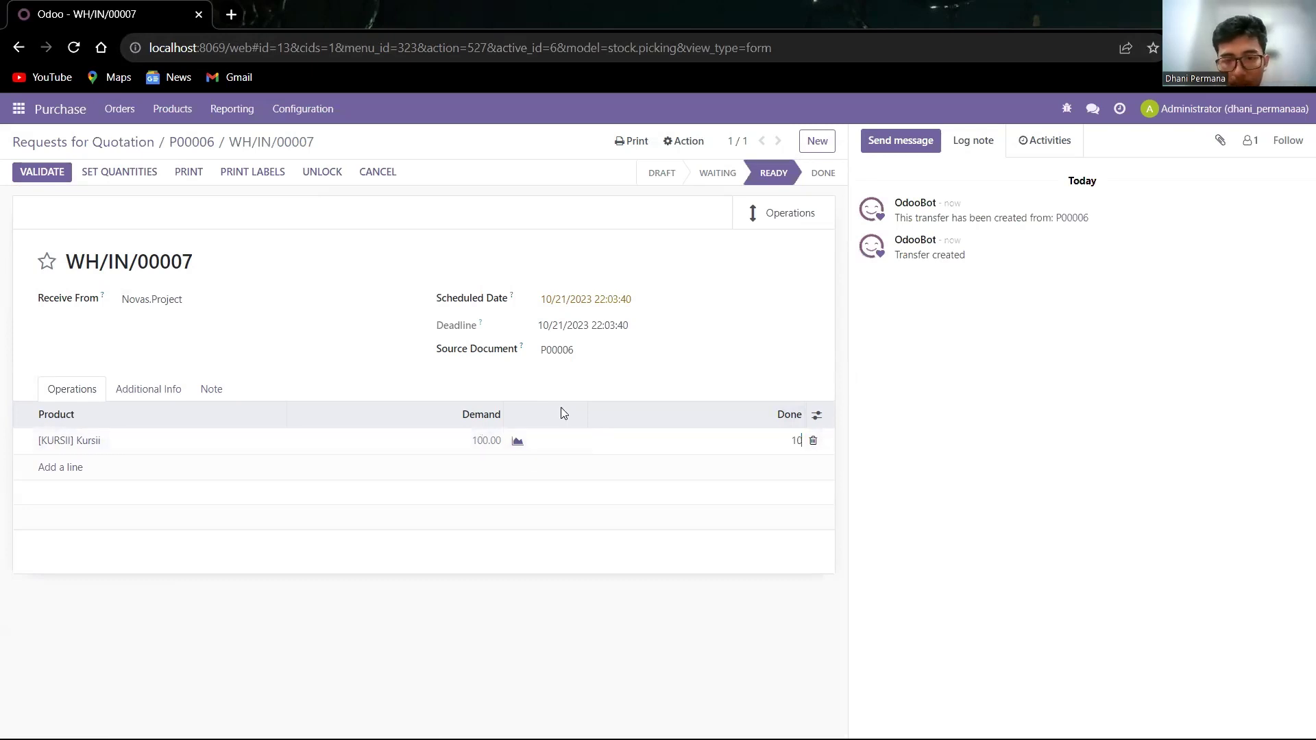
key("Return")
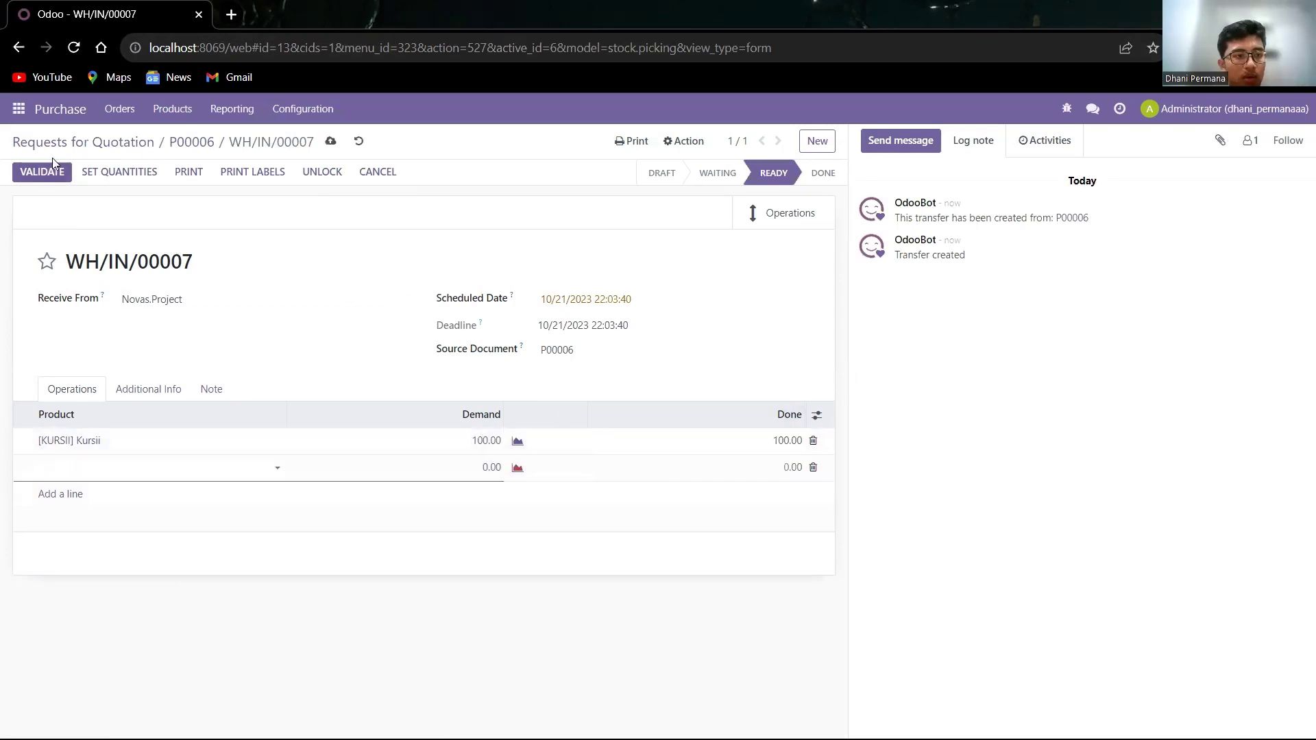
left_click(43, 172)
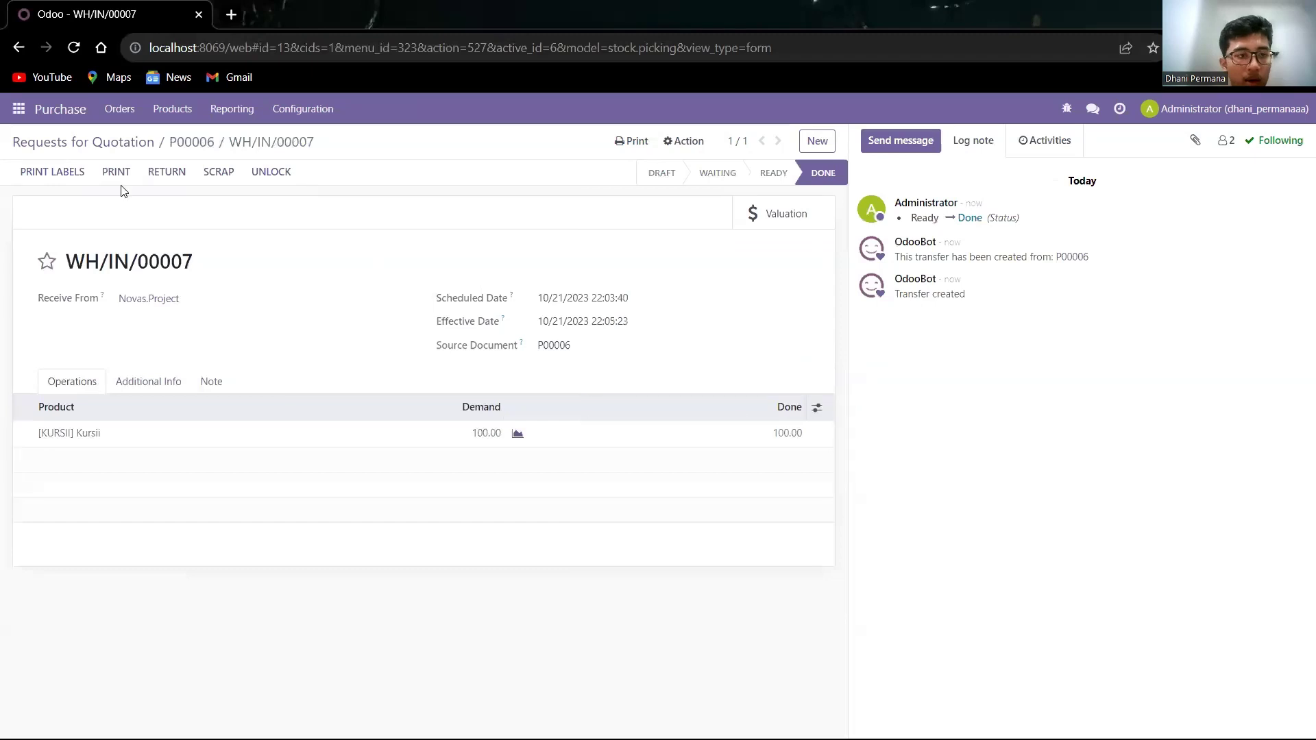
- Start another request for quotation for vendor Novas.Project and add the product Mejaa
left_click(61, 111)
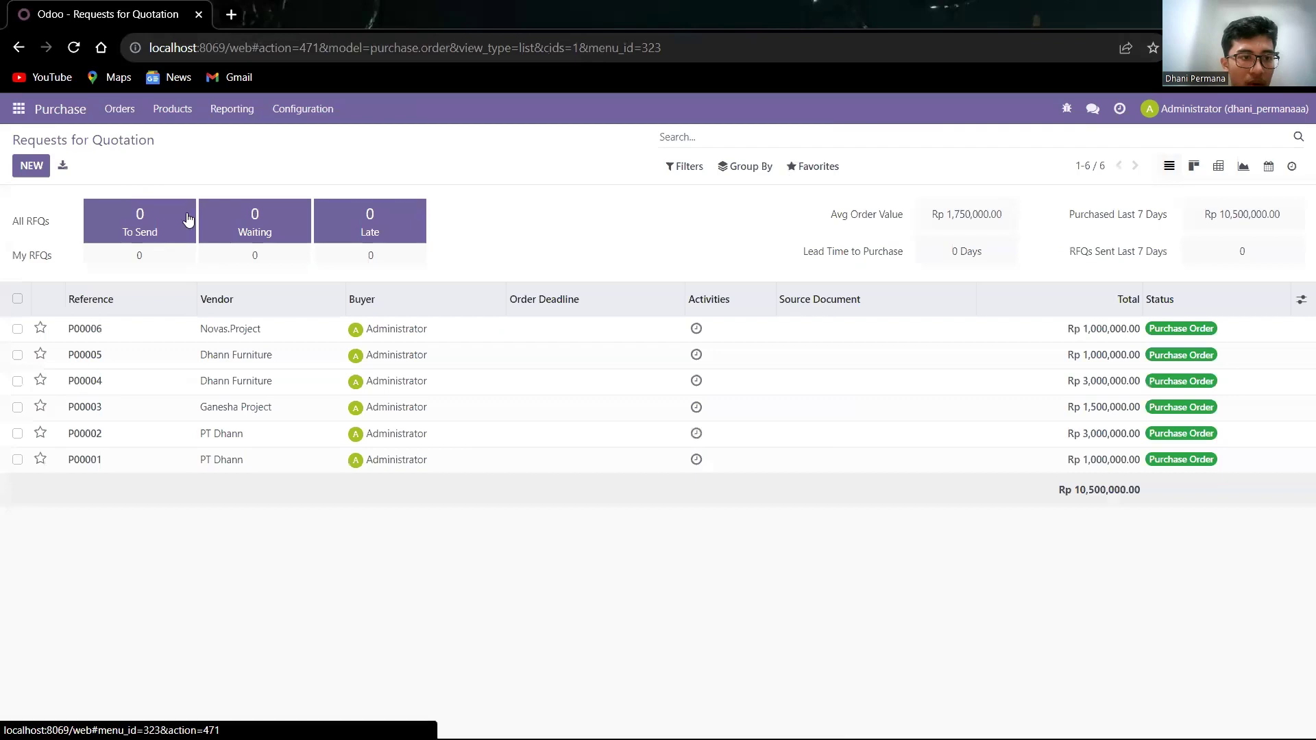
left_click(30, 168)
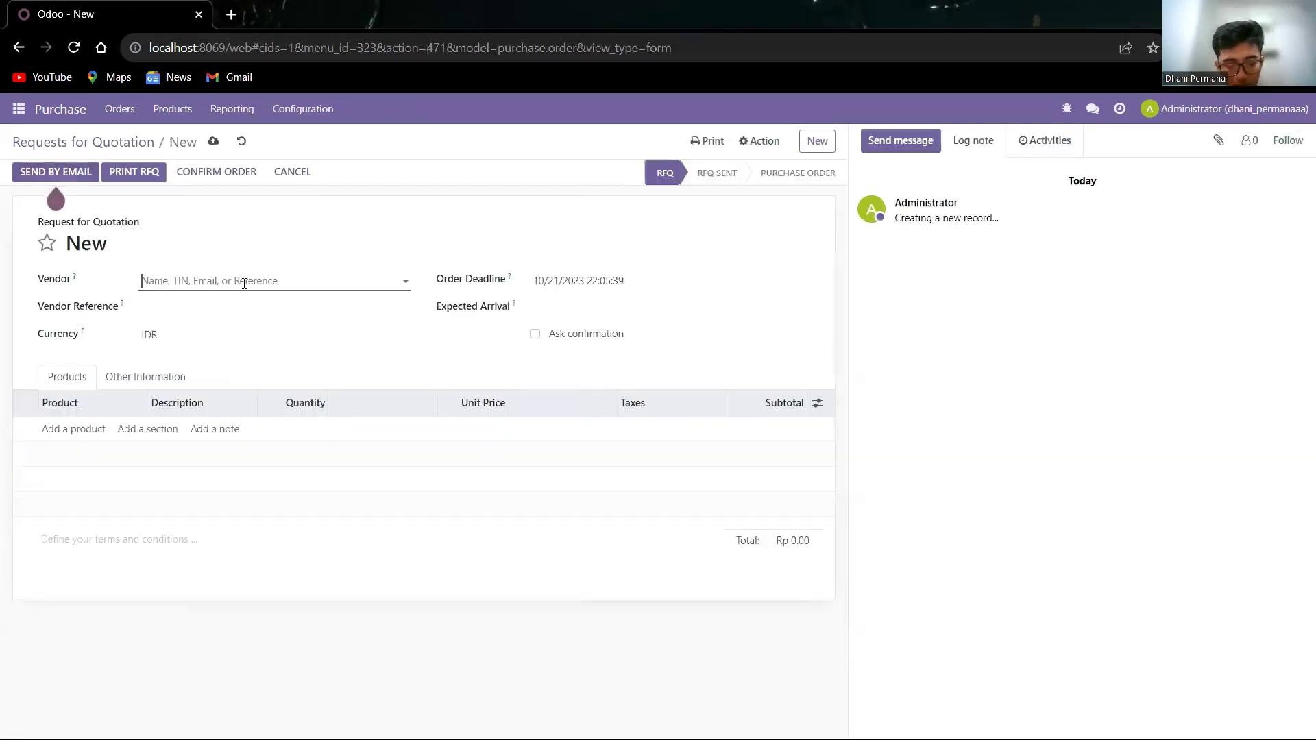
type("N")
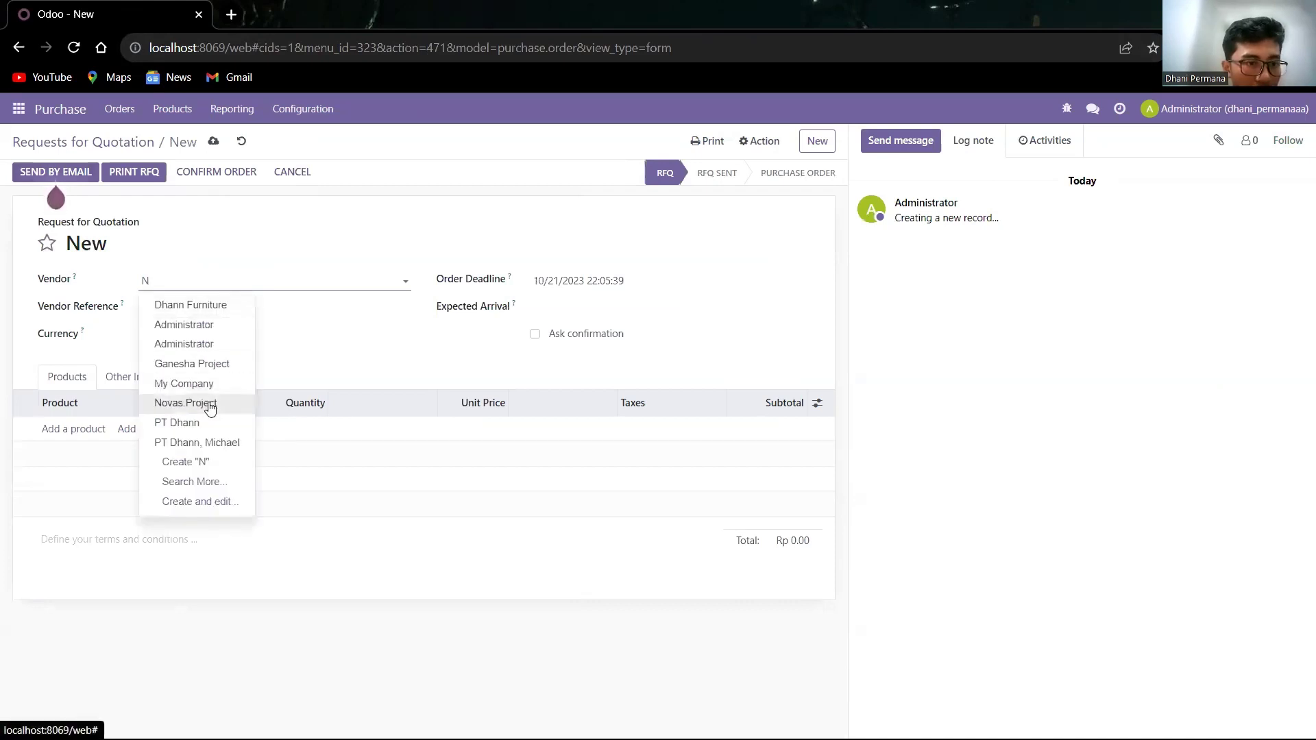
left_click(210, 406)
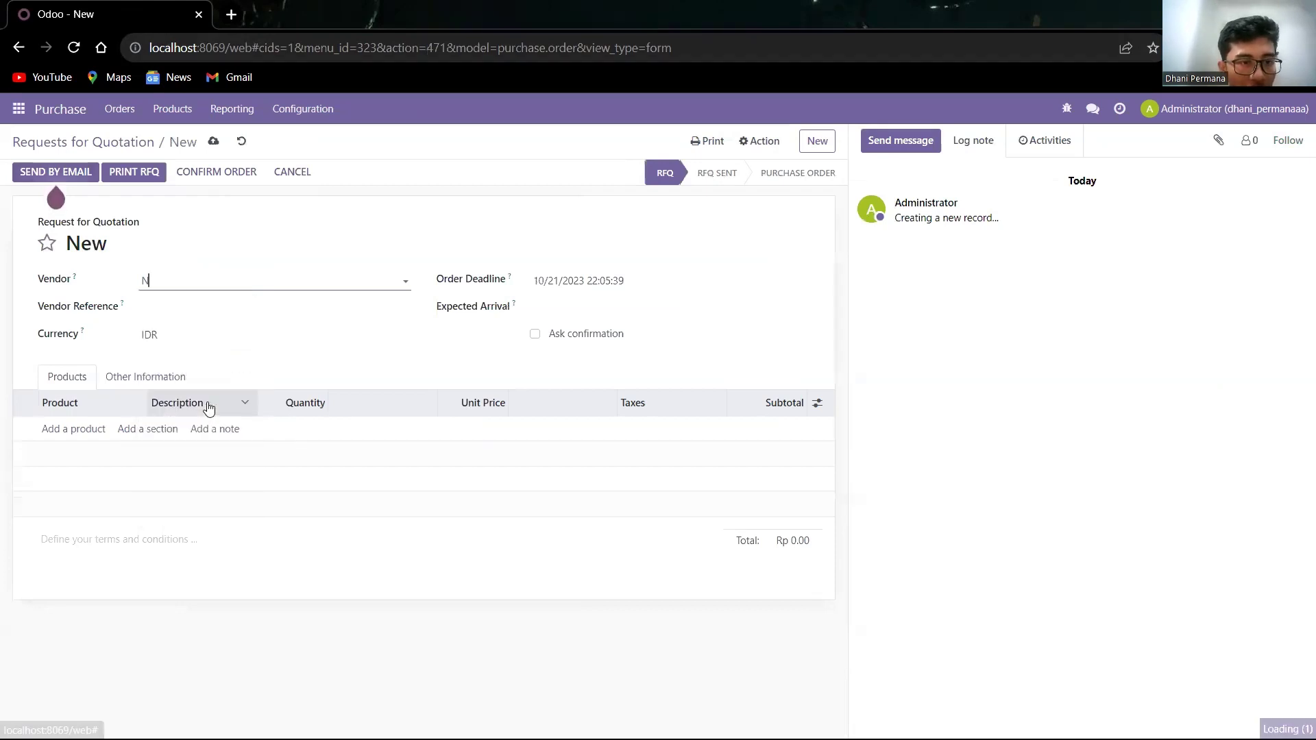
left_click(72, 432)
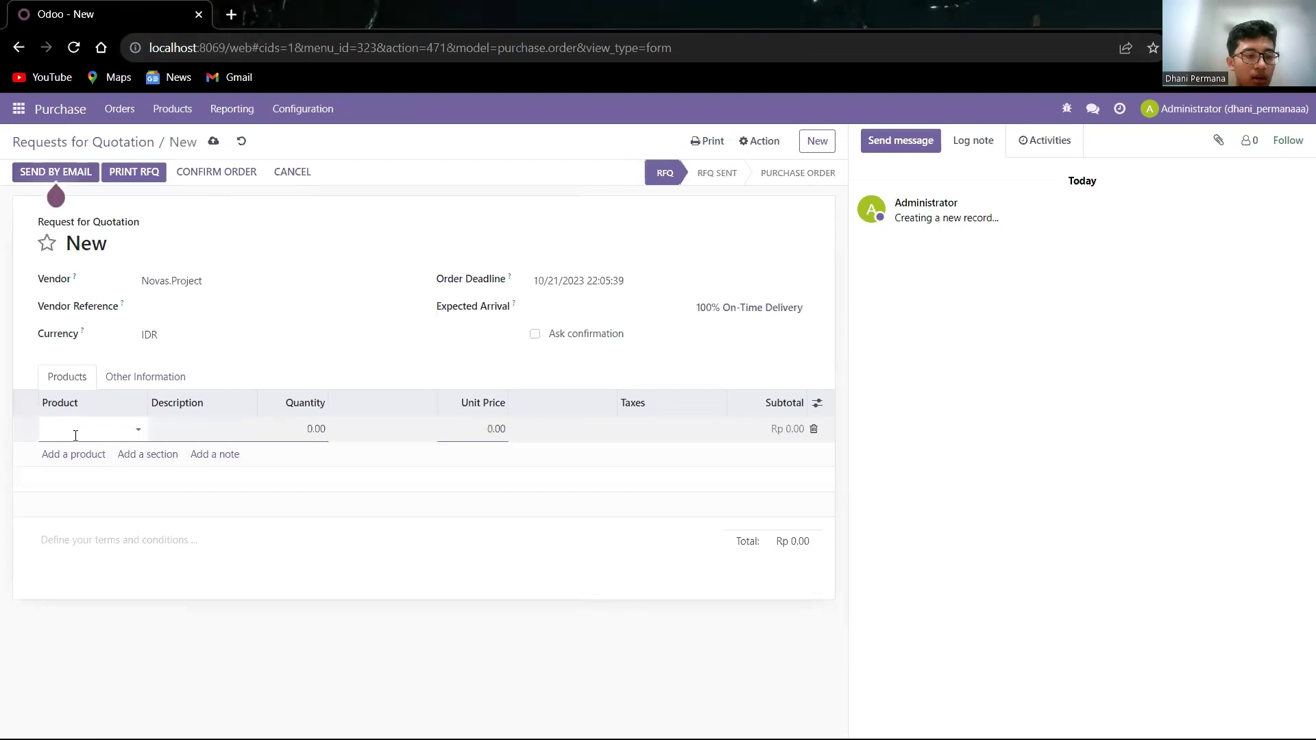
type("Mejaa")
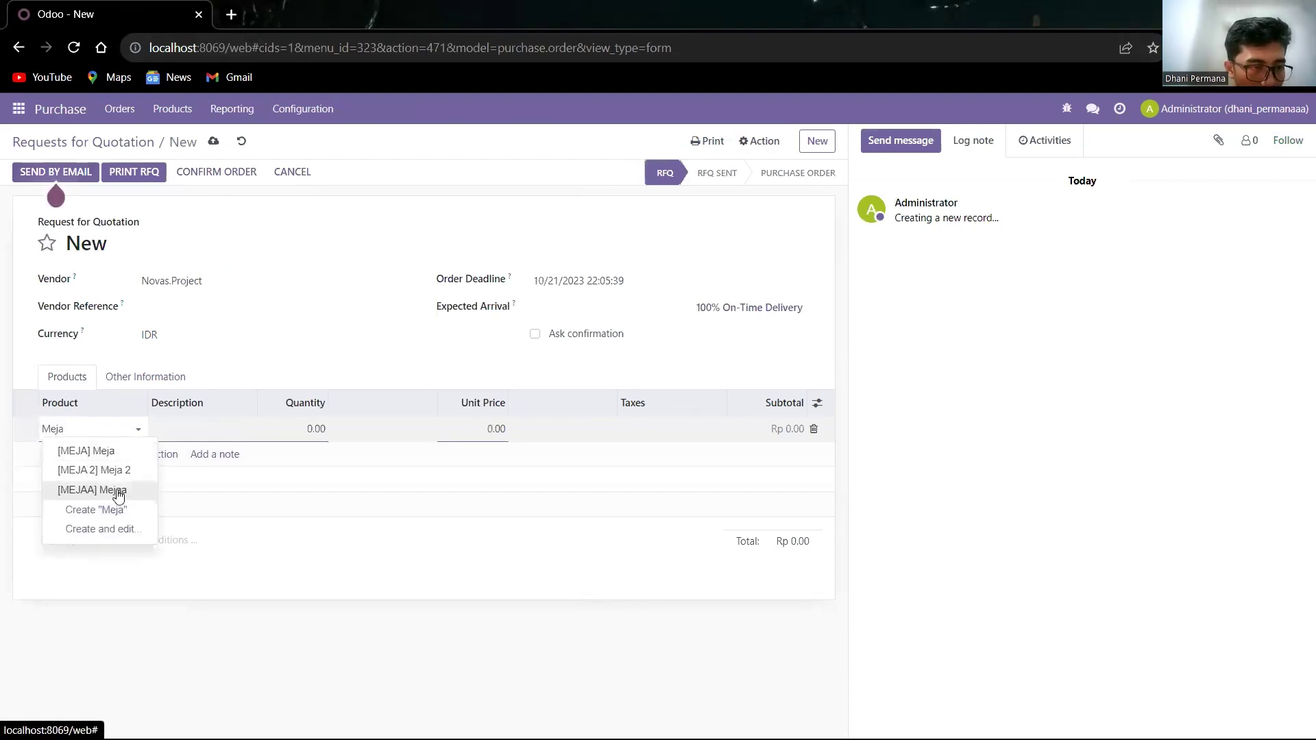
left_click(113, 489)
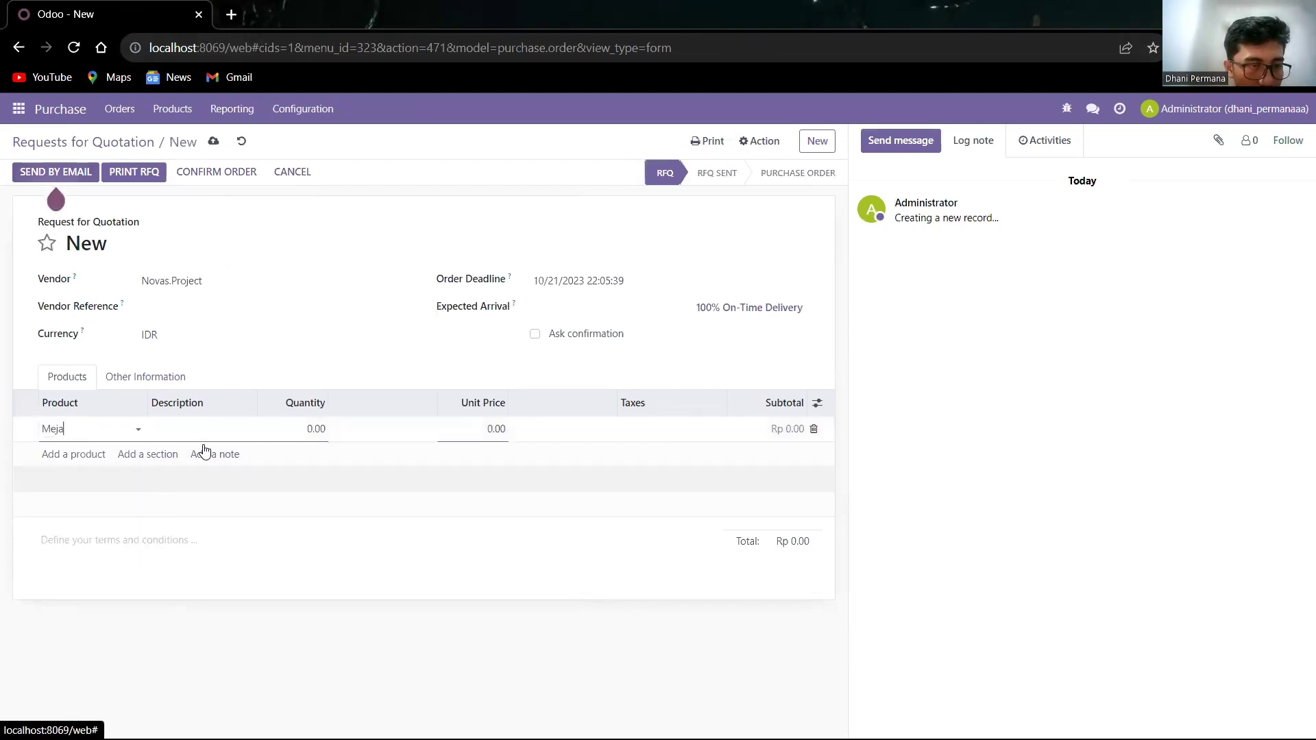
- Set the Mejaa line's quantity to 200 and remove its 11% tax
left_click(314, 429)
key("ctrl+a")
type("15,")
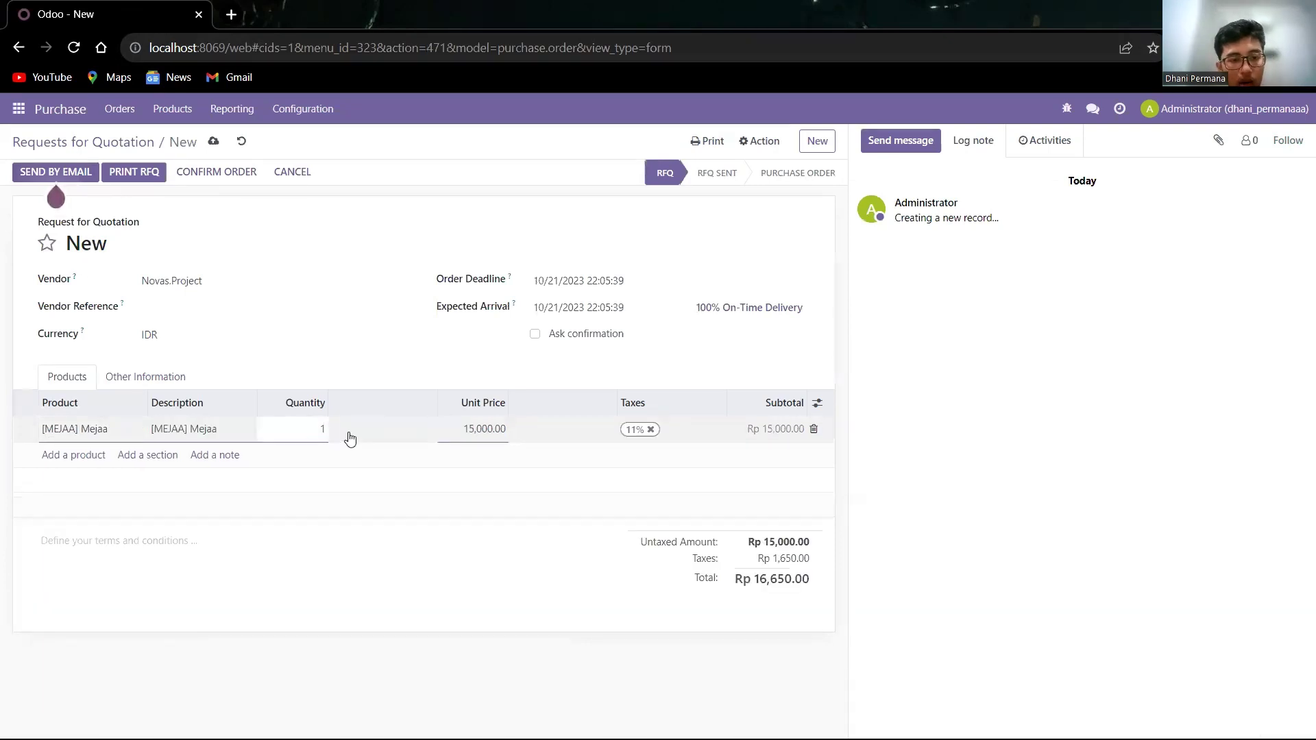
type("00")
key("Tab")
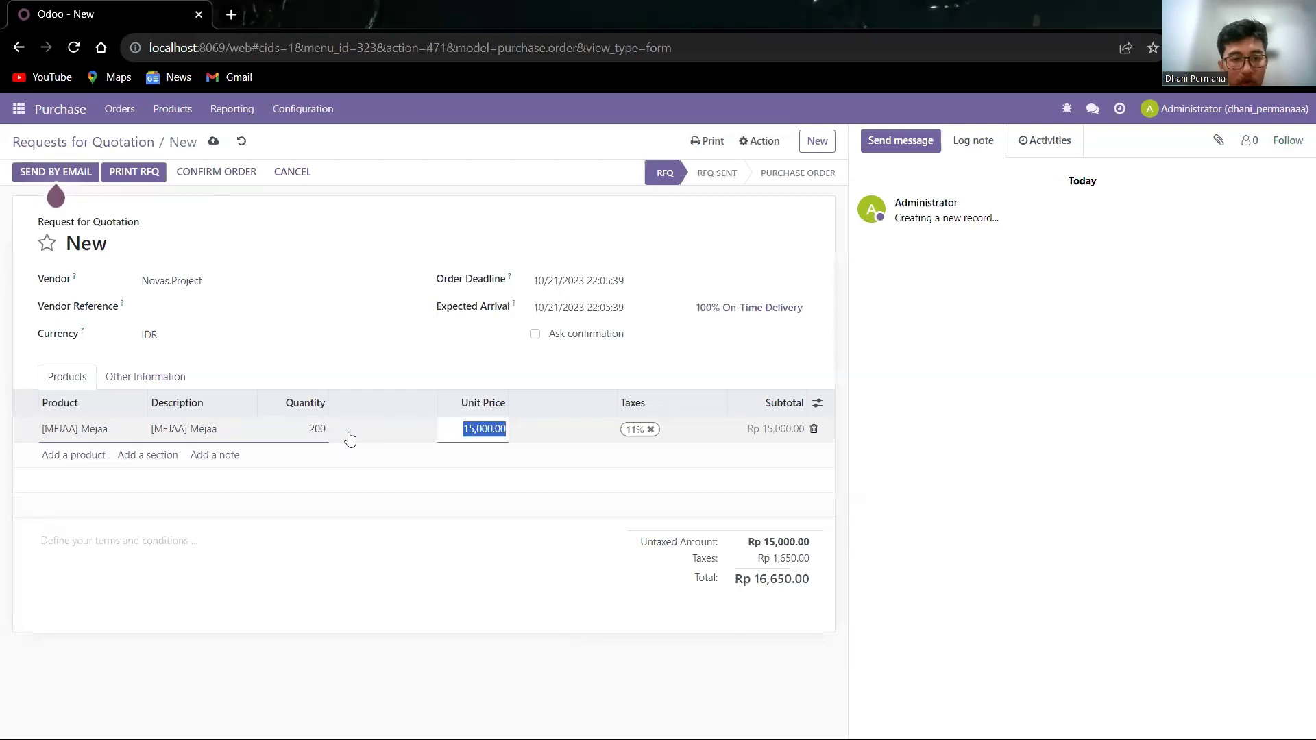
left_click(650, 429)
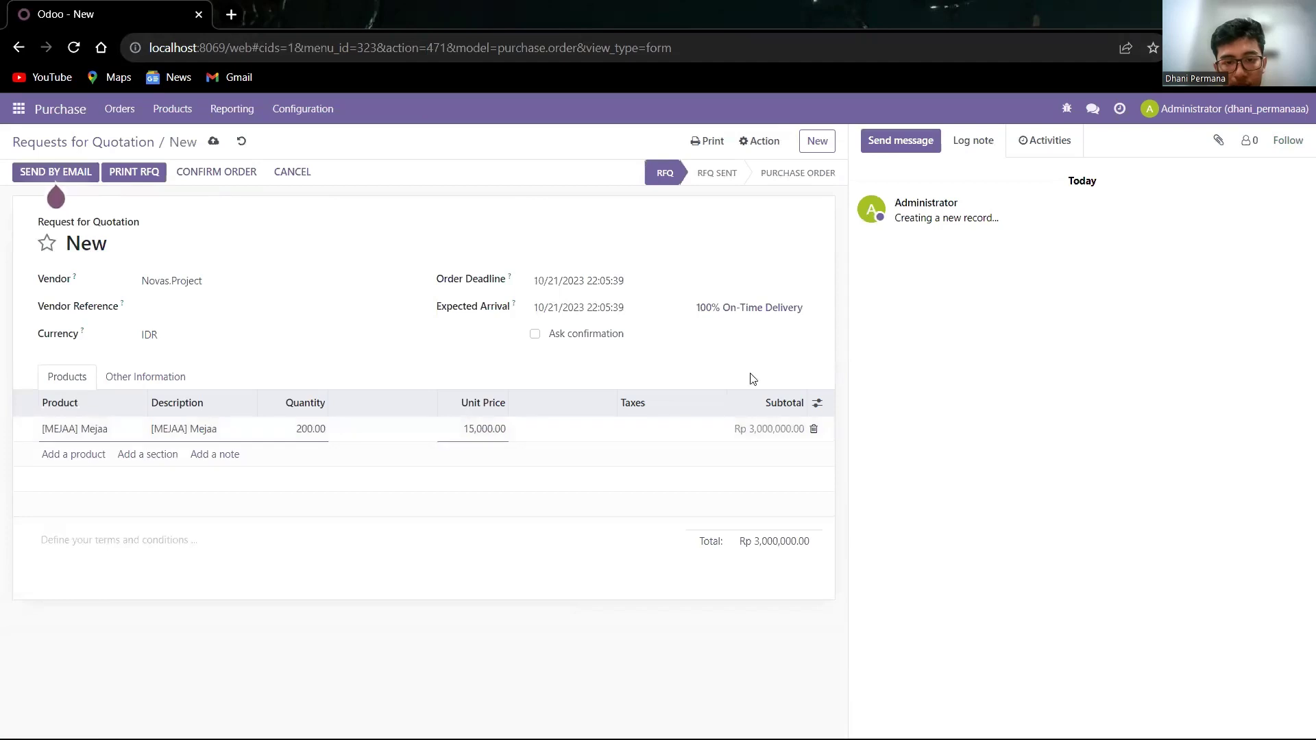
- Save the Mejaa request for quotation and confirm it as a purchase order
left_click(221, 147)
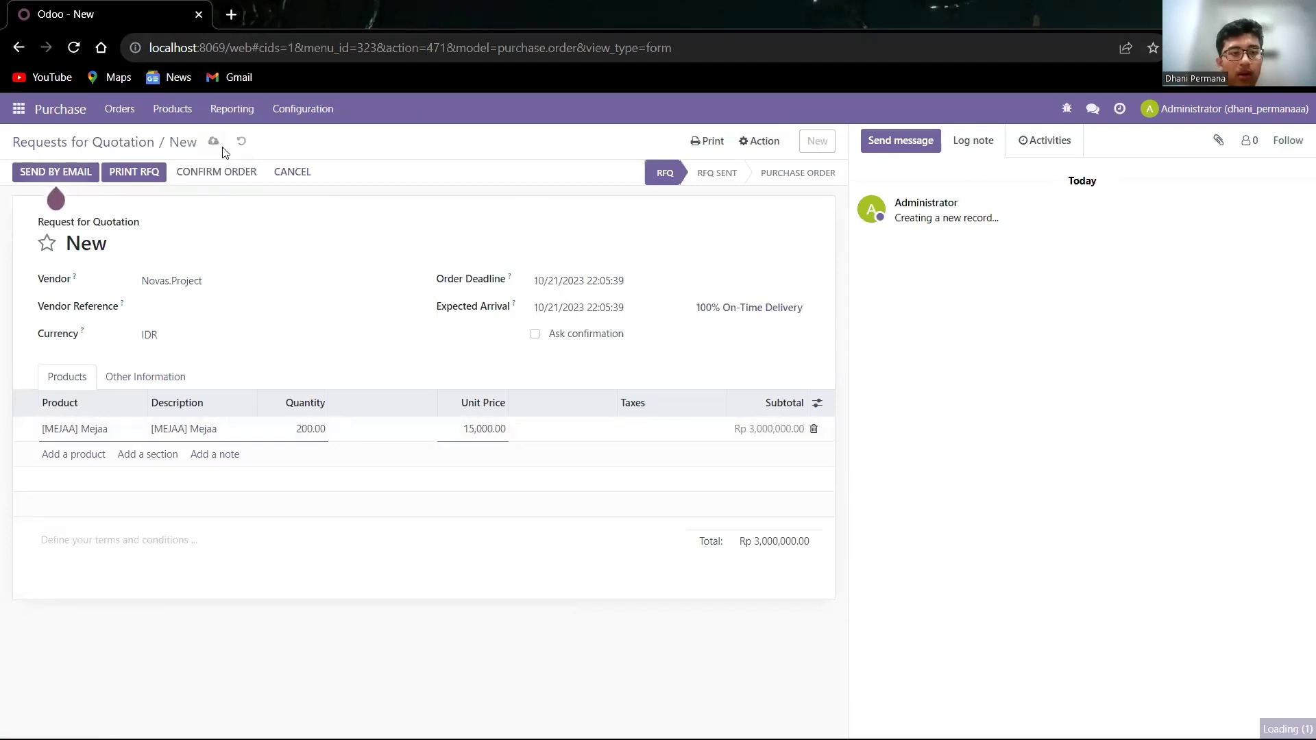
left_click(201, 178)
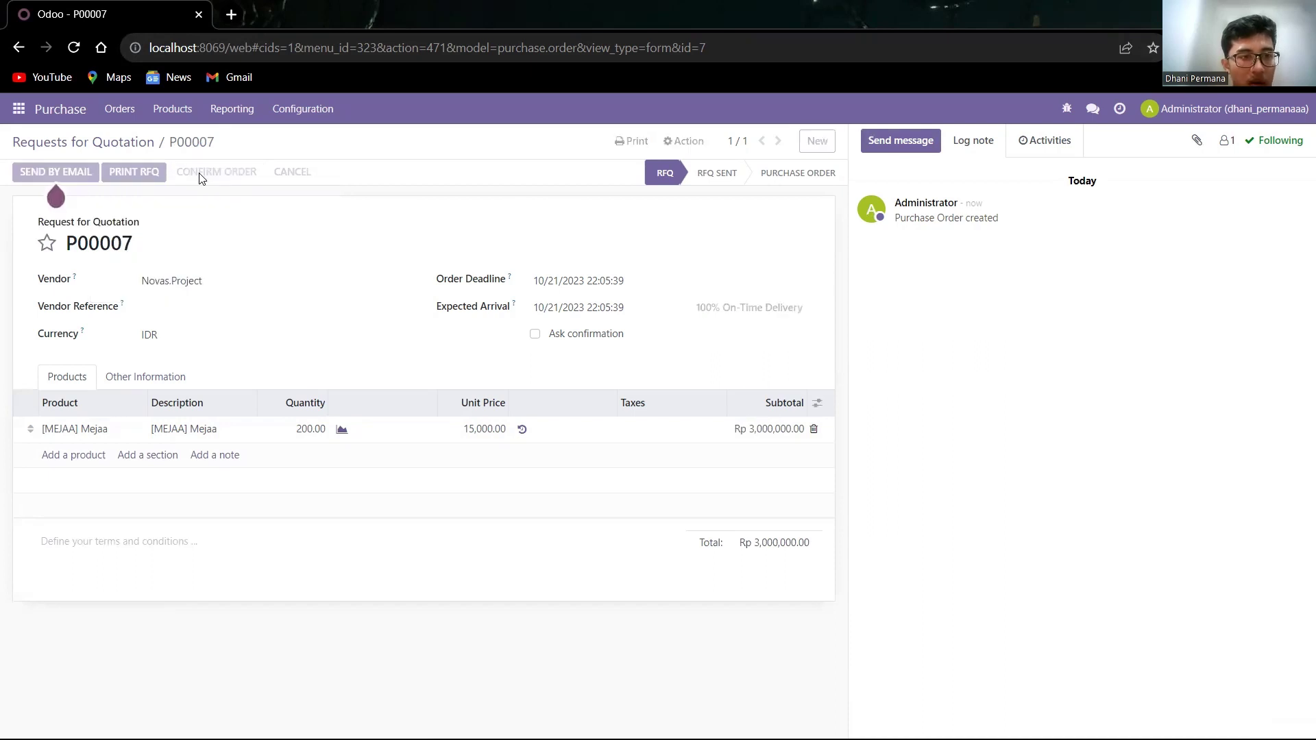
- Receive the ordered Mejaa products with a done quantity of 200 and validate the receipt
left_click(84, 174)
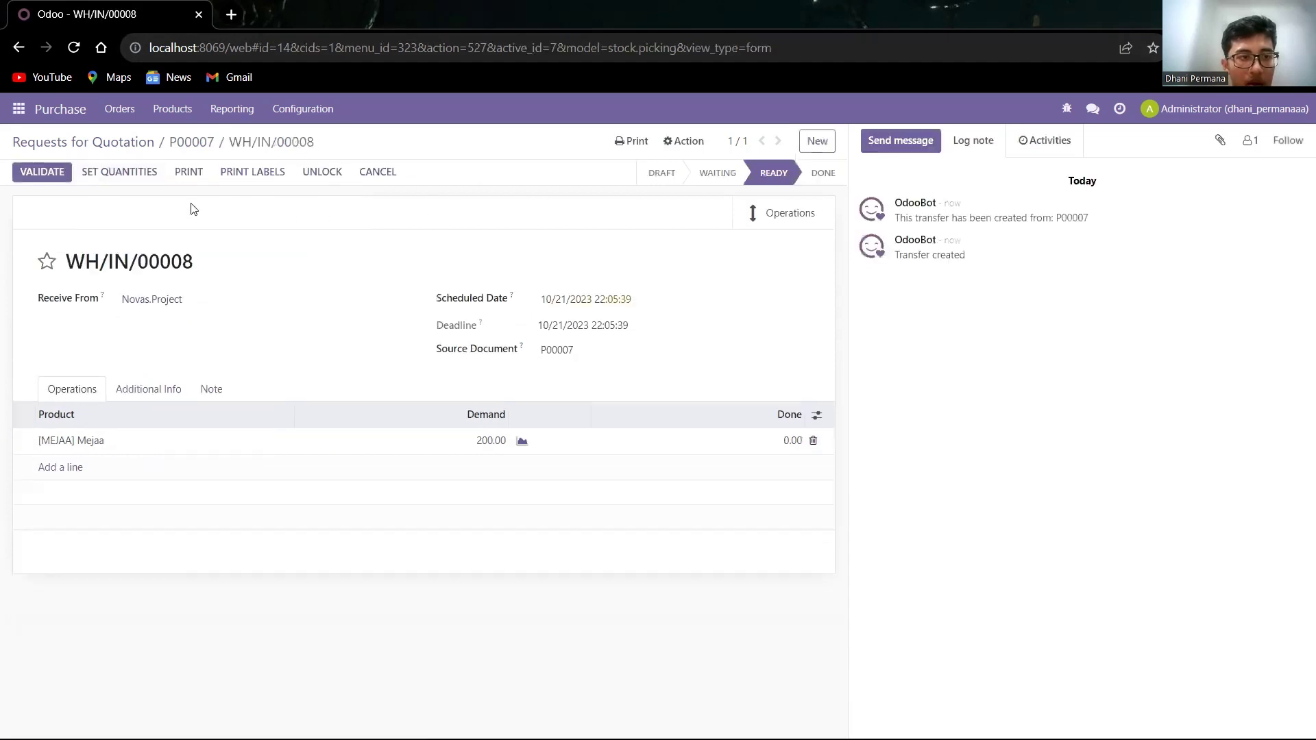
left_click(781, 440)
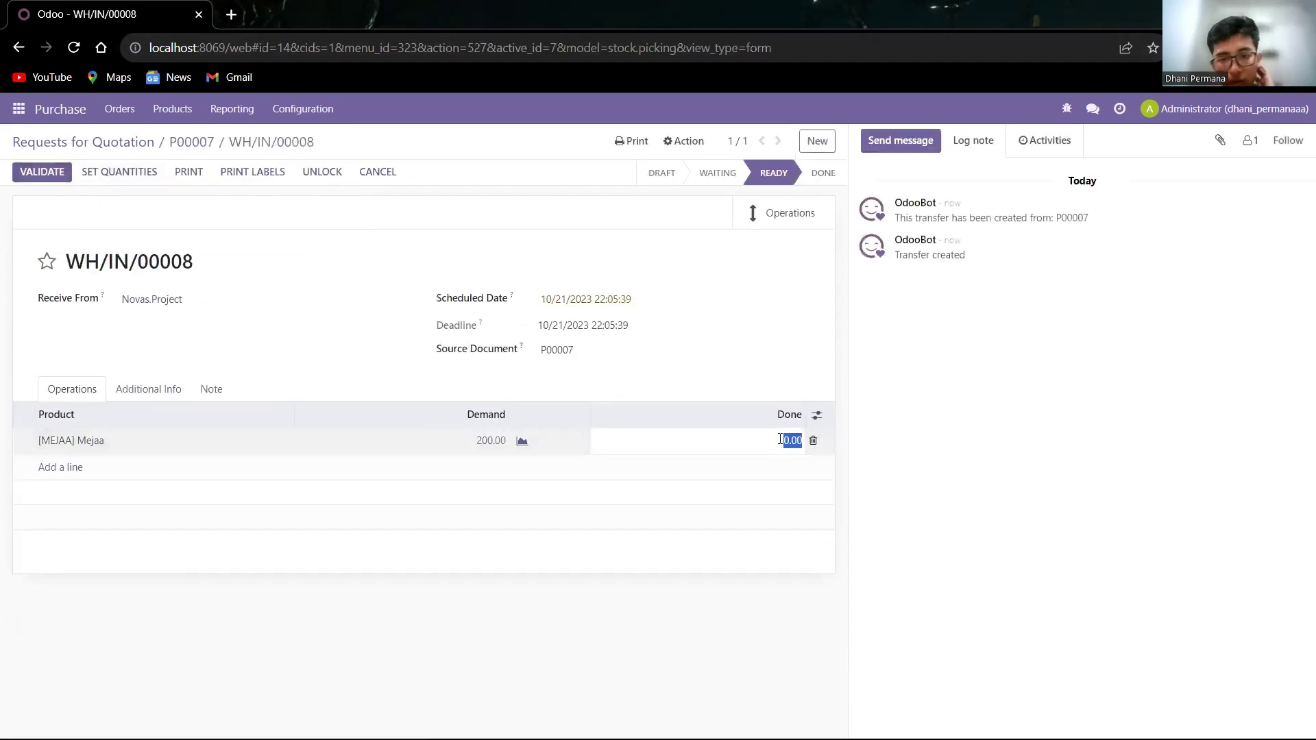
type("20")
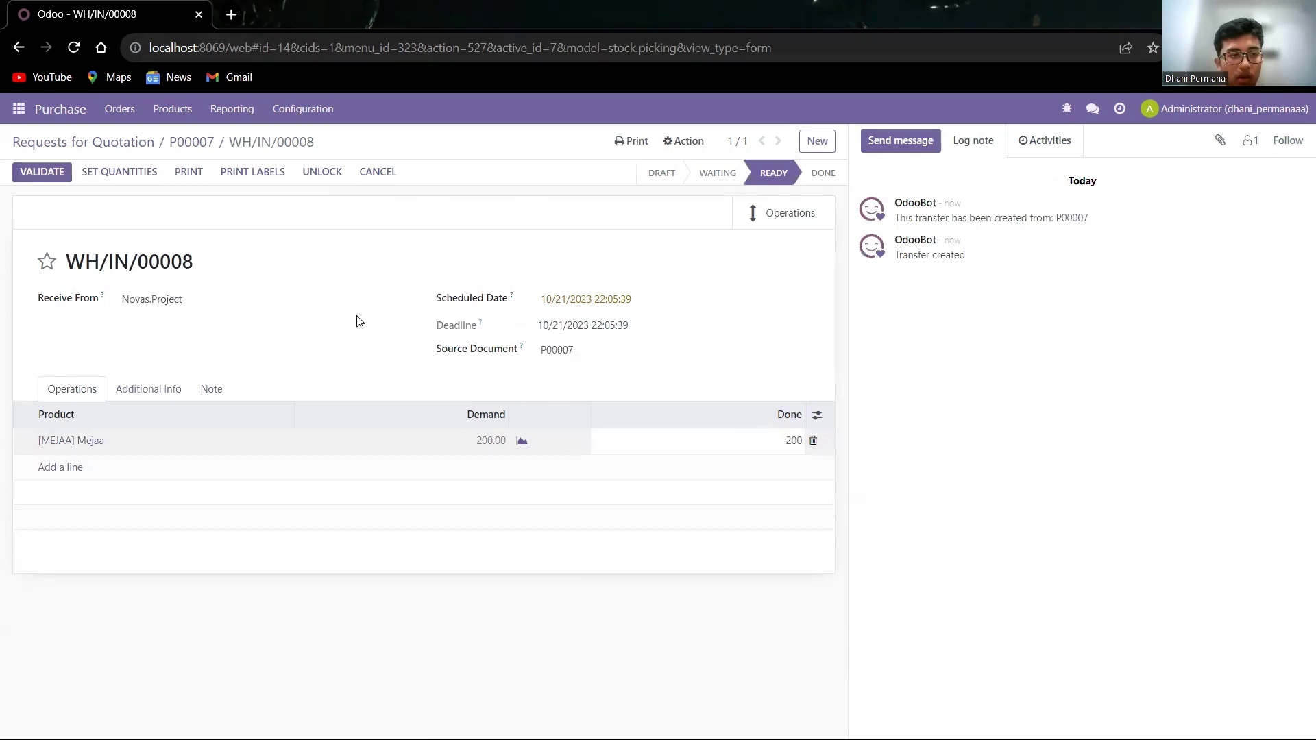
left_click(35, 172)
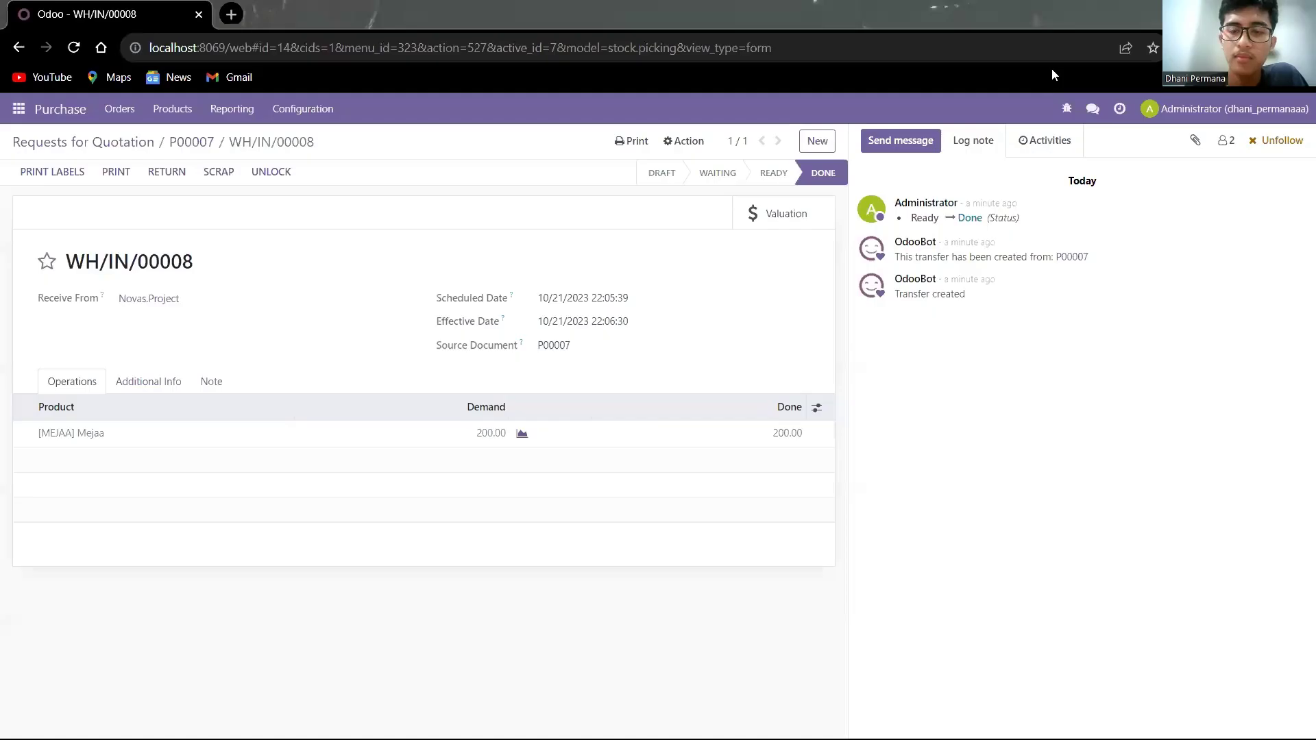
- Switch to Inventory and examine the stock valuation report's newest Mejaa and Kursii receipt entries, including their combined value
left_click(18, 111)
left_click(48, 354)
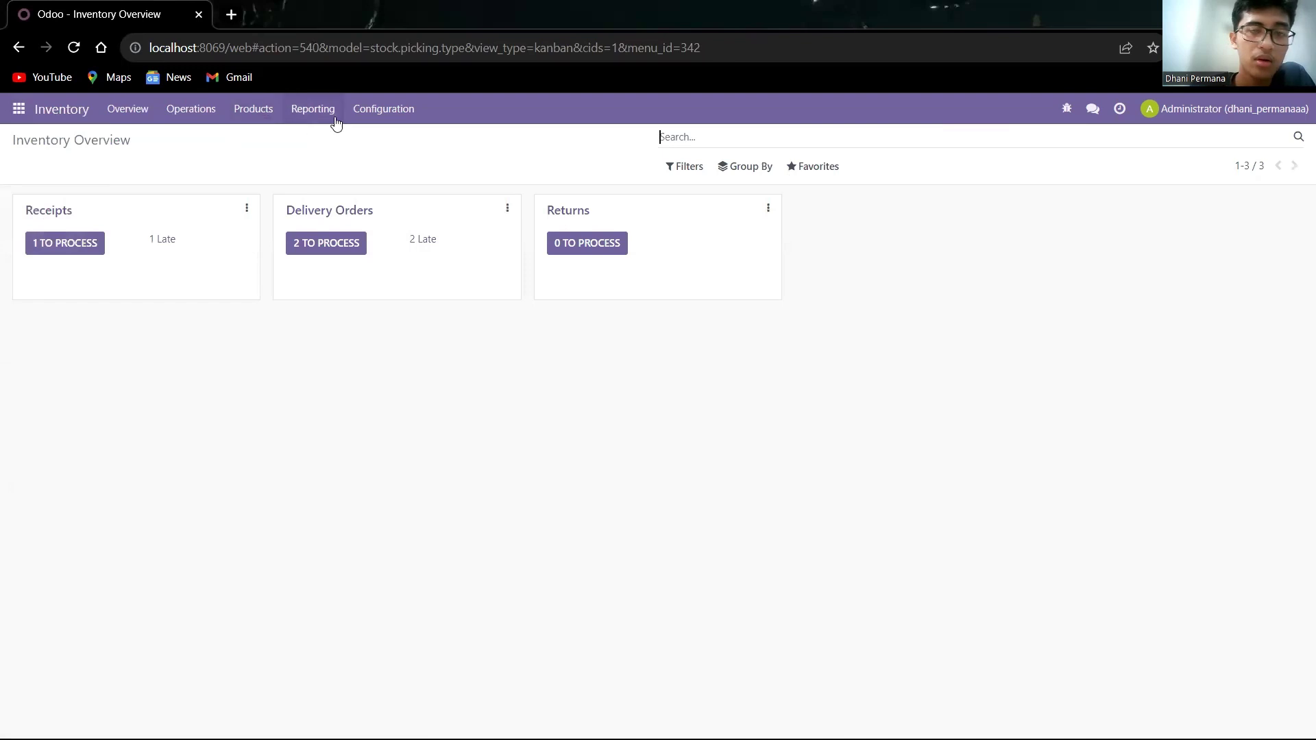
left_click(313, 109)
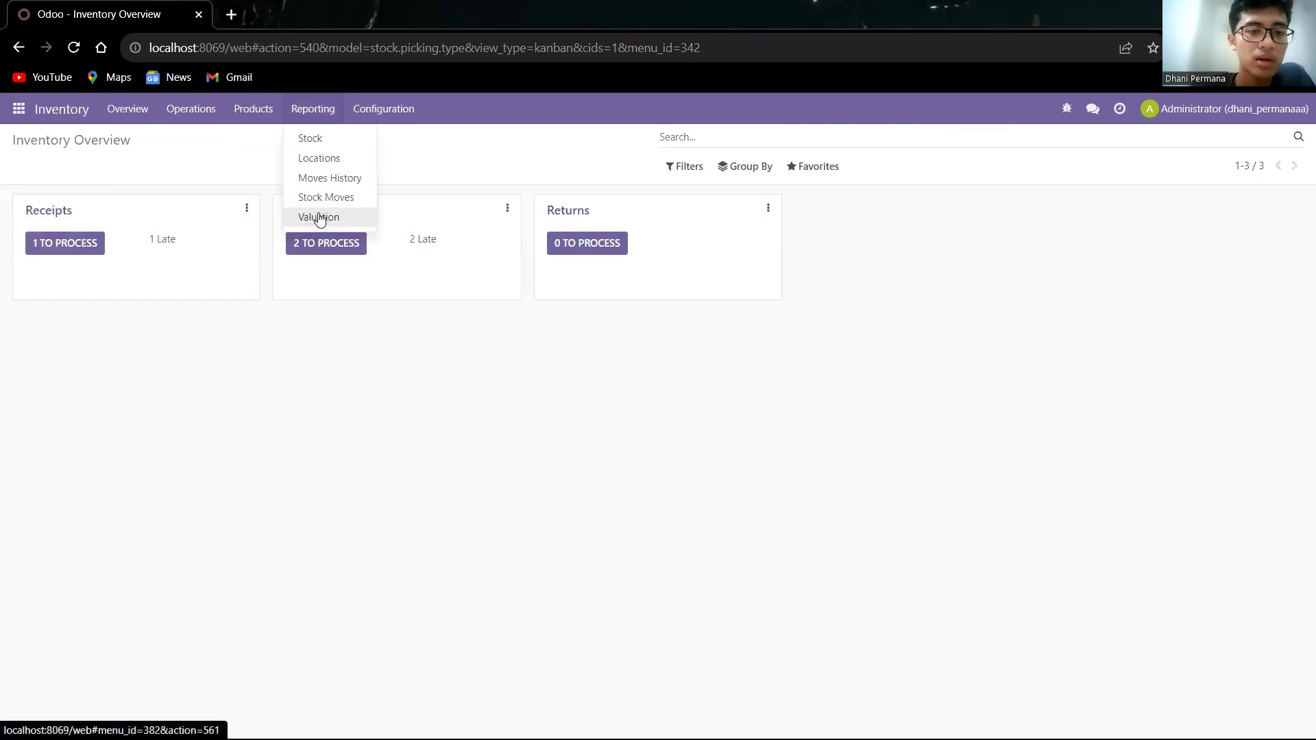
left_click(320, 218)
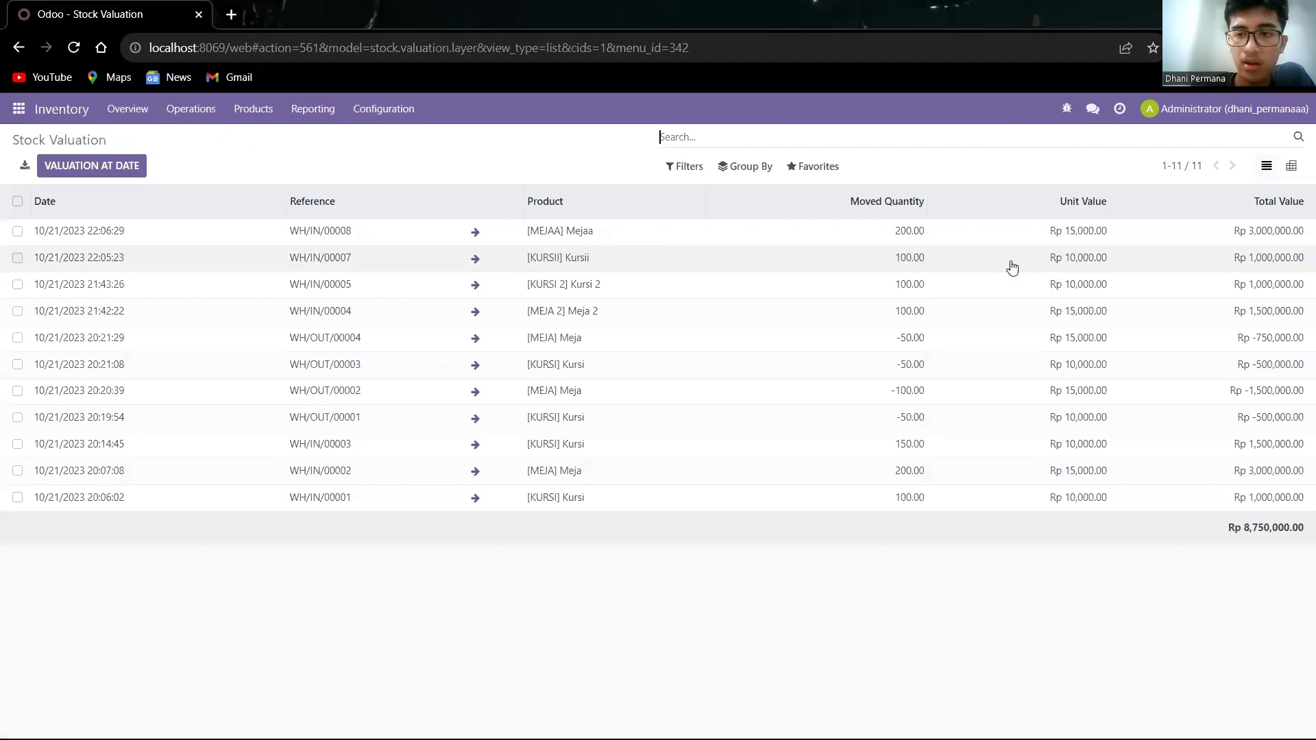
left_click(17, 257)
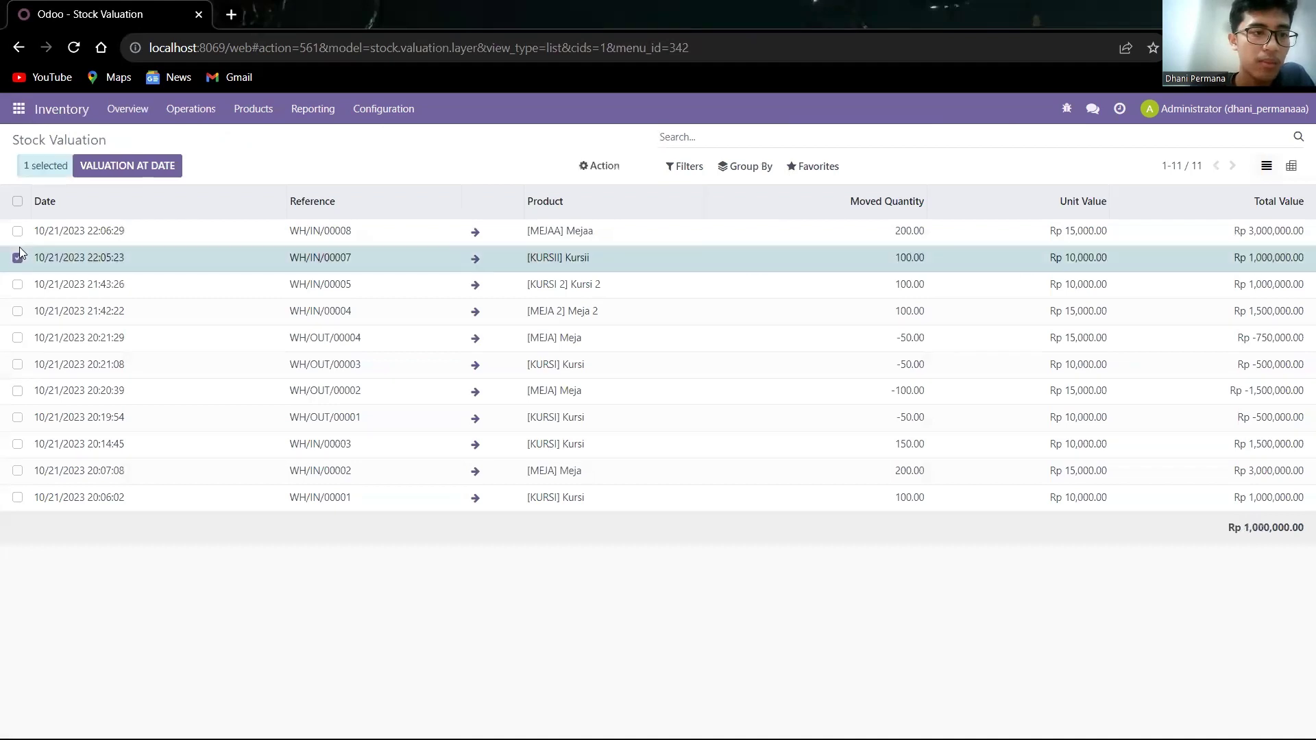
left_click(18, 233)
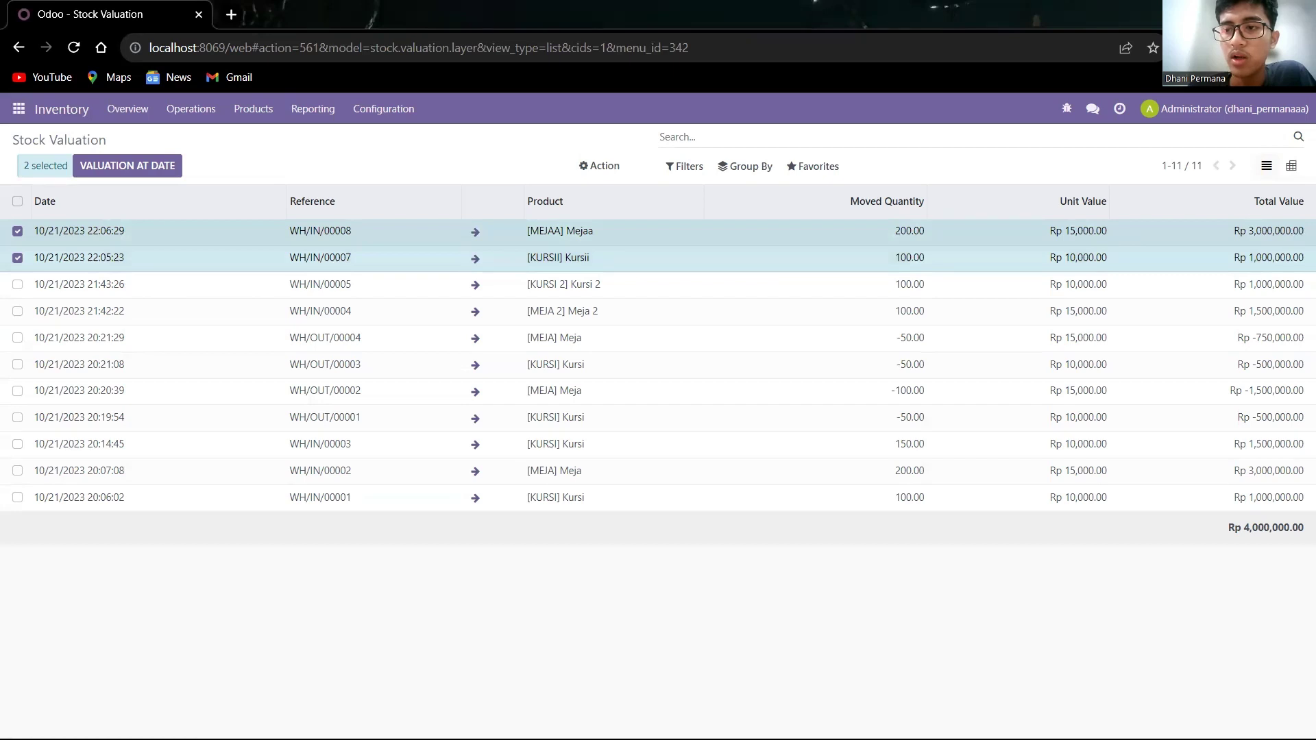
left_click(17, 258)
left_click(18, 231)
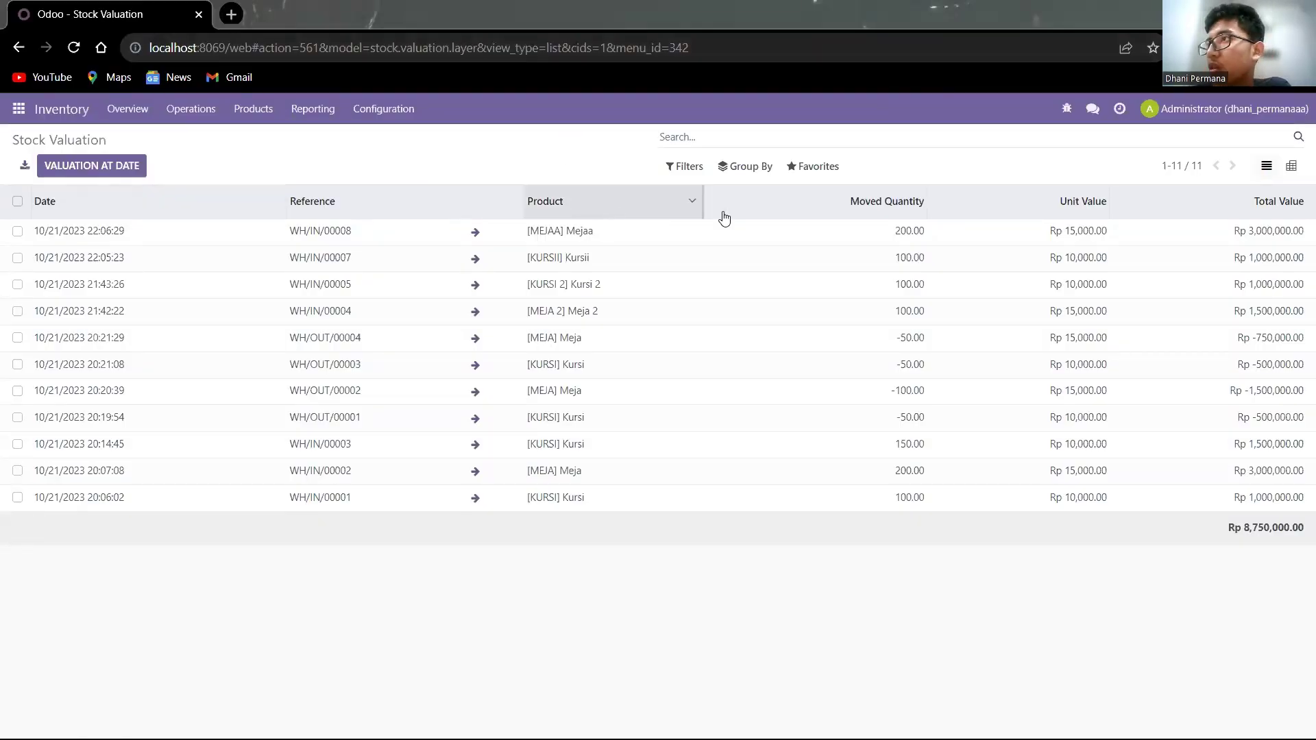
- Switch to Sales and start a new quotation for customer PT Nat
left_click(19, 110)
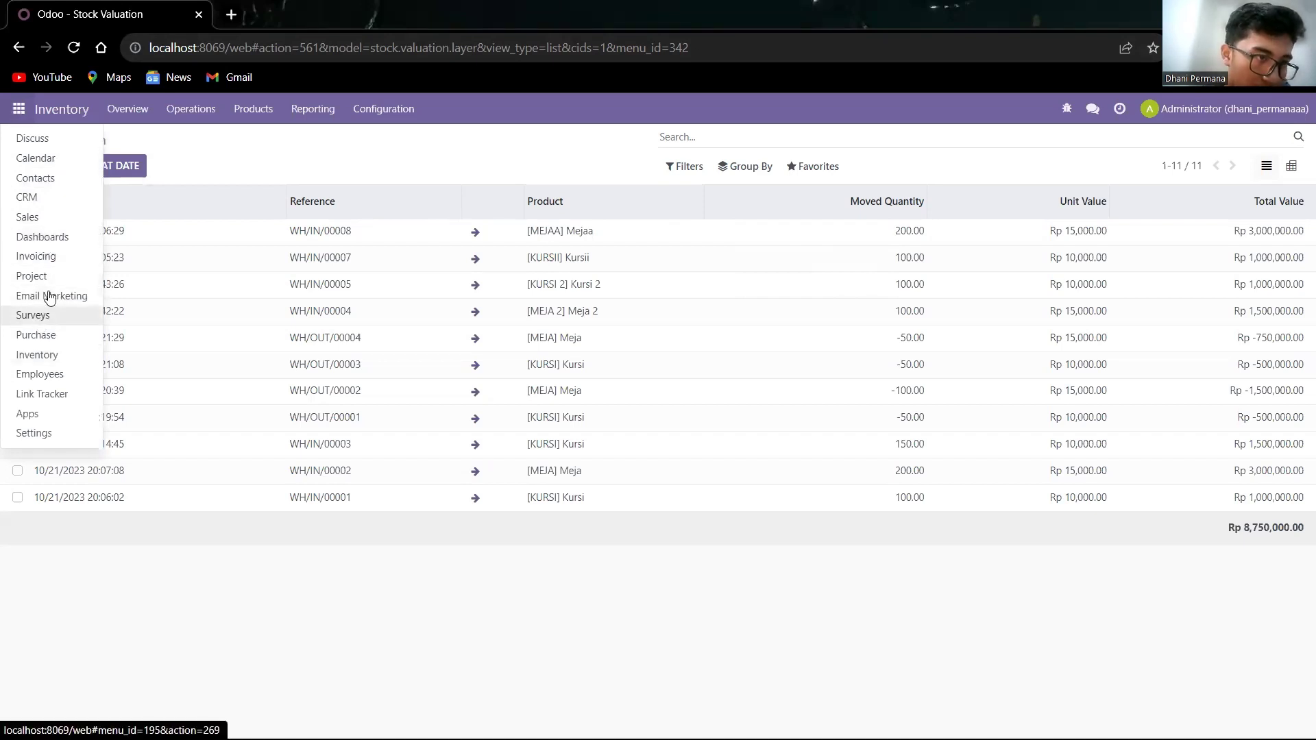
left_click(55, 217)
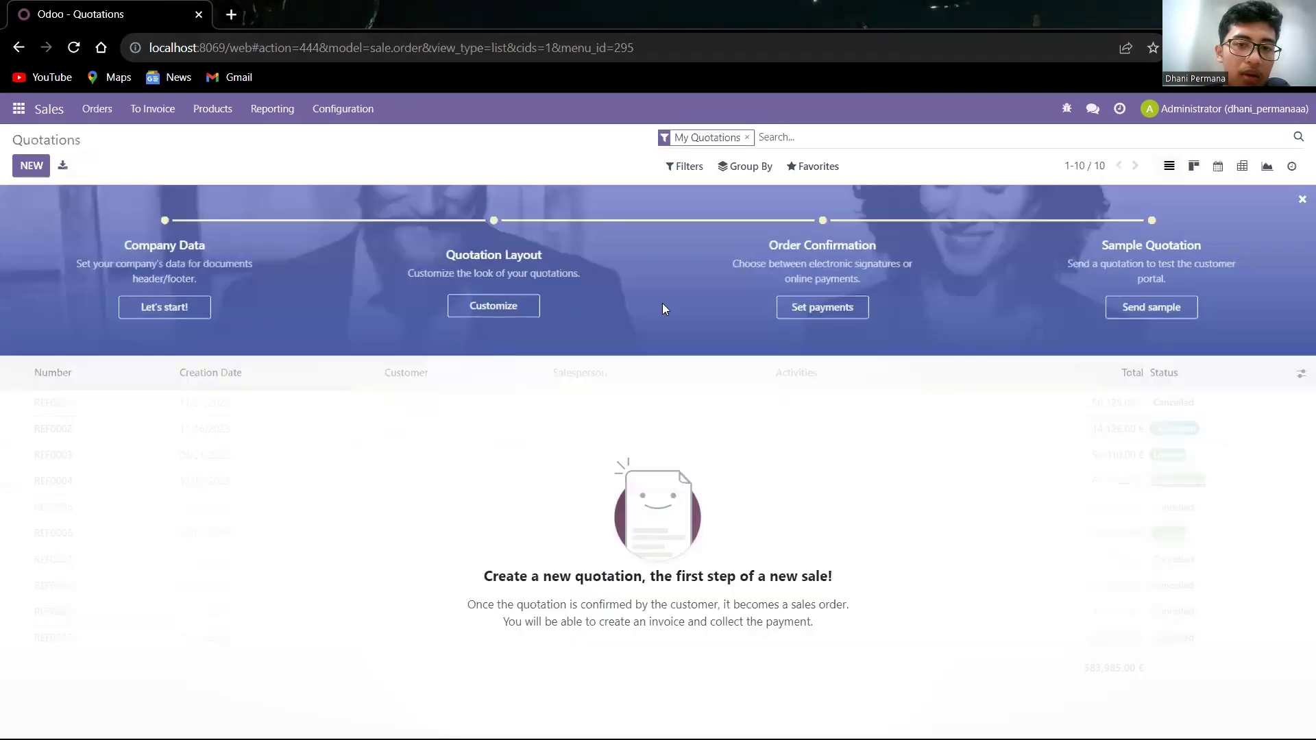
left_click(748, 138)
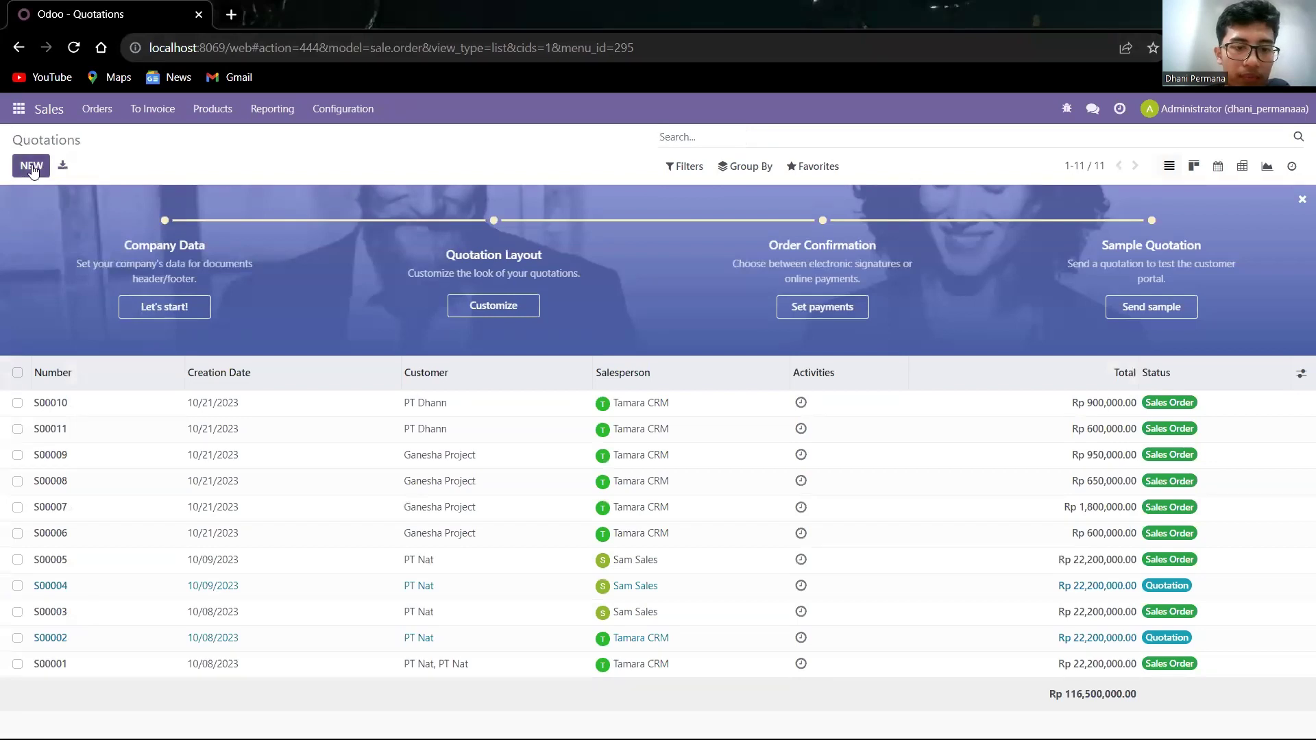
left_click(31, 167)
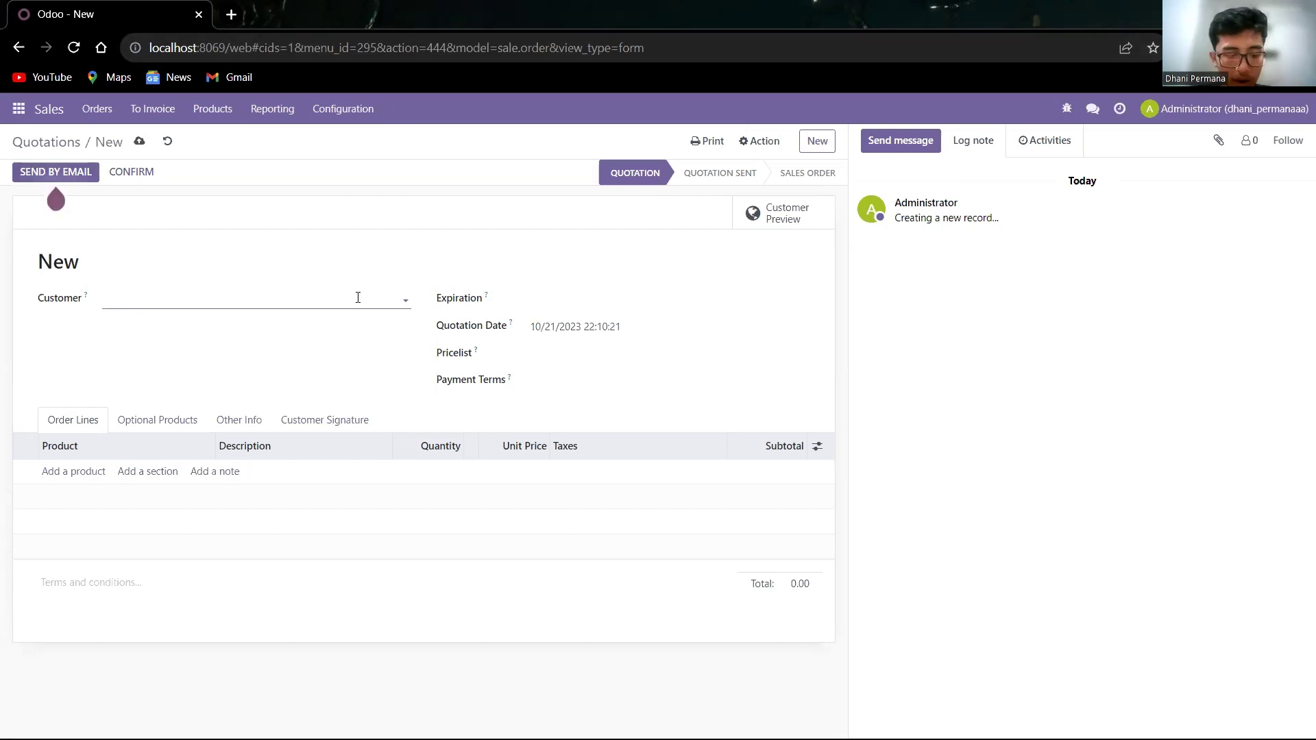
type("Nar")
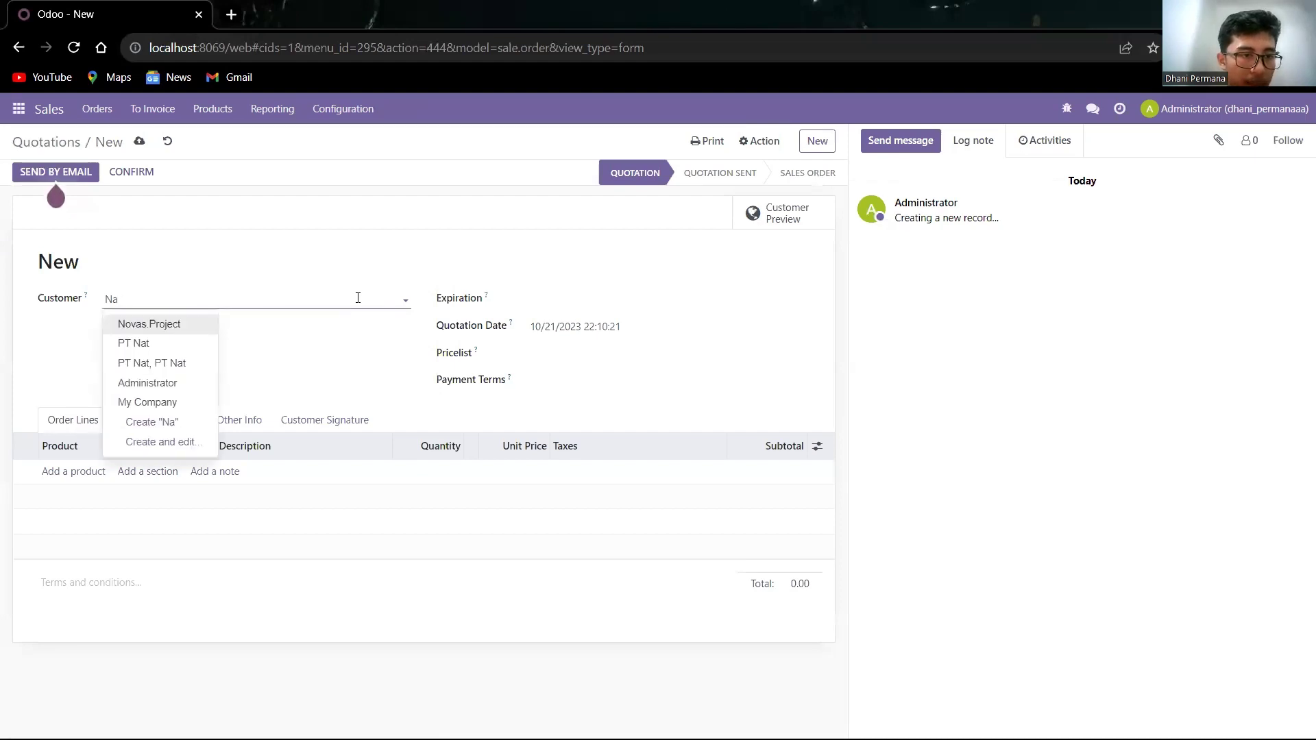
key("Down")
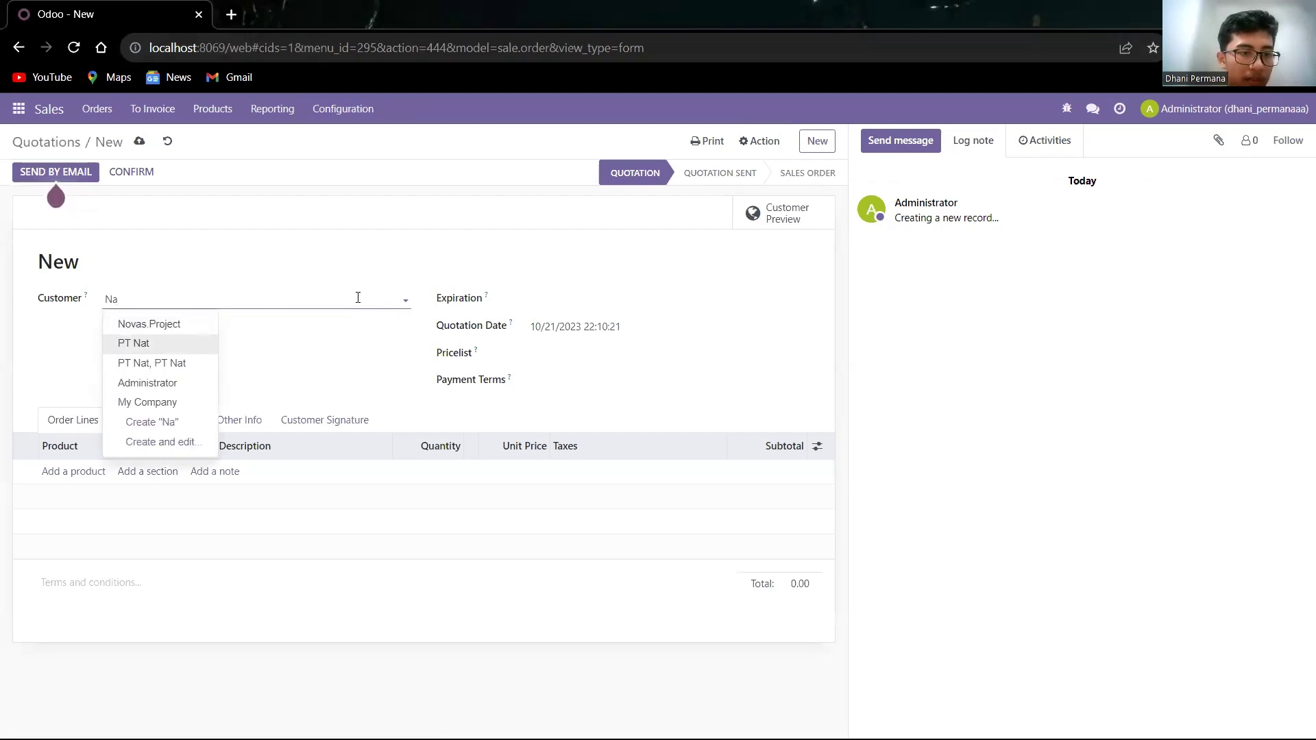
key("Return")
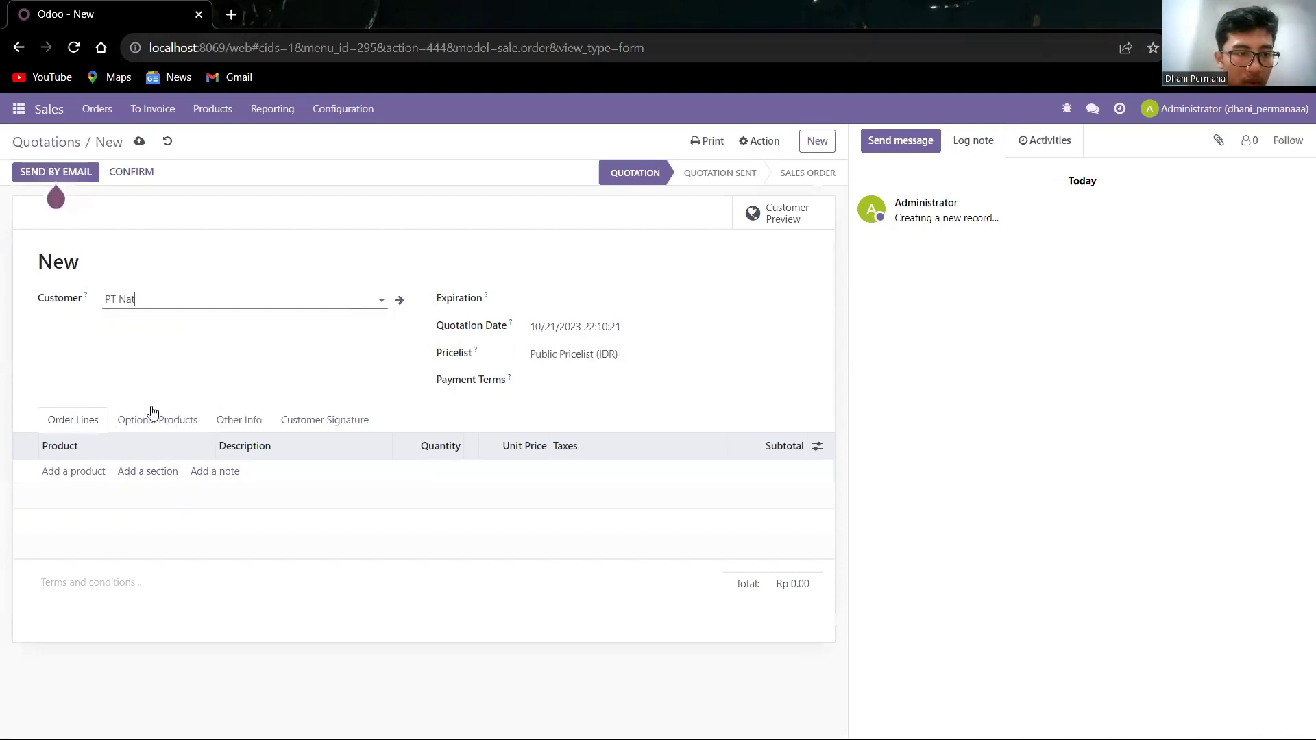
- Add the product Kursii to the quotation with a quantity of 50
left_click(78, 473)
type("Kurs")
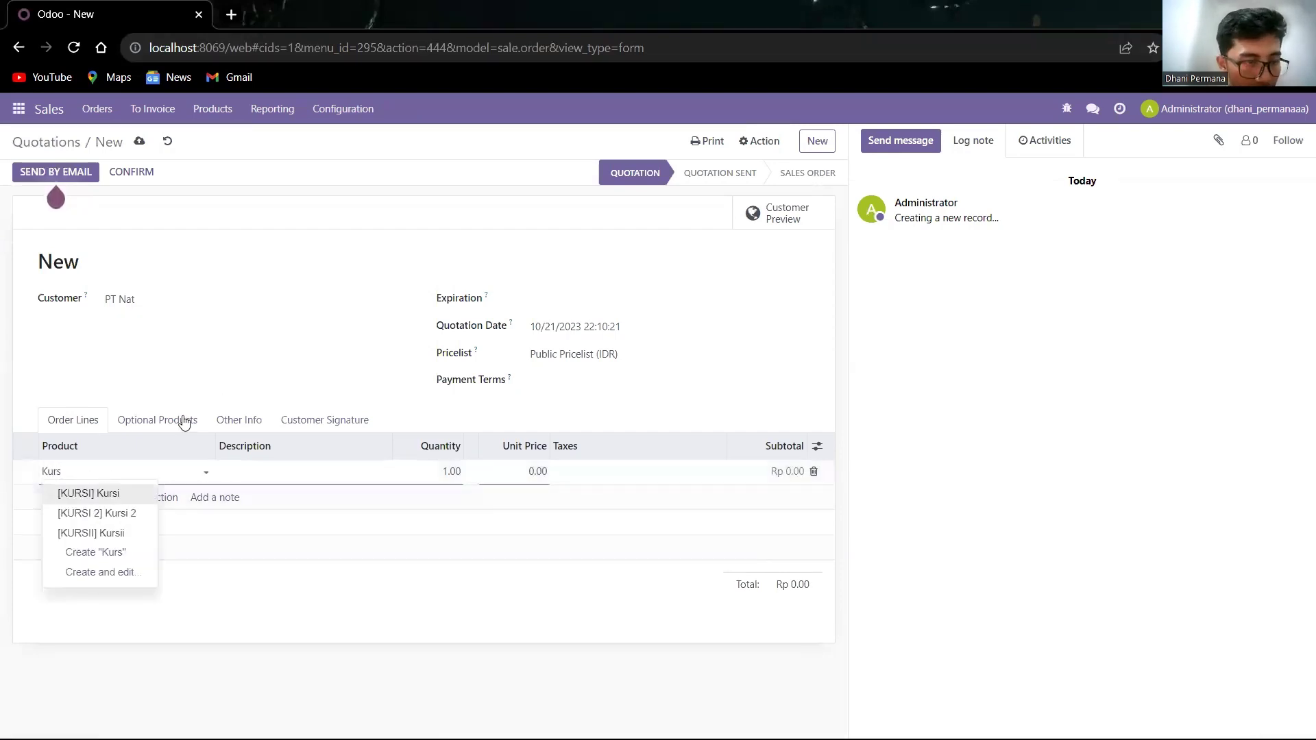
left_click(128, 537)
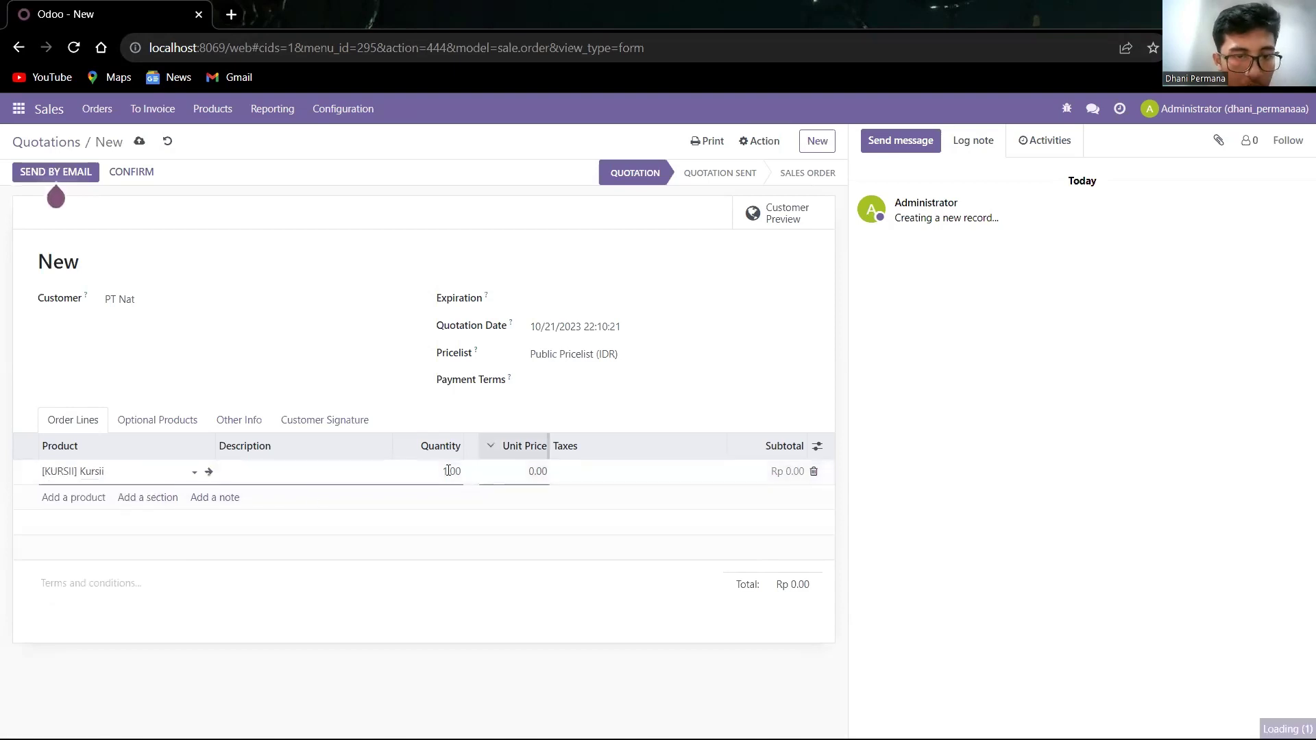
left_click(629, 471)
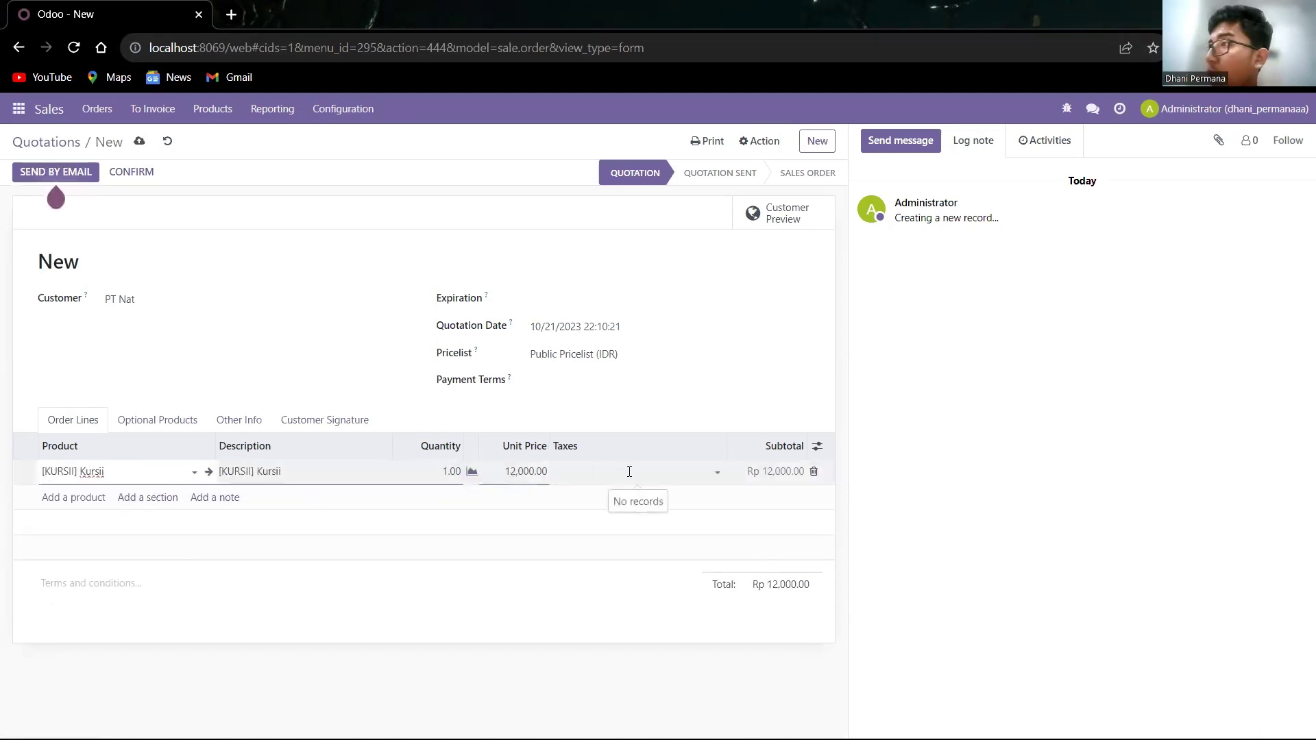
left_click(456, 472)
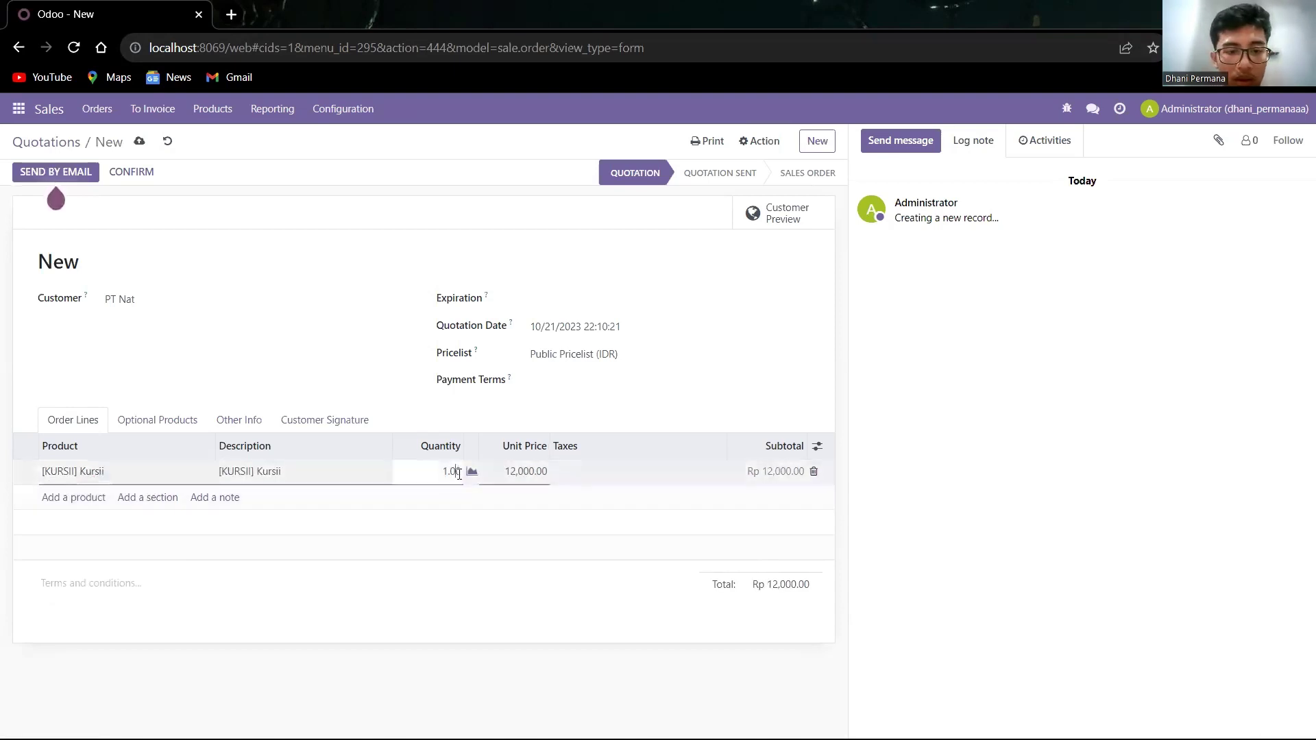
type("5")
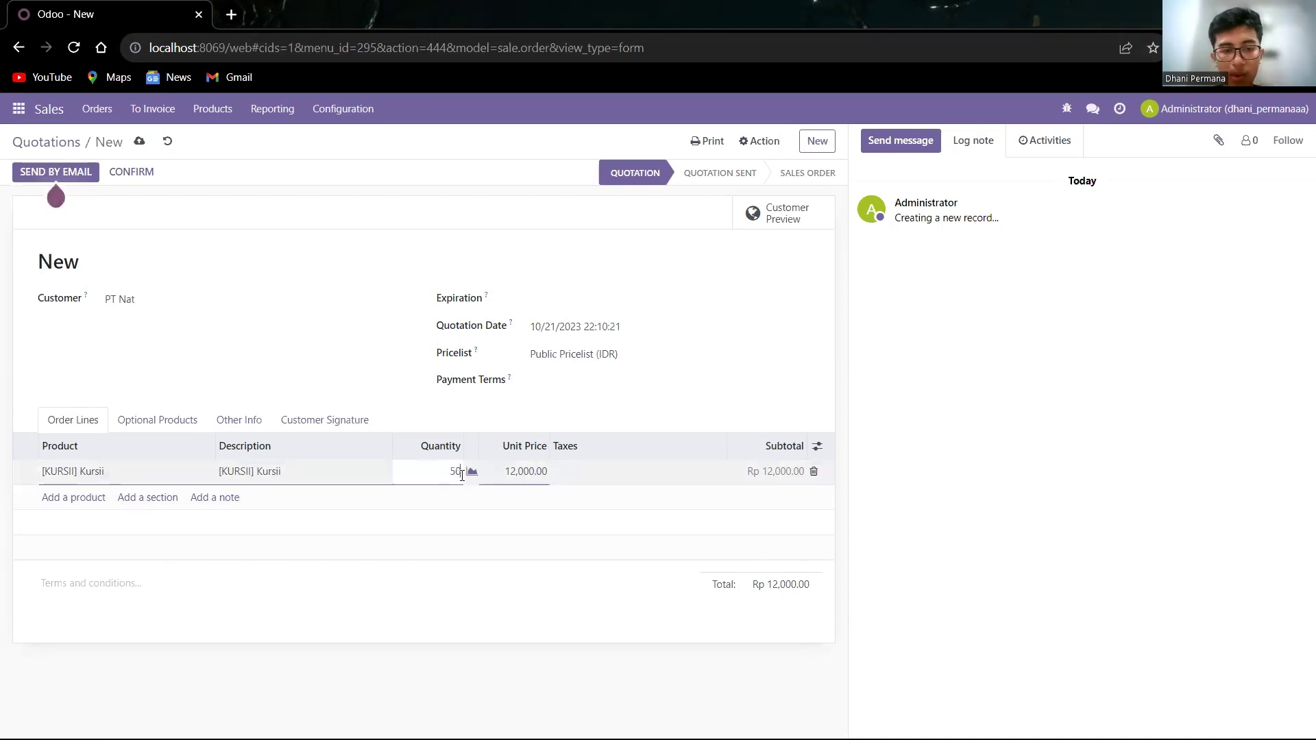
type("0")
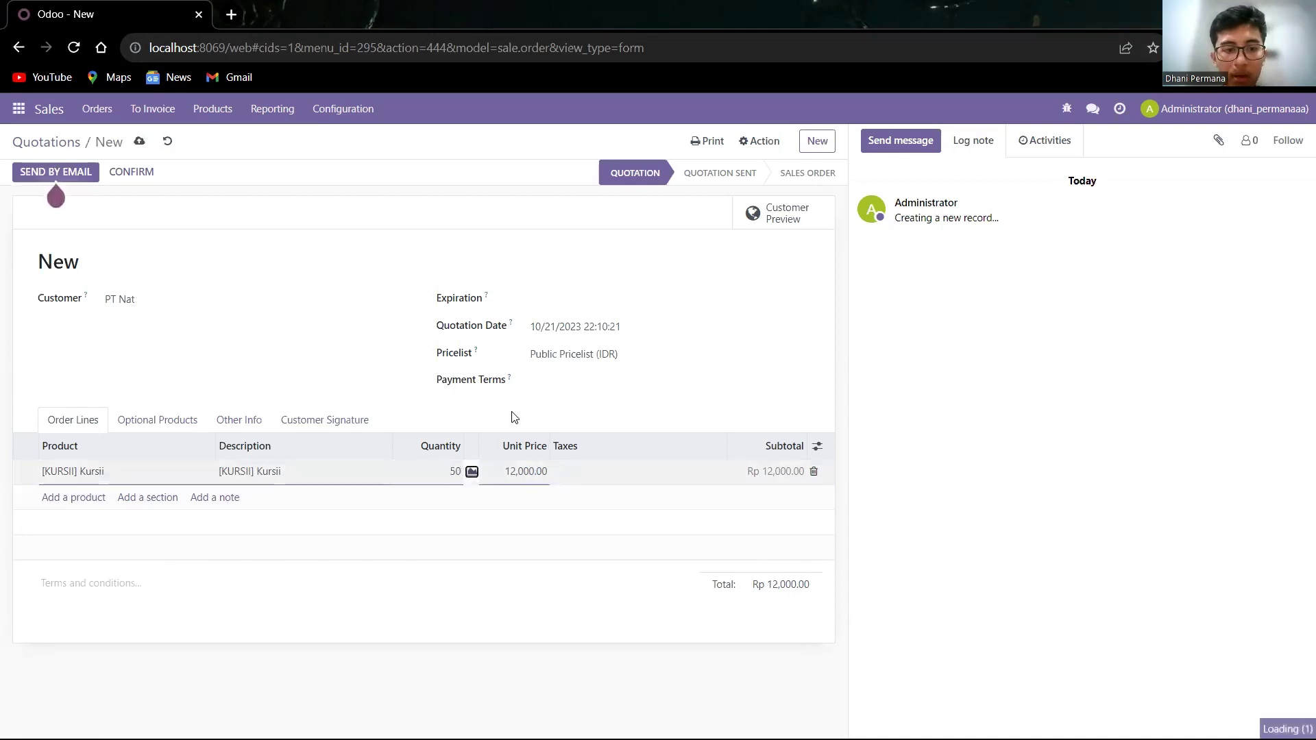
key("Tab")
- Set the Kursii line's unit price to 13,000
left_click(580, 471)
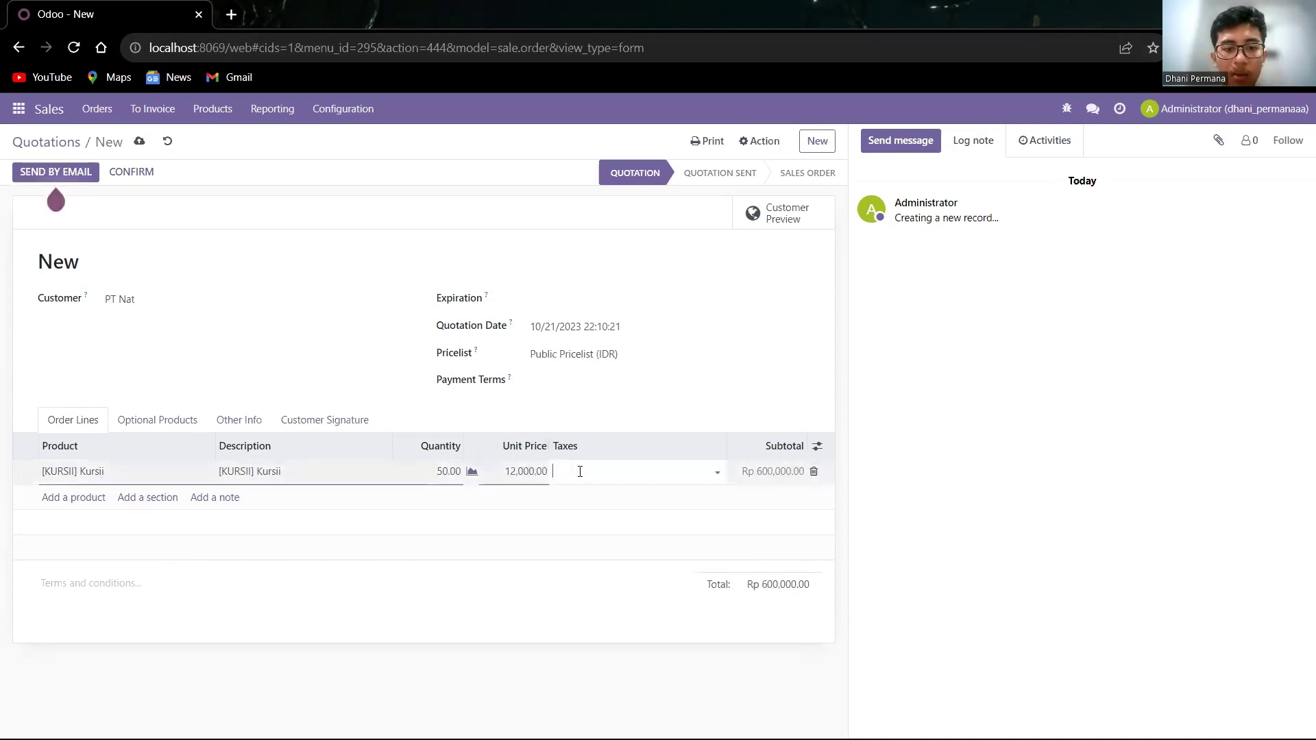
left_click(514, 473)
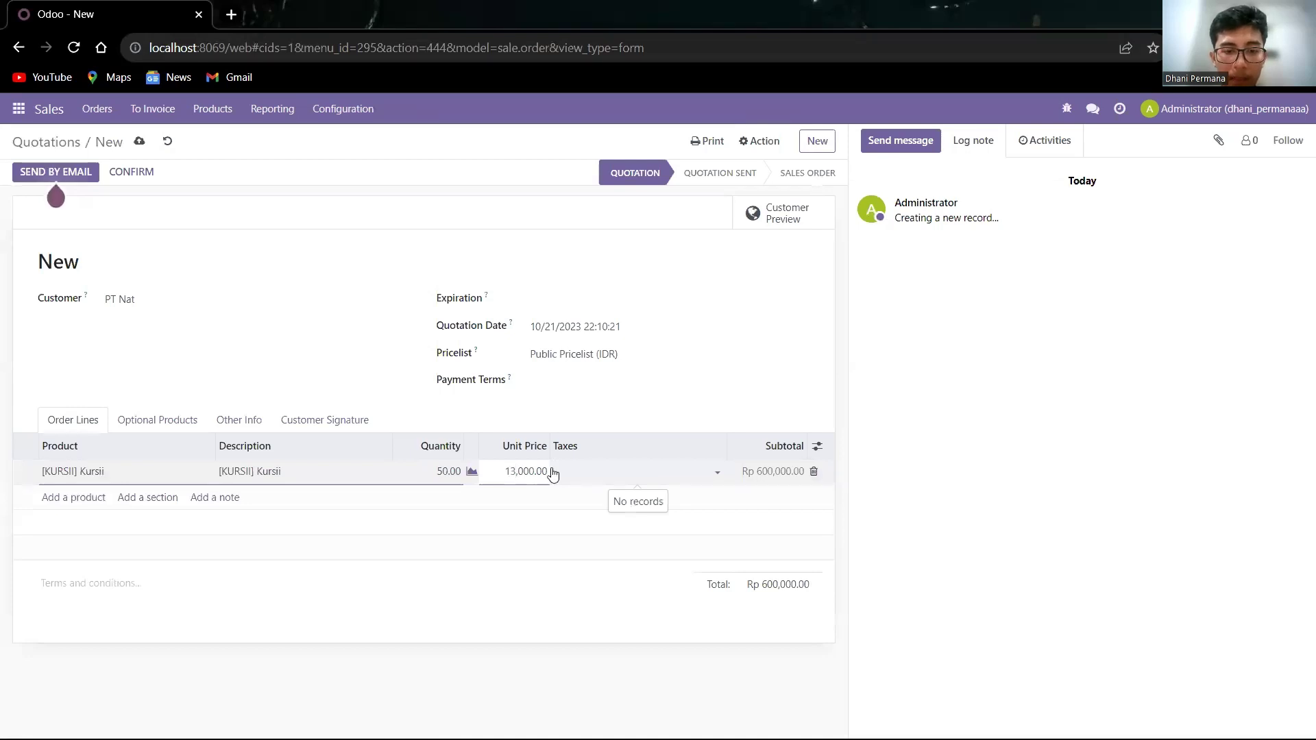
left_click(581, 475)
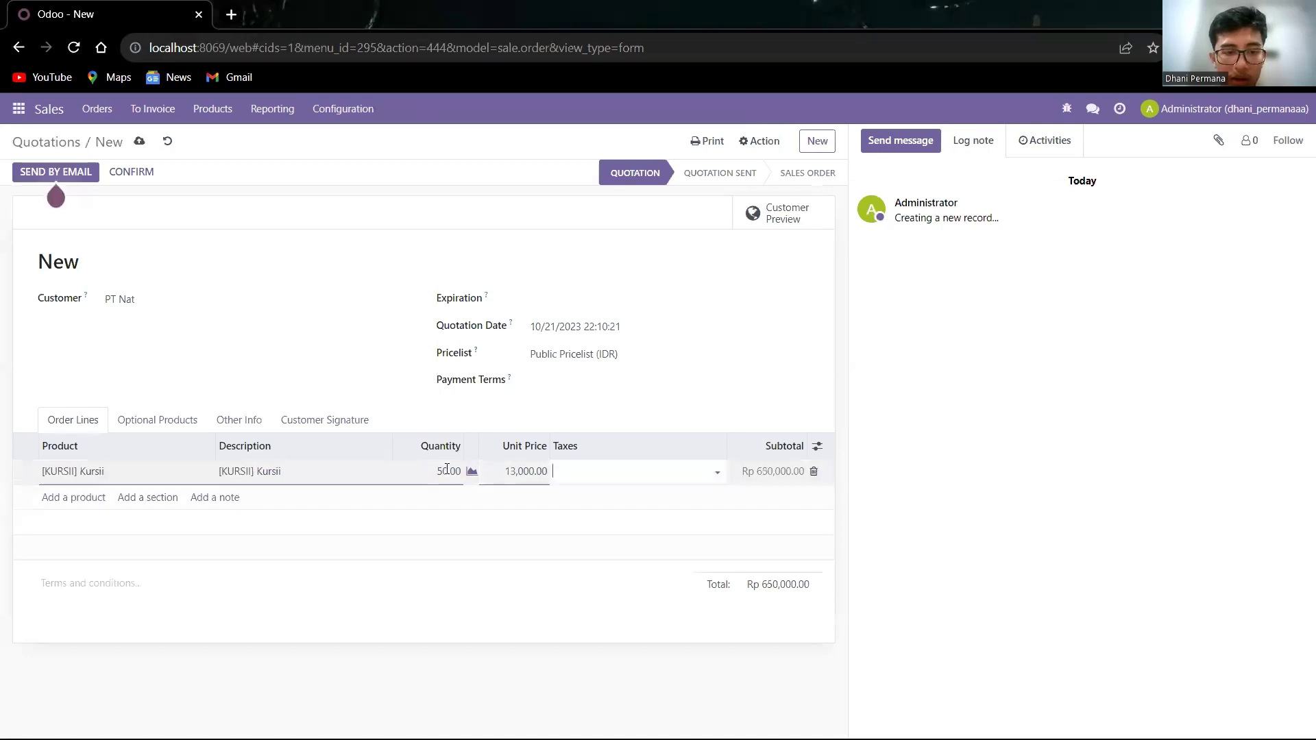
key("Tab")
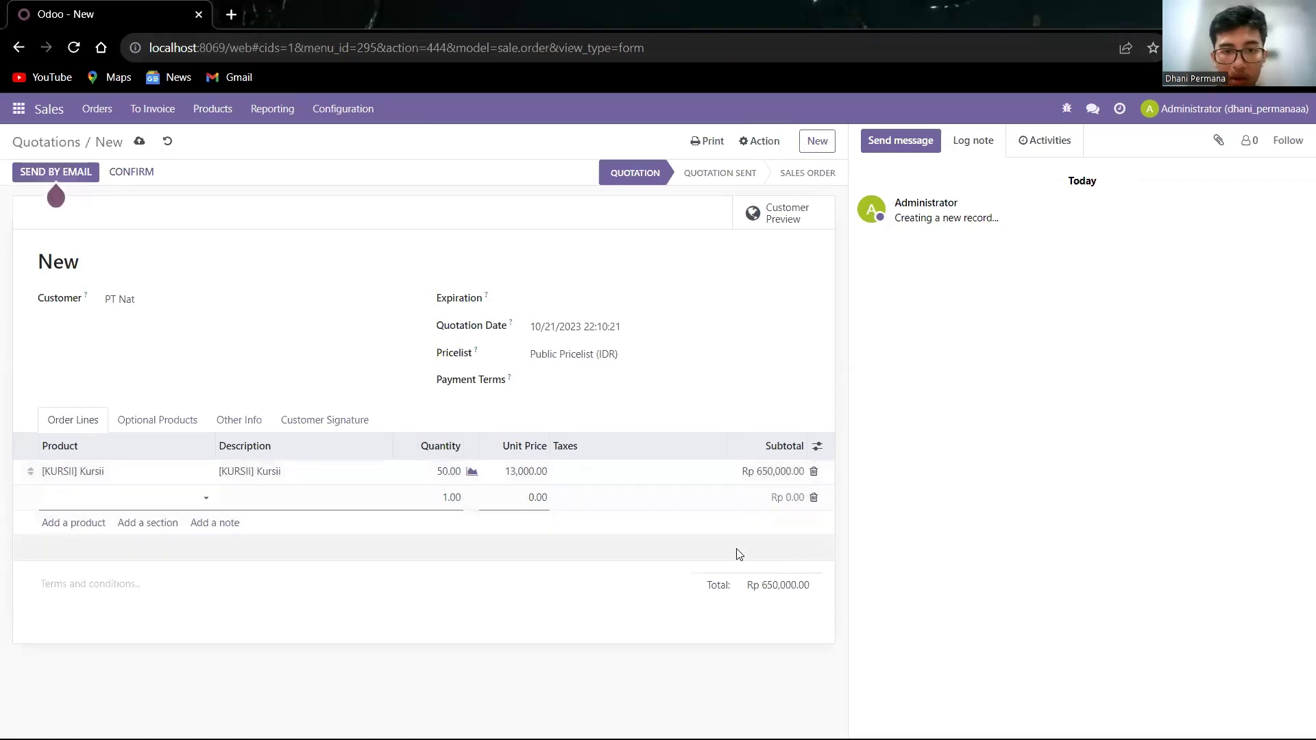
- Confirm the Kursii quotation as a sales order and create a regular invoice for it
left_click(144, 176)
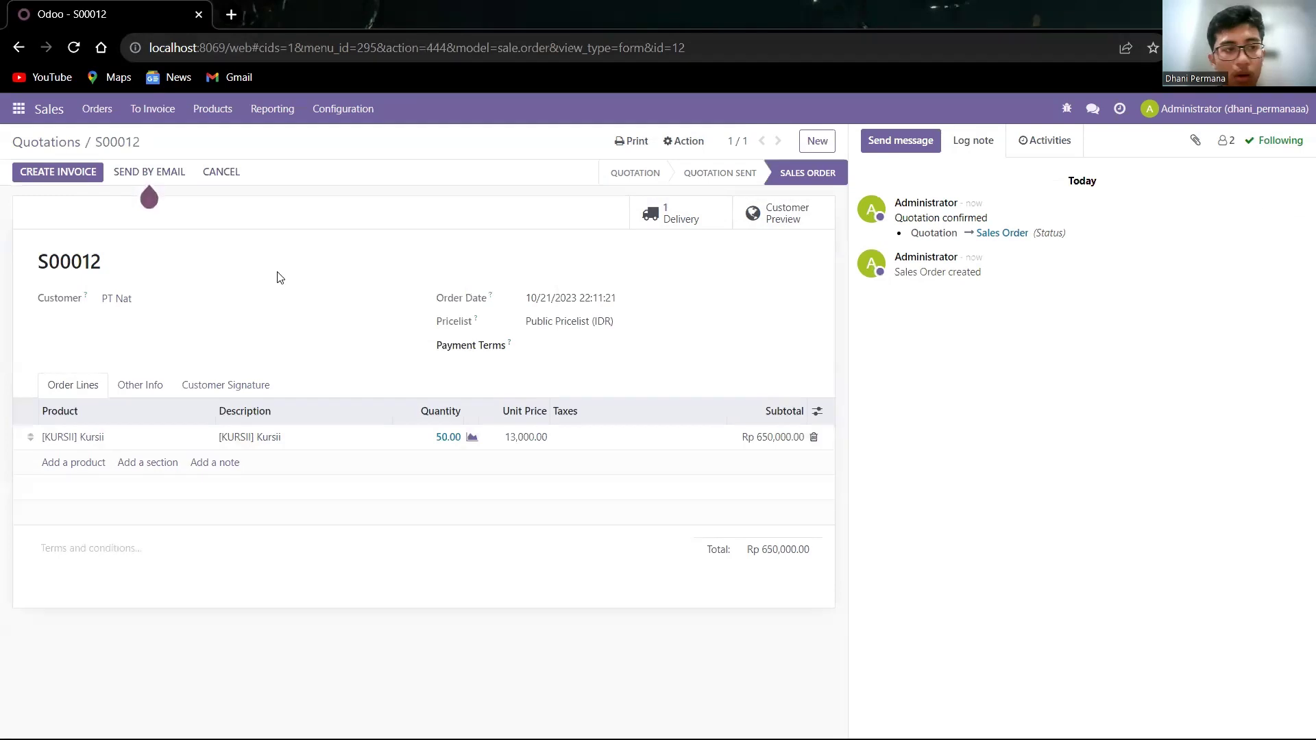
left_click(83, 174)
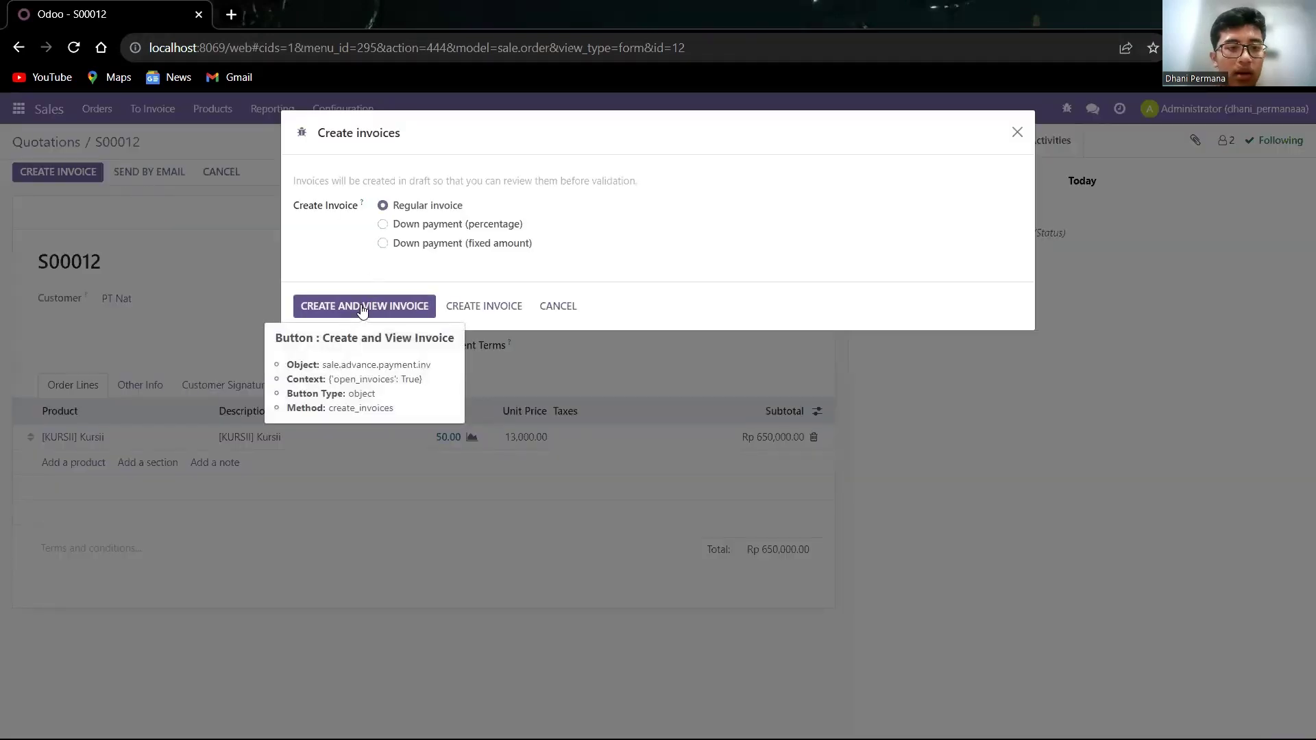
left_click(498, 306)
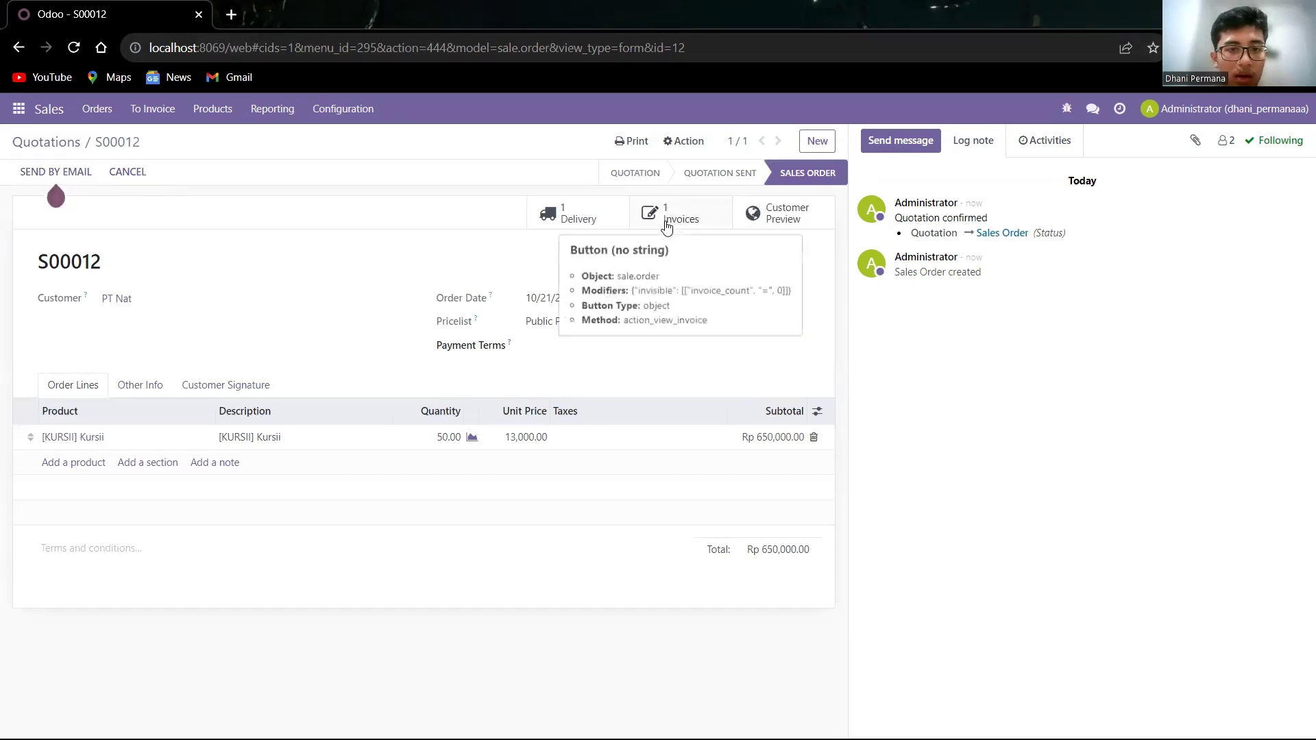
- Confirm the Kursii sales order's draft invoice and register its full payment through the Bank journal
left_click(670, 226)
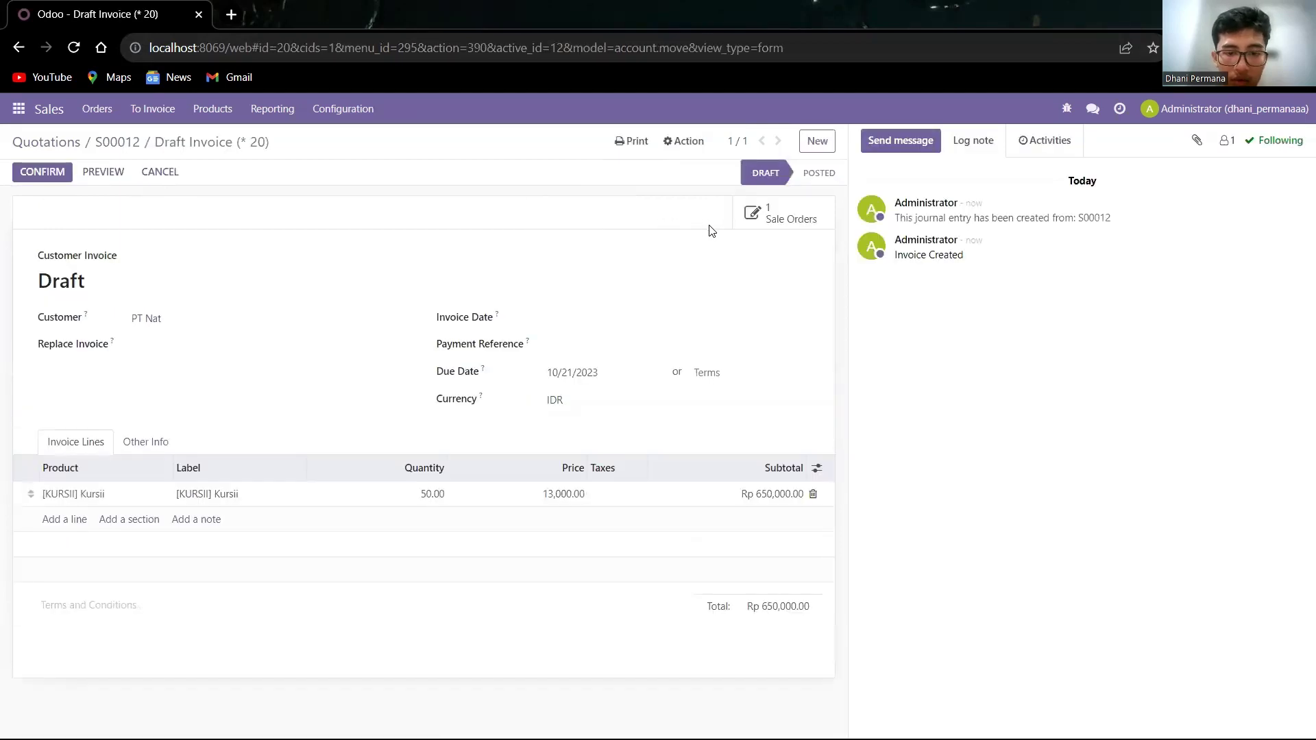
left_click(25, 177)
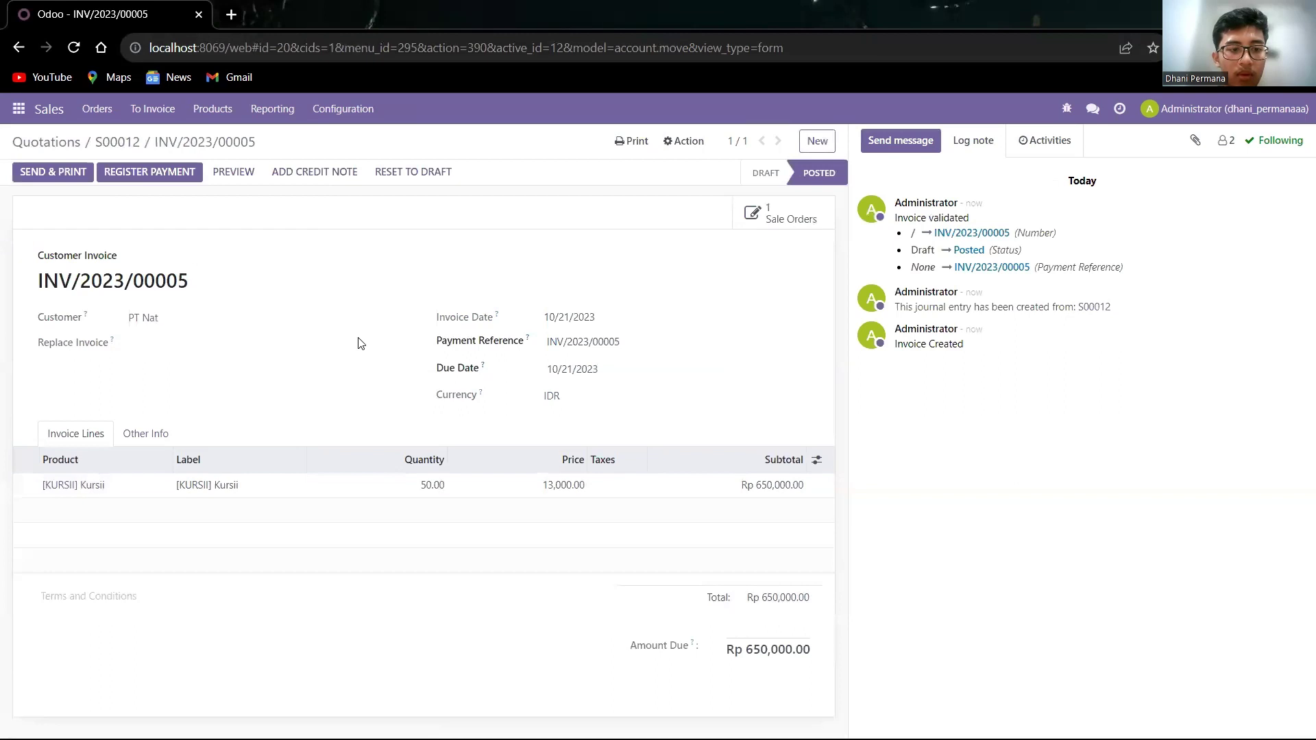
left_click(152, 177)
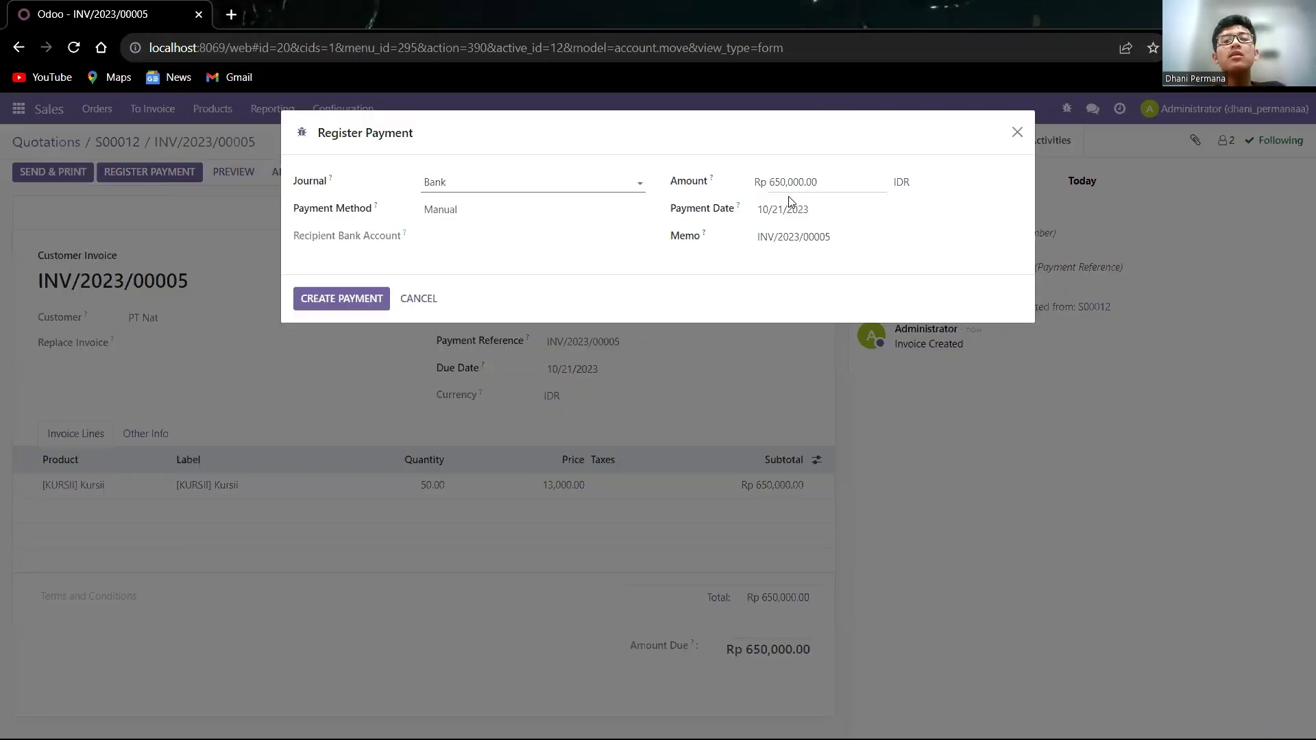
left_click(344, 300)
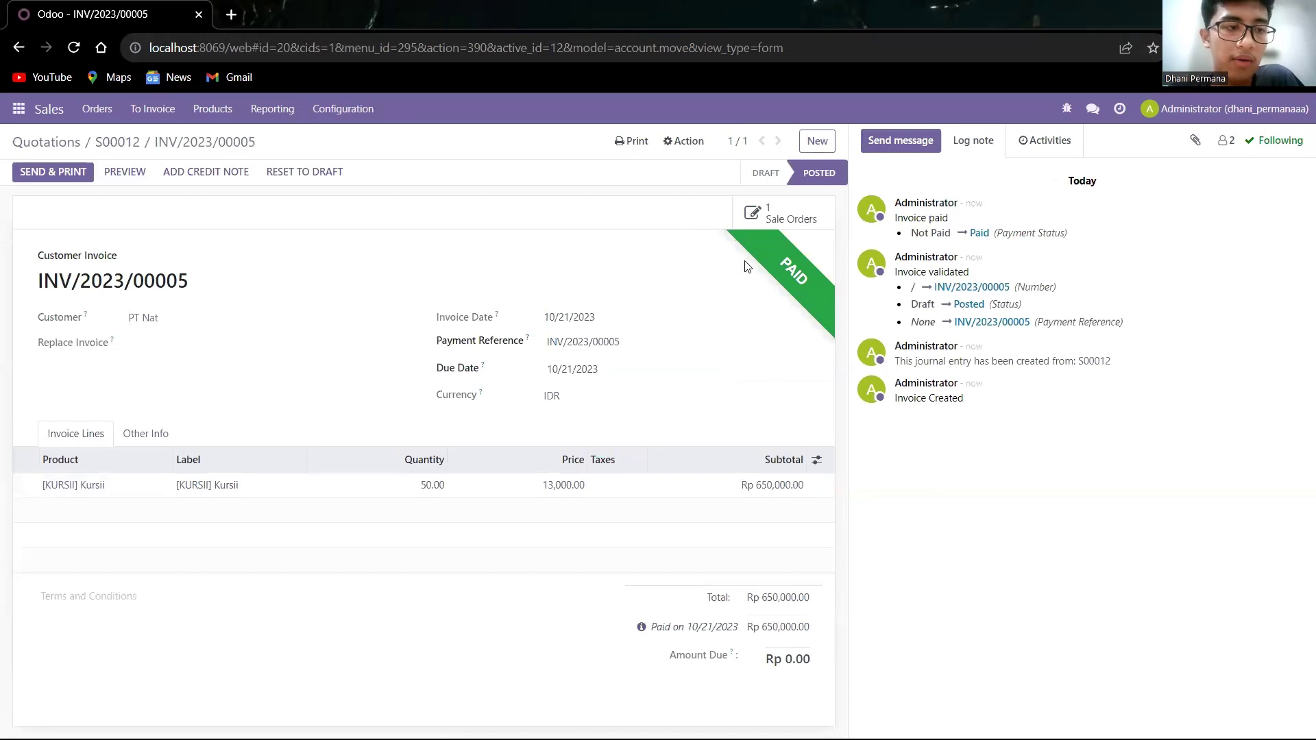
- Set the done quantity to 50 on the Kursii order's delivery and validate it with the SMS confirmation
left_click(763, 213)
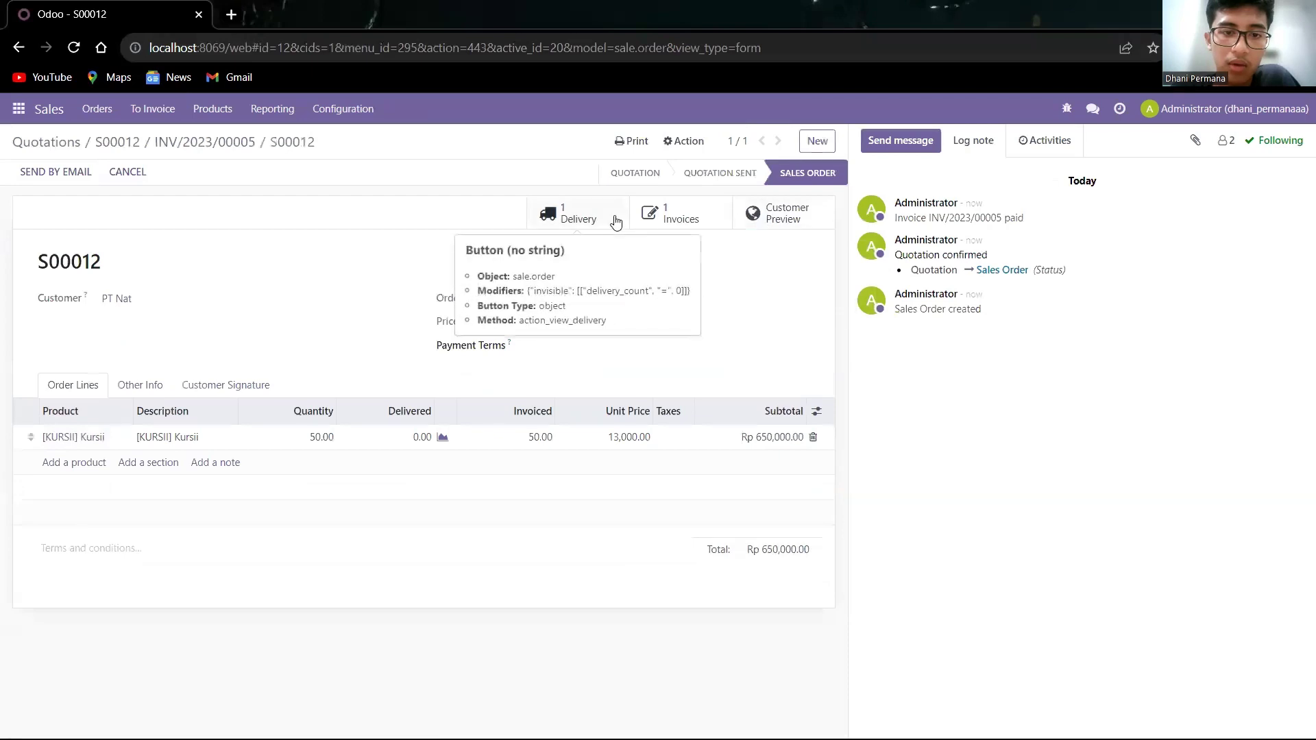
left_click(616, 221)
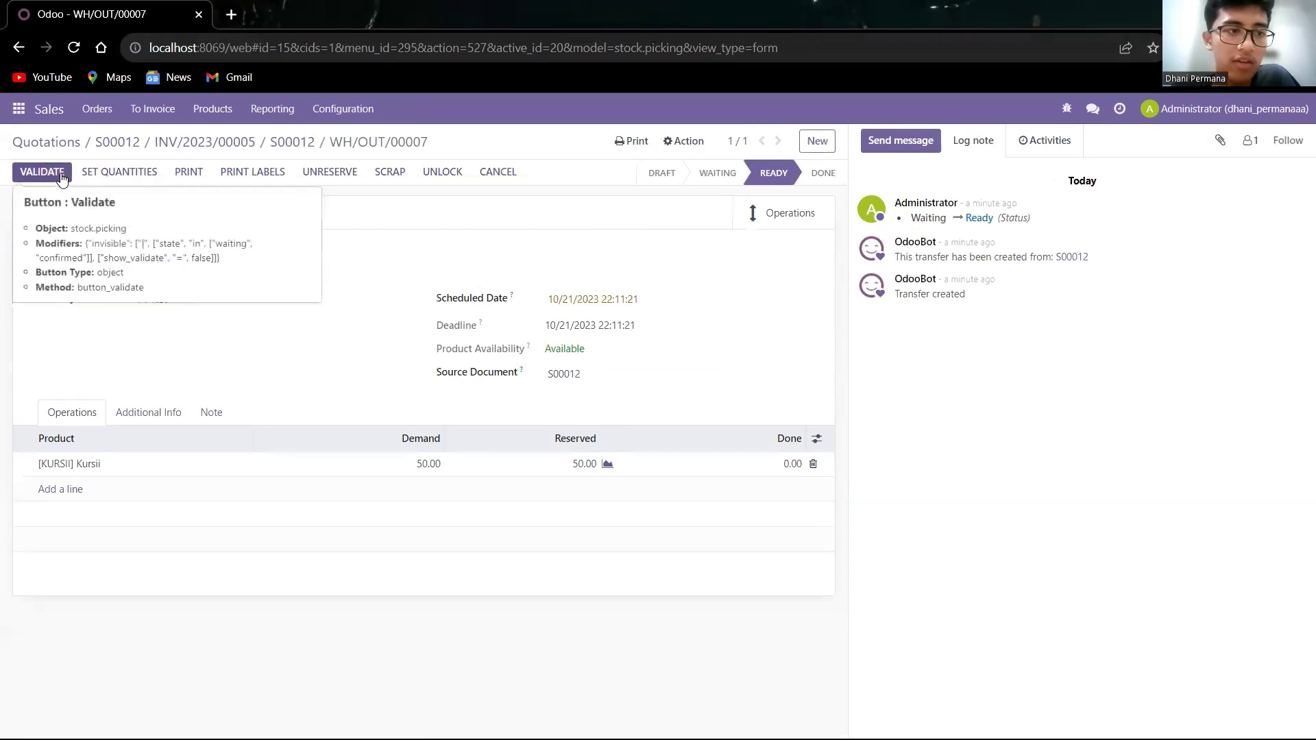
left_click(788, 463)
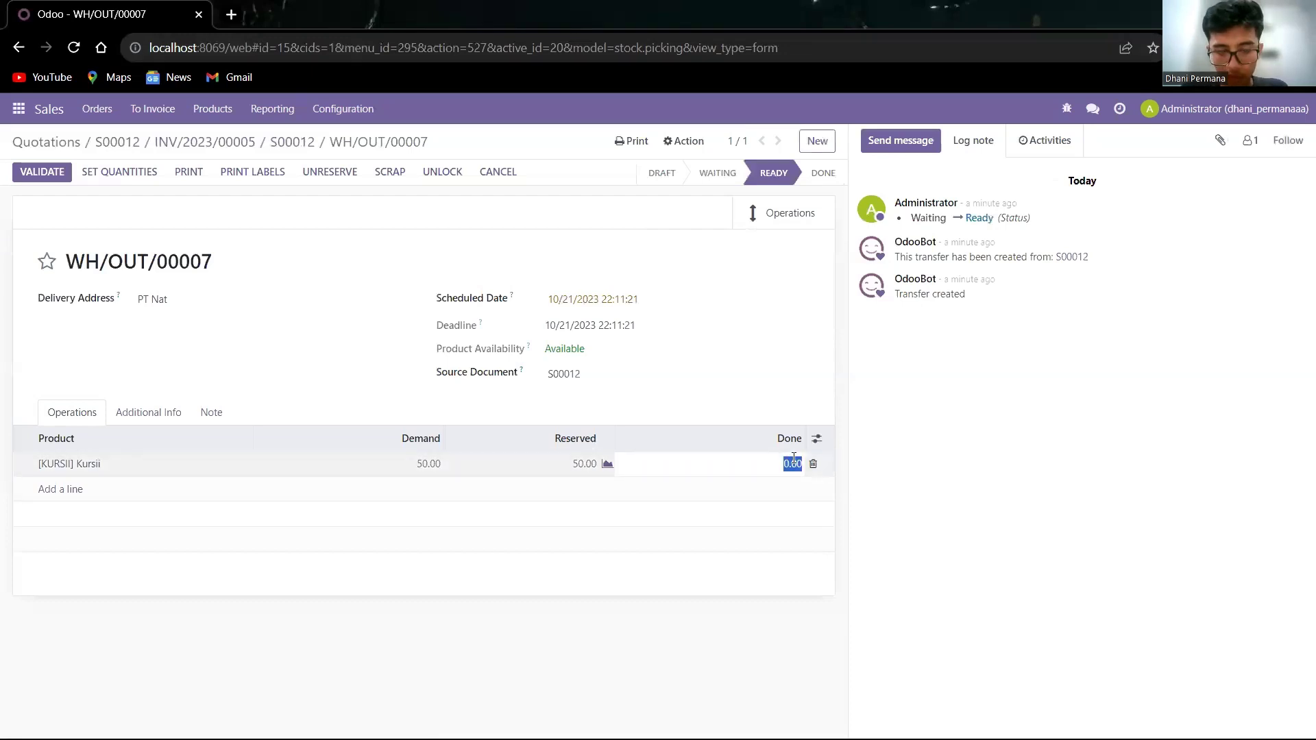
type("50")
key("Return")
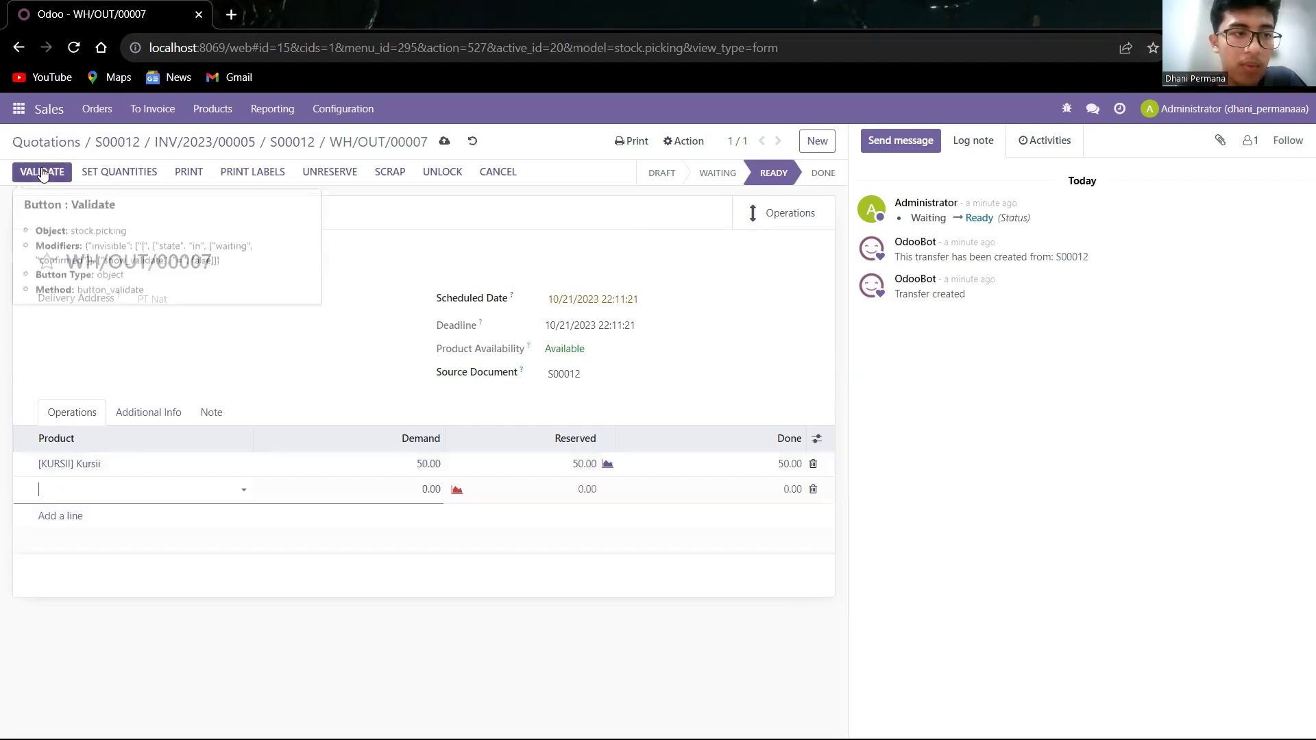
left_click(42, 172)
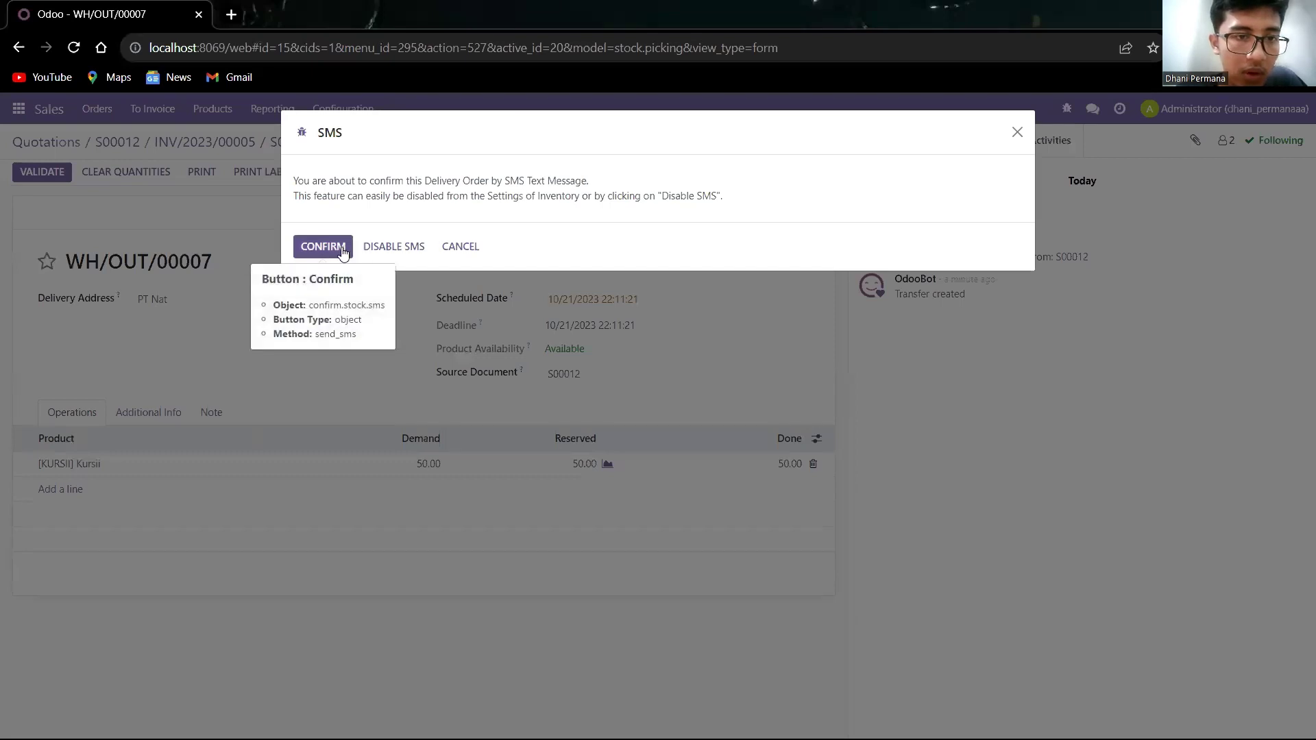
left_click(343, 252)
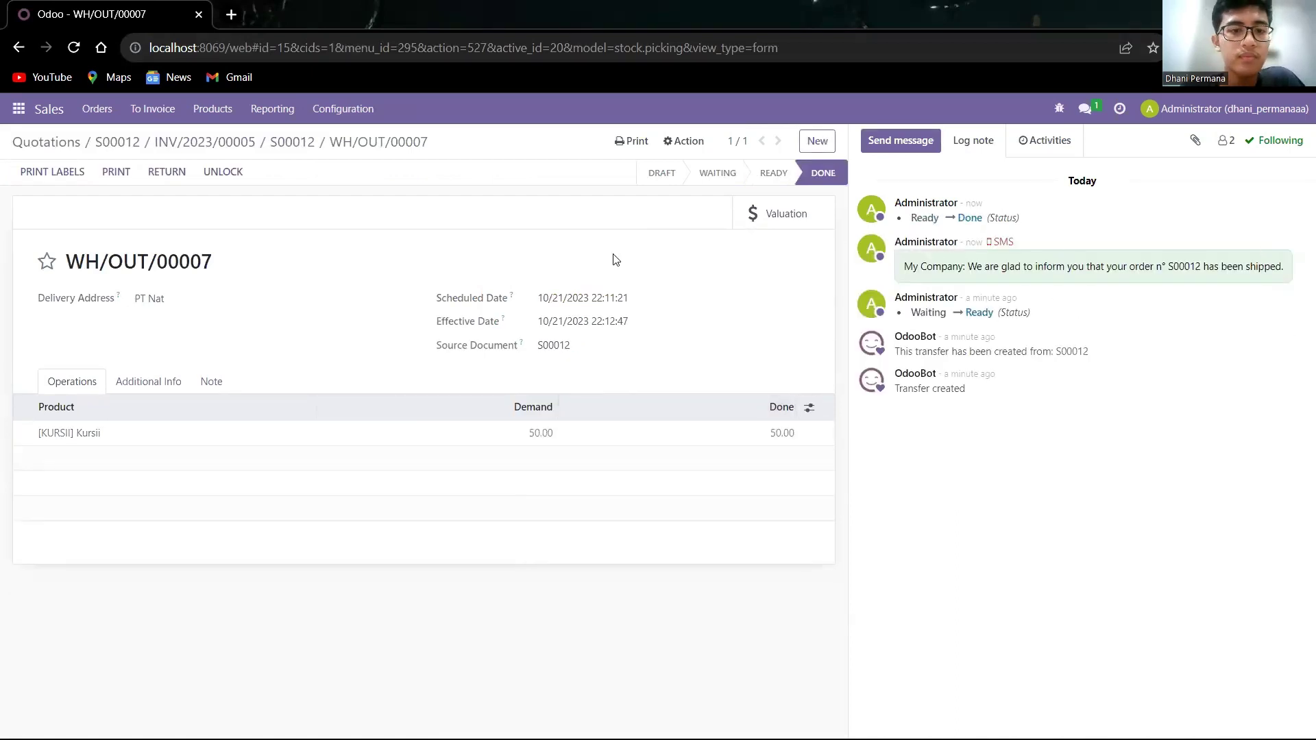
- Check the stock valuation entry of the Kursii delivery
left_click(811, 218)
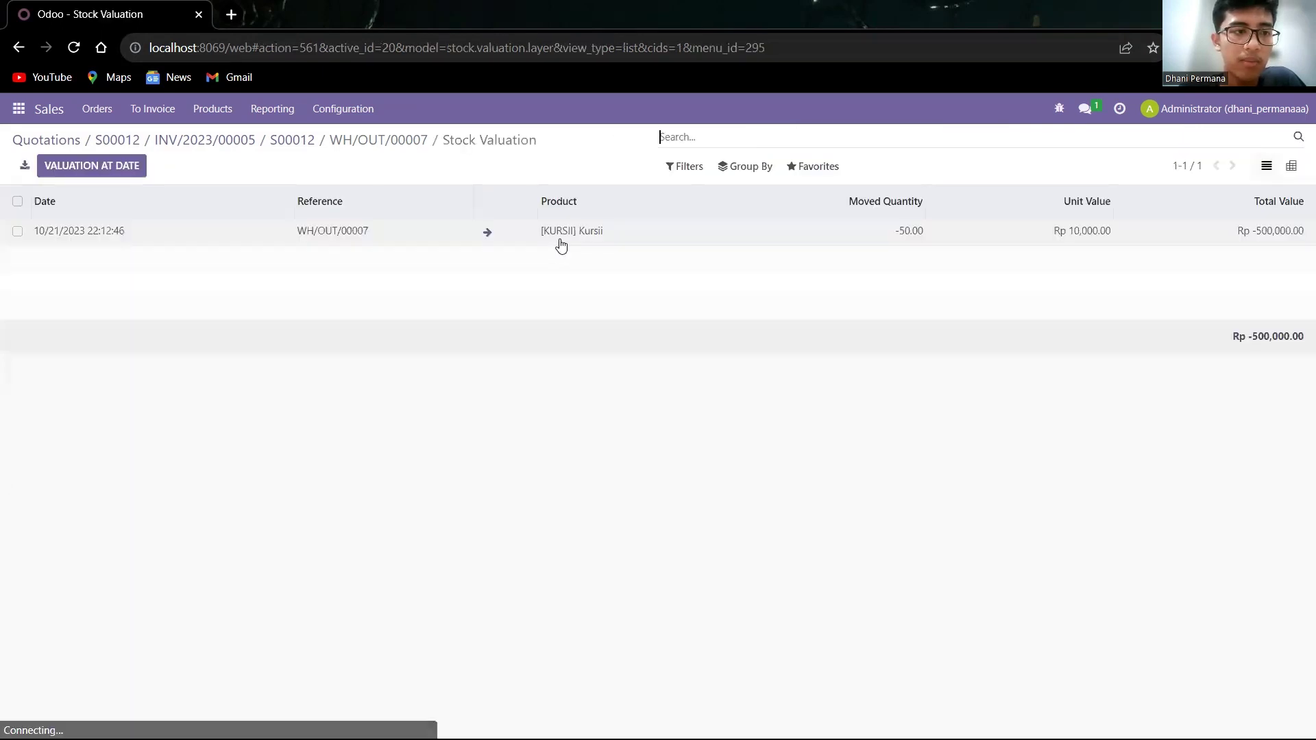
left_click(19, 47)
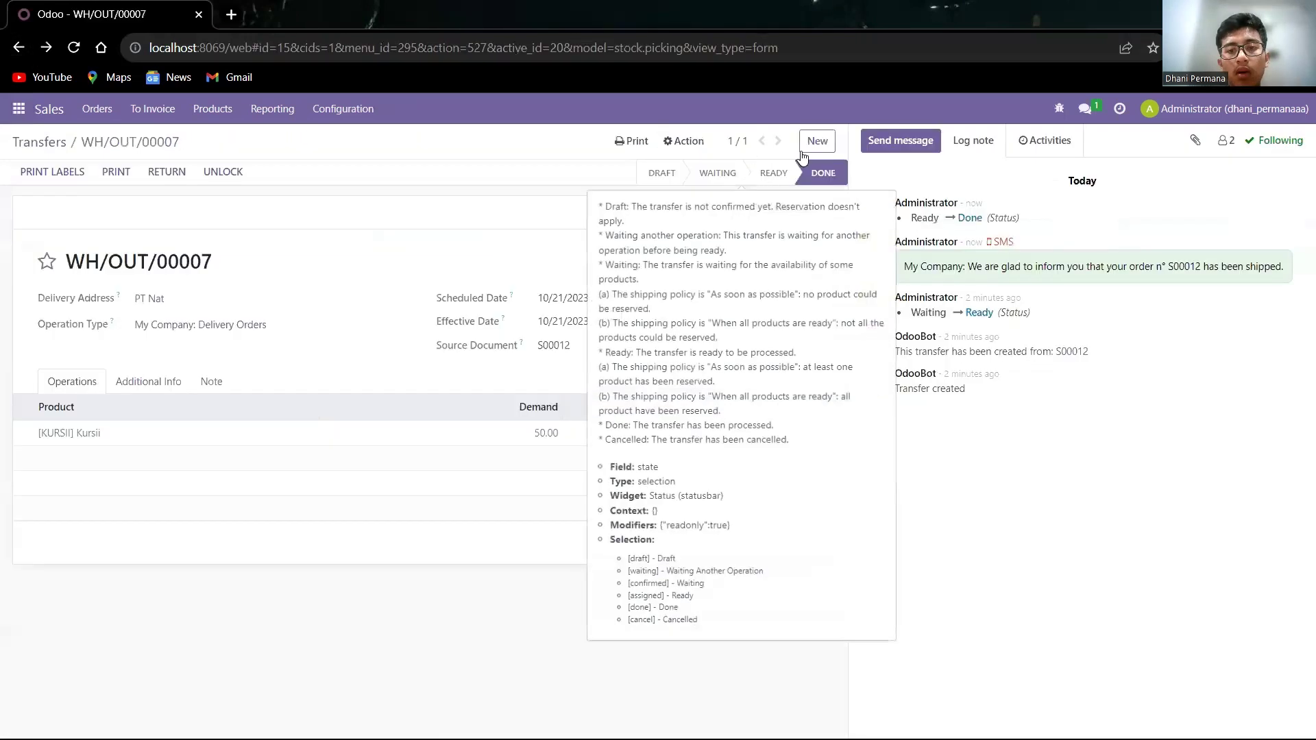
left_click(817, 141)
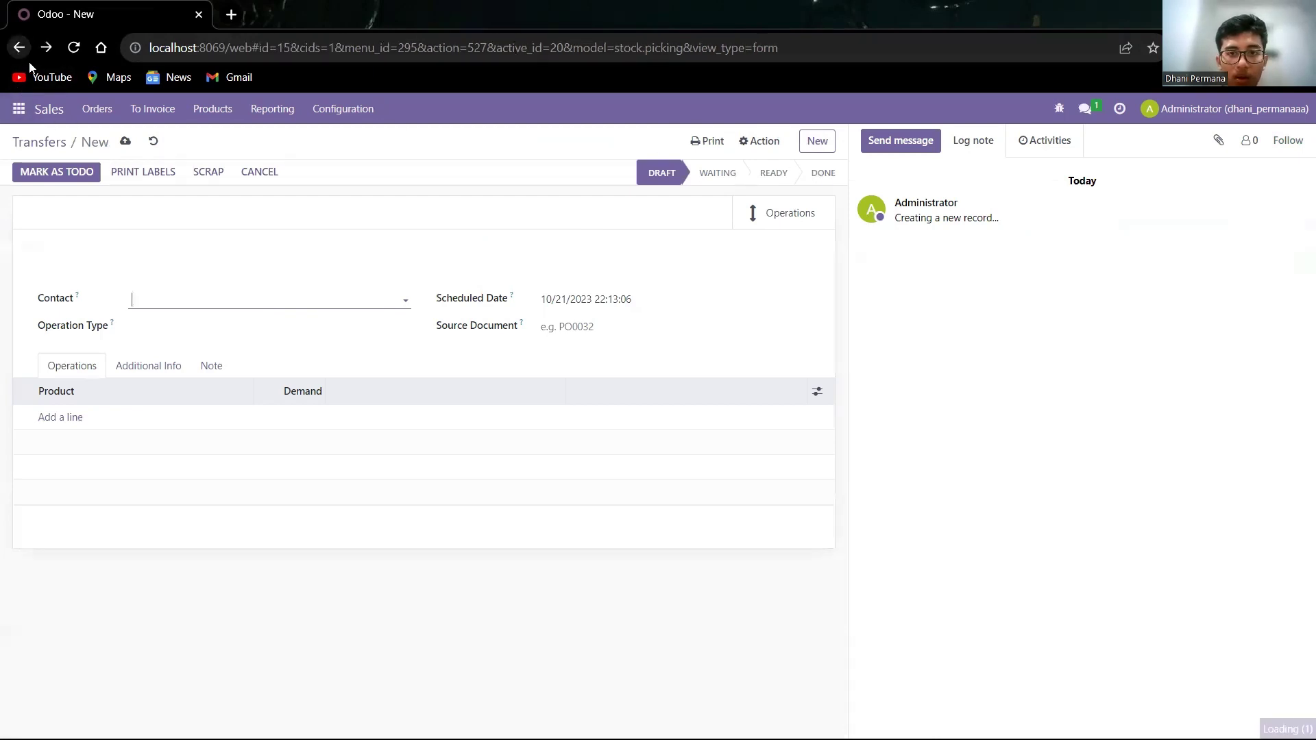
left_click(18, 48)
- Return to the quotations overview, clear the My Quotations filter and start a new quotation for customer PT Nat
left_click(40, 117)
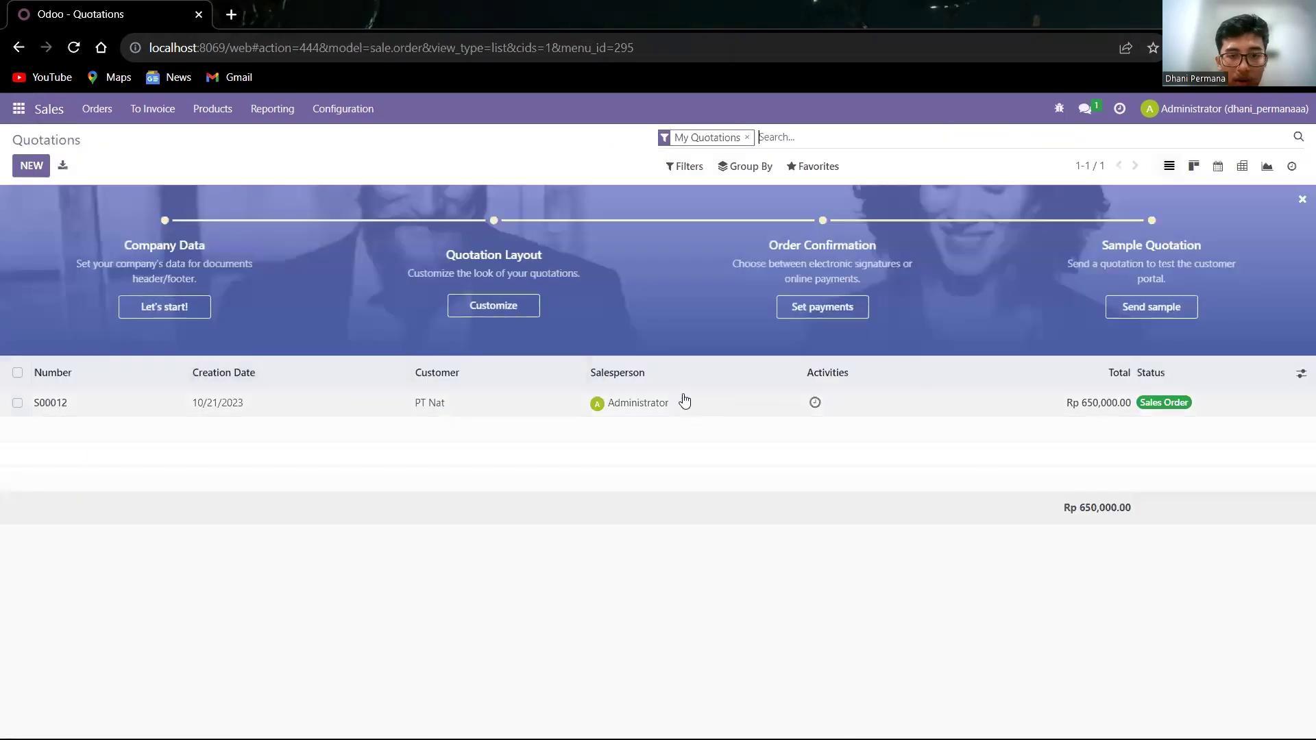
left_click(748, 139)
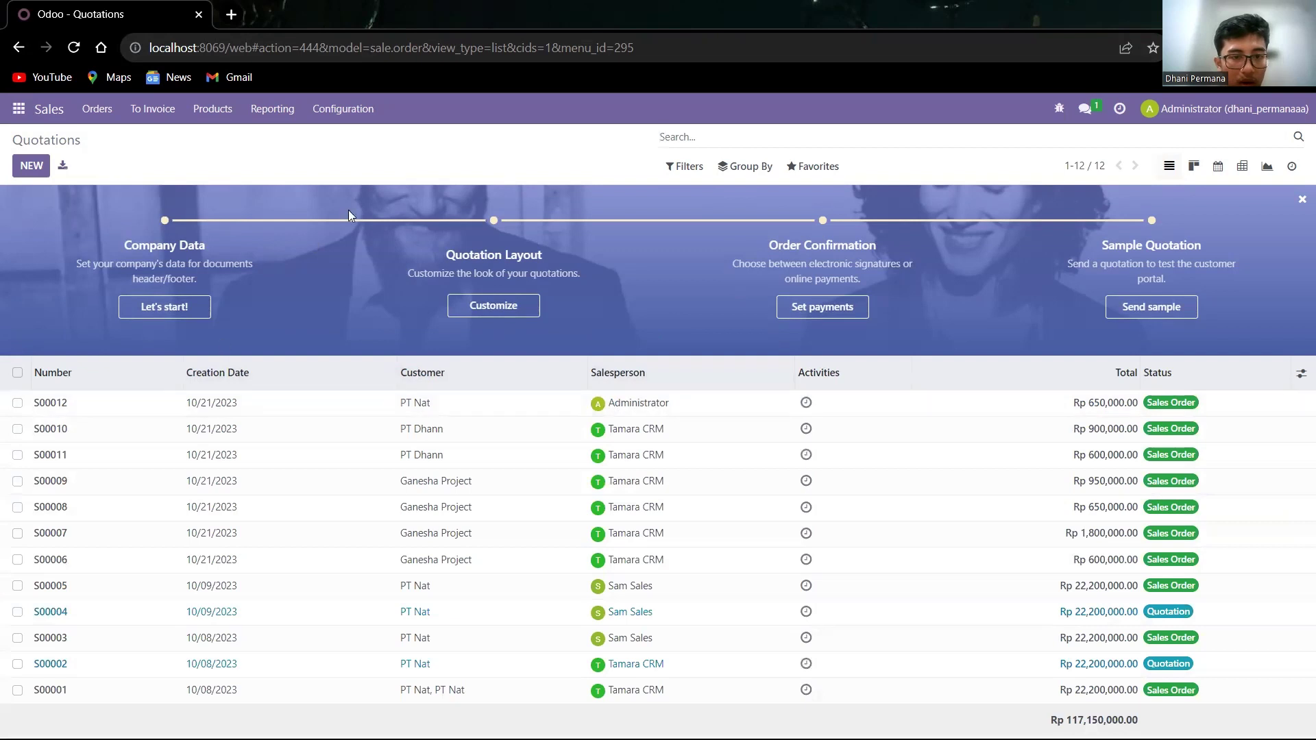
left_click(26, 168)
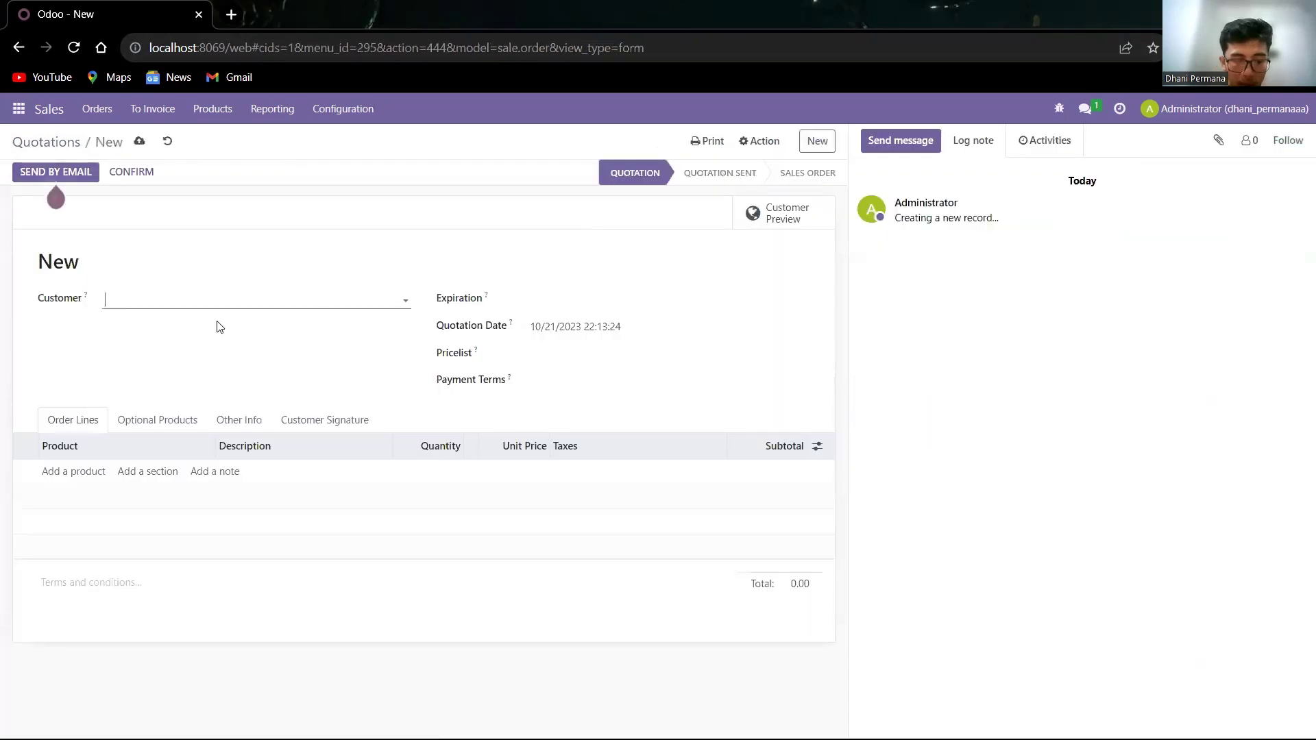
type("Pt")
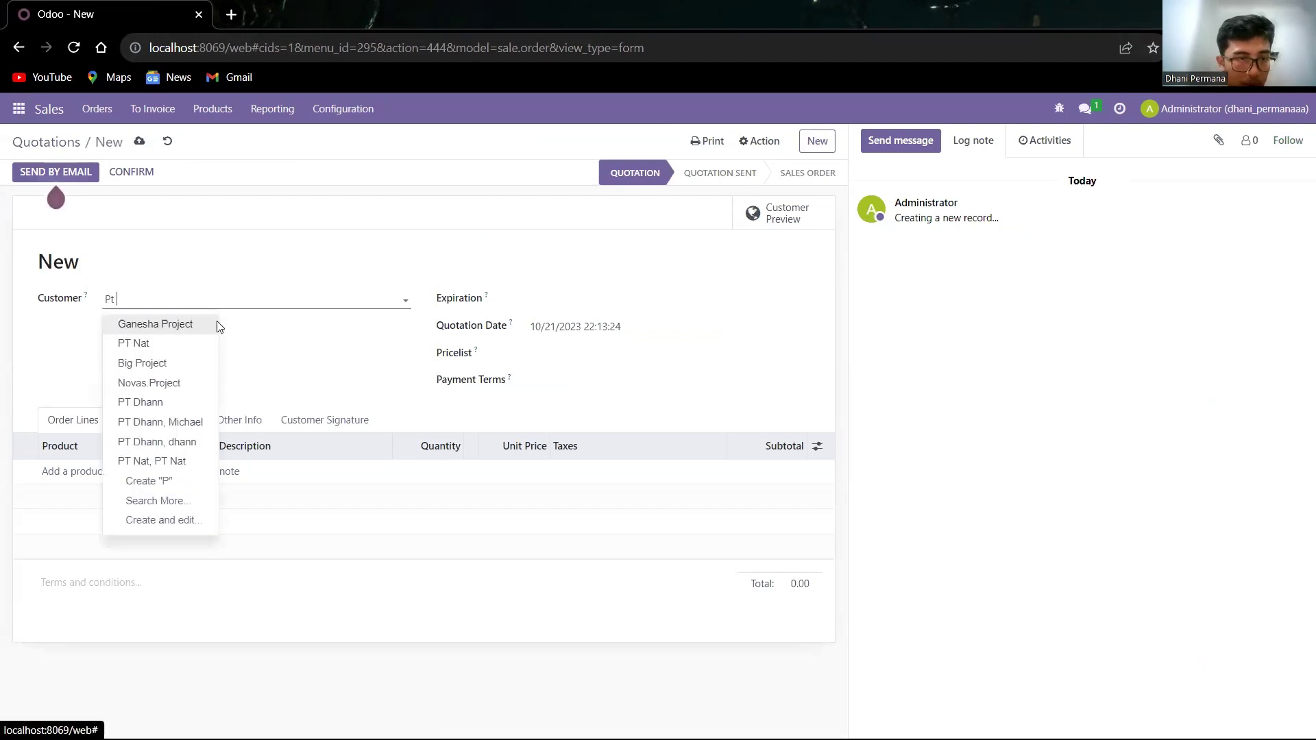
left_click(144, 324)
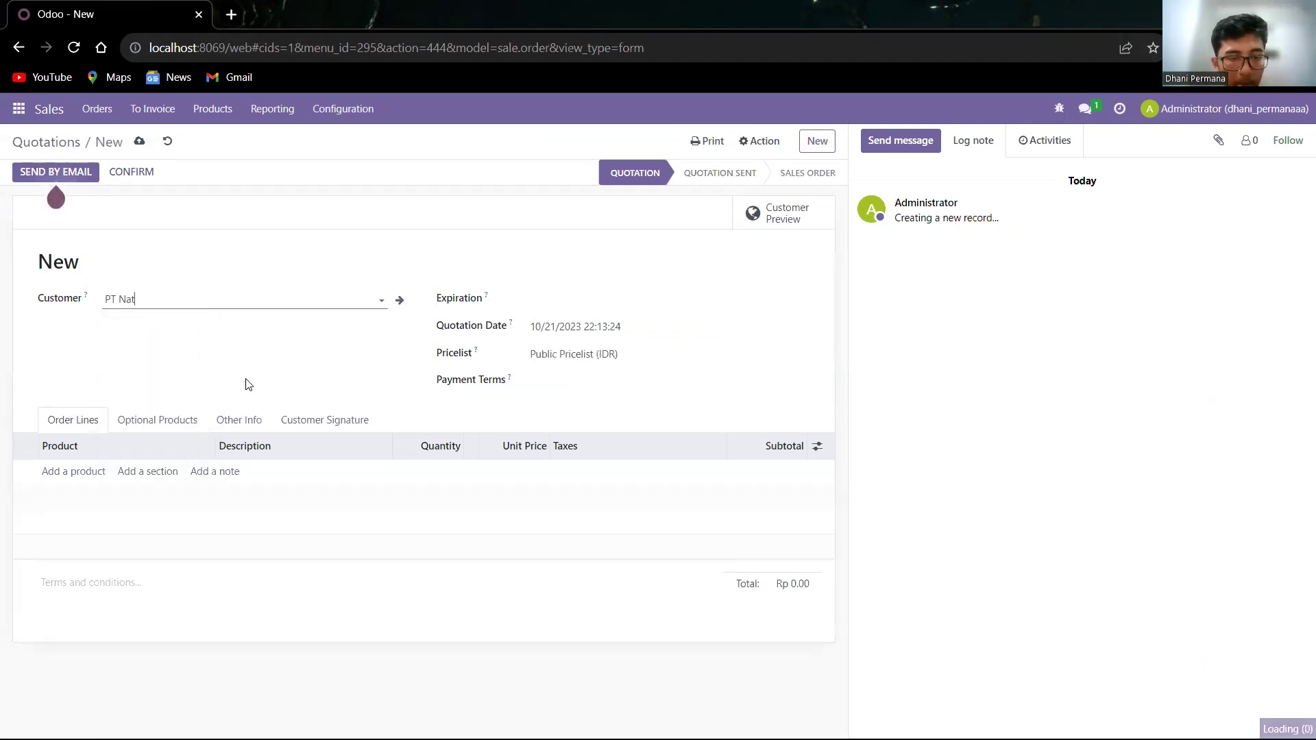
- Add the product Mejaa to the quotation with a quantity of 50
left_click(73, 472)
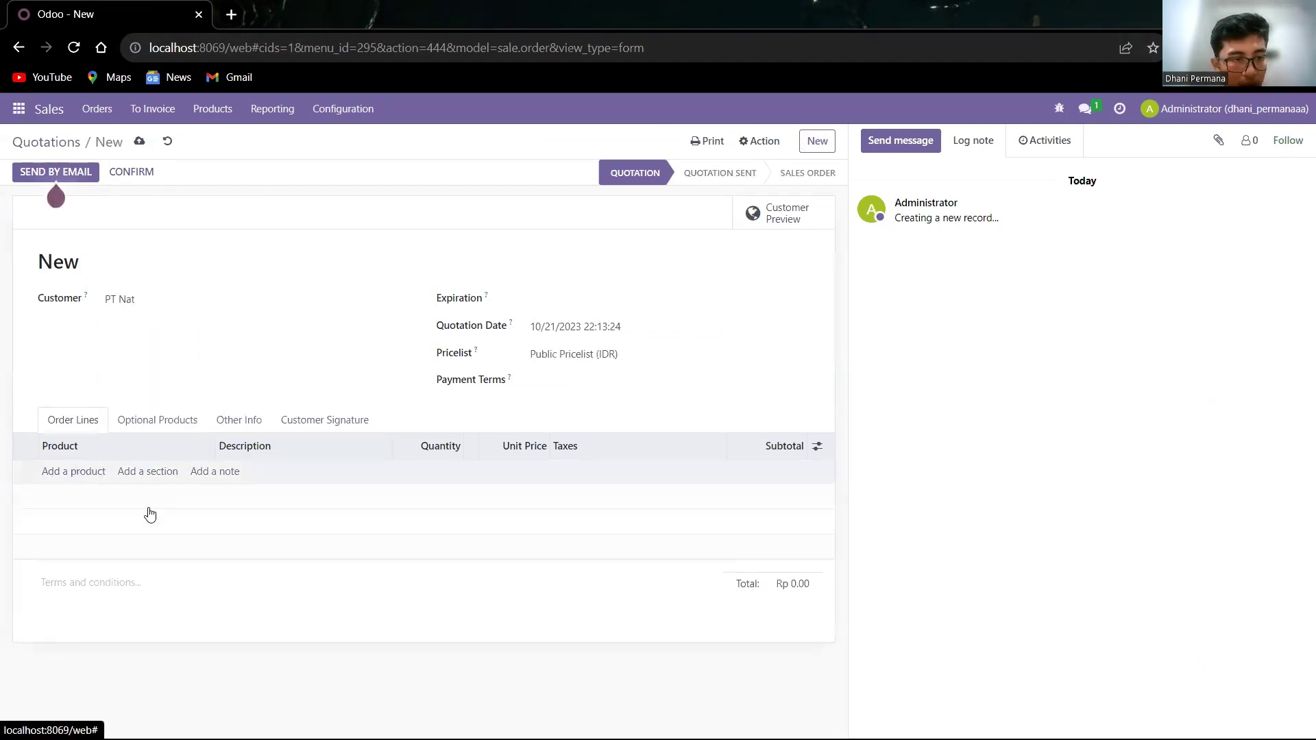
type("M")
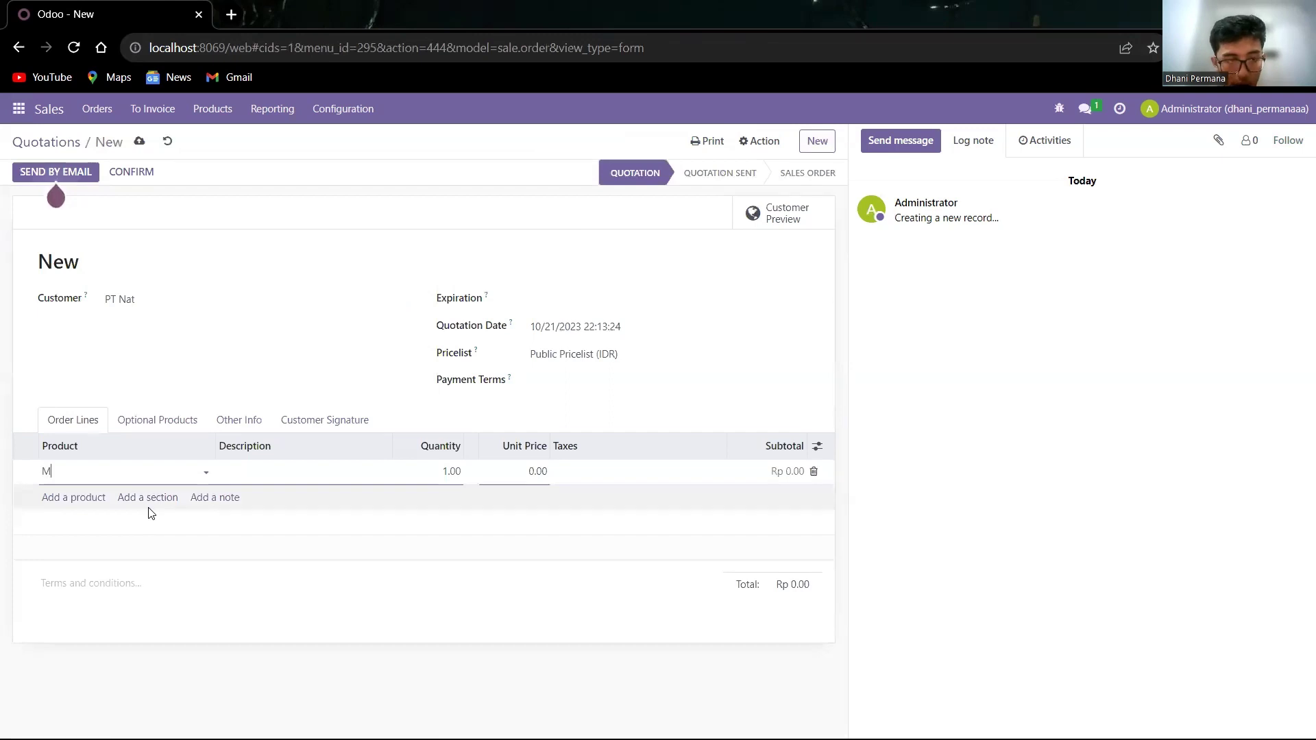
type("eja")
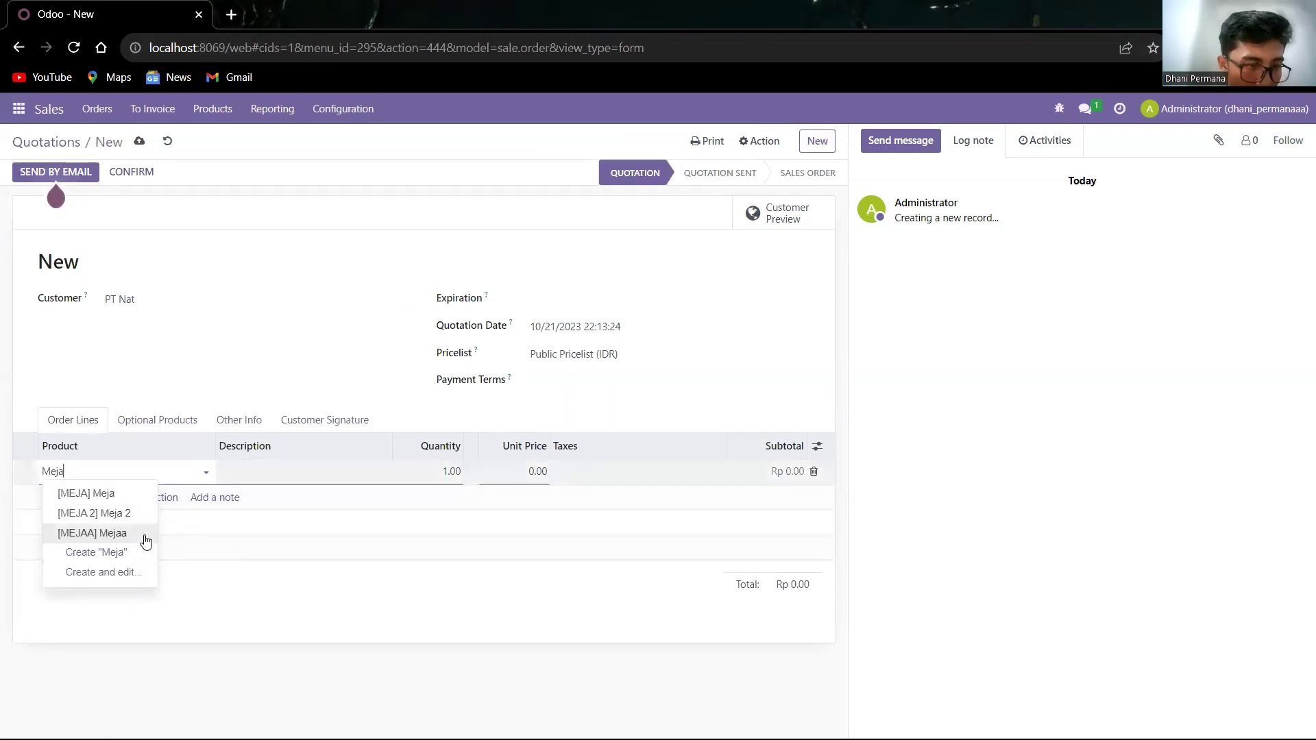
left_click(145, 535)
left_click(450, 476)
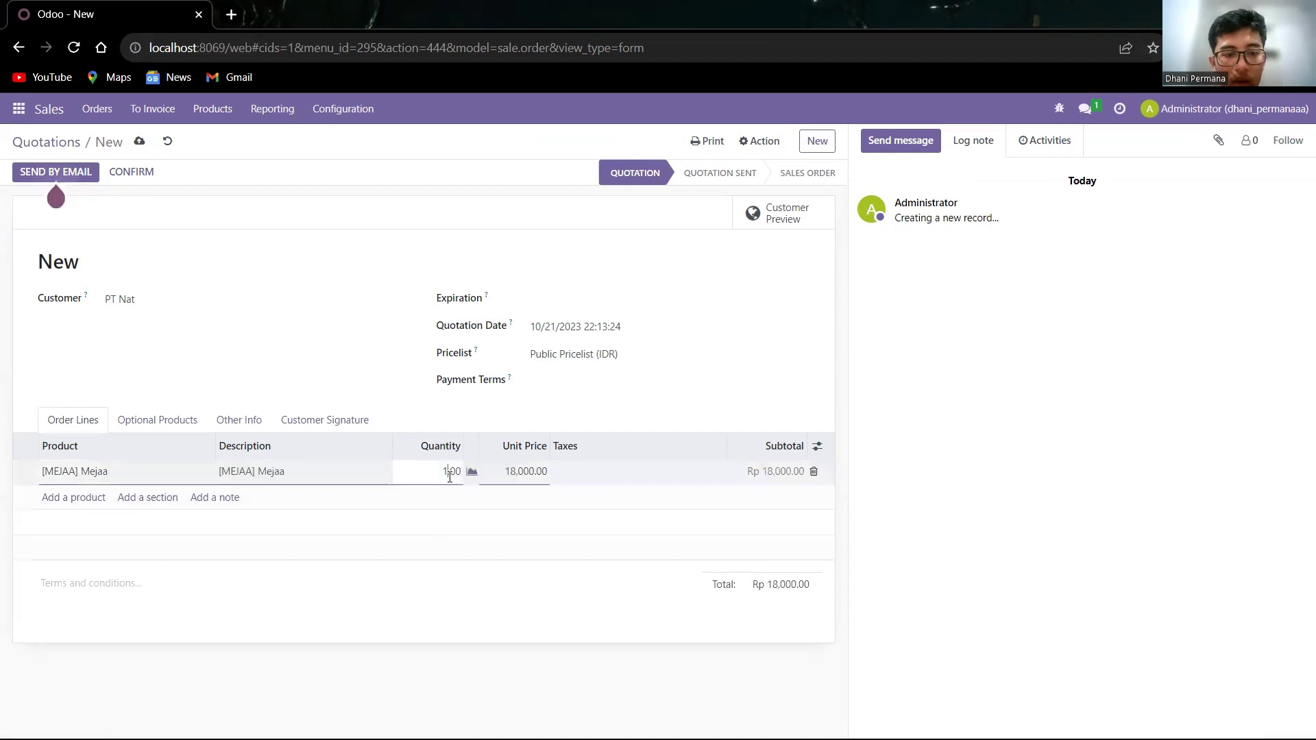
double_click(450, 475)
type("50")
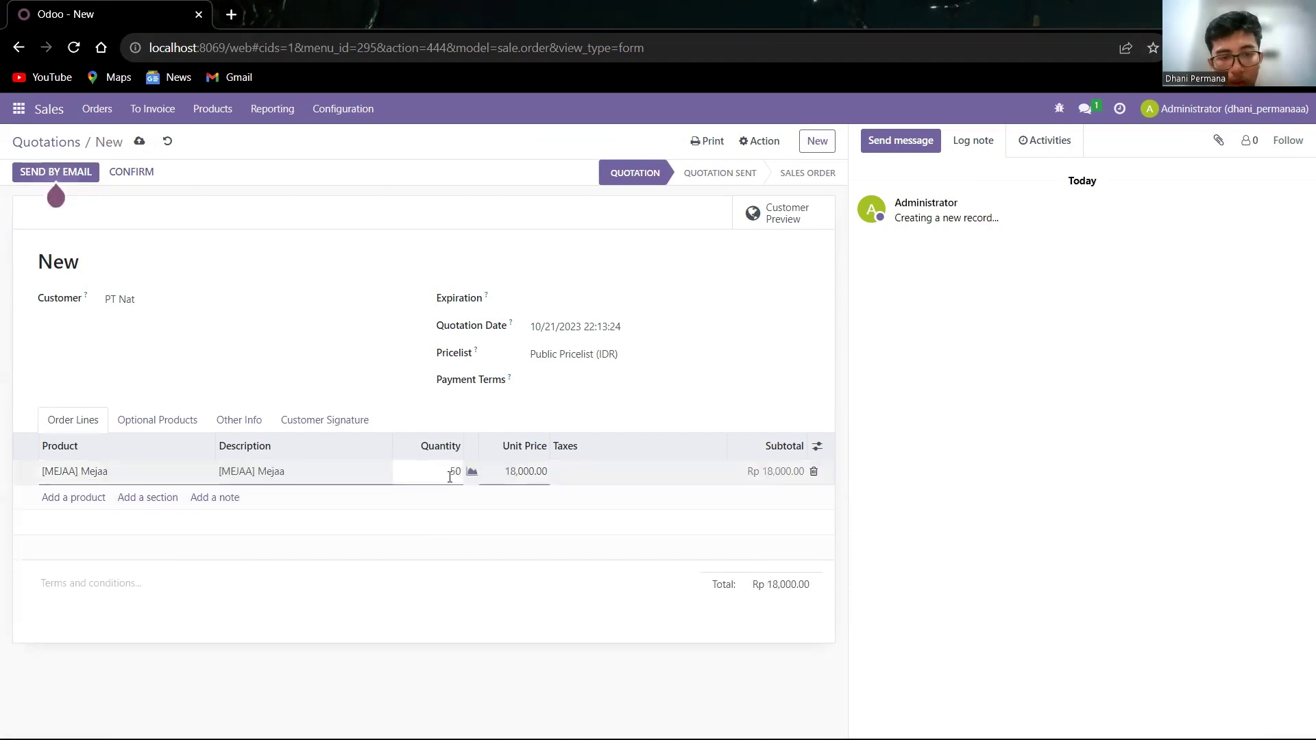
- Set the Mejaa line's unit price to 19,000
double_click(523, 470)
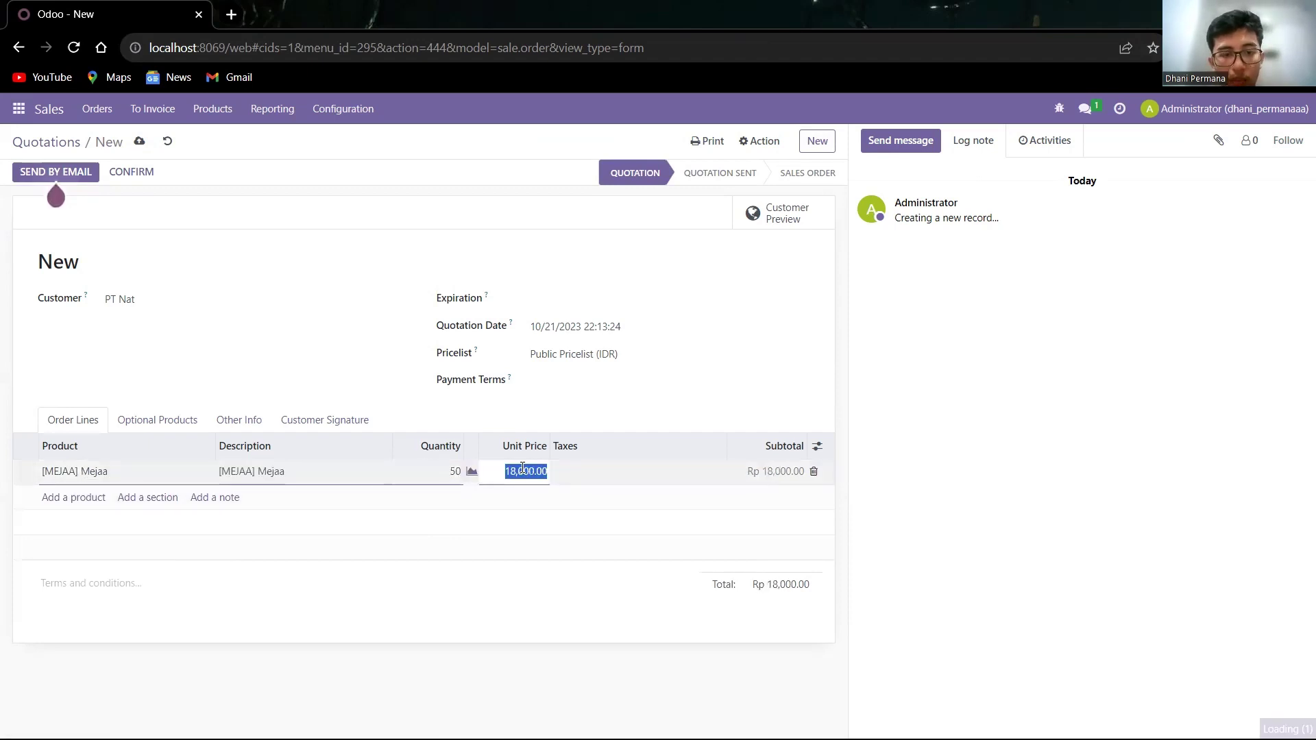
left_click(529, 473)
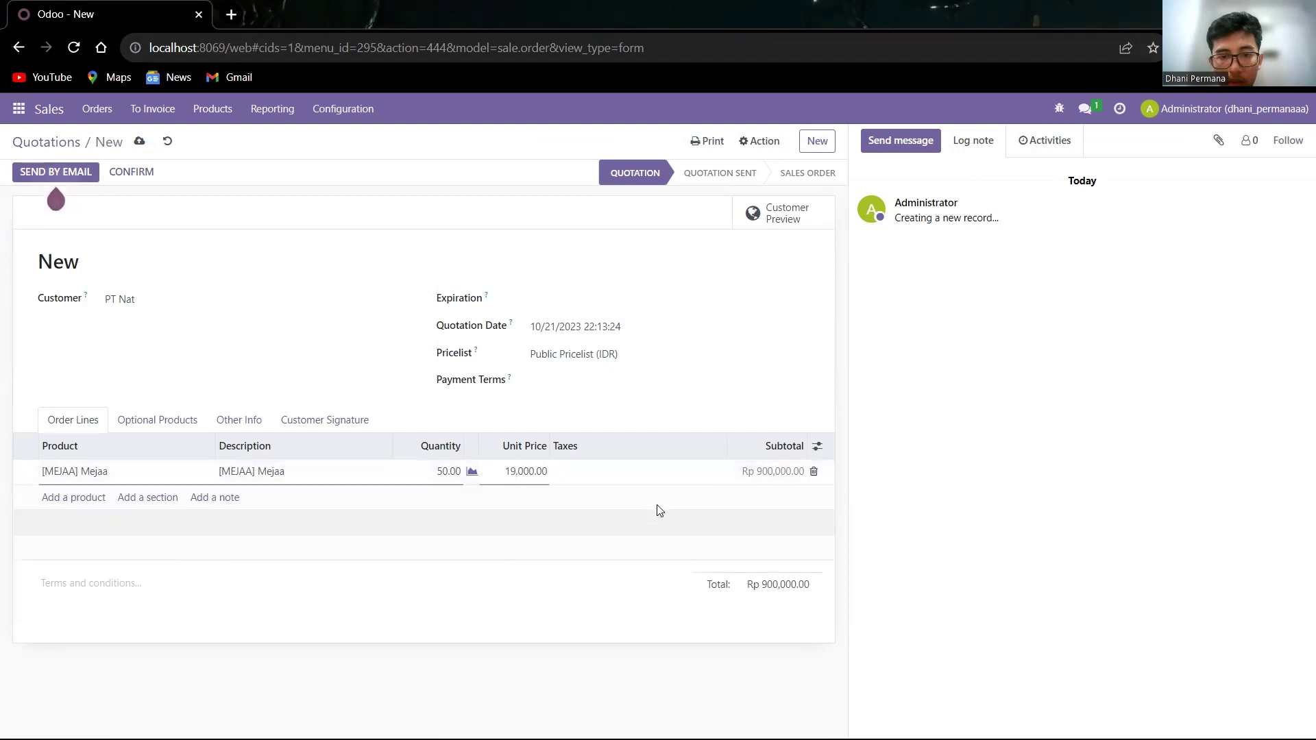
left_click(727, 506)
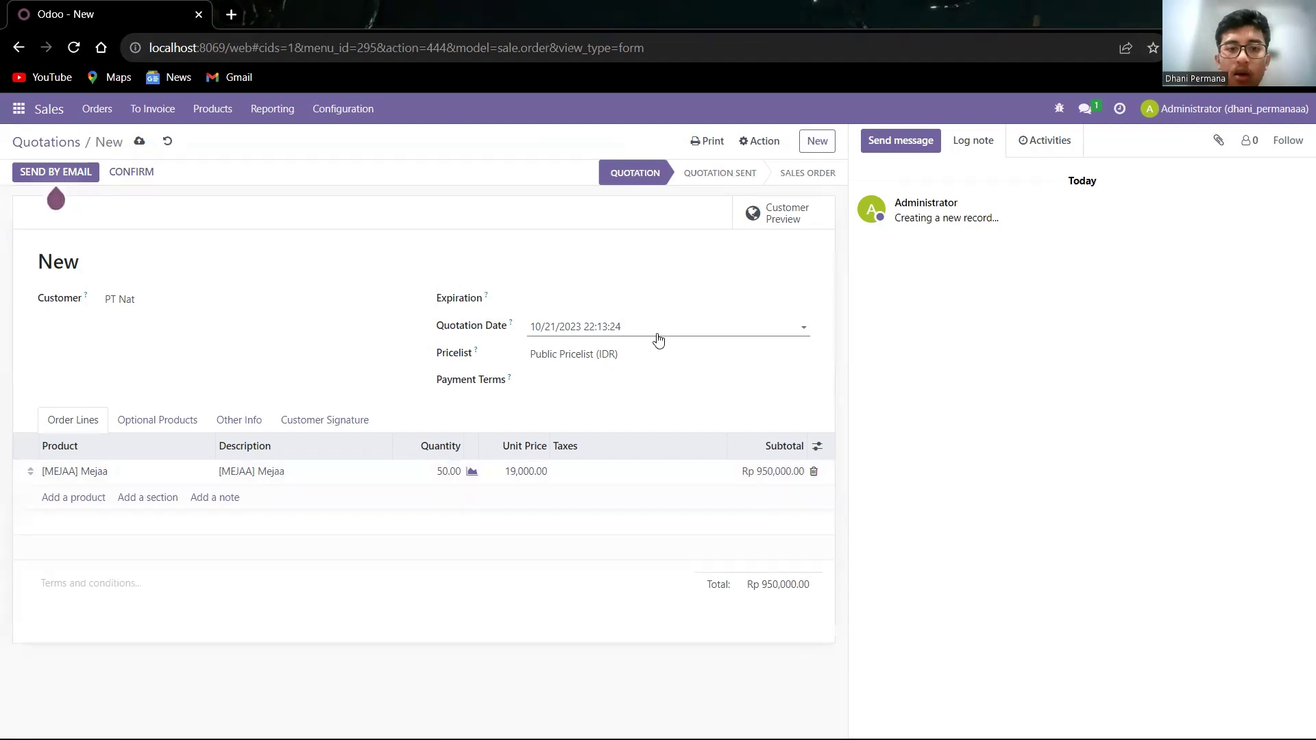
- Confirm the Mejaa quotation as a sales order and create a regular invoice for it
left_click(122, 176)
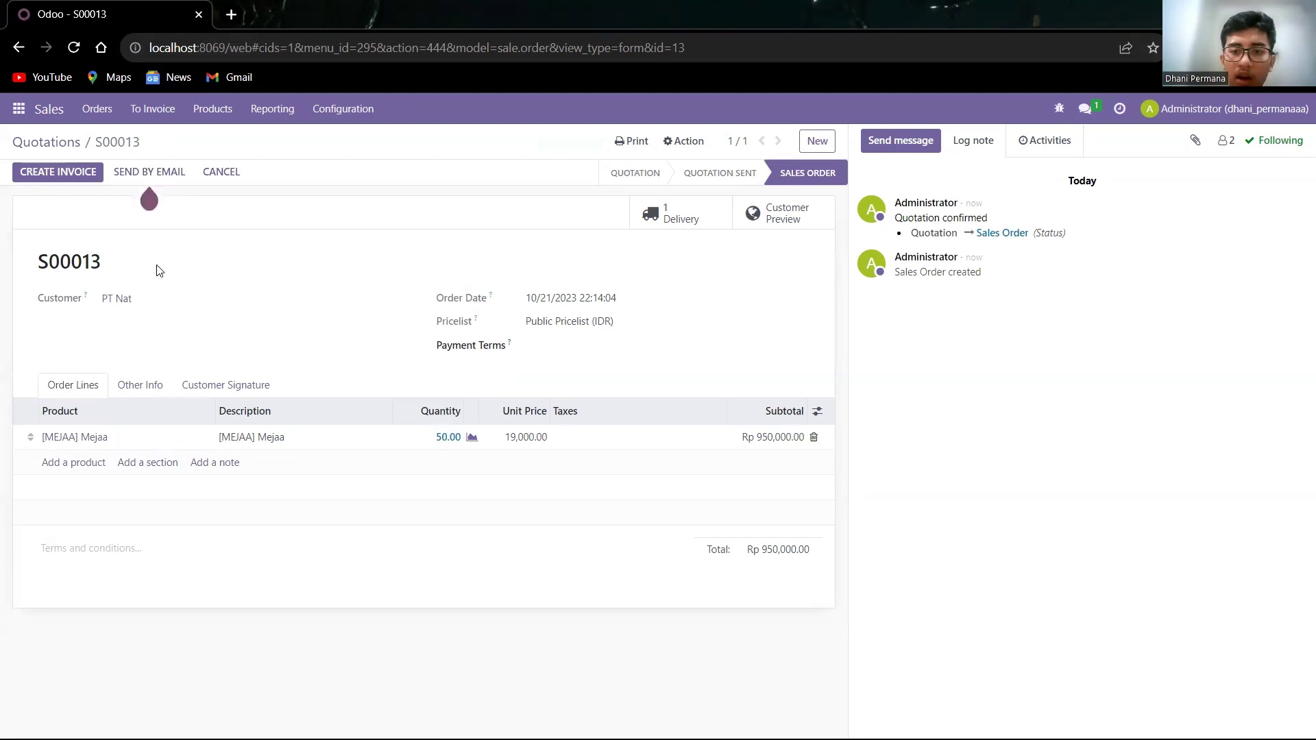
left_click(64, 174)
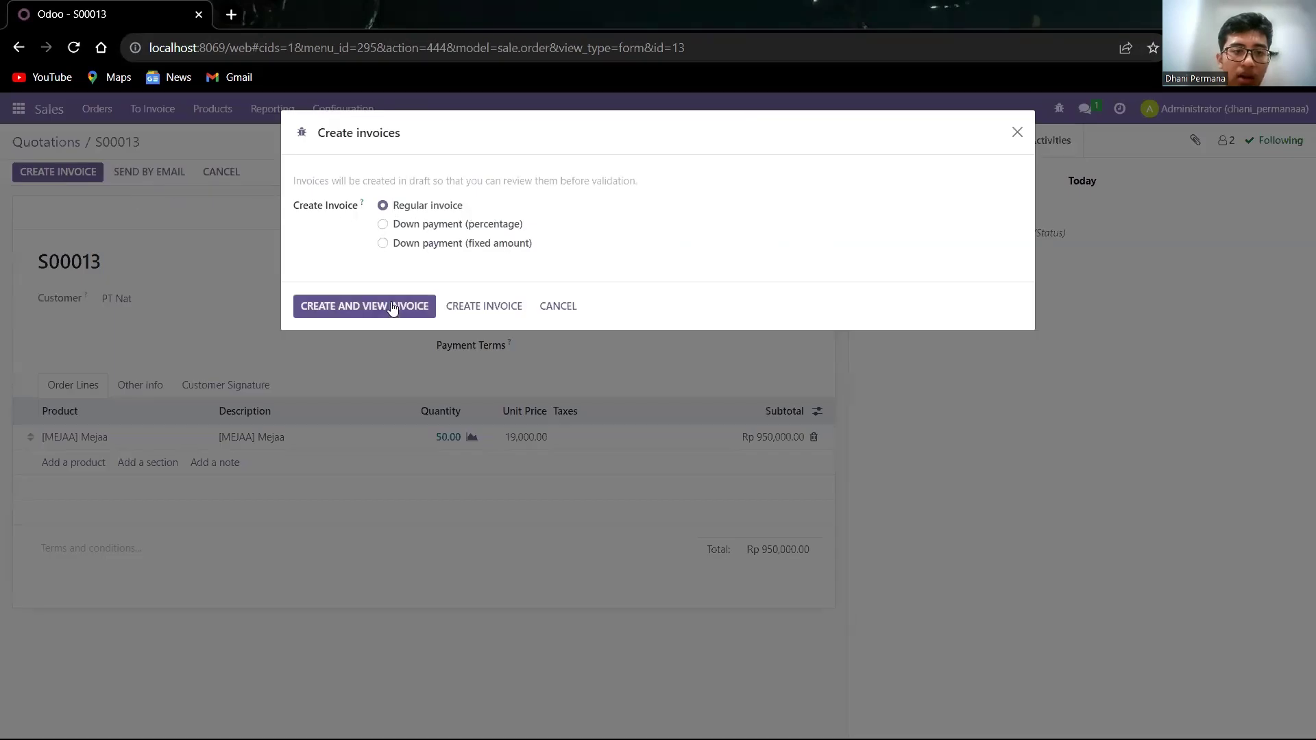
left_click(500, 310)
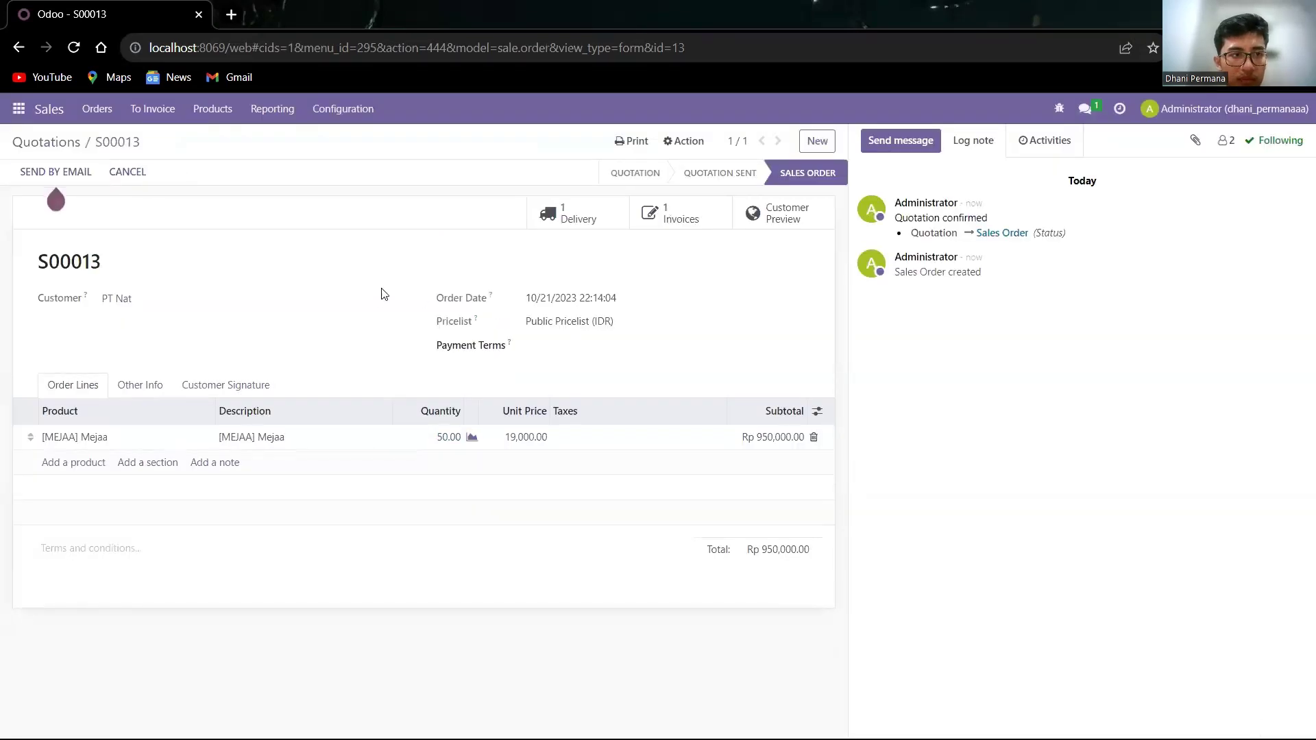
- Confirm the Mejaa sales order's draft invoice and register its full payment through the Bank journal
left_click(690, 215)
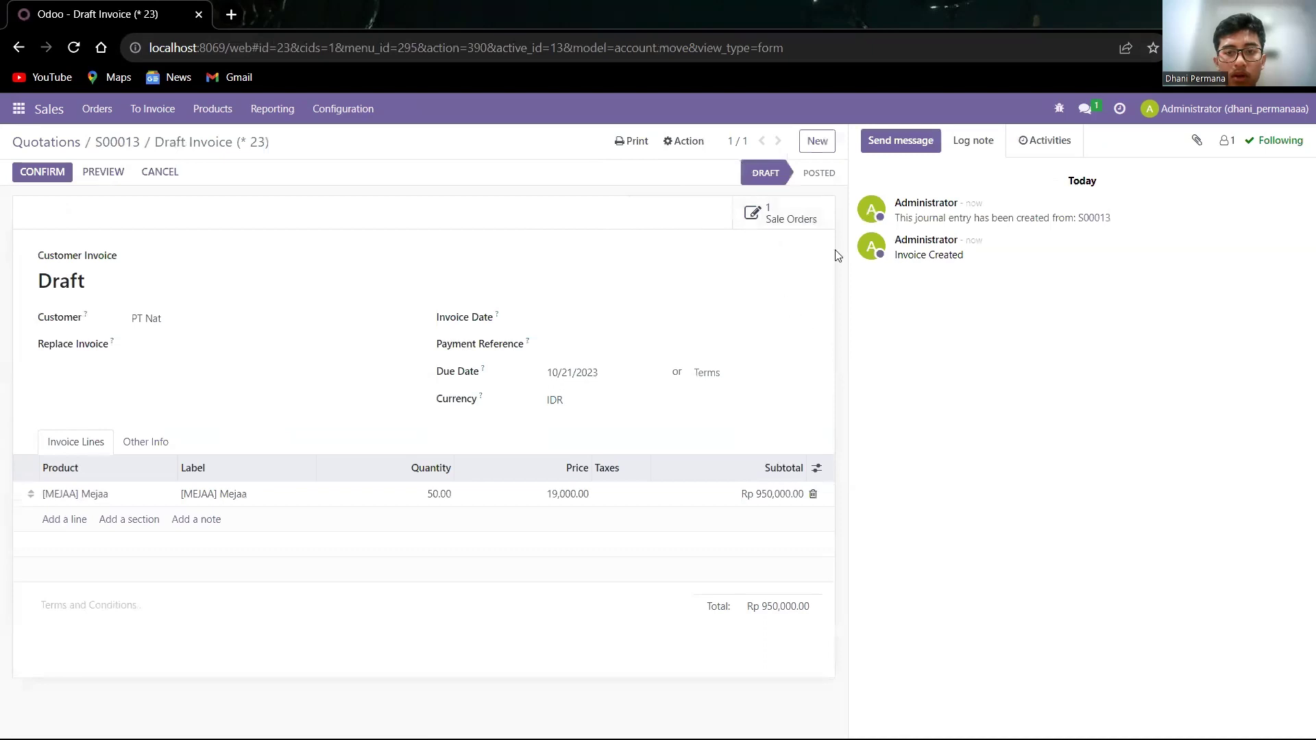
left_click(43, 172)
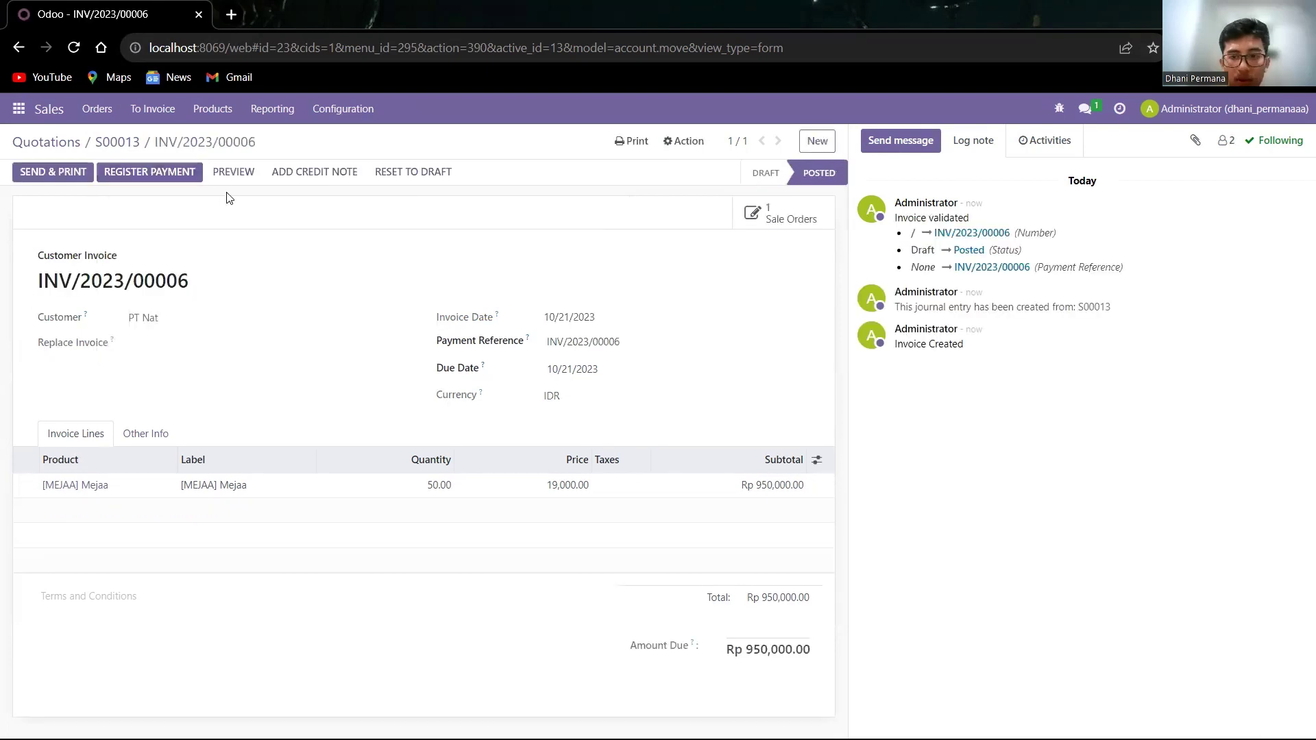
left_click(185, 173)
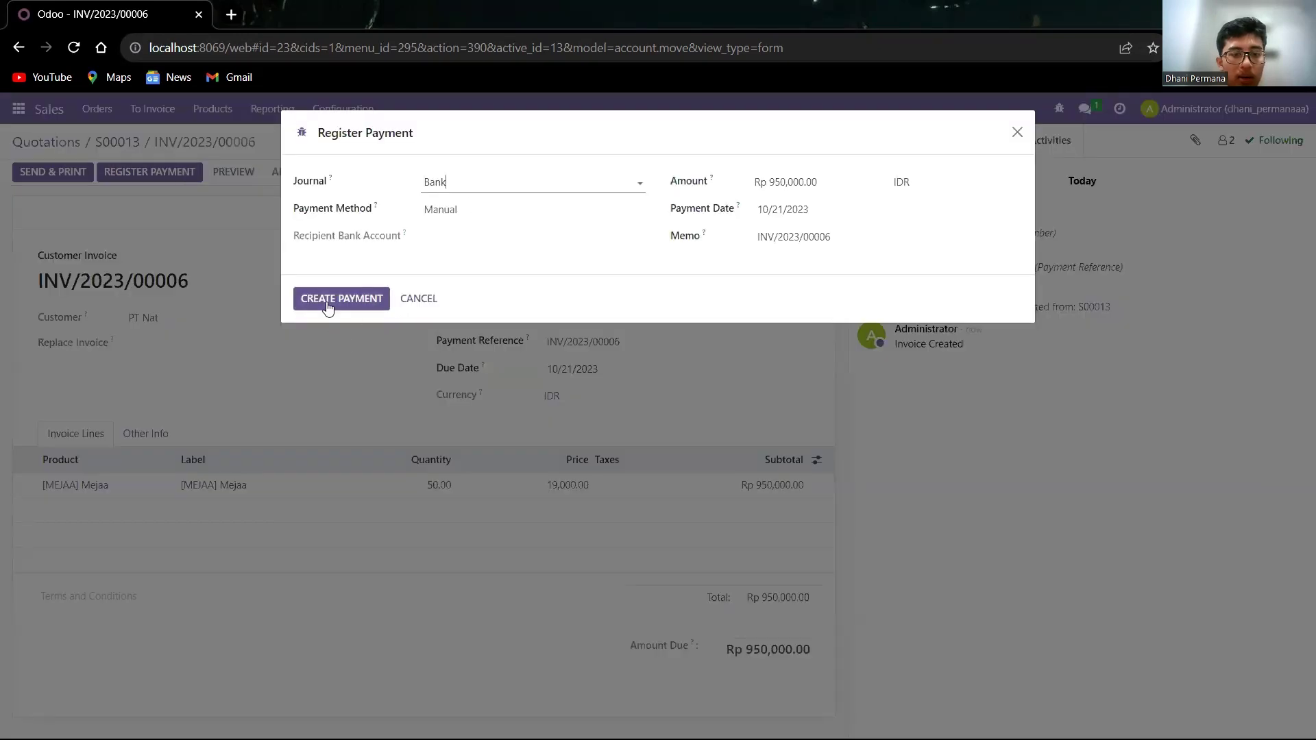
left_click(327, 302)
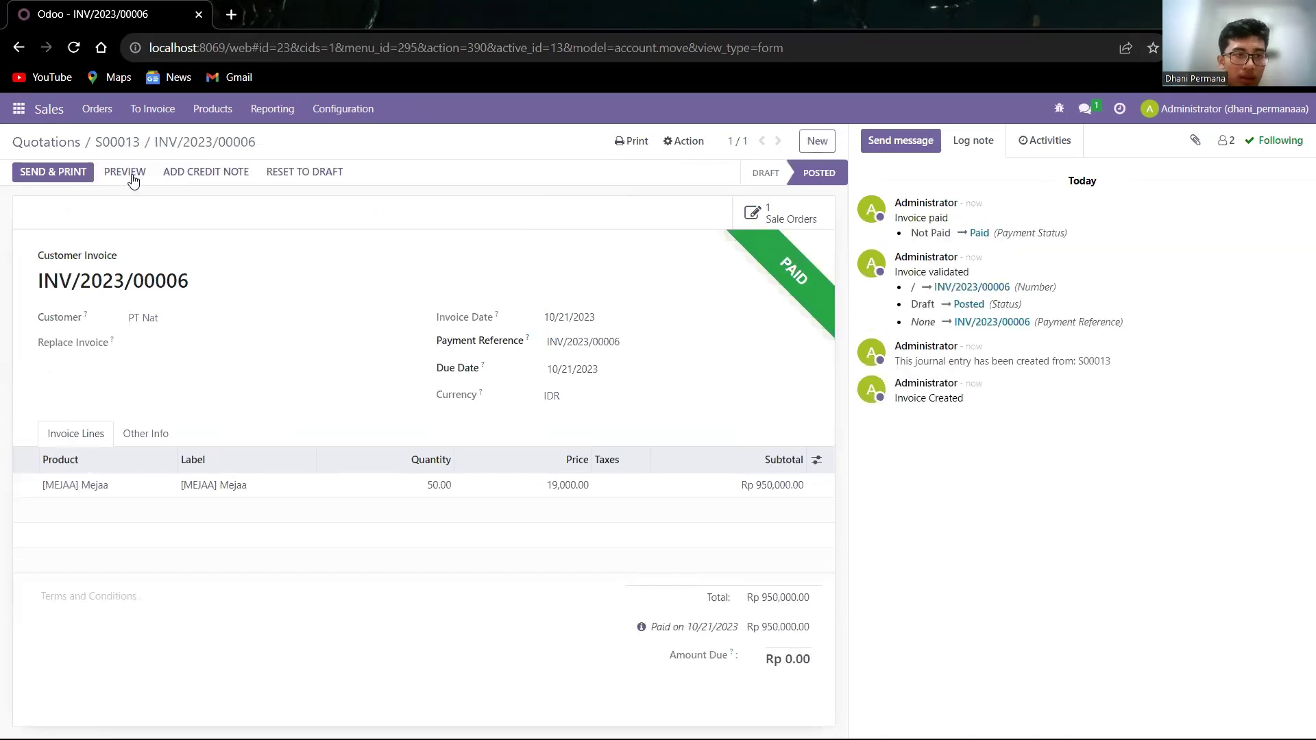
- Open the delivery of the Mejaa sales order, set its done quantity to 50 and validate the transfer
left_click(761, 220)
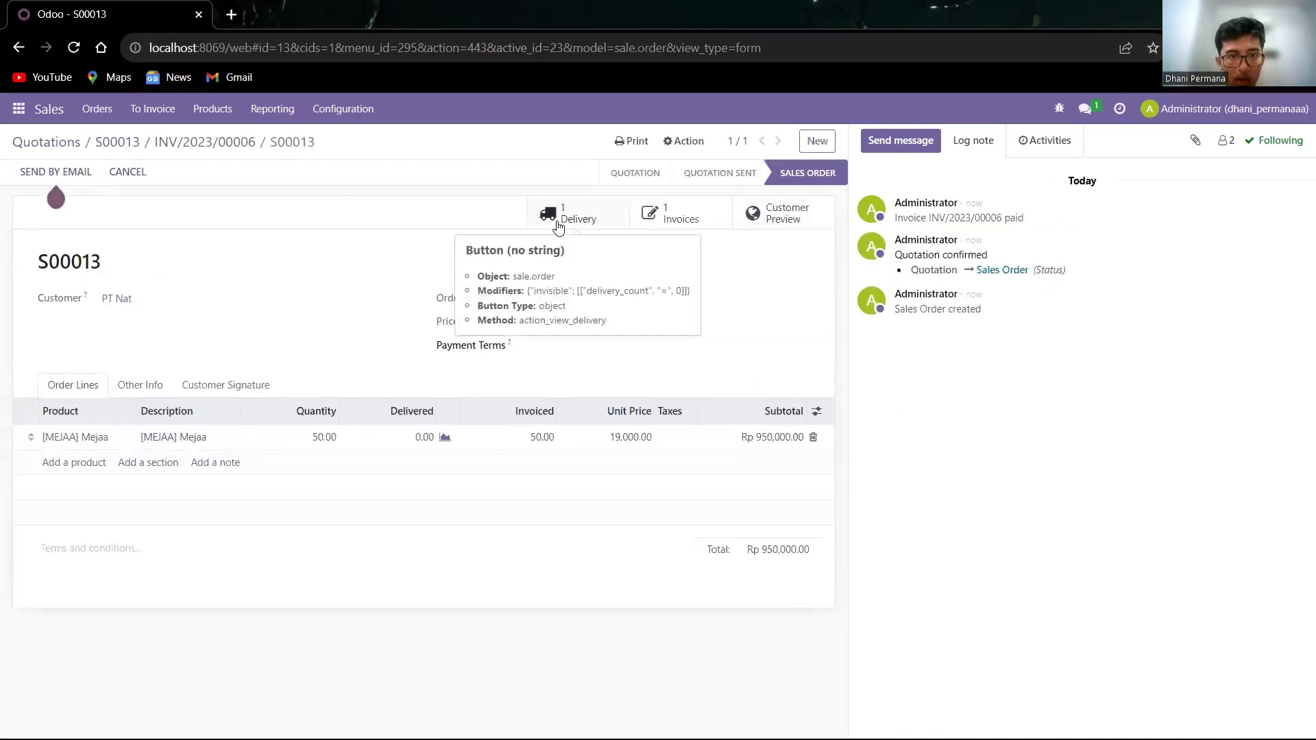
left_click(559, 226)
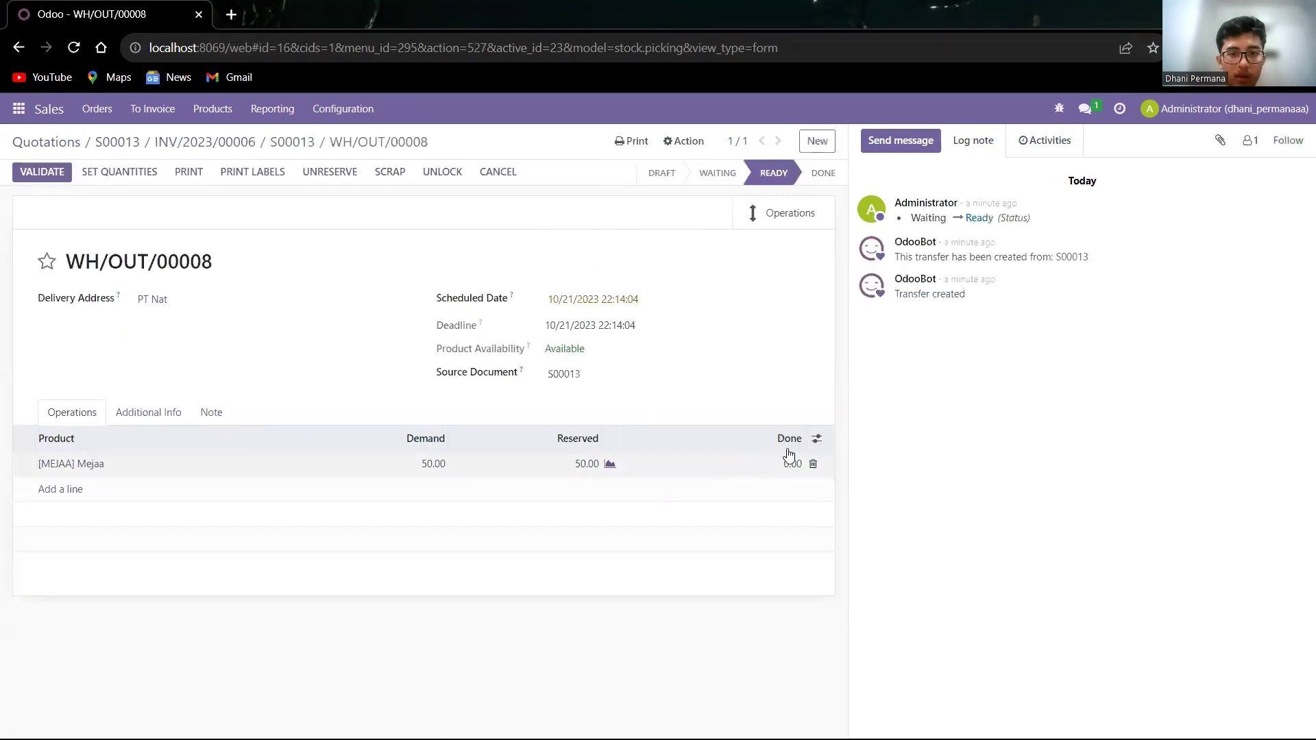
left_click(794, 466)
type("5")
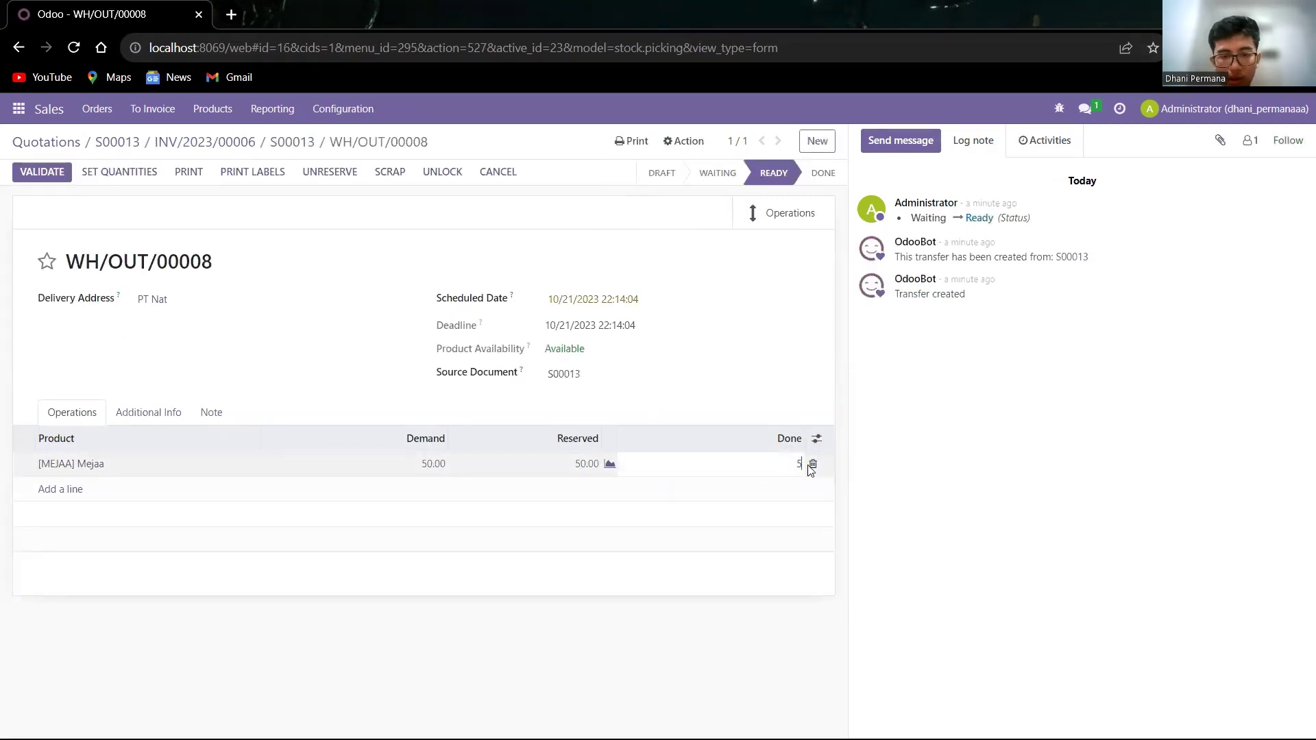
type("0")
left_click(42, 172)
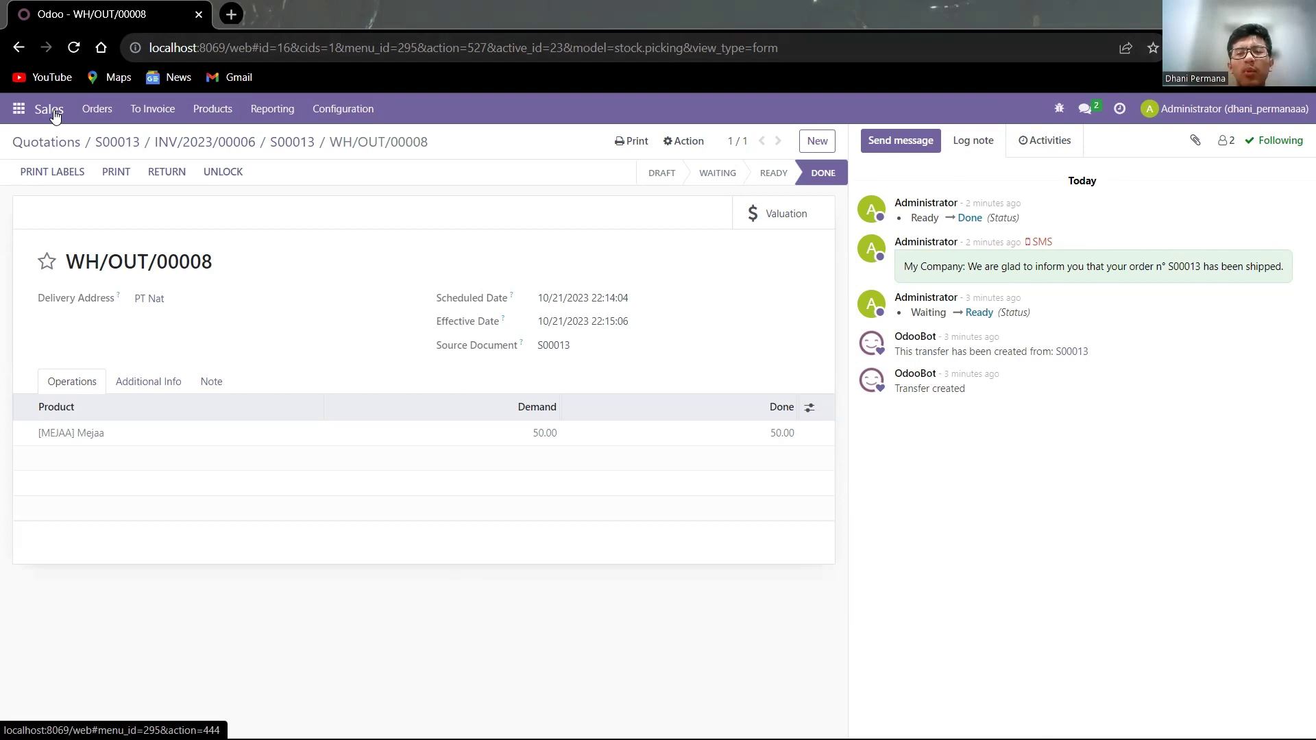
- Create a new request for quotation in Purchase with Novas.Project as the vendor
left_click(21, 109)
left_click(38, 337)
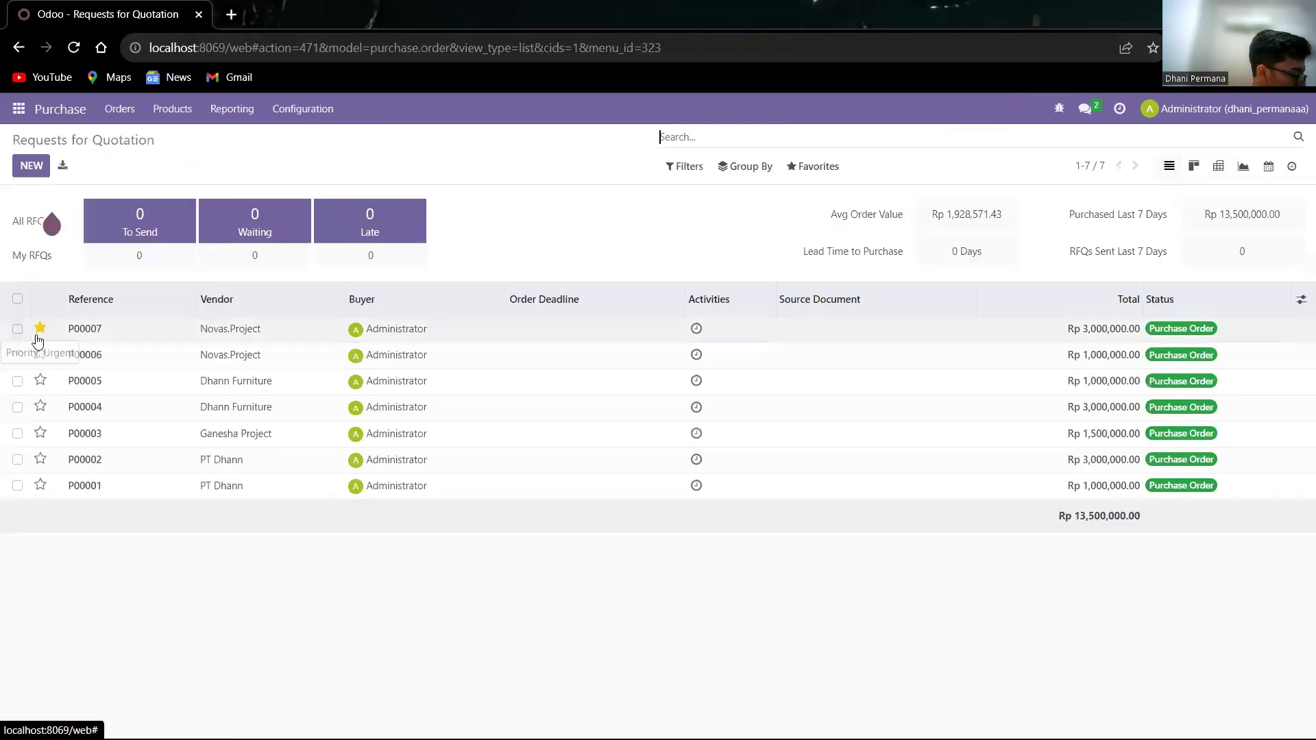
left_click(25, 170)
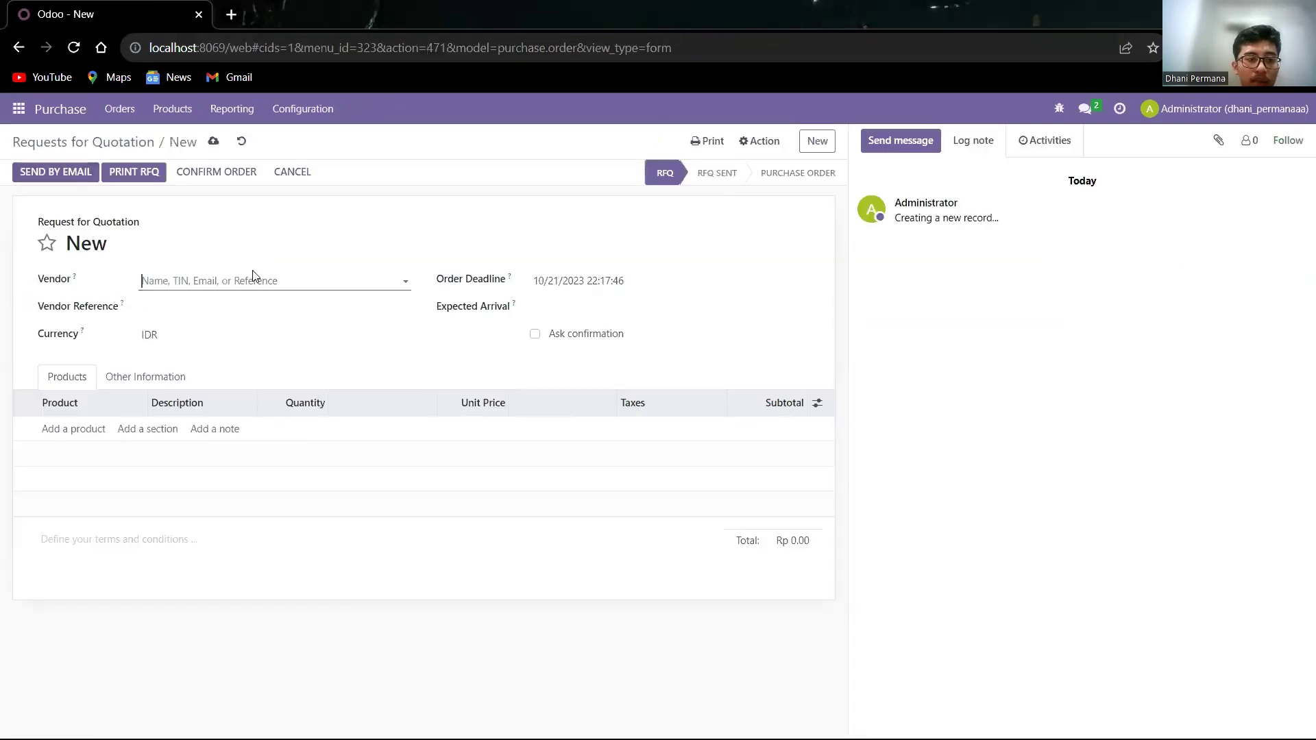
type("No")
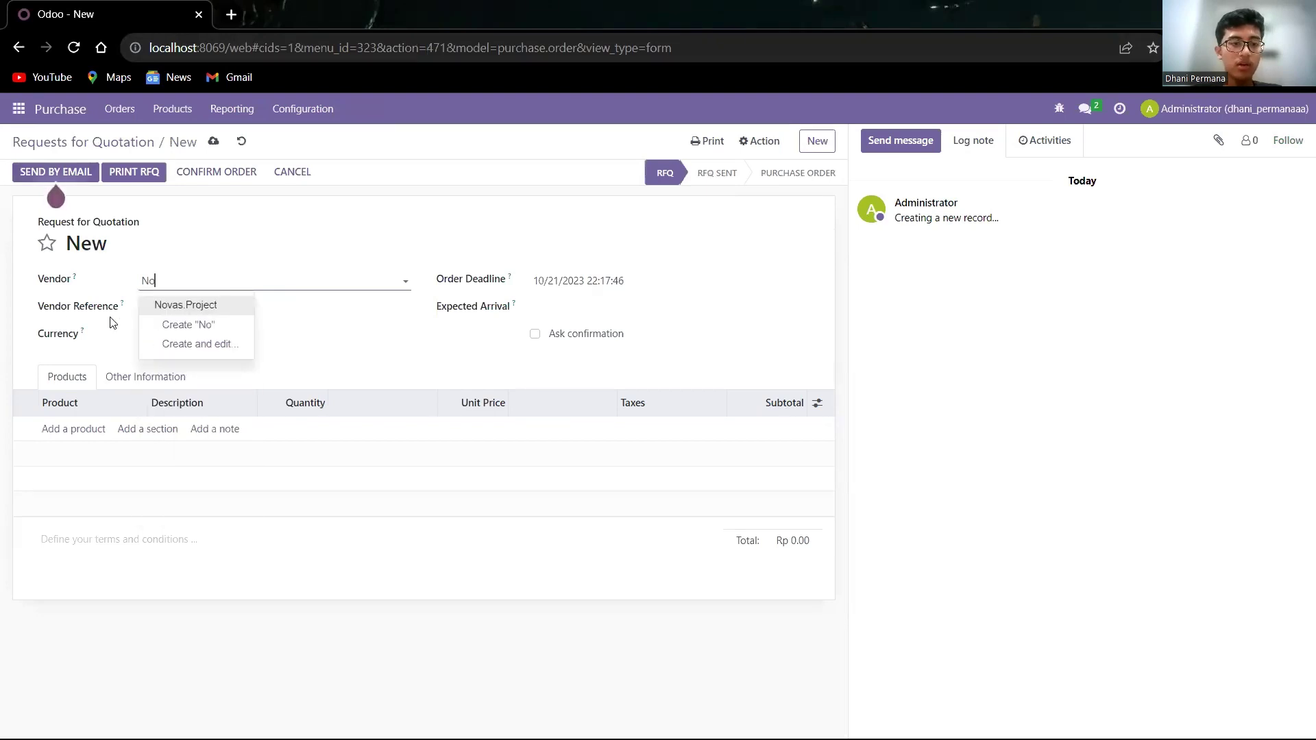
left_click(186, 305)
- Add the product Kursii to the request for quotation with a quantity of 150
left_click(88, 431)
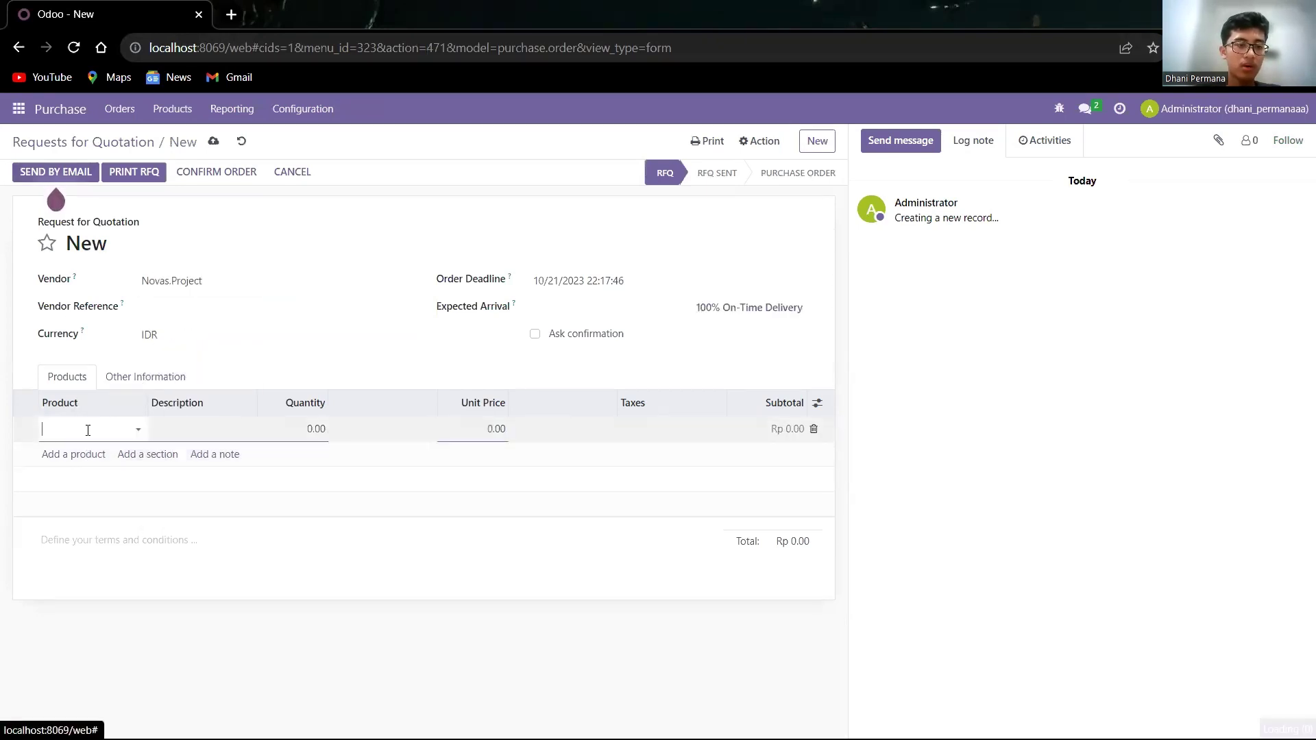
type("Kur")
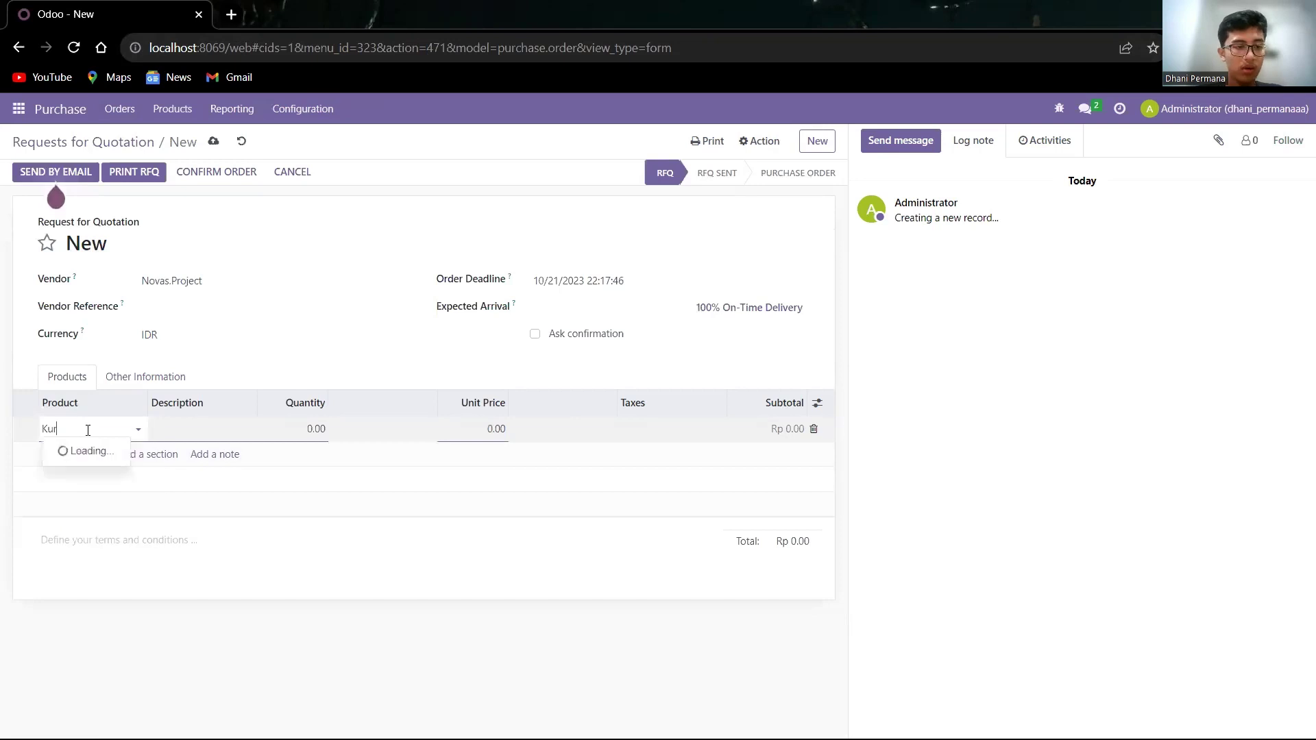
key("Return")
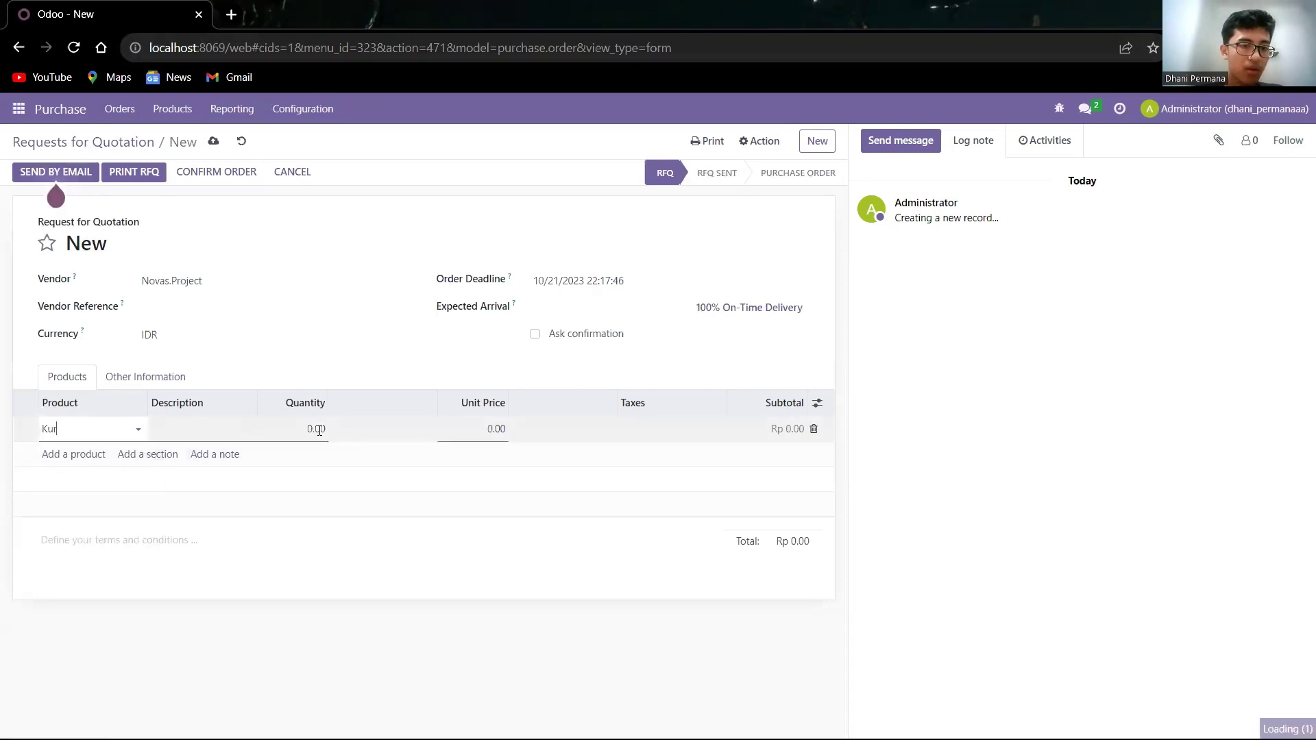
left_click(322, 437)
double_click(324, 445)
type("150")
key("Tab")
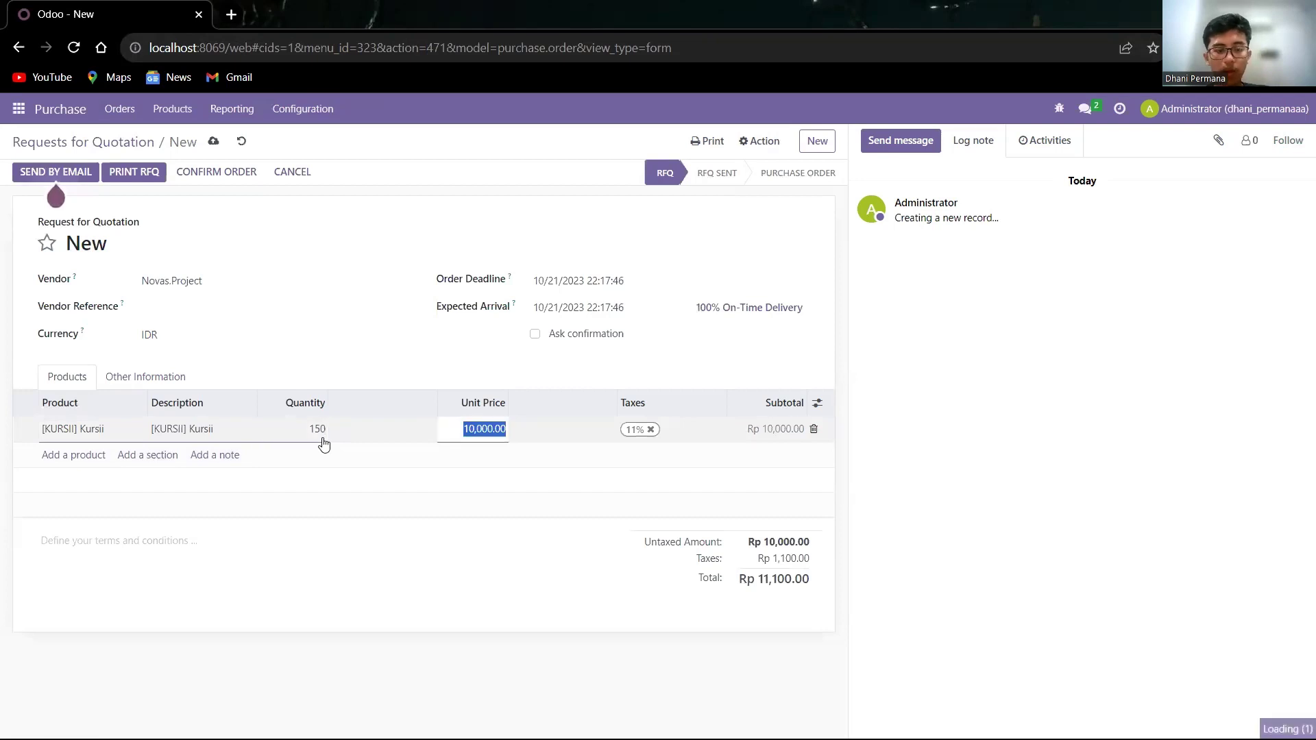
- Set the Kursii line's unit price to 11,000 with no tax and confirm the purchase order
left_click(472, 430)
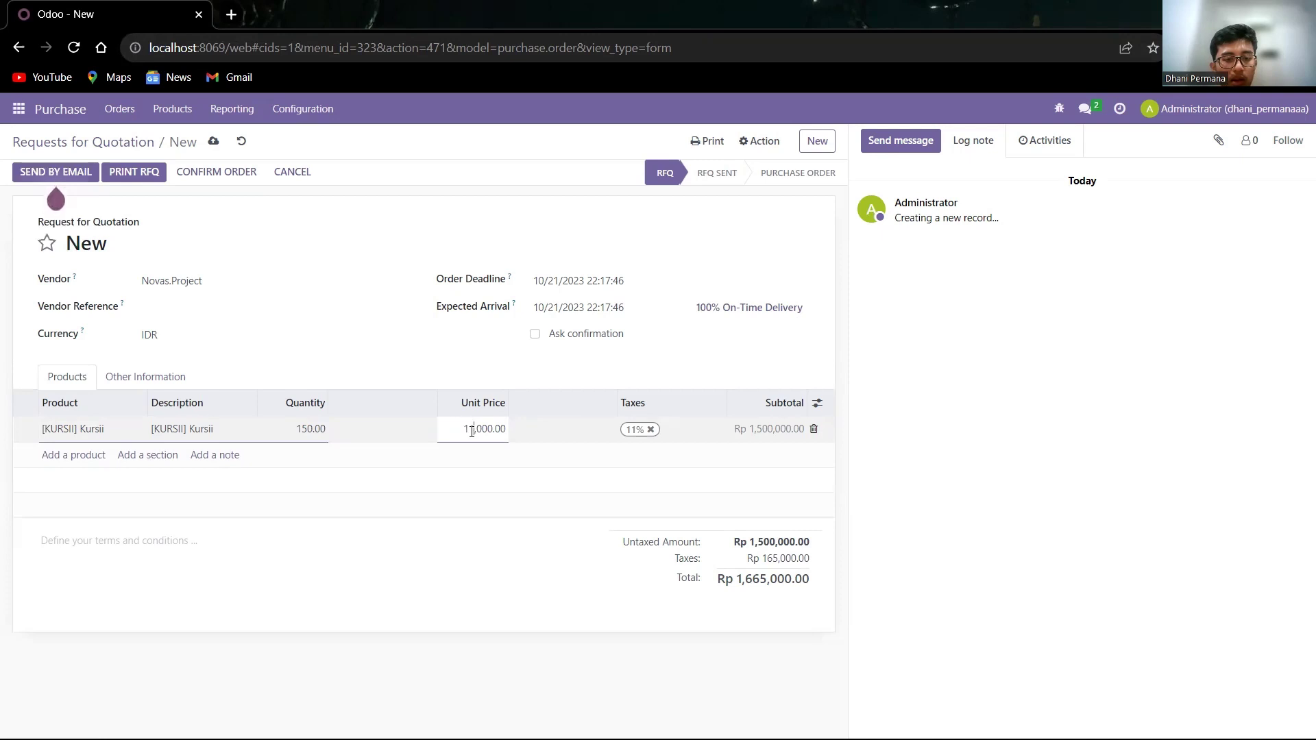
left_click(651, 429)
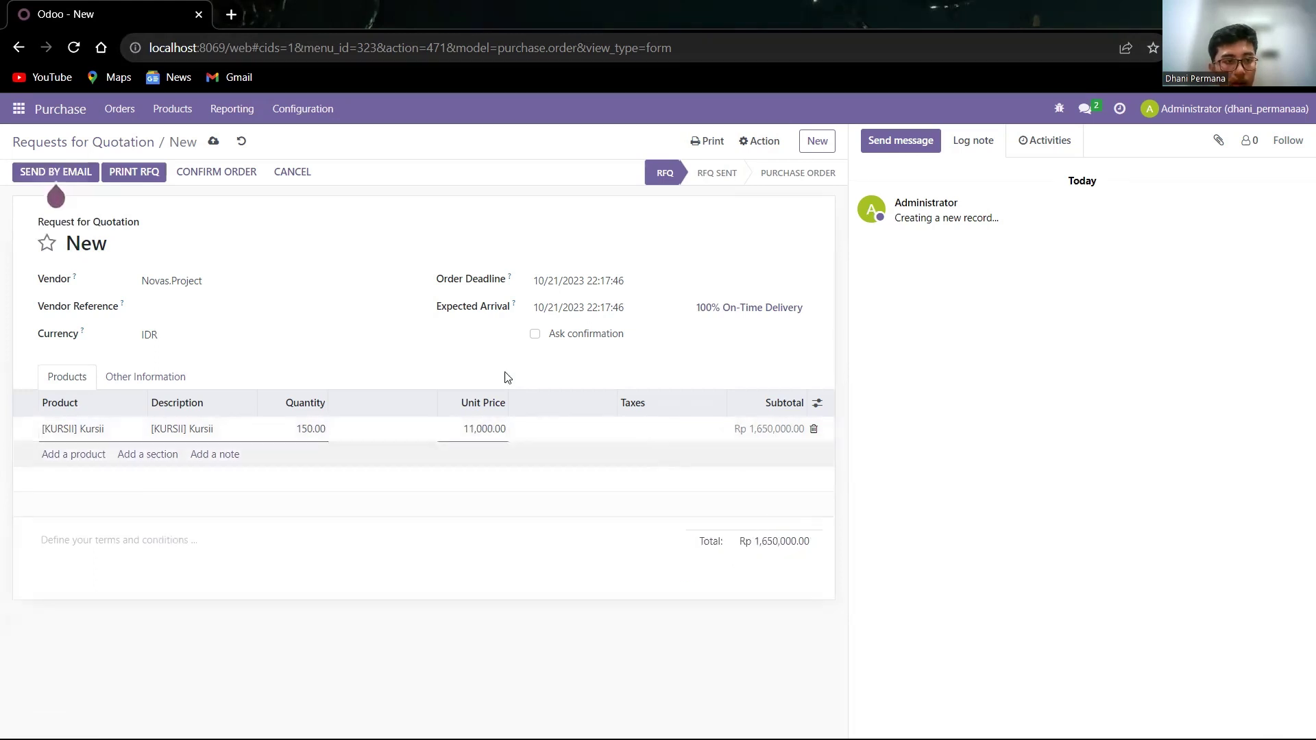
left_click(223, 177)
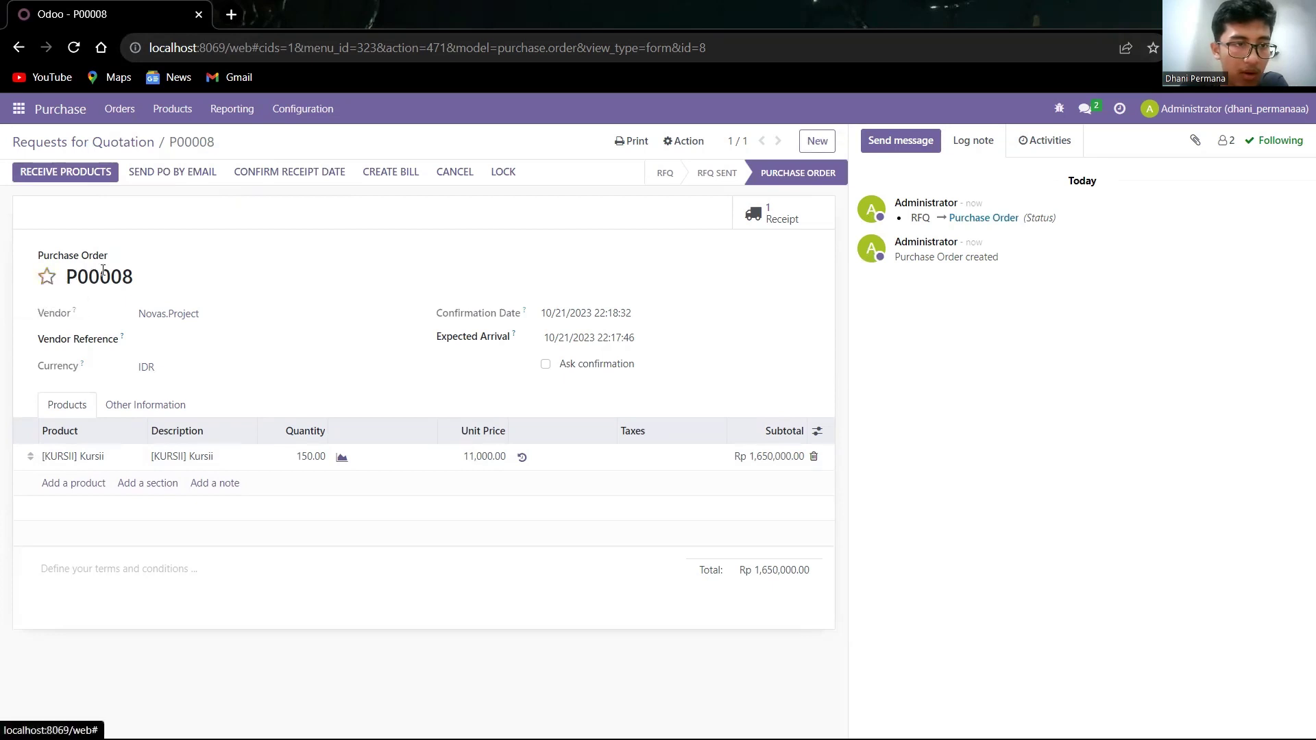
- Receive the Kursii purchase order with a done quantity of 150 and validate the receipt
left_click(46, 276)
left_click(47, 276)
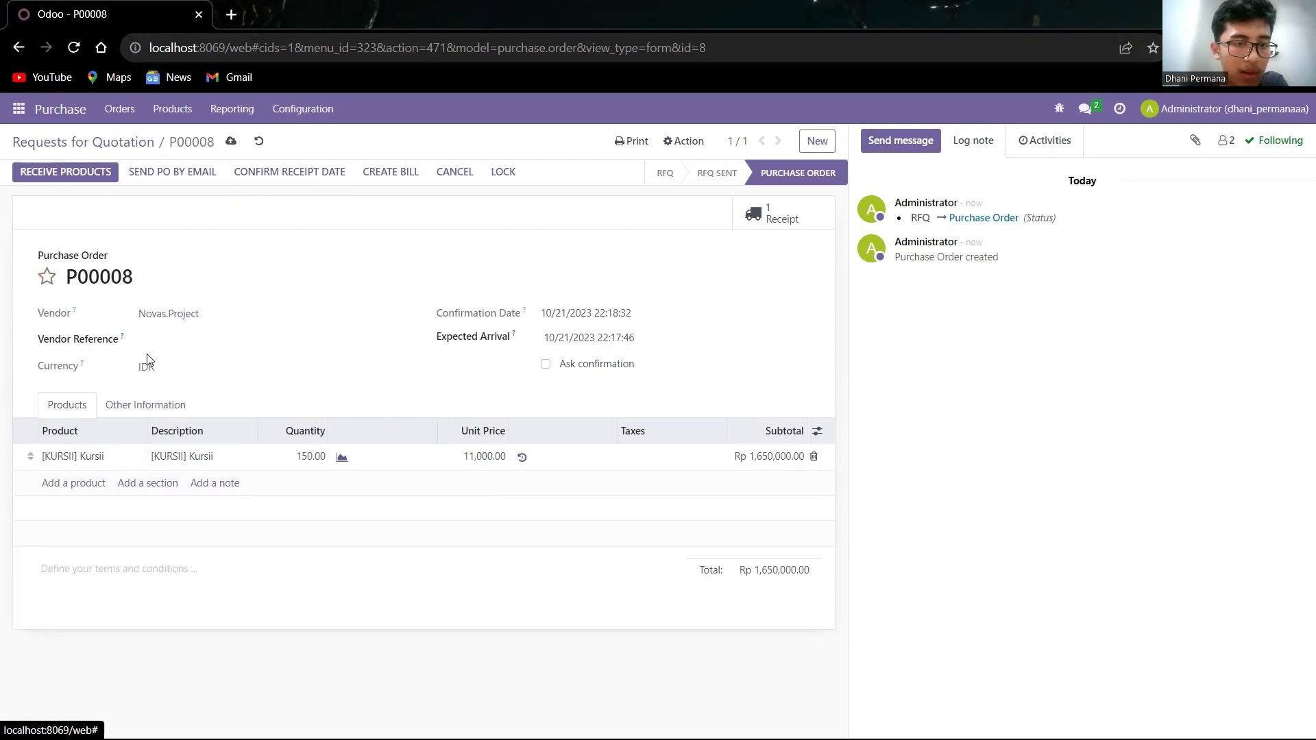
left_click(85, 171)
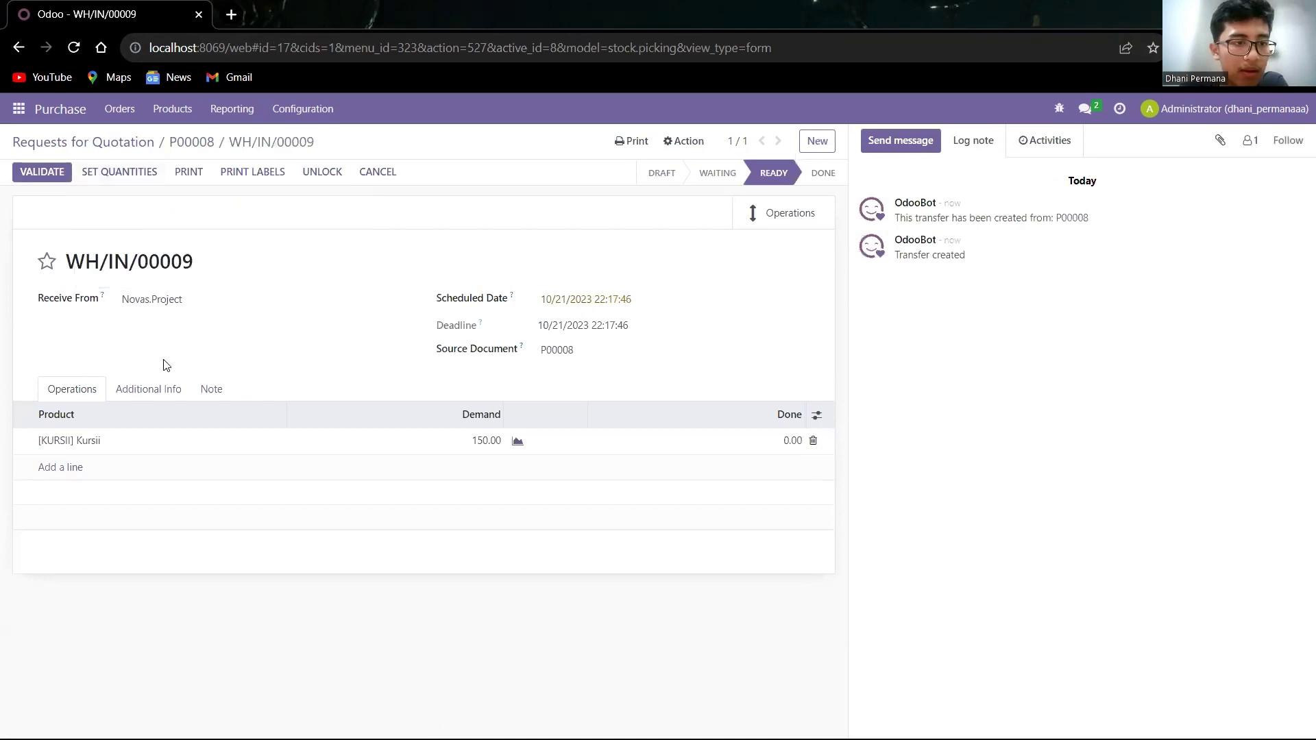
left_click(786, 441)
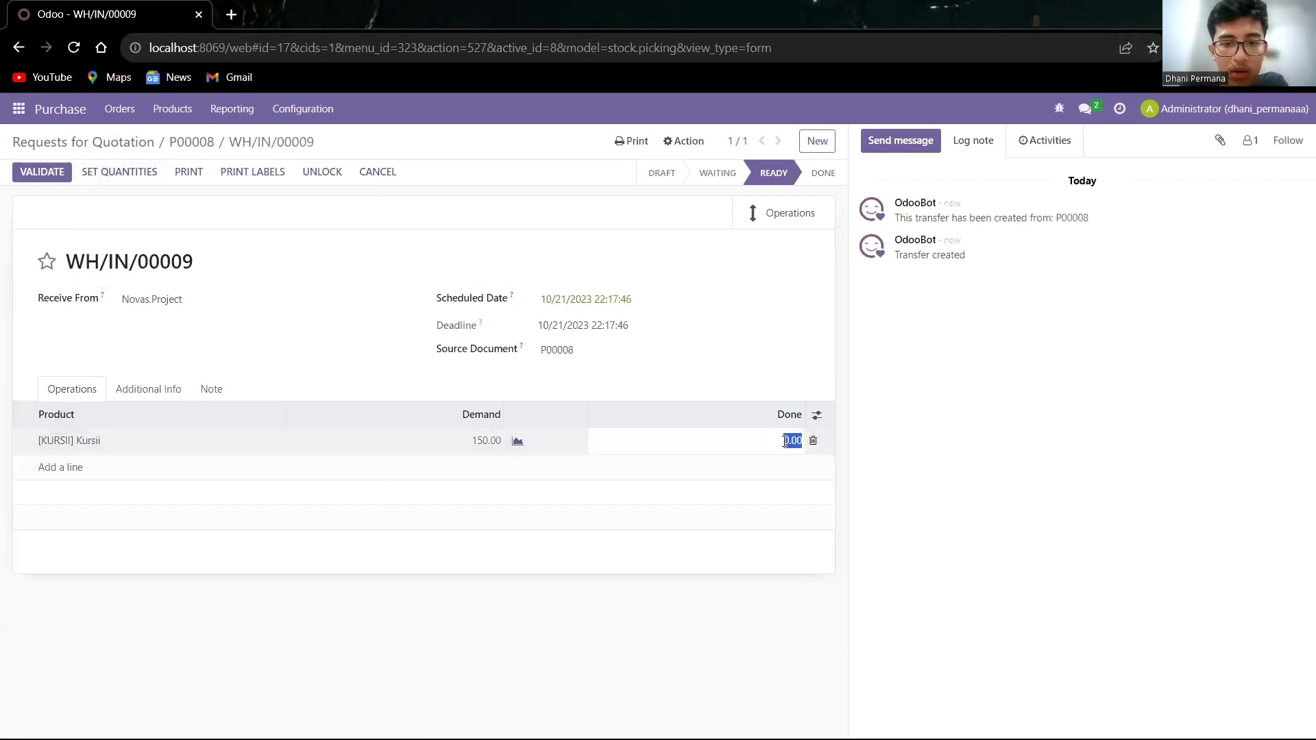
type("150")
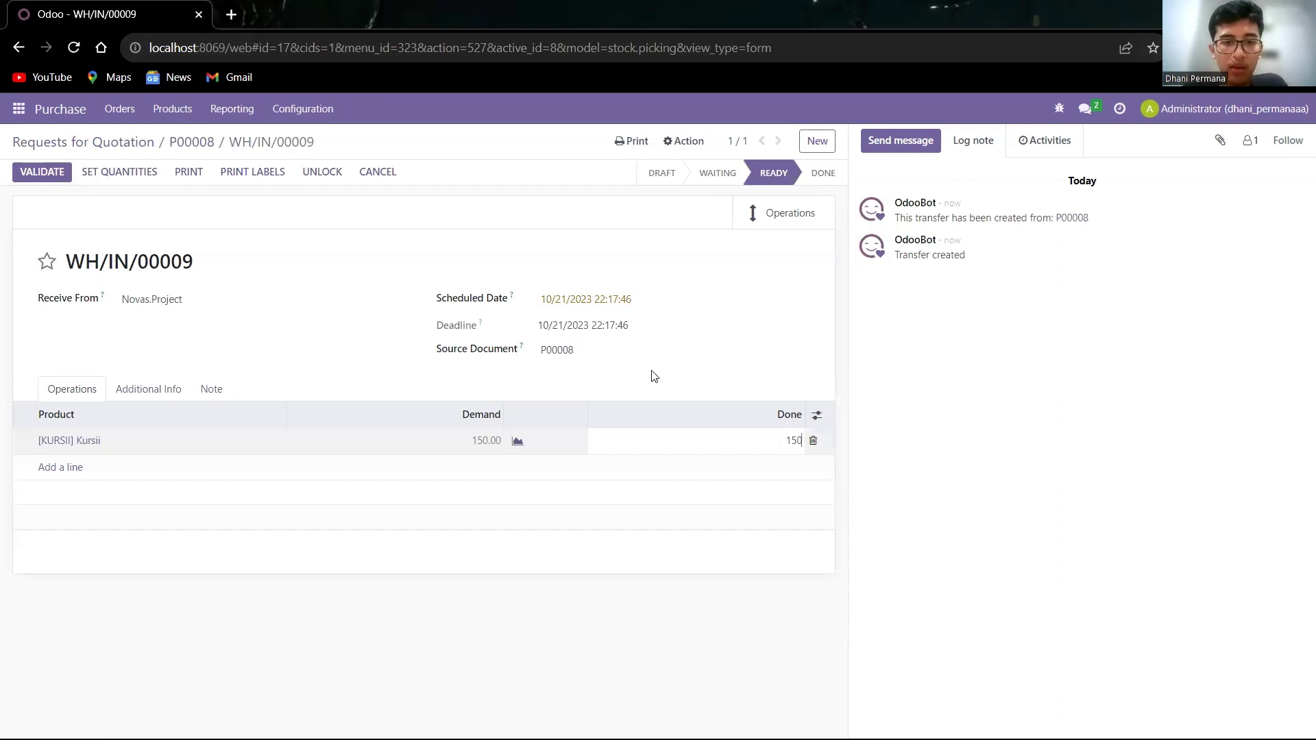
left_click(61, 176)
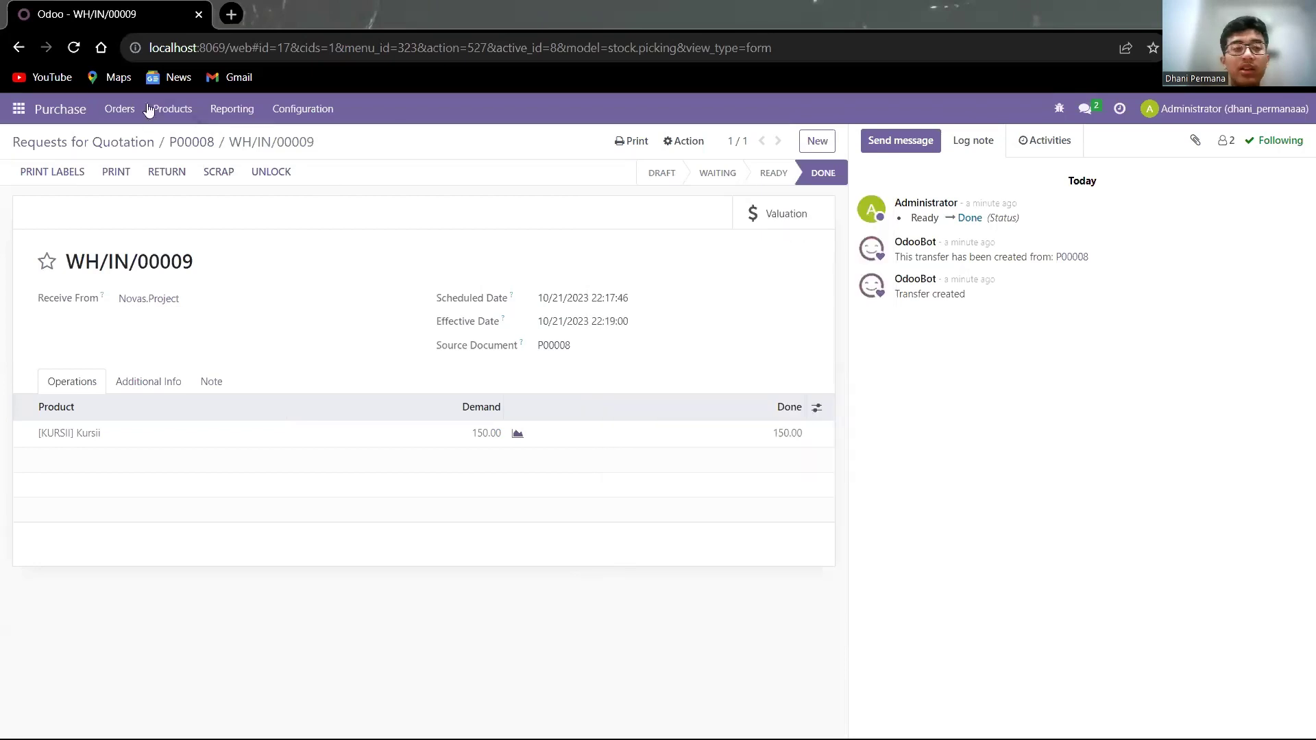
- Create a new quotation in Sales for the customer PT Nat
left_click(19, 108)
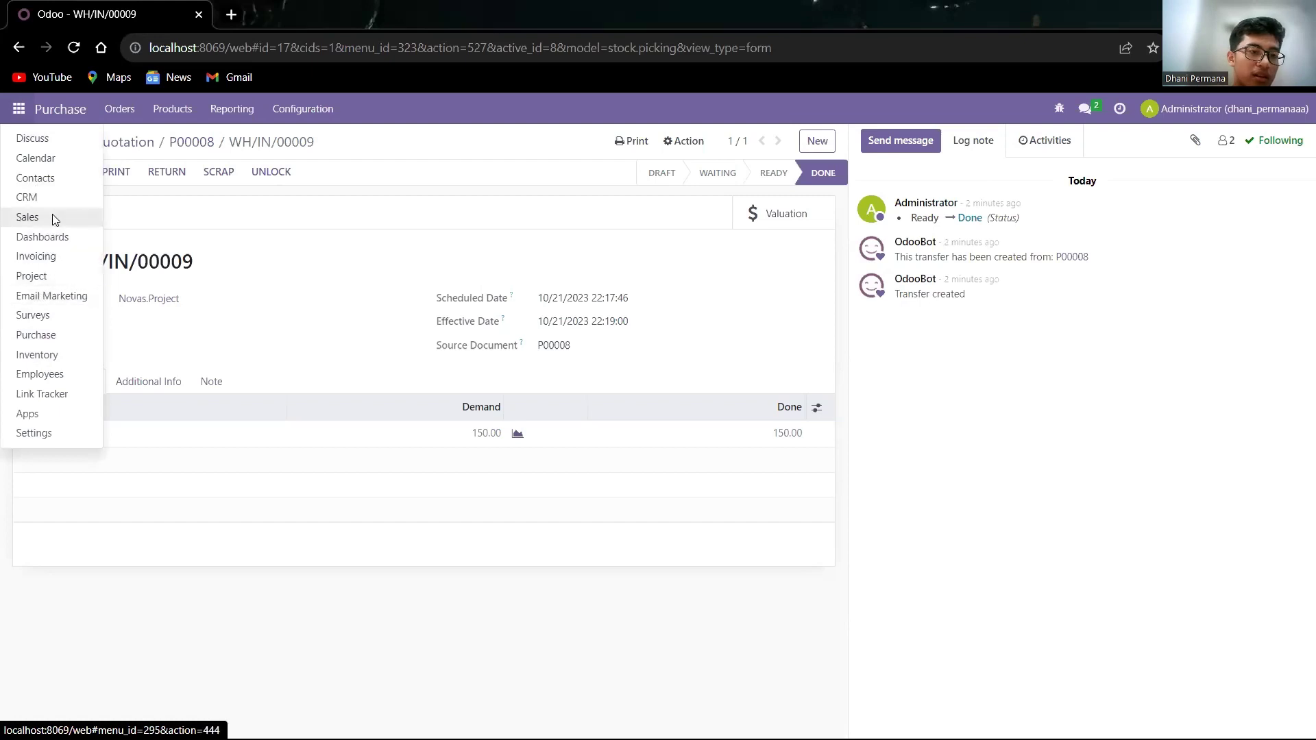
left_click(28, 217)
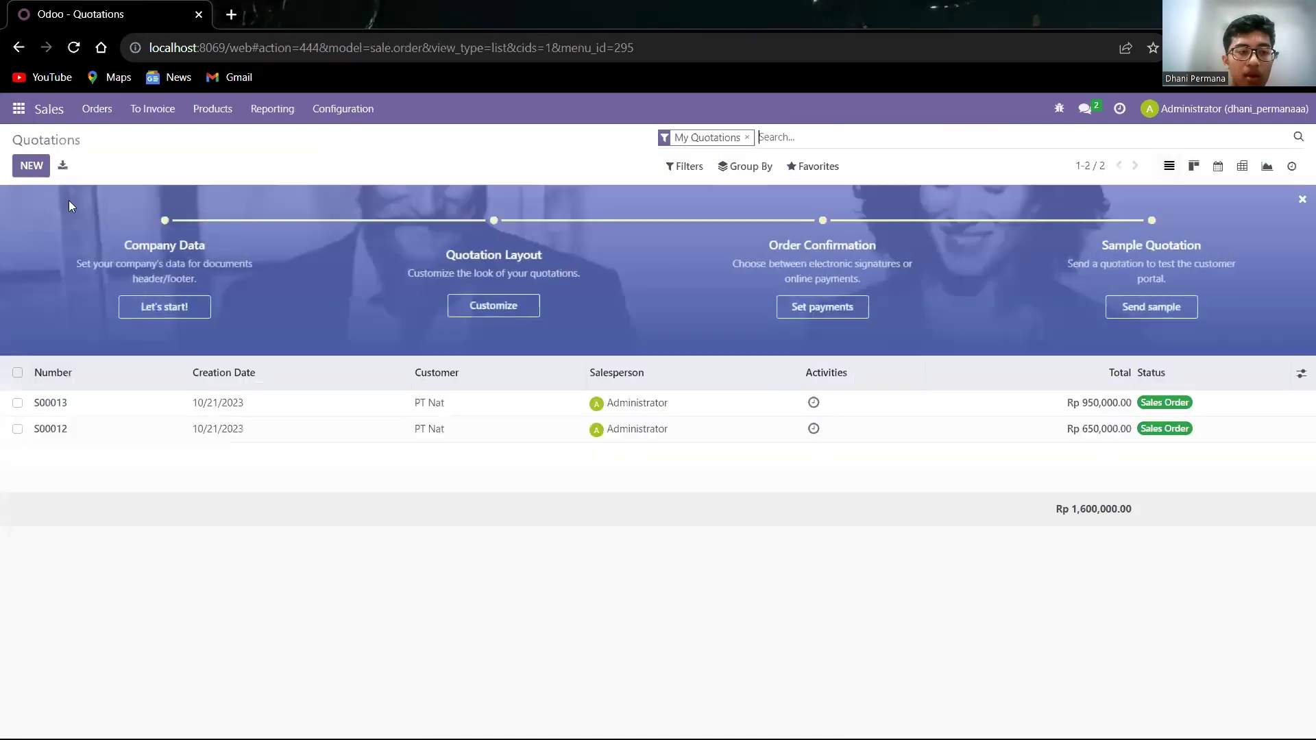
left_click(30, 166)
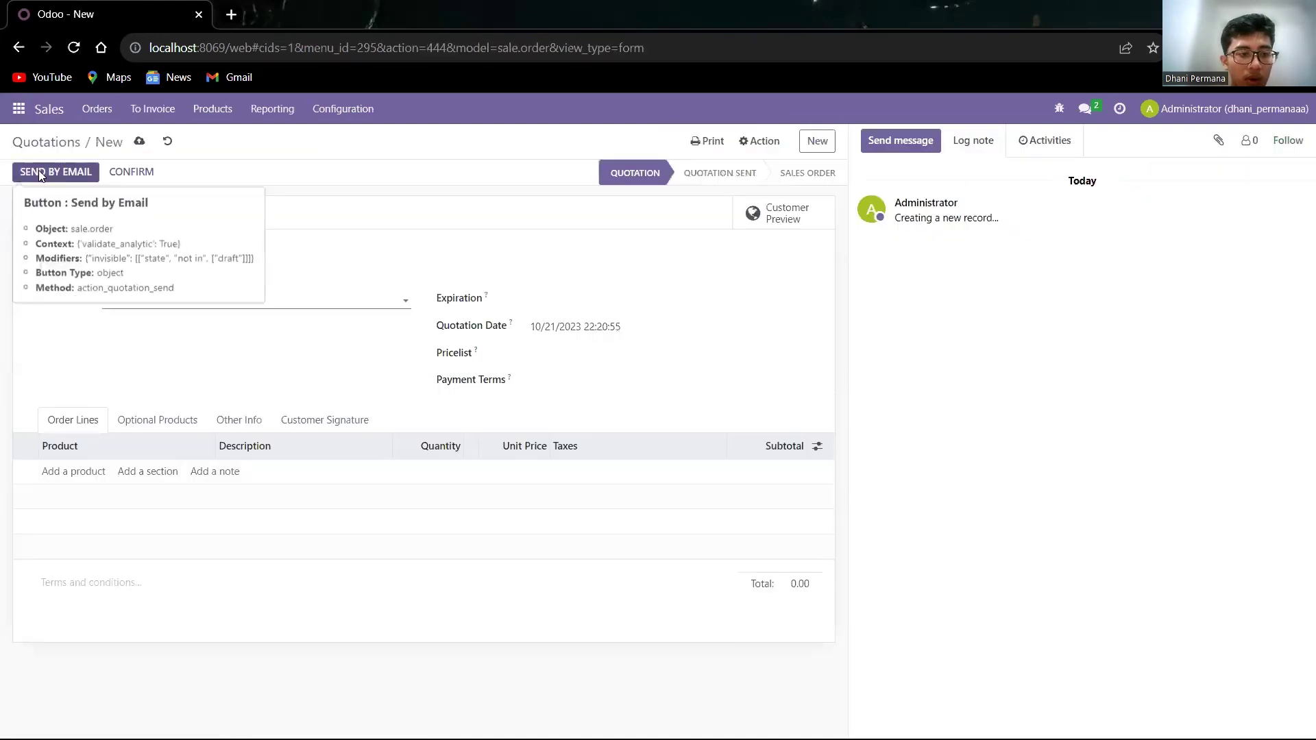
left_click(242, 314)
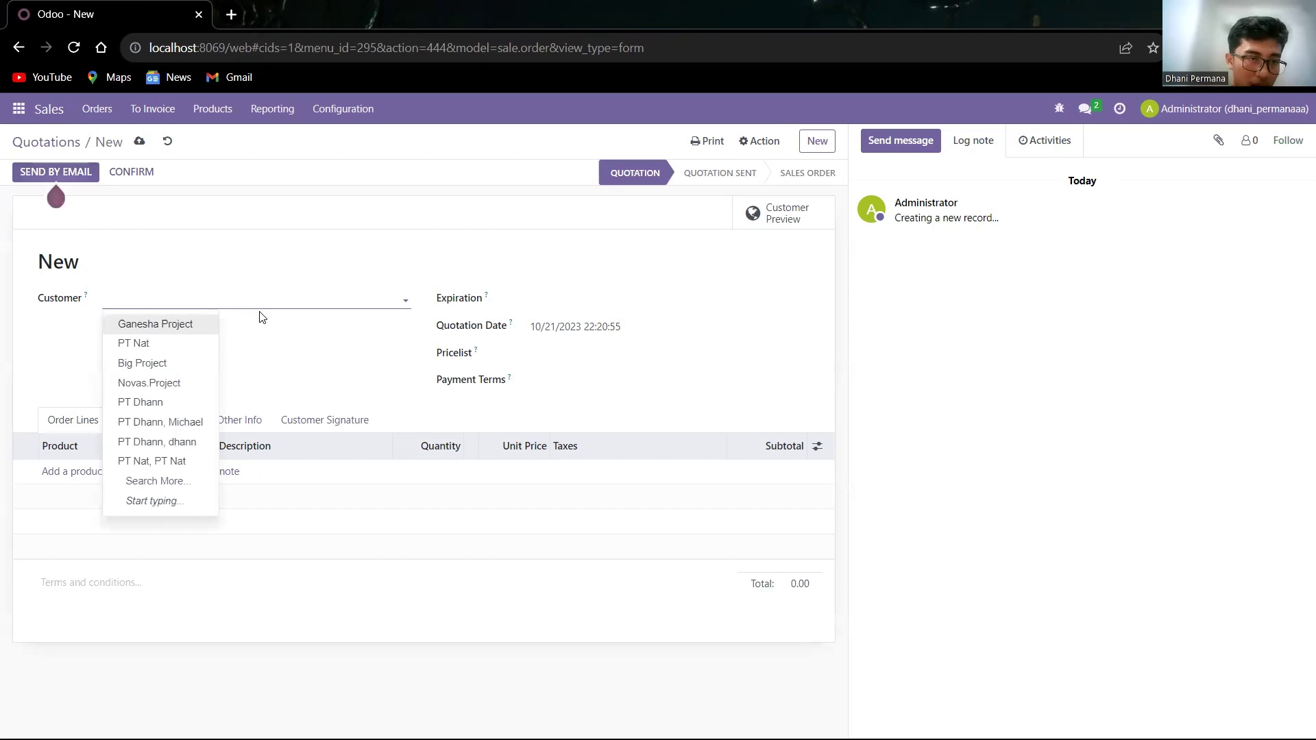
left_click(135, 343)
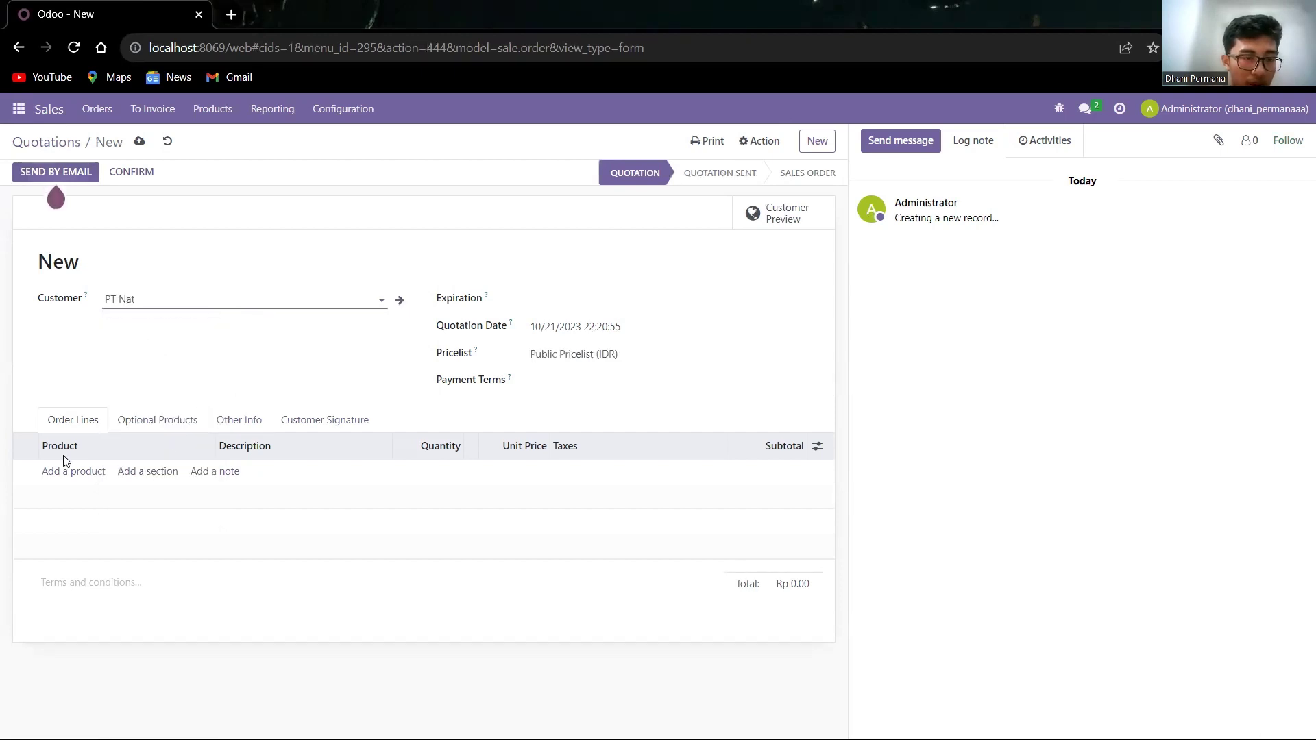
- Add the product Kursii to the quotation with a quantity of 50 and a unit price of 13,000
left_click(69, 472)
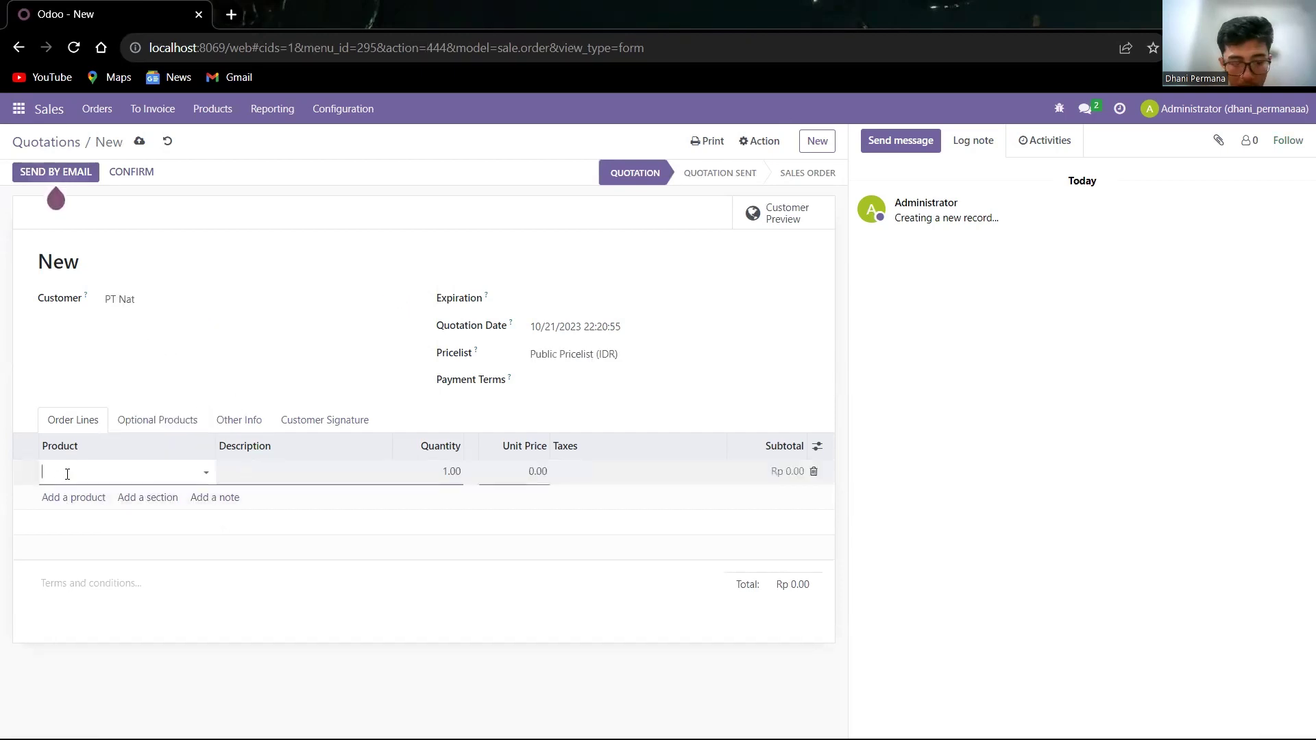
type("Kur")
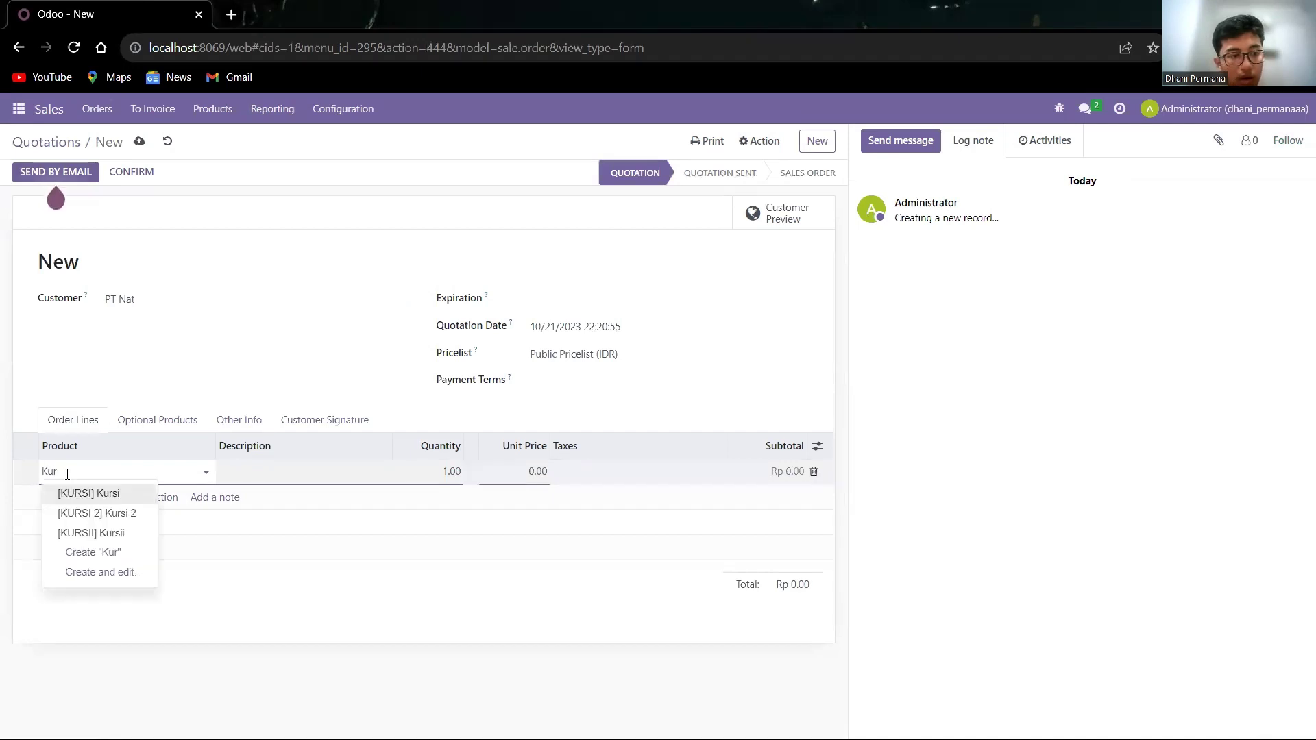
left_click(124, 534)
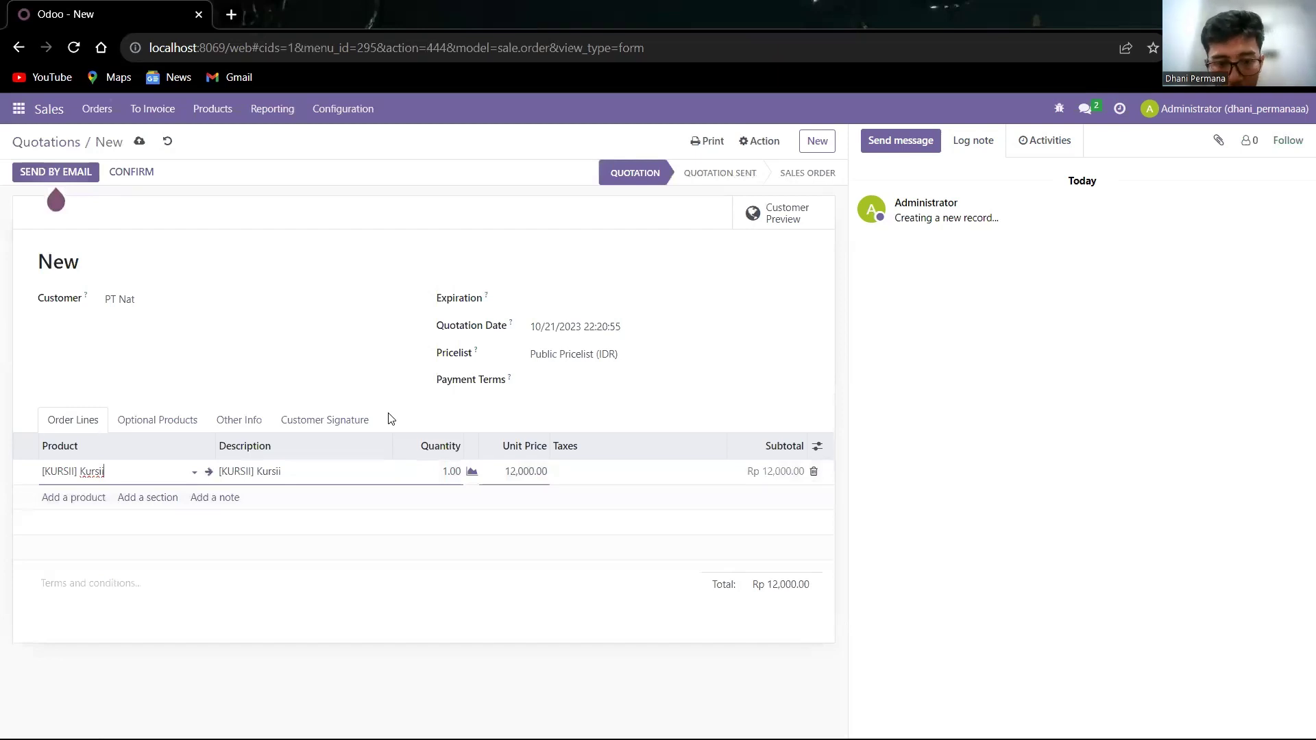
key("alt+Tab")
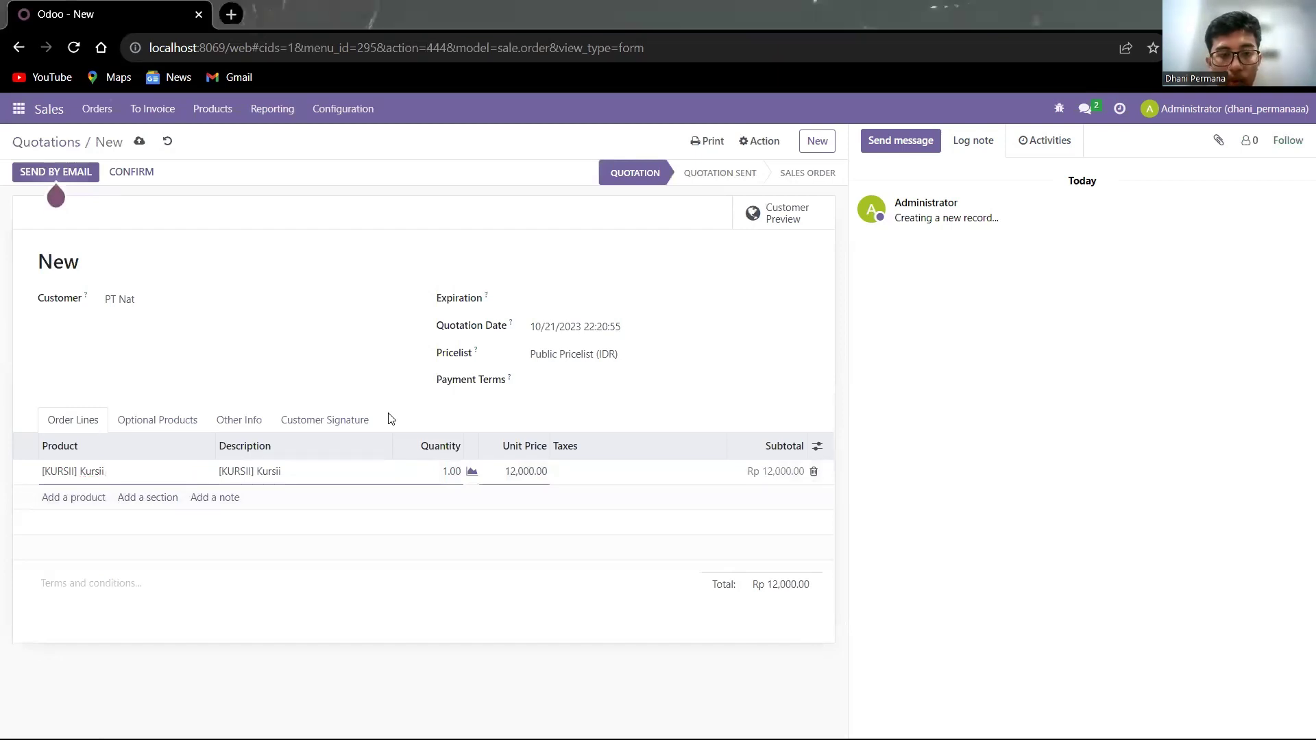
left_click(453, 474)
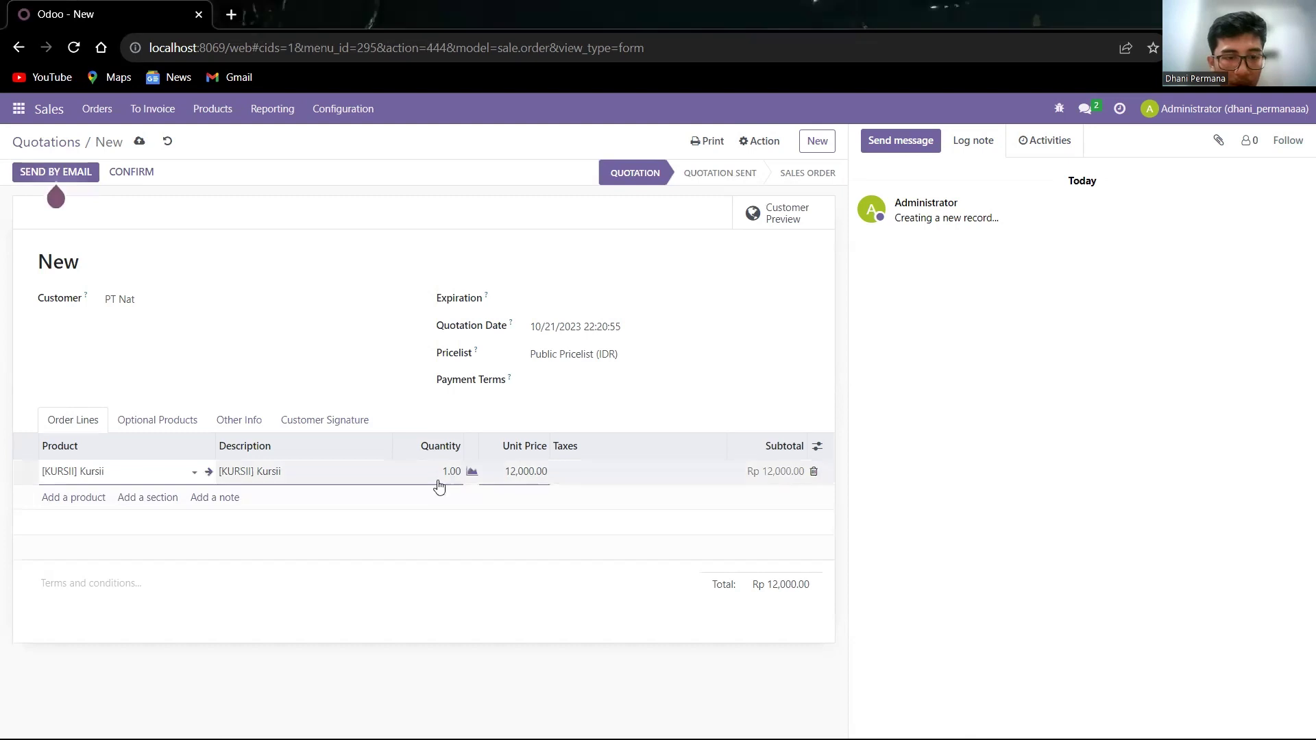
type("50")
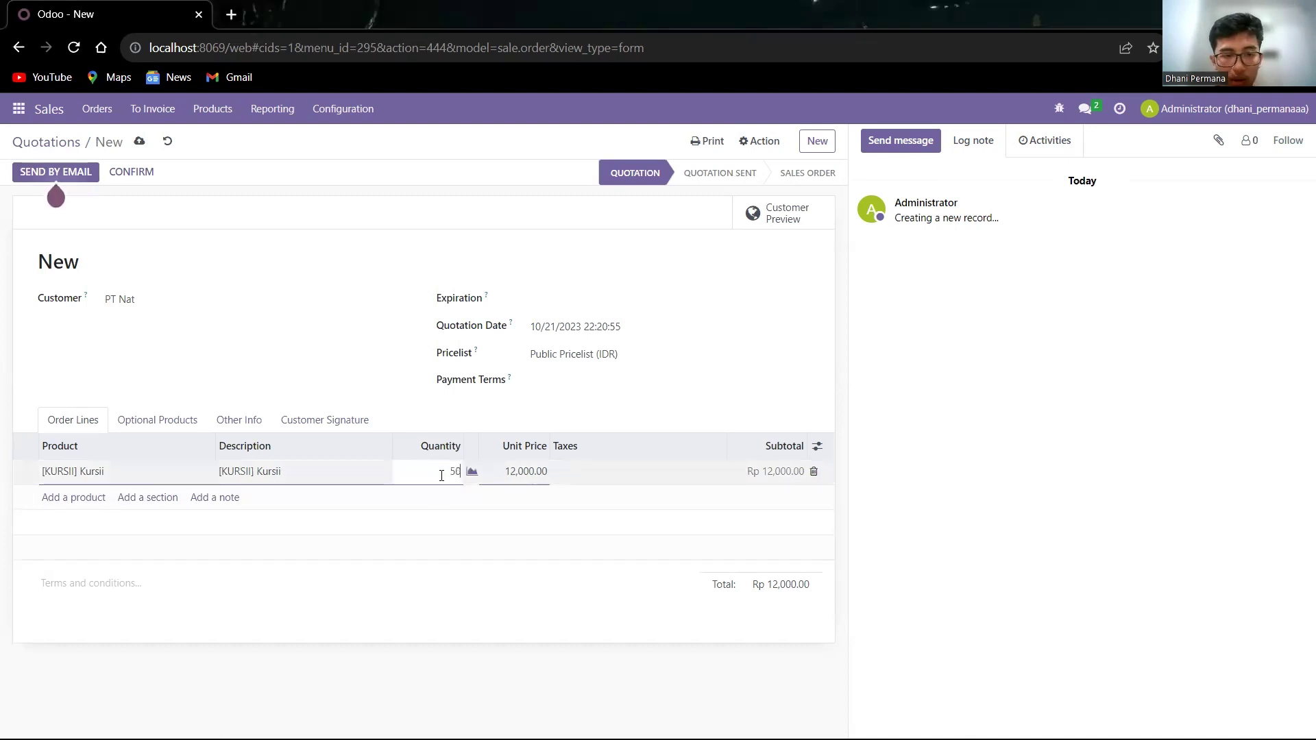
key("Tab")
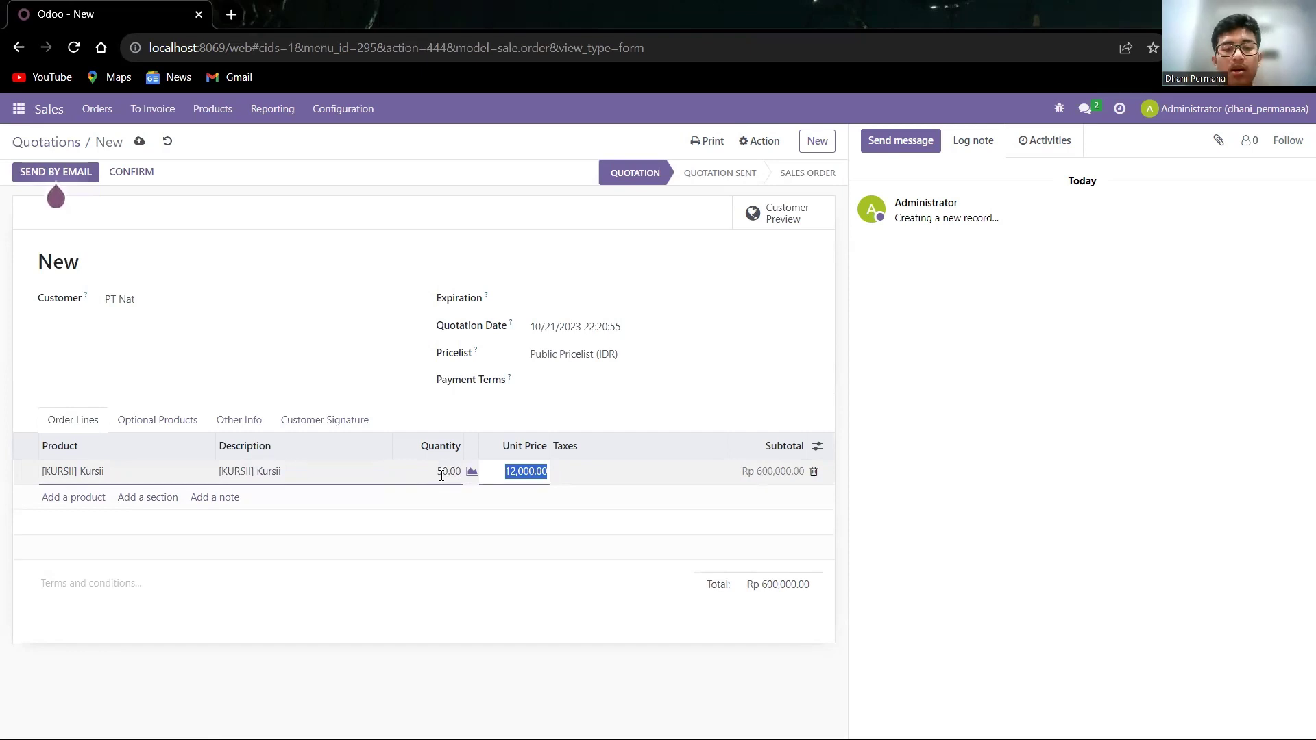
key("Home")
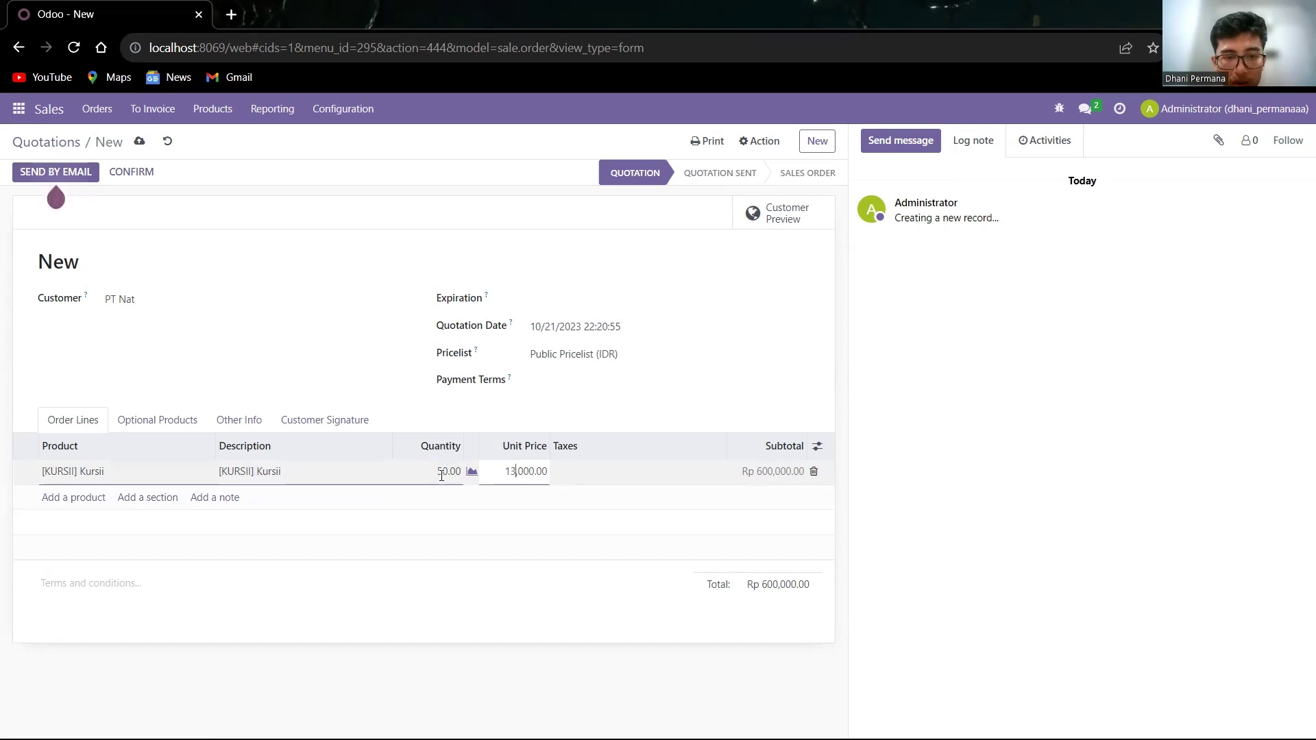
key("Return")
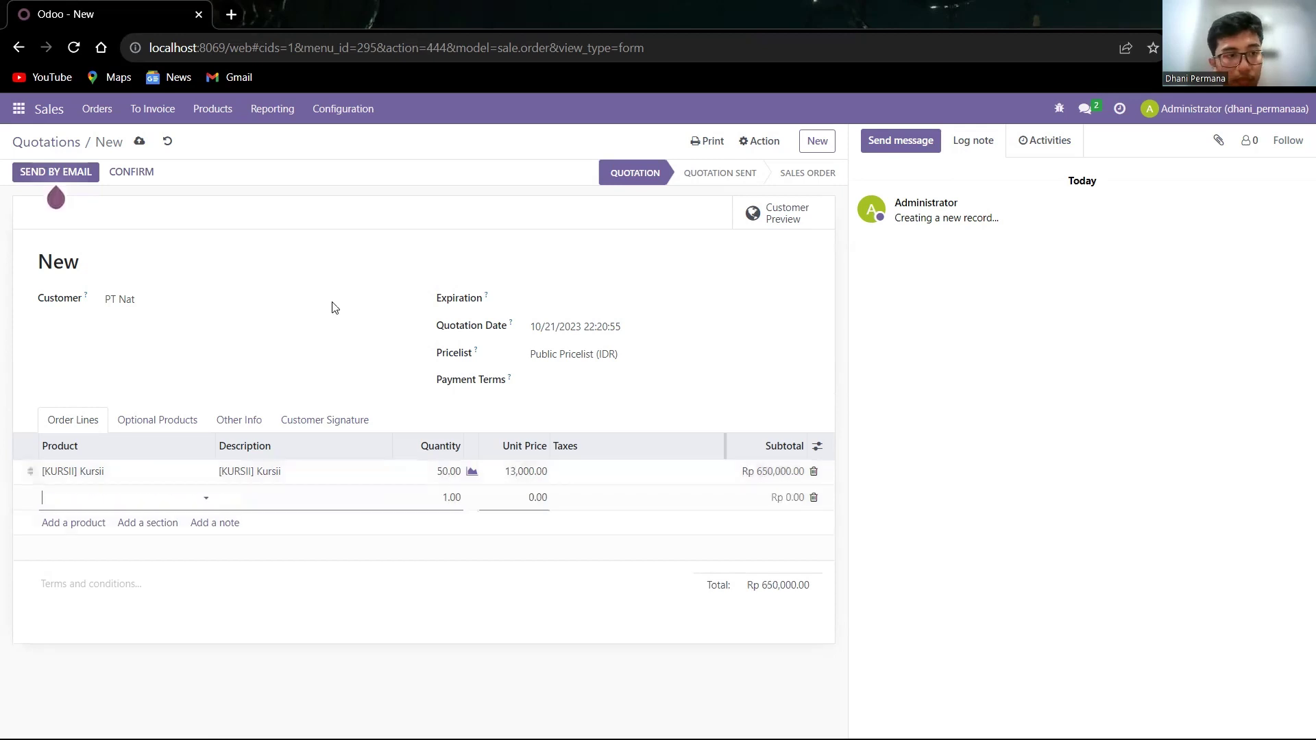
- Confirm the Kursii quotation as a sales order and create a regular invoice for it
left_click(145, 177)
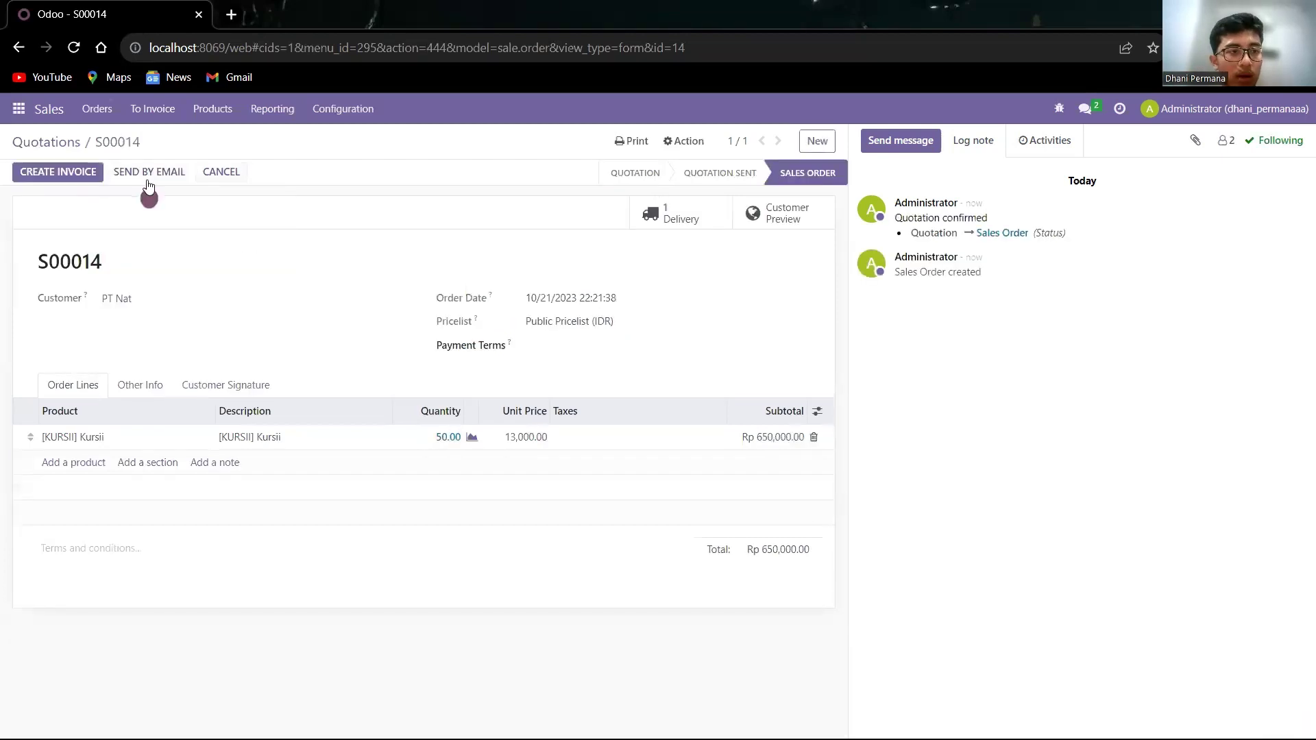
left_click(50, 172)
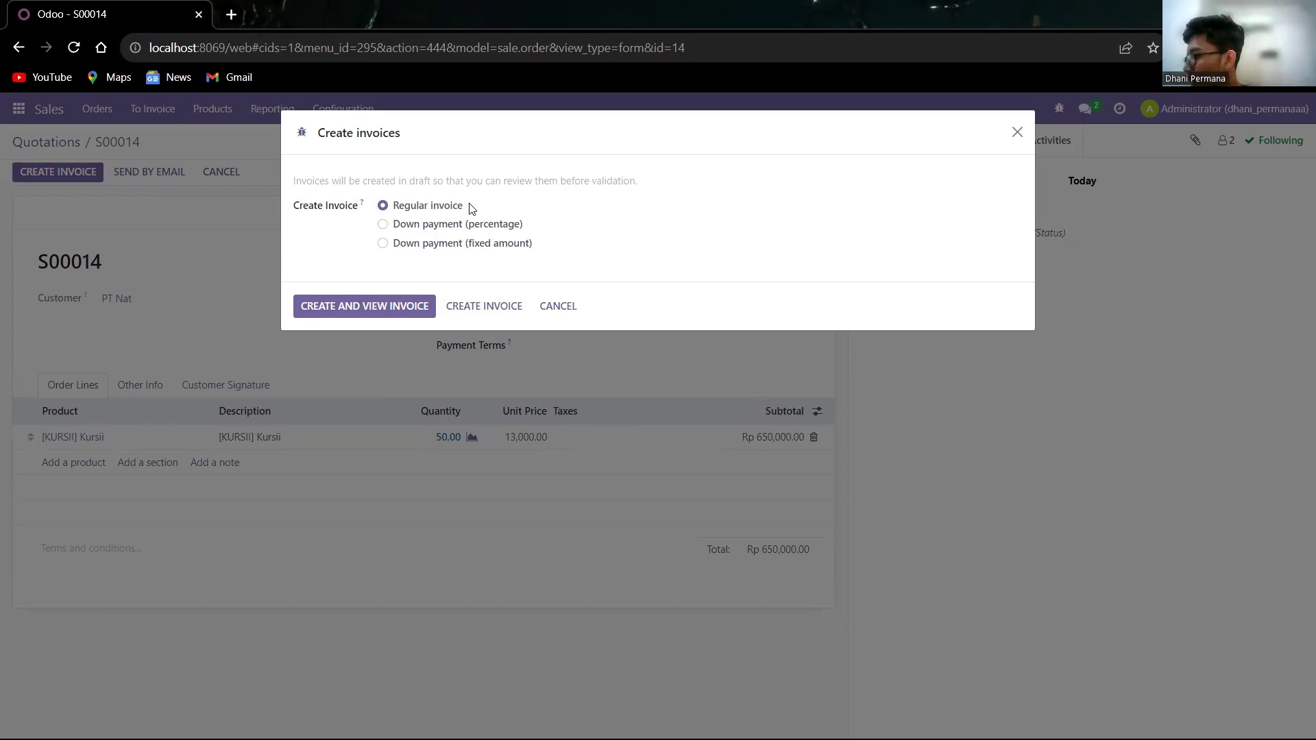
left_click(518, 308)
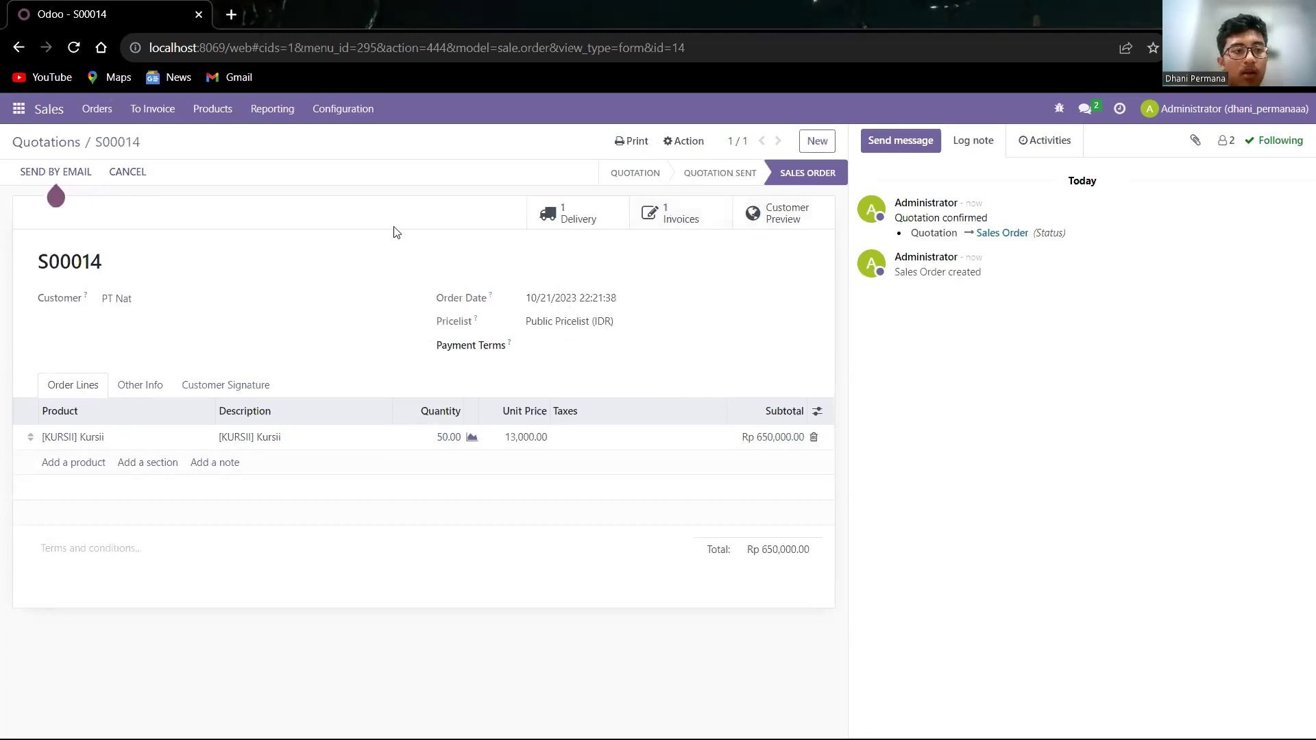
- Create another new quotation for the customer PT Nat
left_click(817, 141)
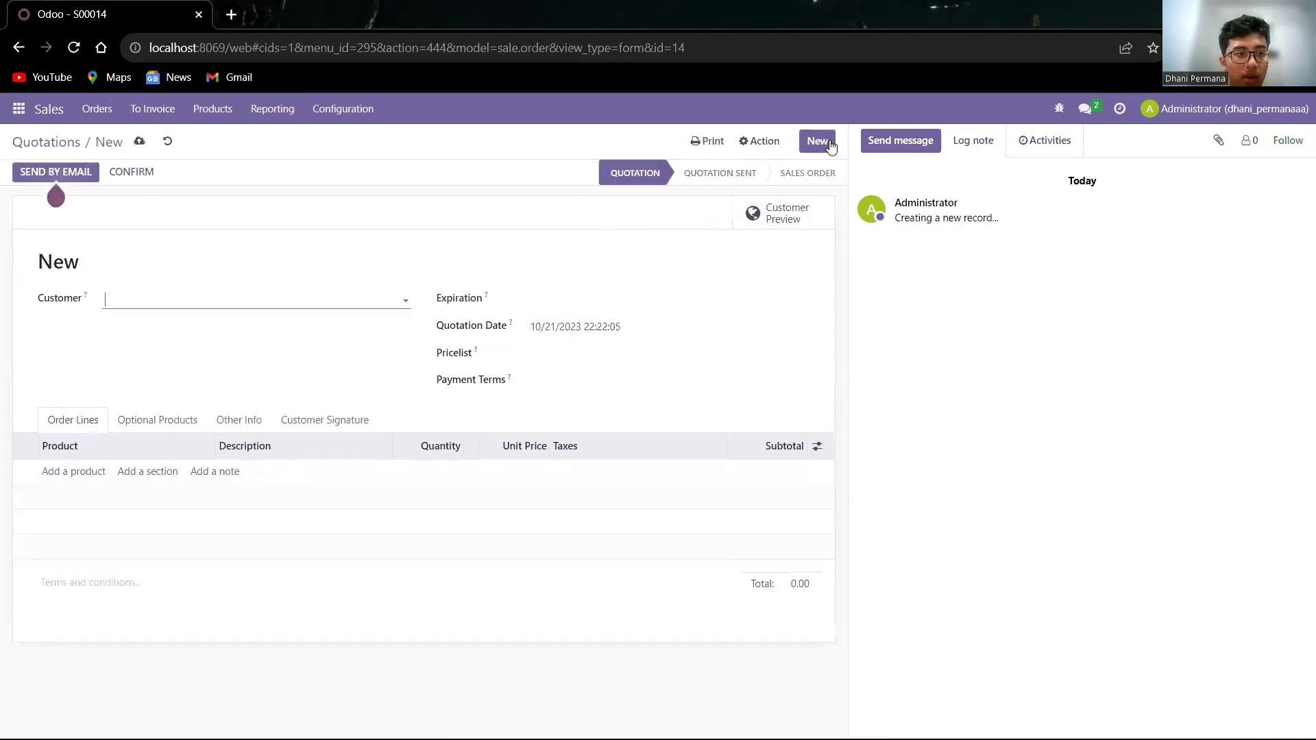
type("P")
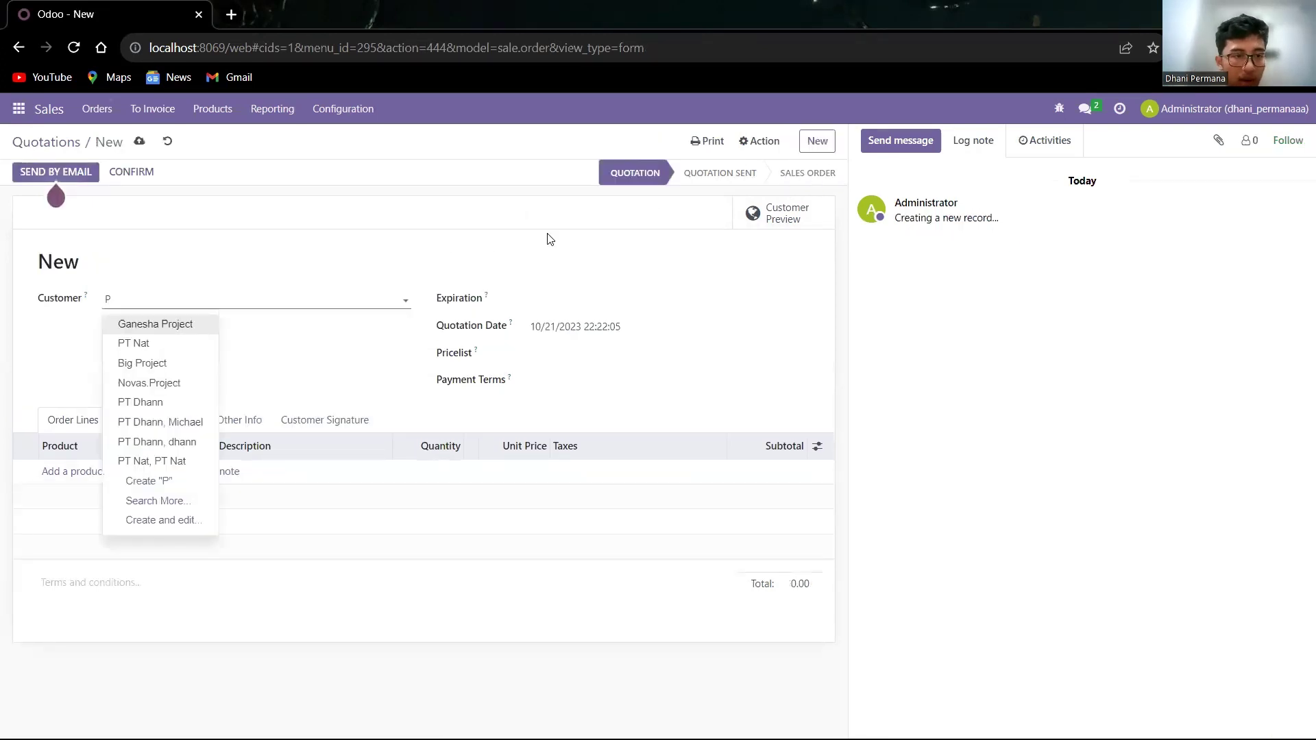
left_click(160, 343)
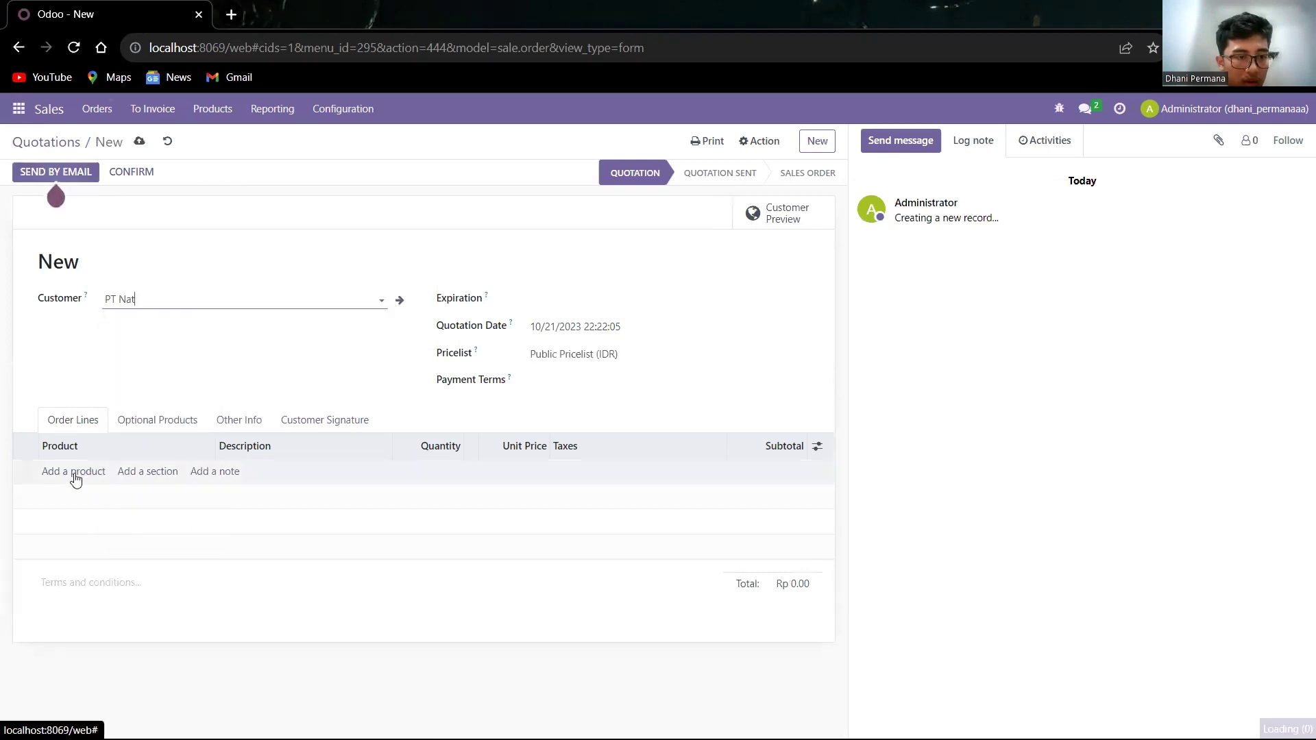
- Add the product Mejaa to the quotation with a quantity of 50 and a unit price of 19,000
left_click(74, 473)
type("Meja")
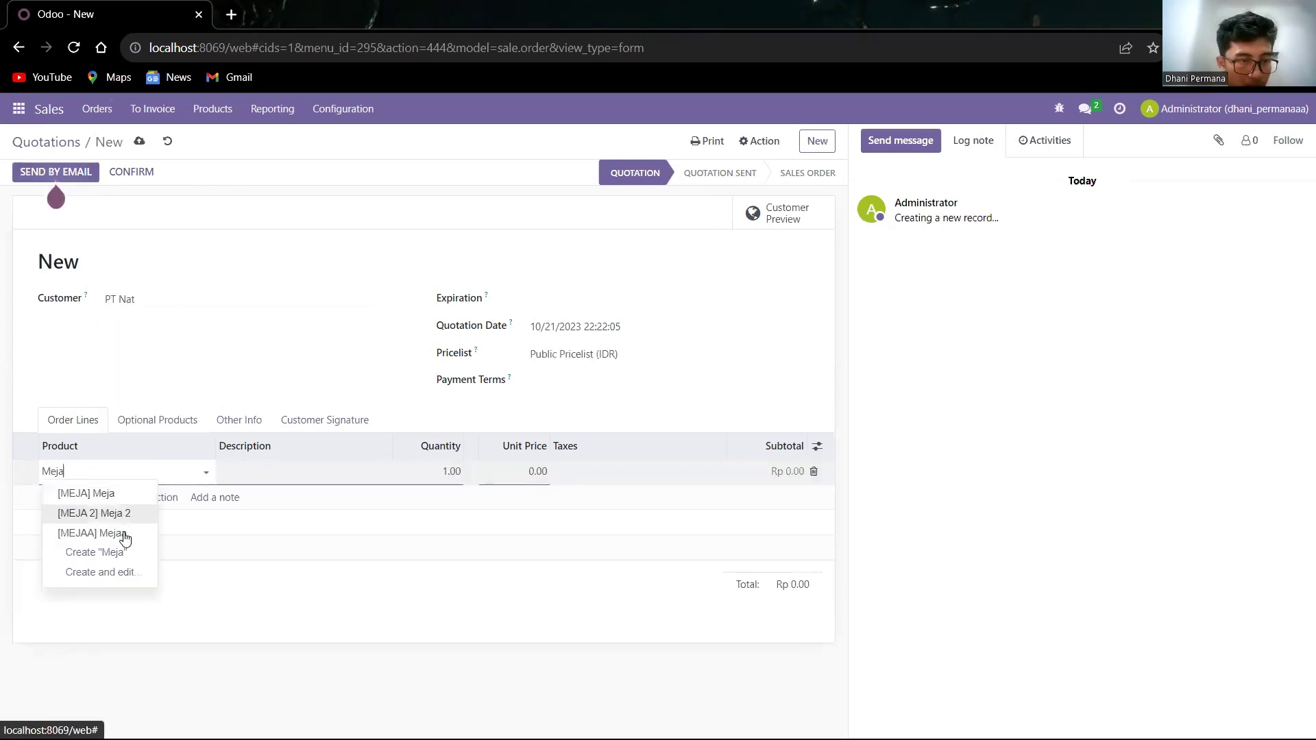
left_click(126, 538)
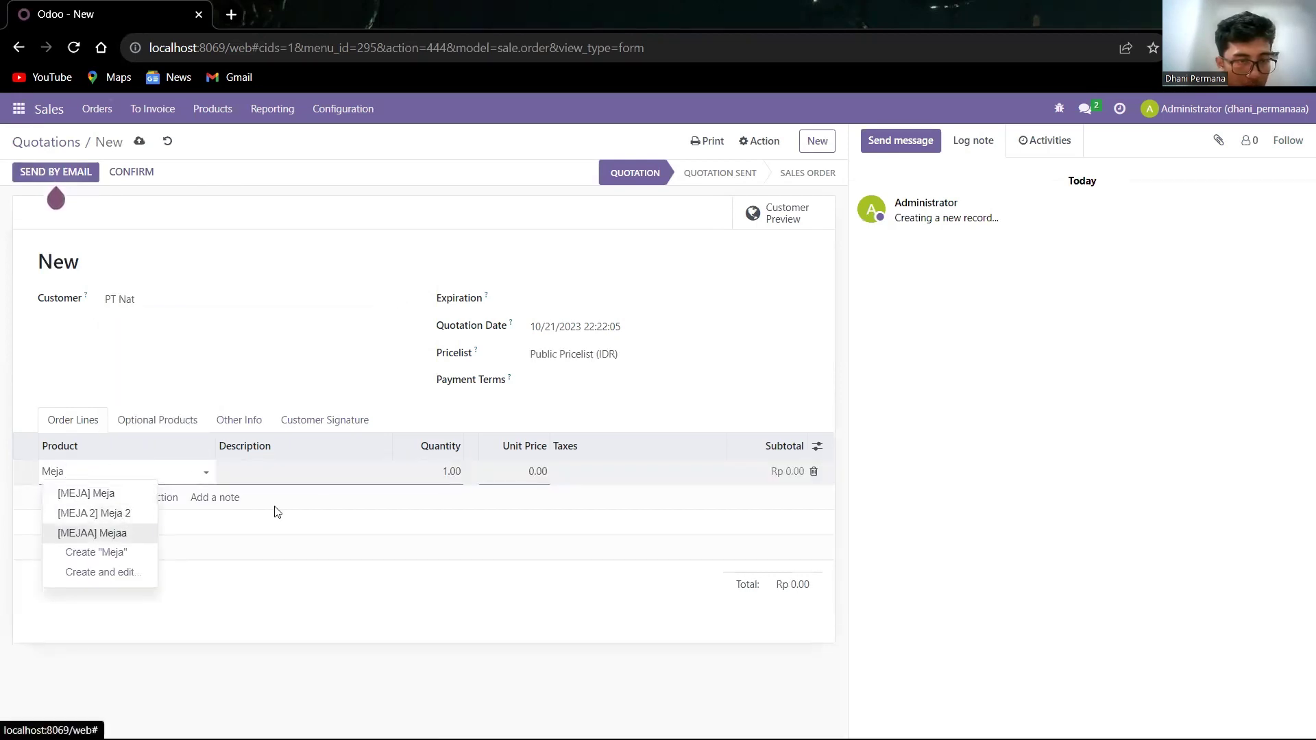
left_click(456, 471)
double_click(457, 471)
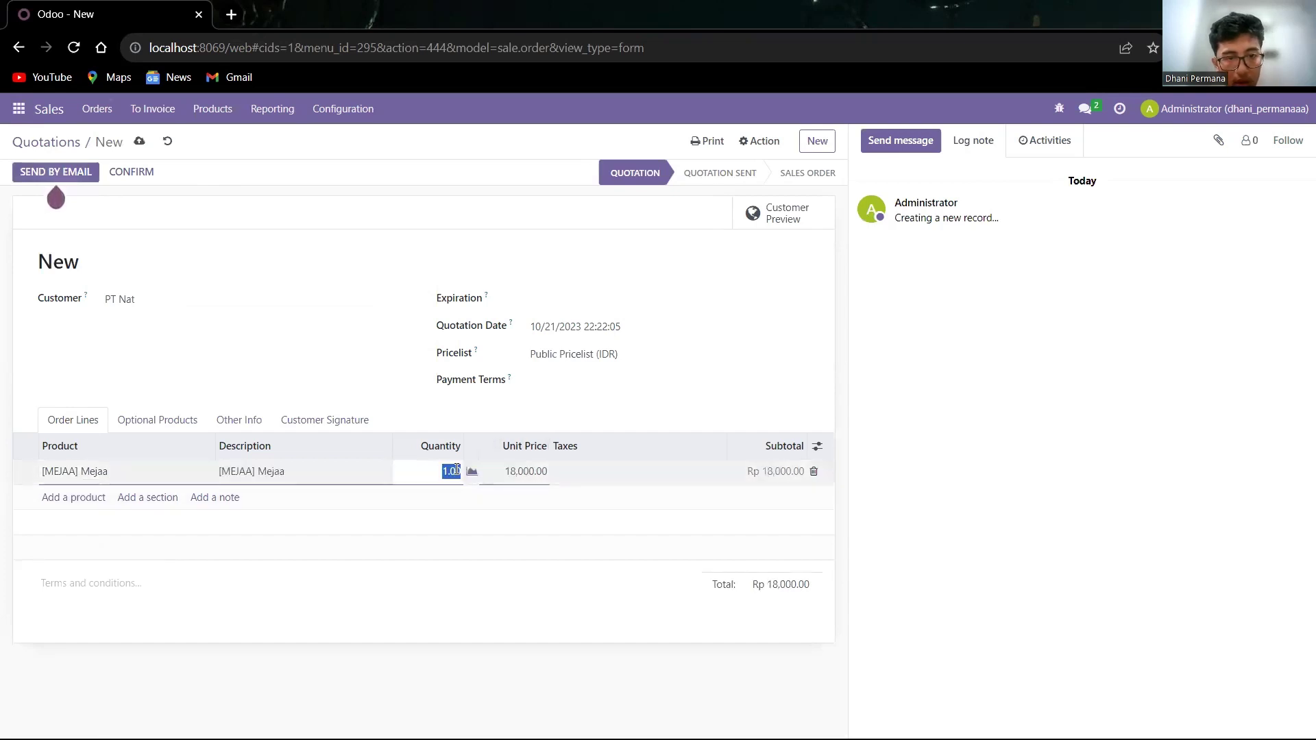
type("50")
key("Tab")
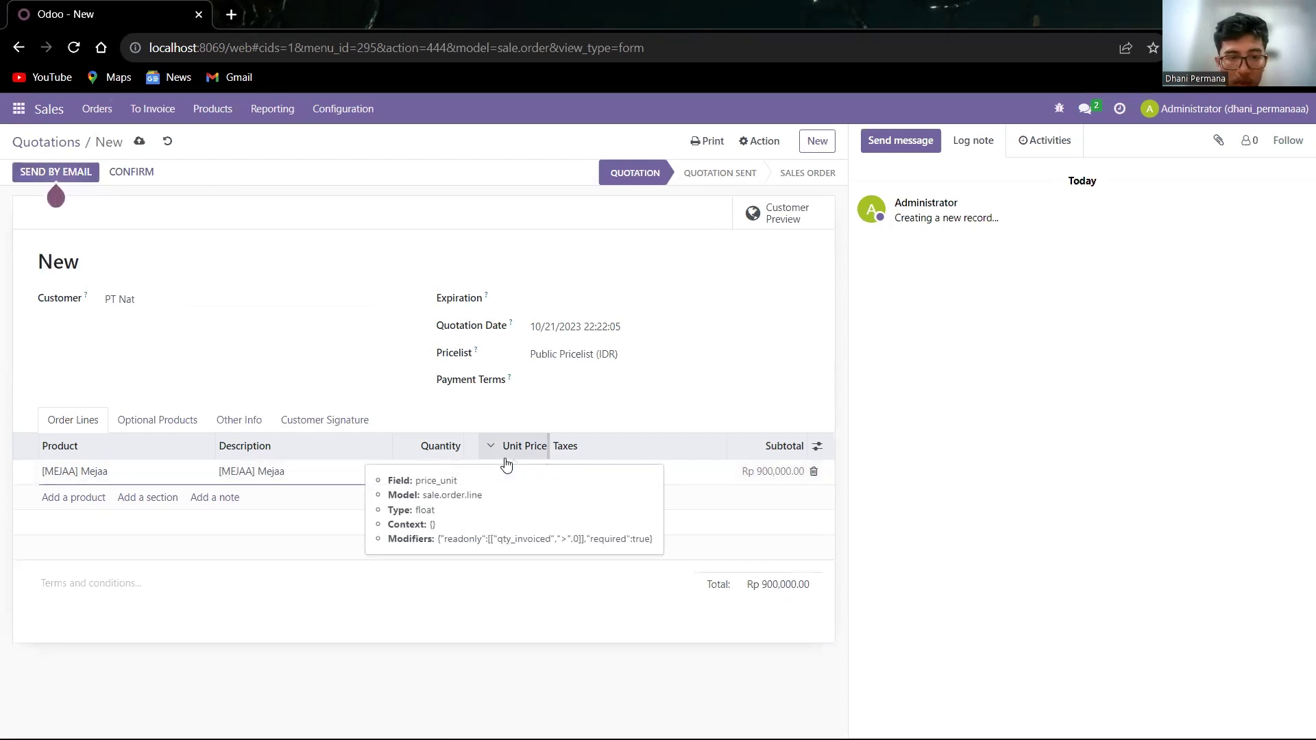
type("19000")
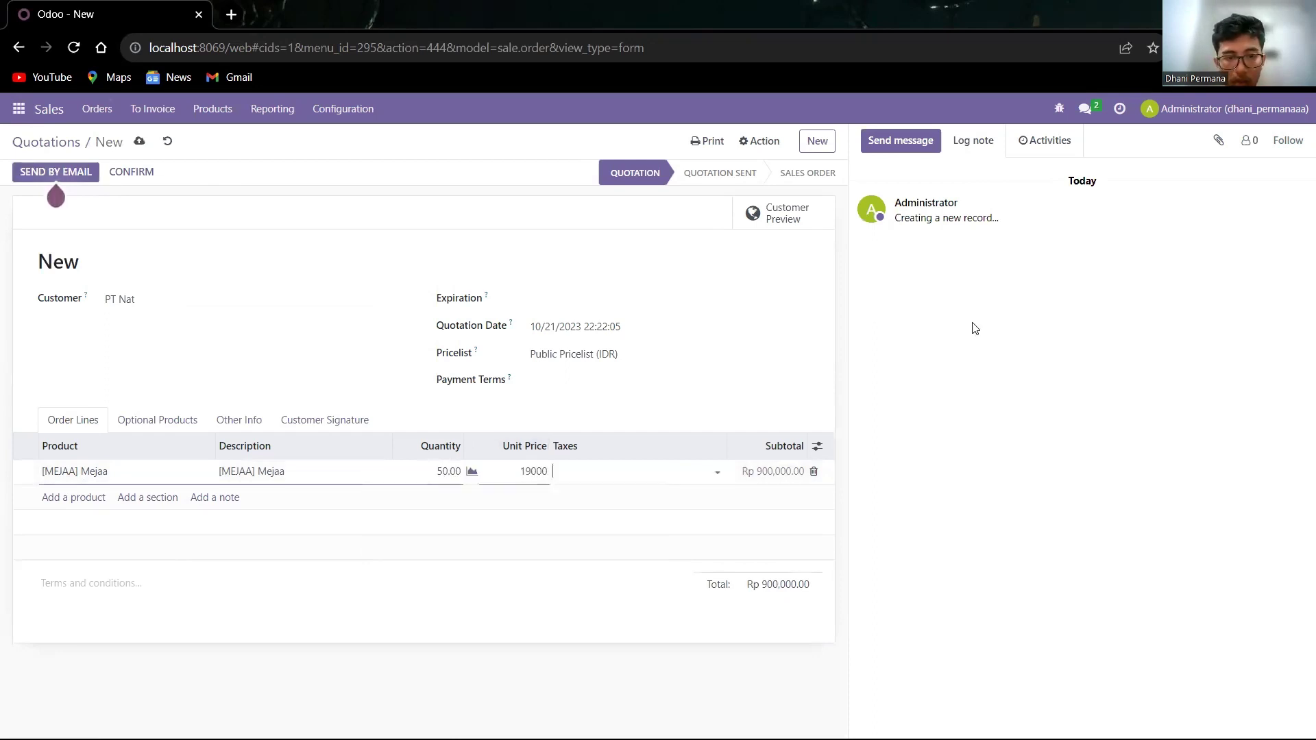
key("Return")
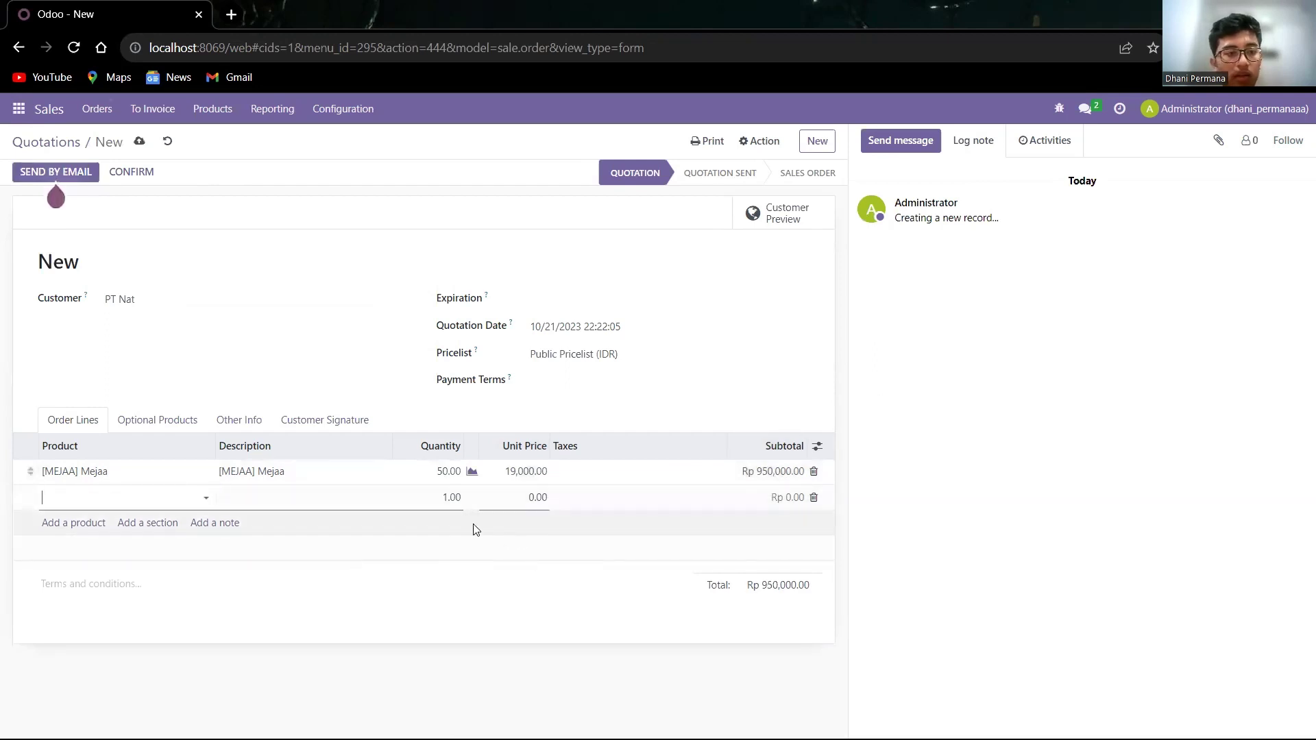
- Confirm the Mejaa quotation as a sales order and create a regular invoice for it
left_click(135, 180)
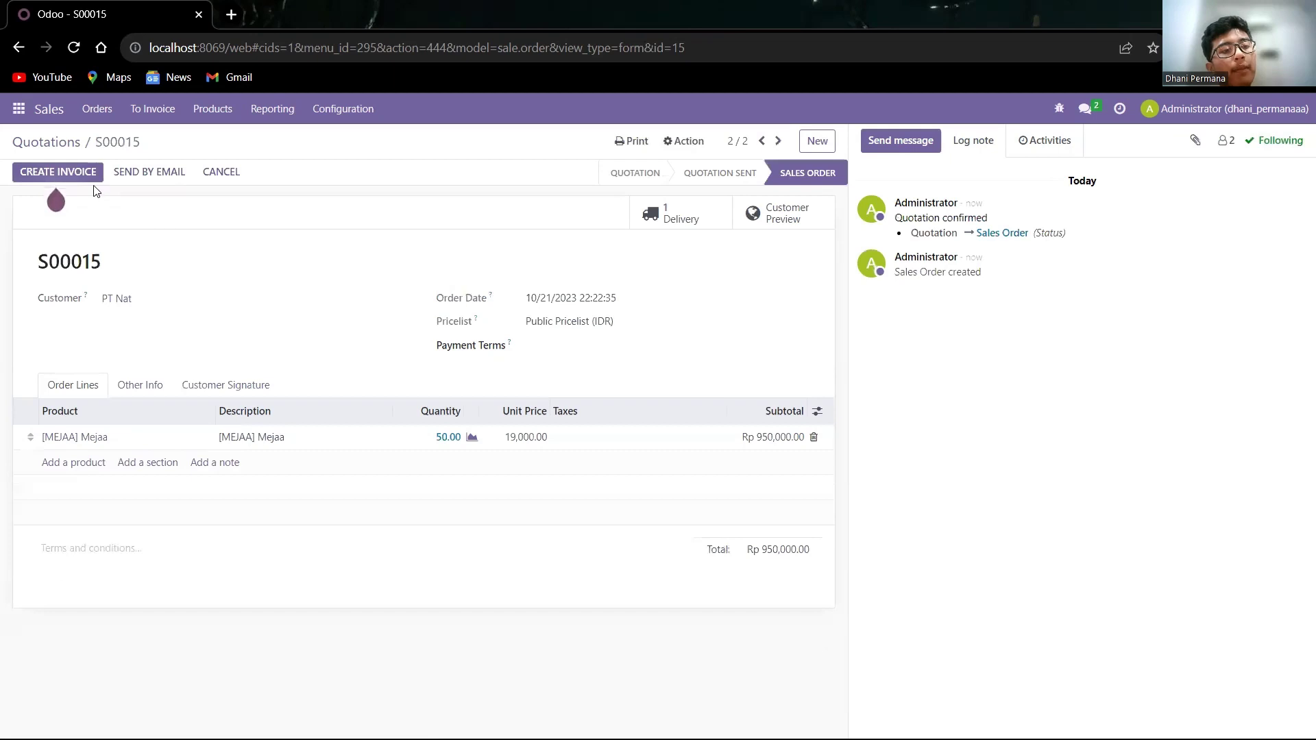
left_click(81, 172)
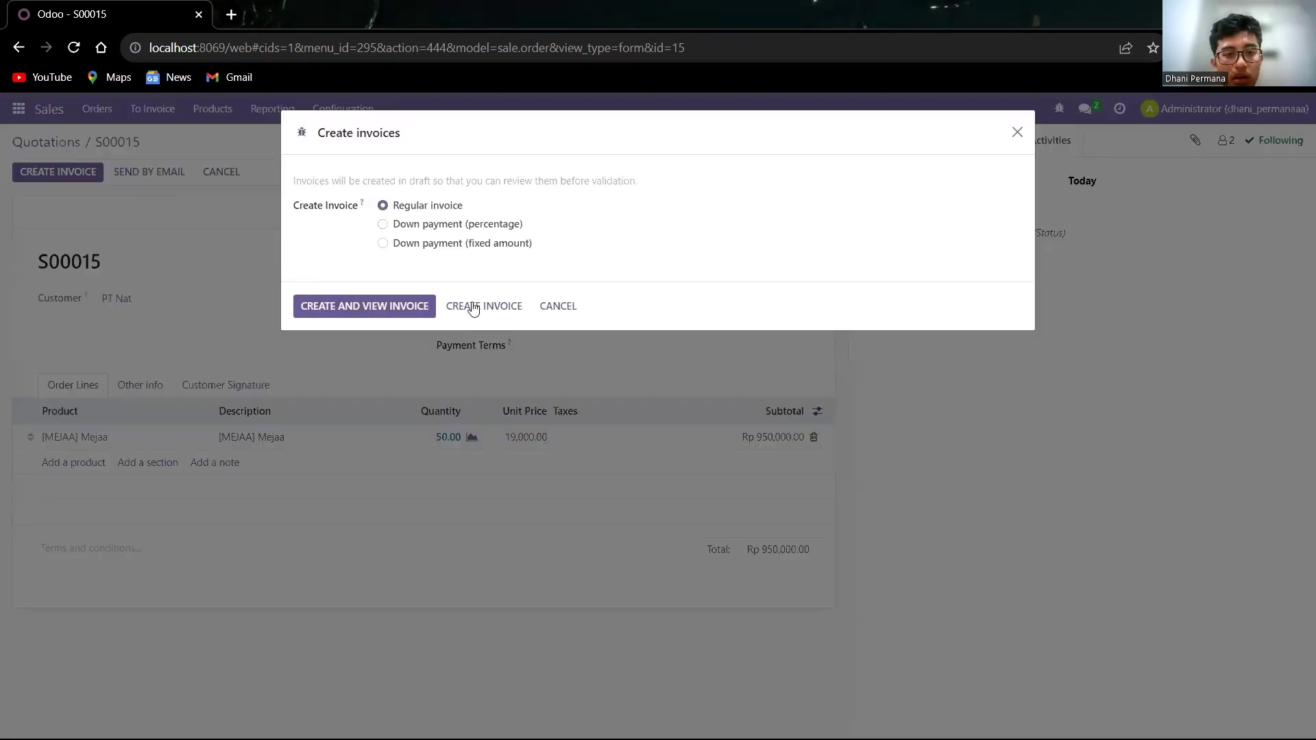
left_click(472, 309)
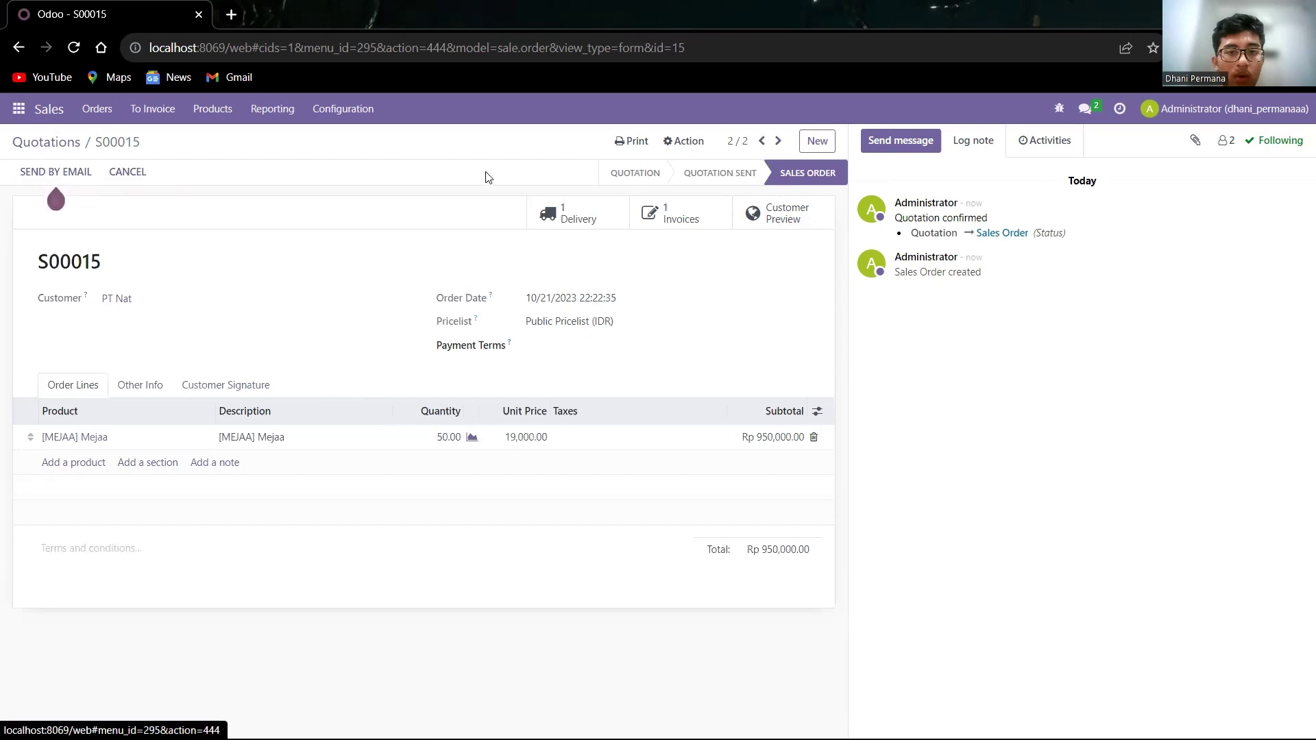
- Confirm the draft invoice of the new Kursii sales order and register its Rp 650,000 payment in the Bank journal
left_click(50, 115)
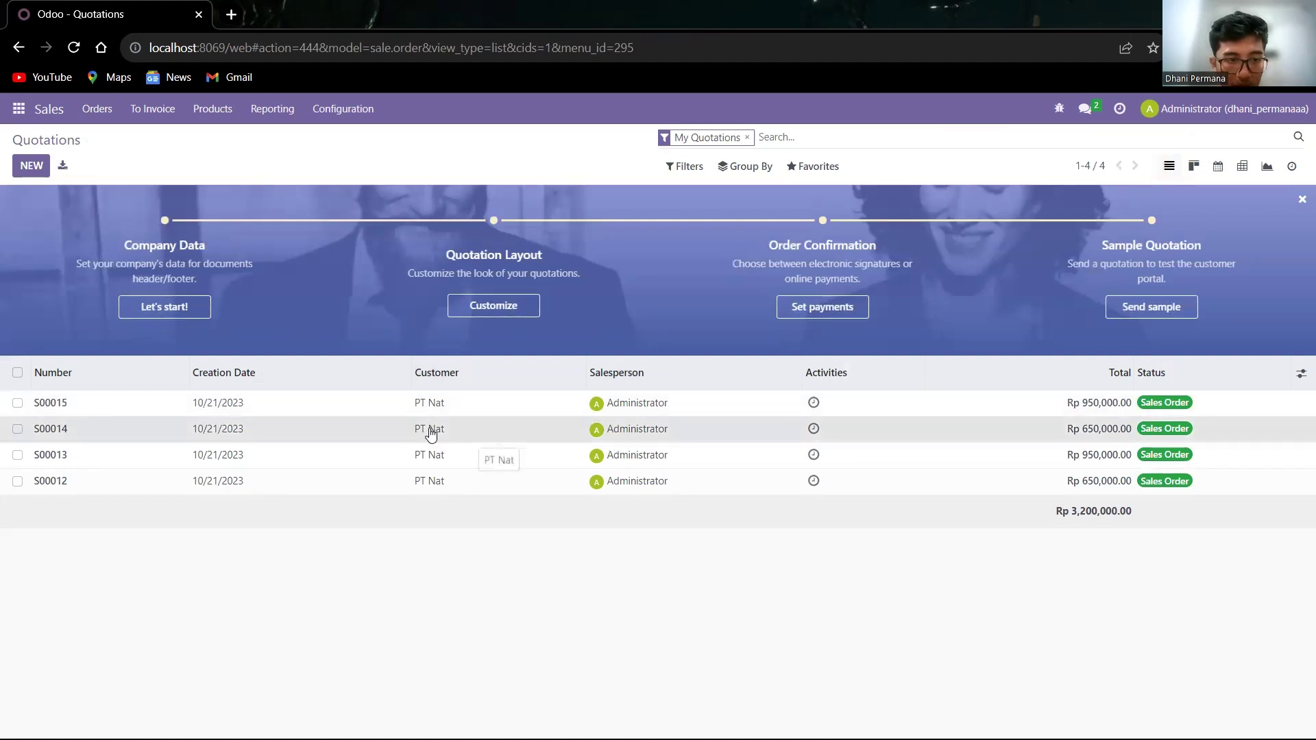
left_click(59, 432)
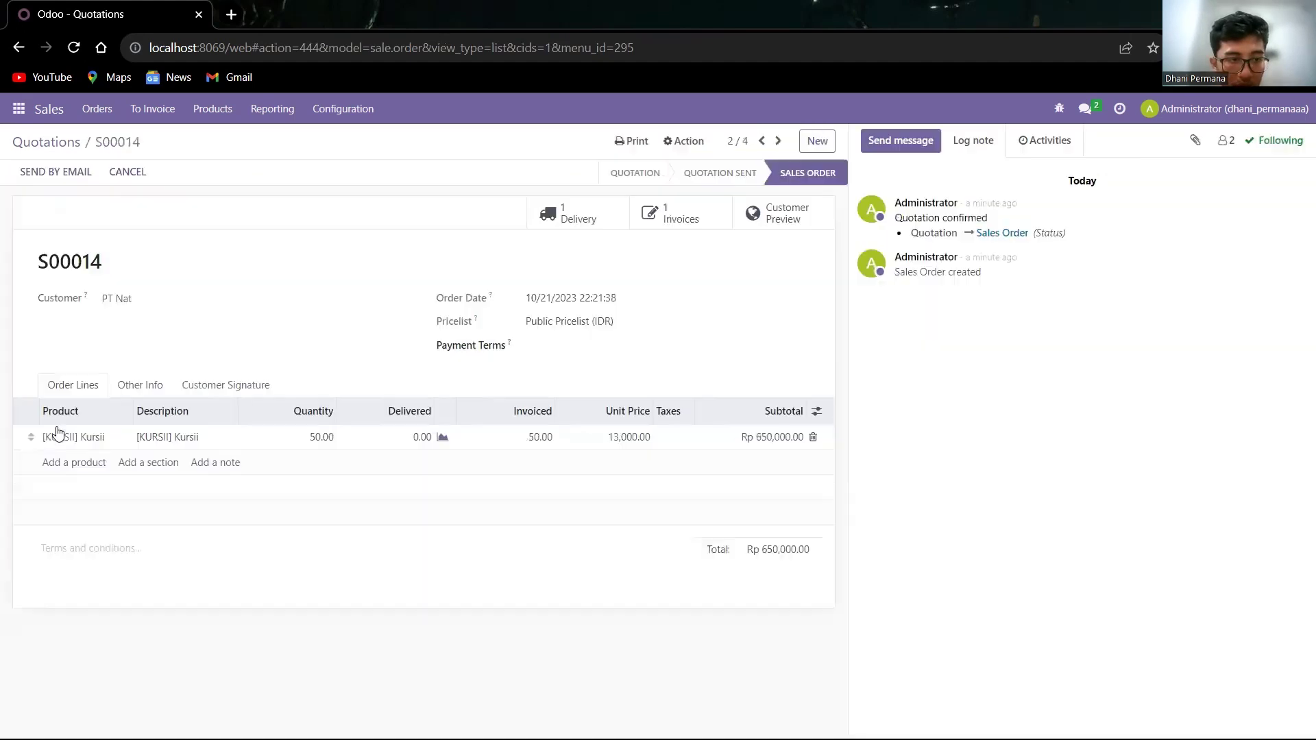
left_click(681, 218)
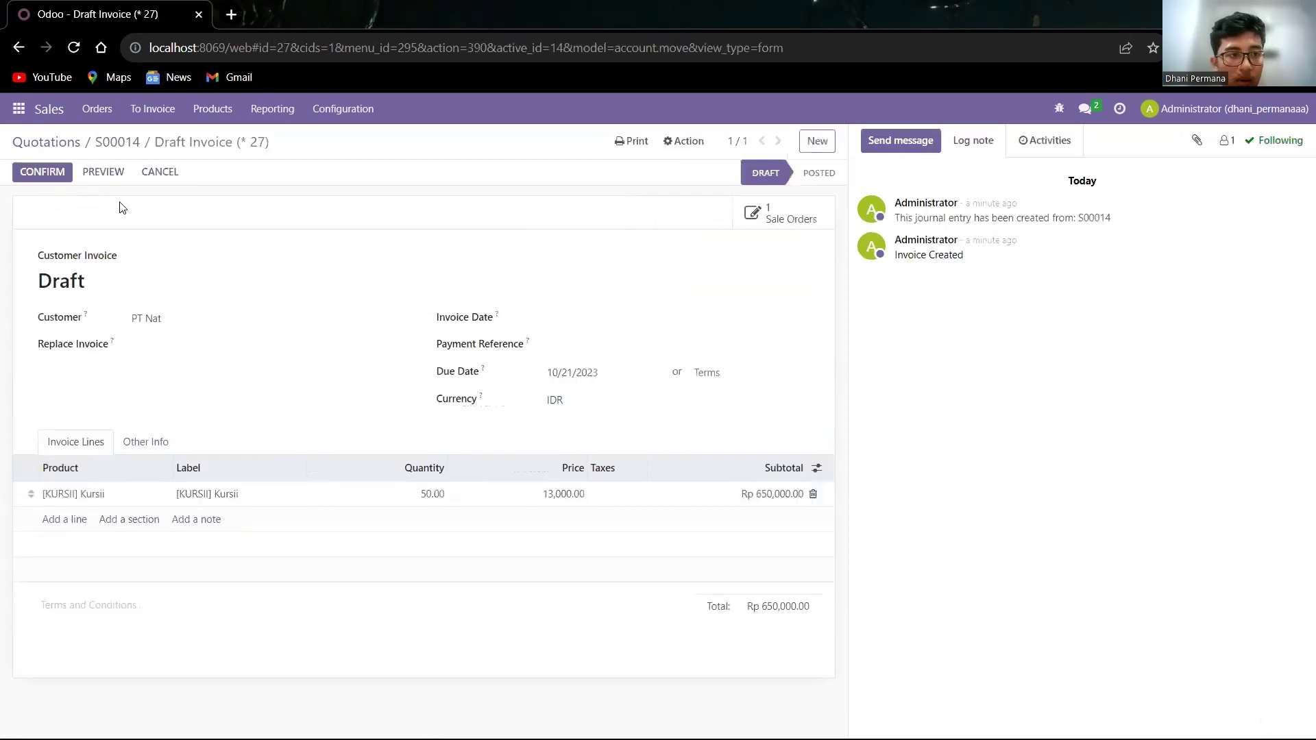
left_click(48, 173)
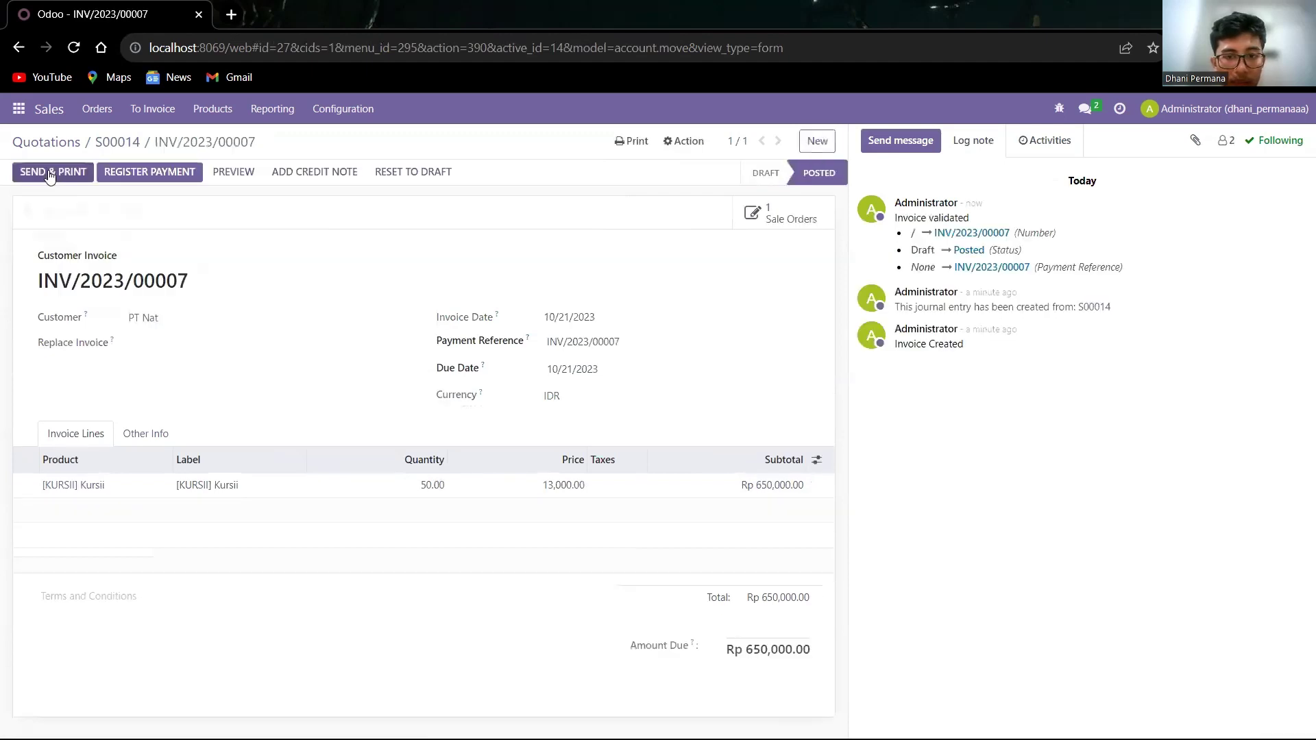
left_click(128, 179)
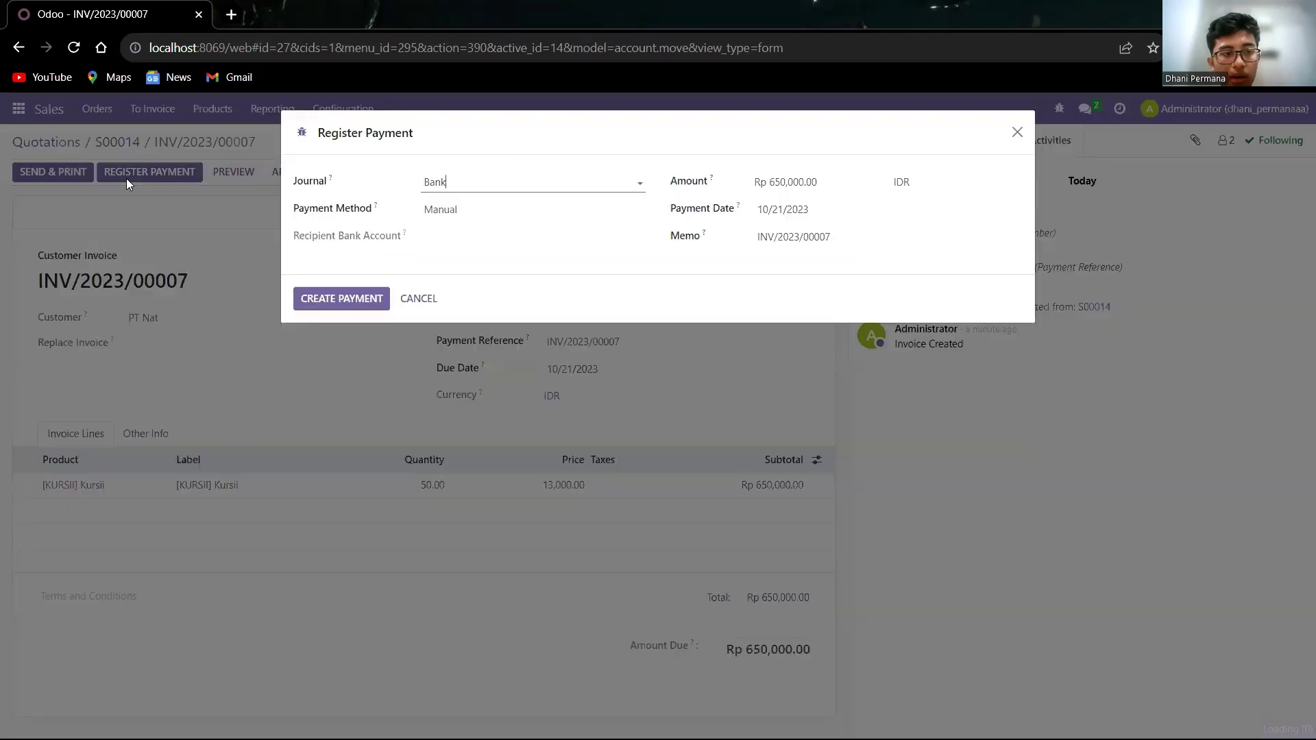
left_click(354, 301)
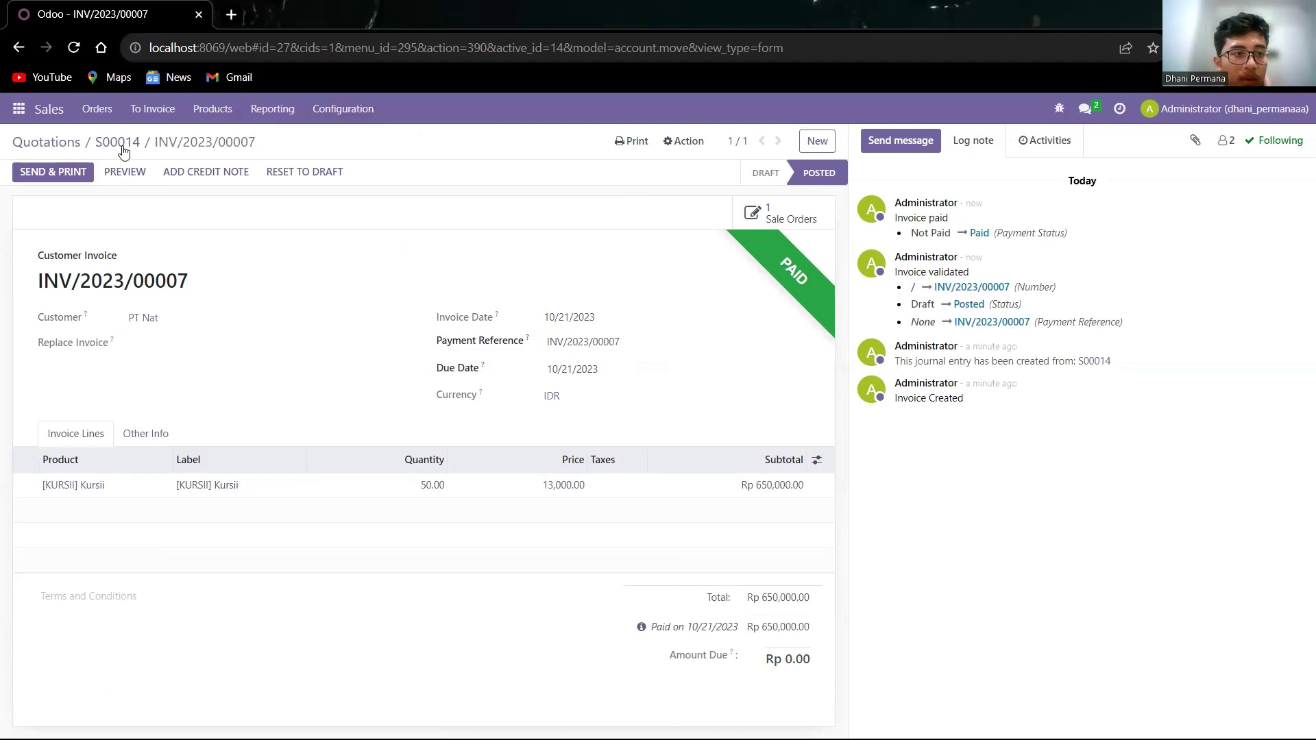
- Confirm the draft invoice of the new Mejaa sales order and register its Rp 950,000 payment in the Bank journal
left_click(49, 109)
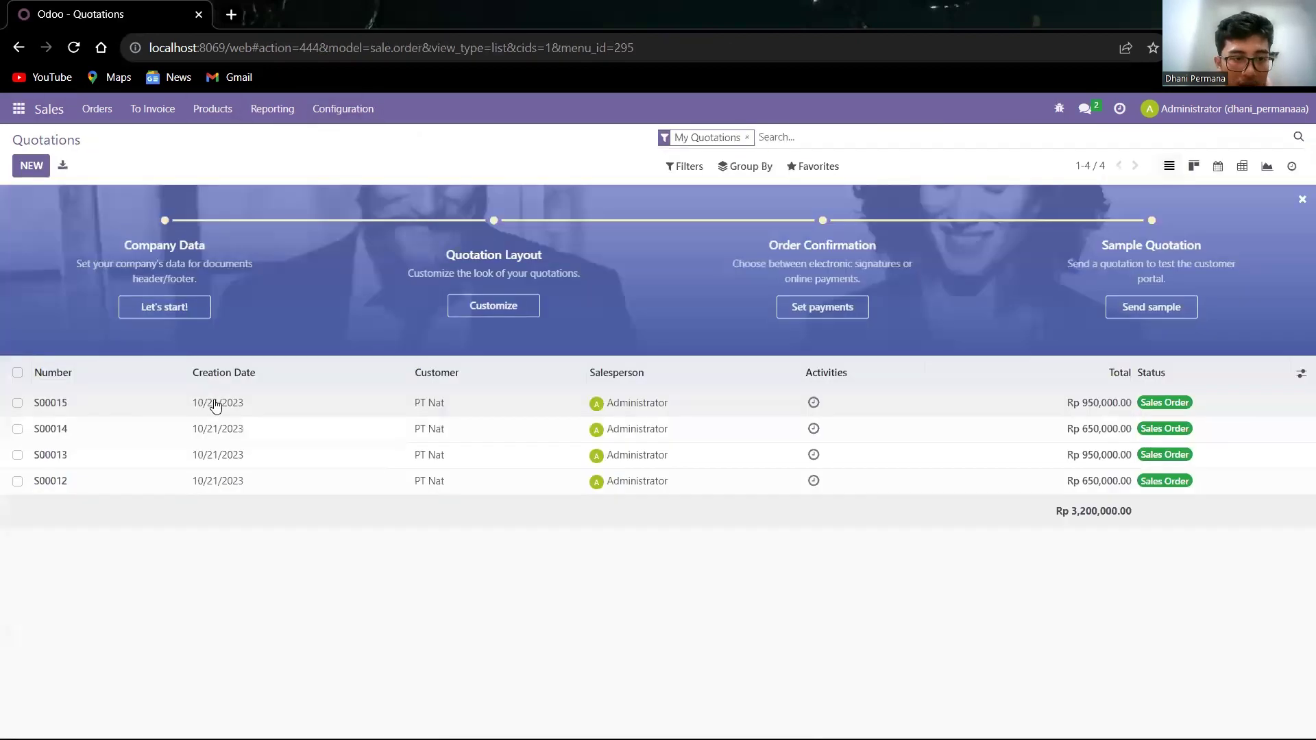
left_click(215, 408)
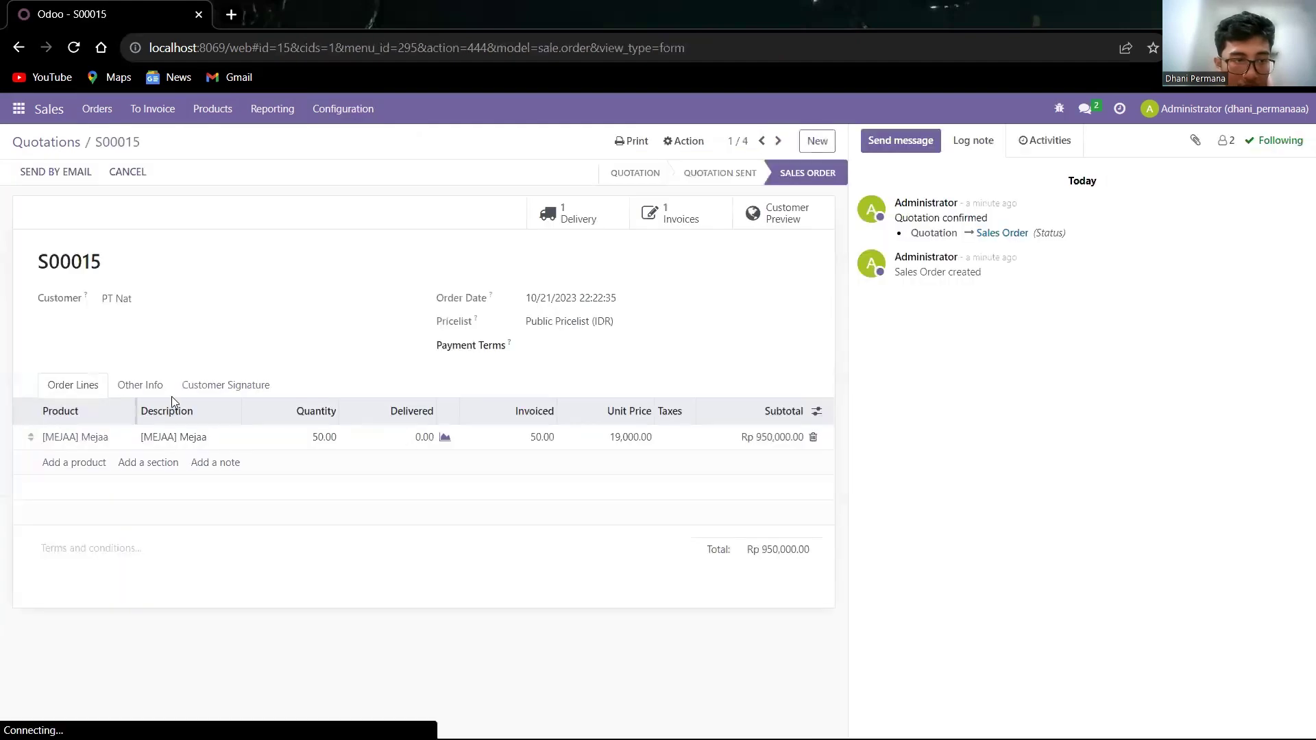
left_click(683, 219)
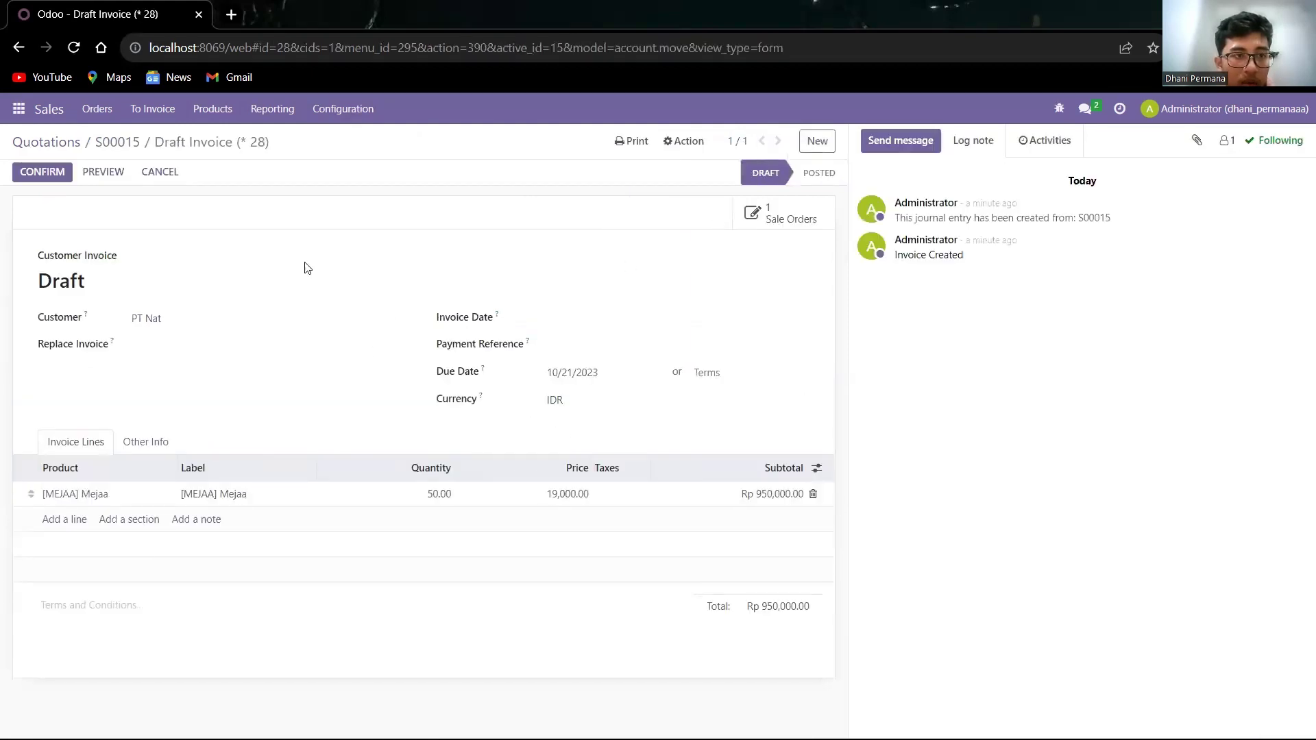
left_click(43, 173)
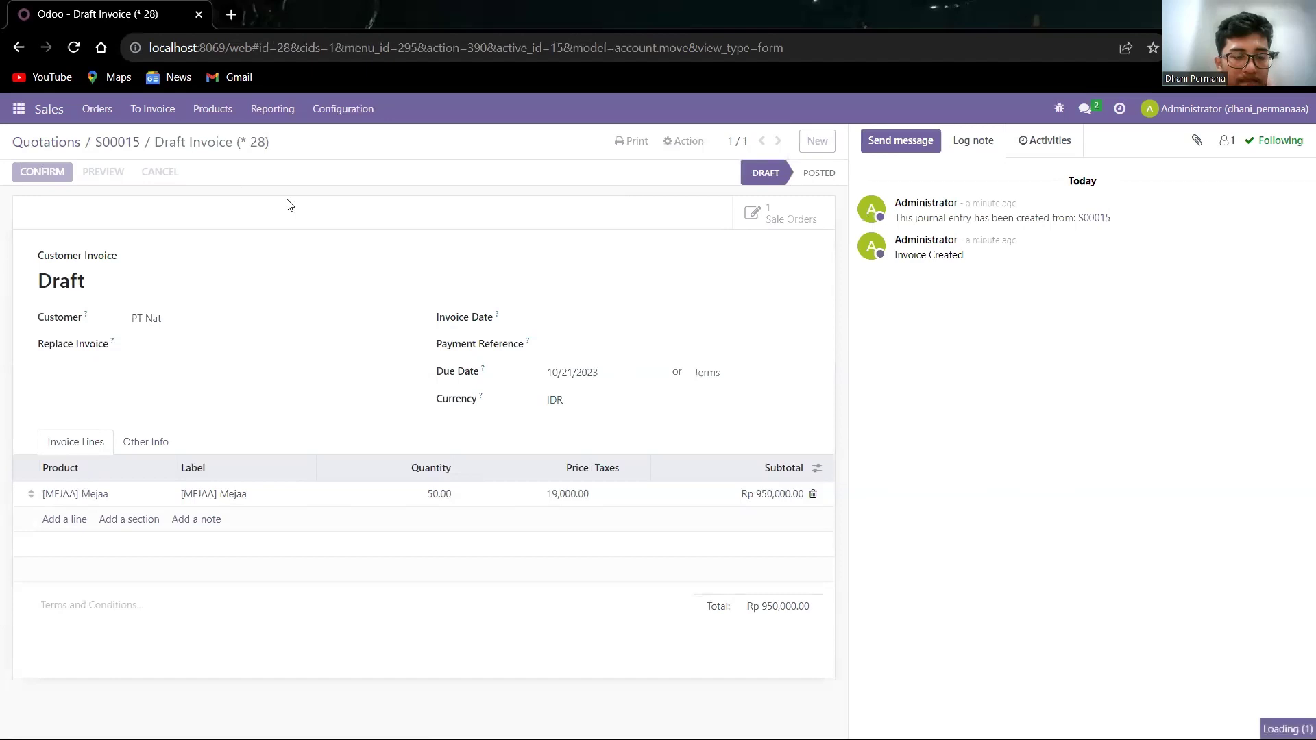
left_click(177, 174)
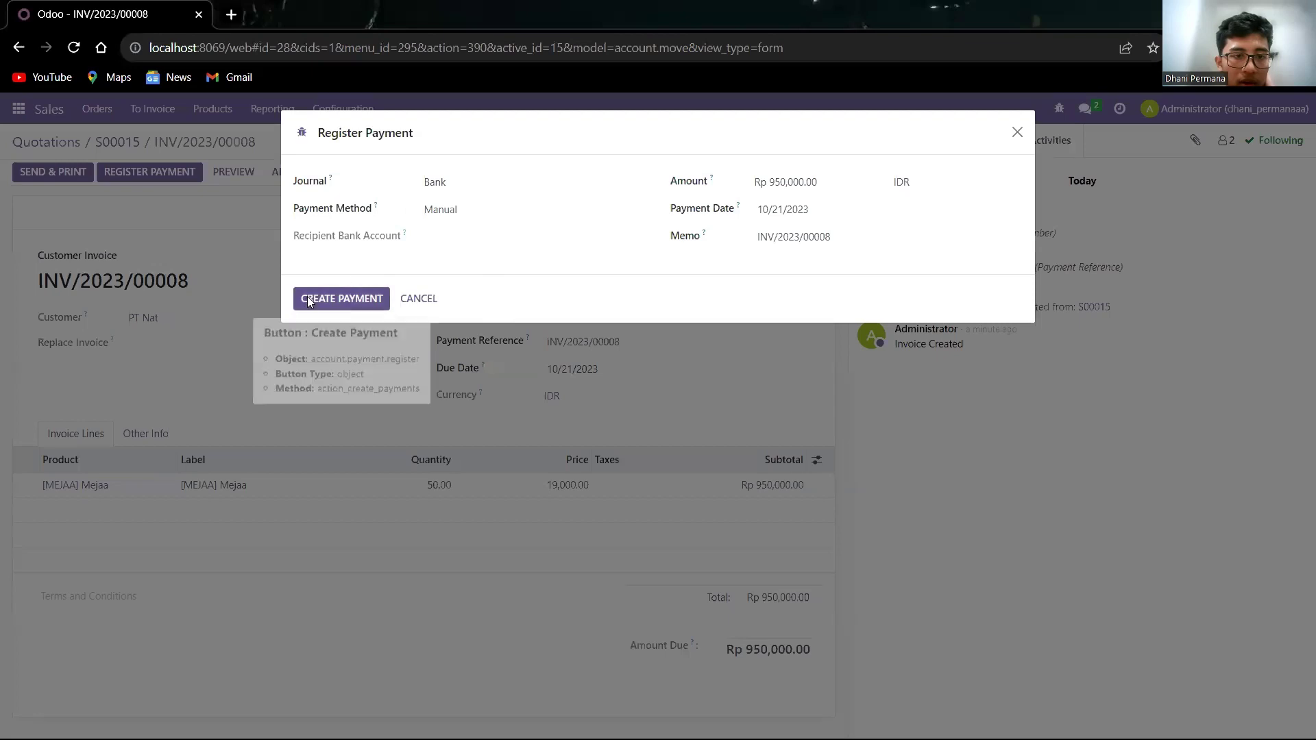
left_click(311, 298)
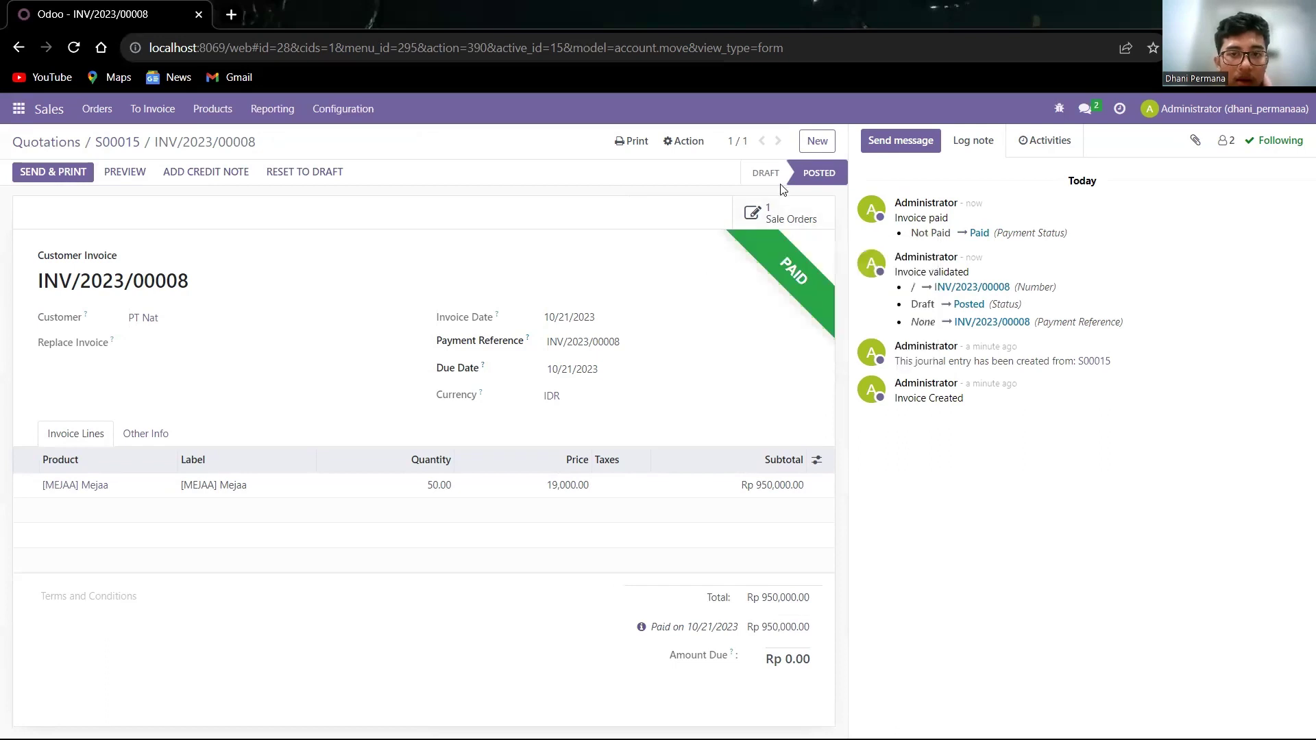
- Process the delivery of the Mejaa sales order with a done quantity of 50 and validate it
left_click(775, 219)
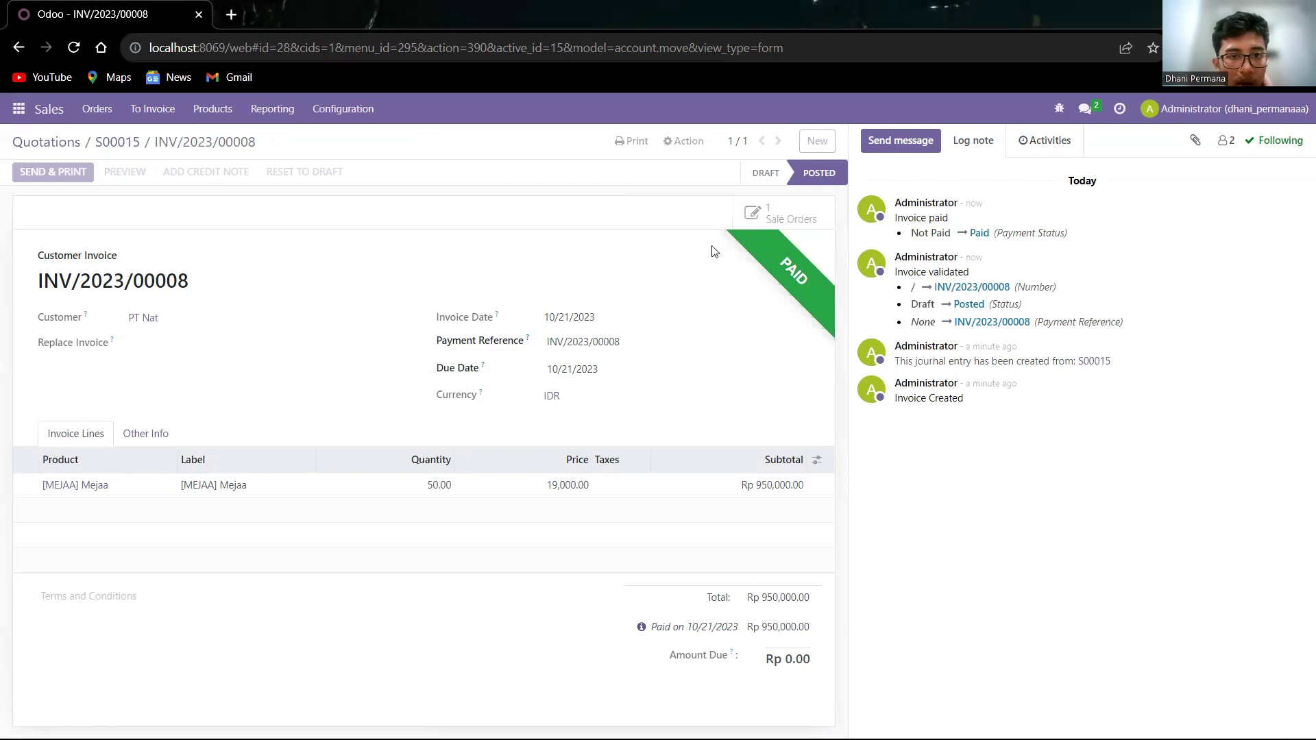
left_click(575, 218)
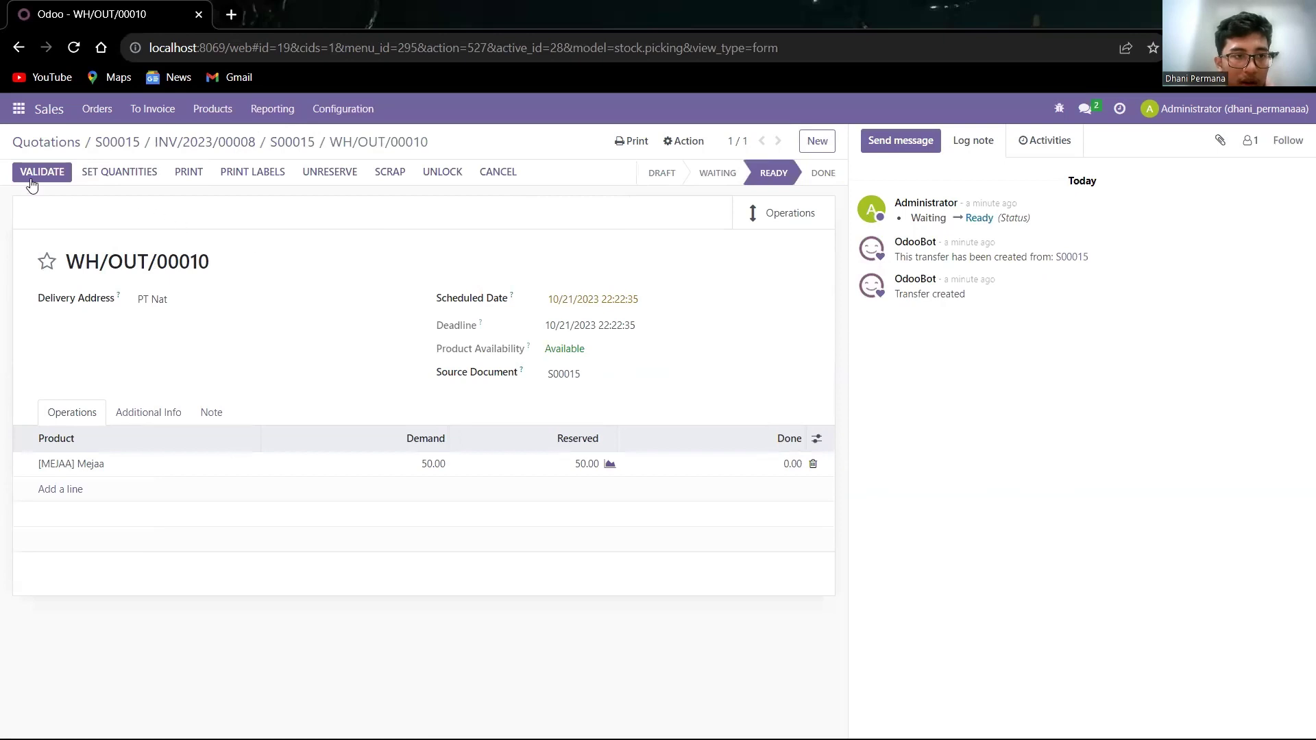
left_click(794, 465)
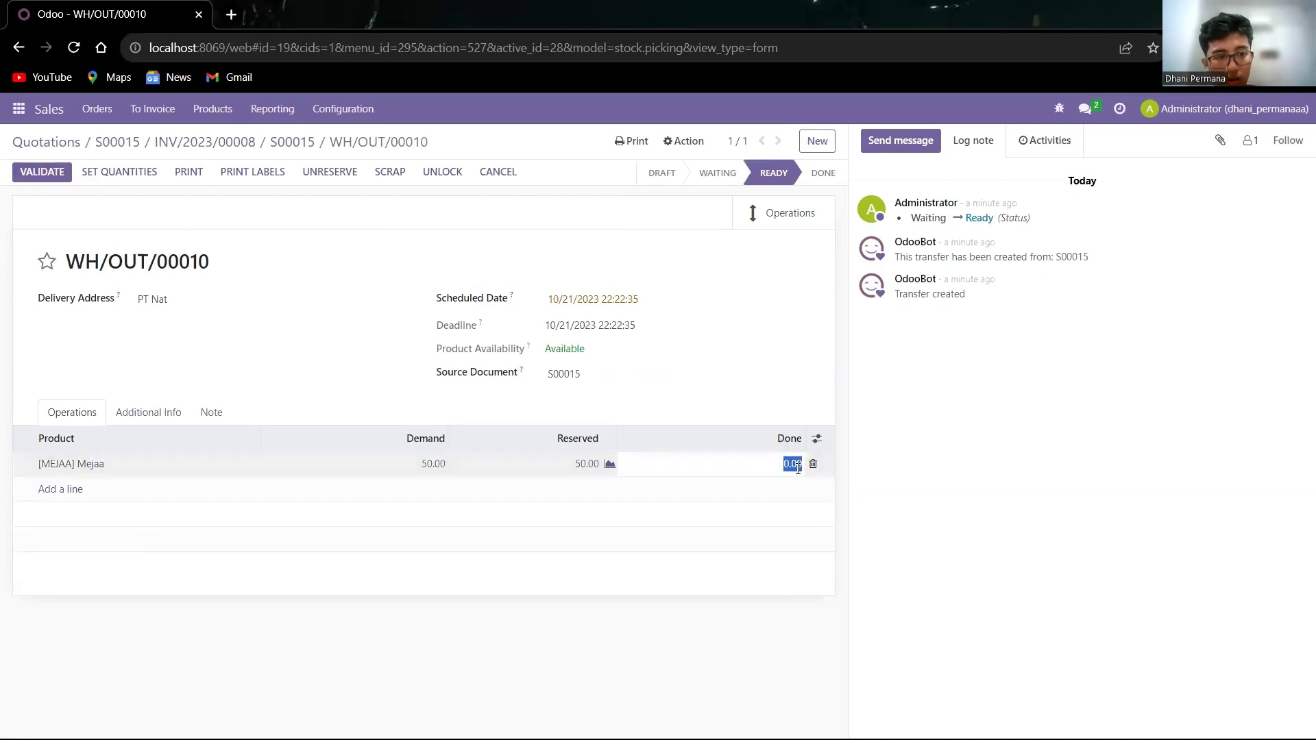
type("50")
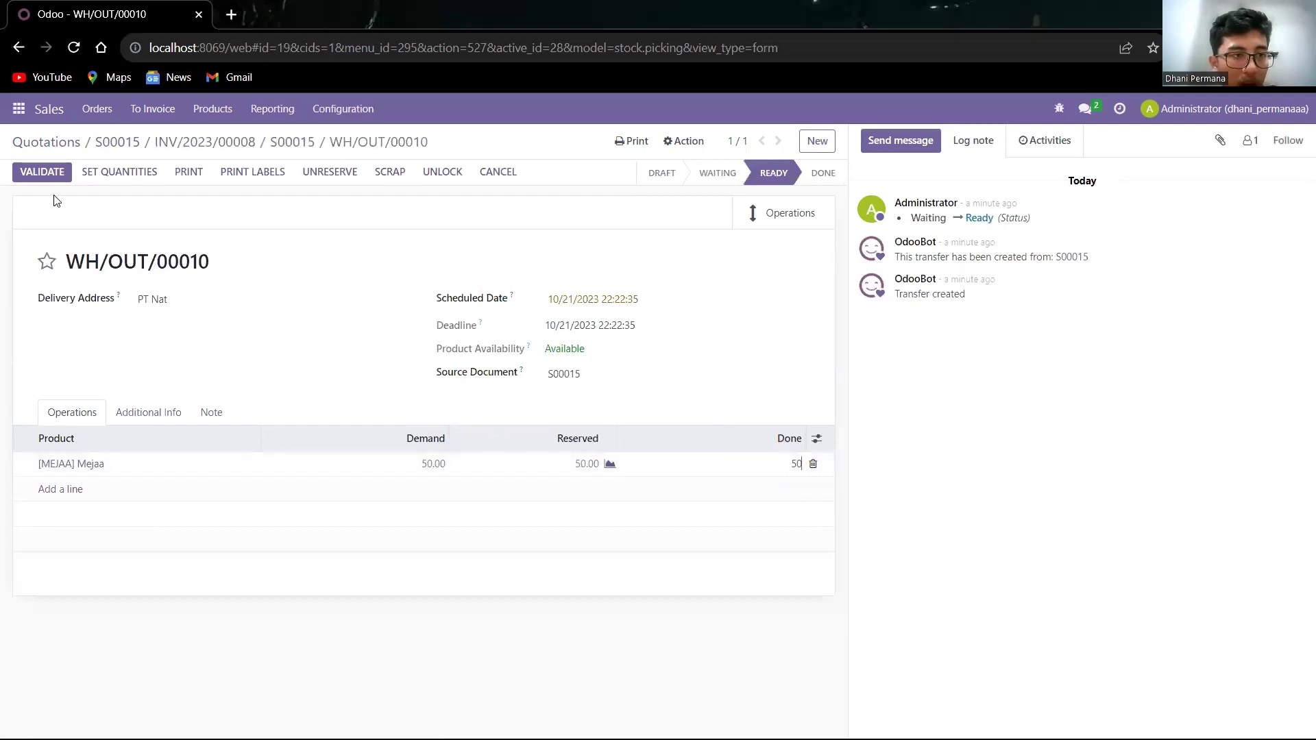
left_click(52, 175)
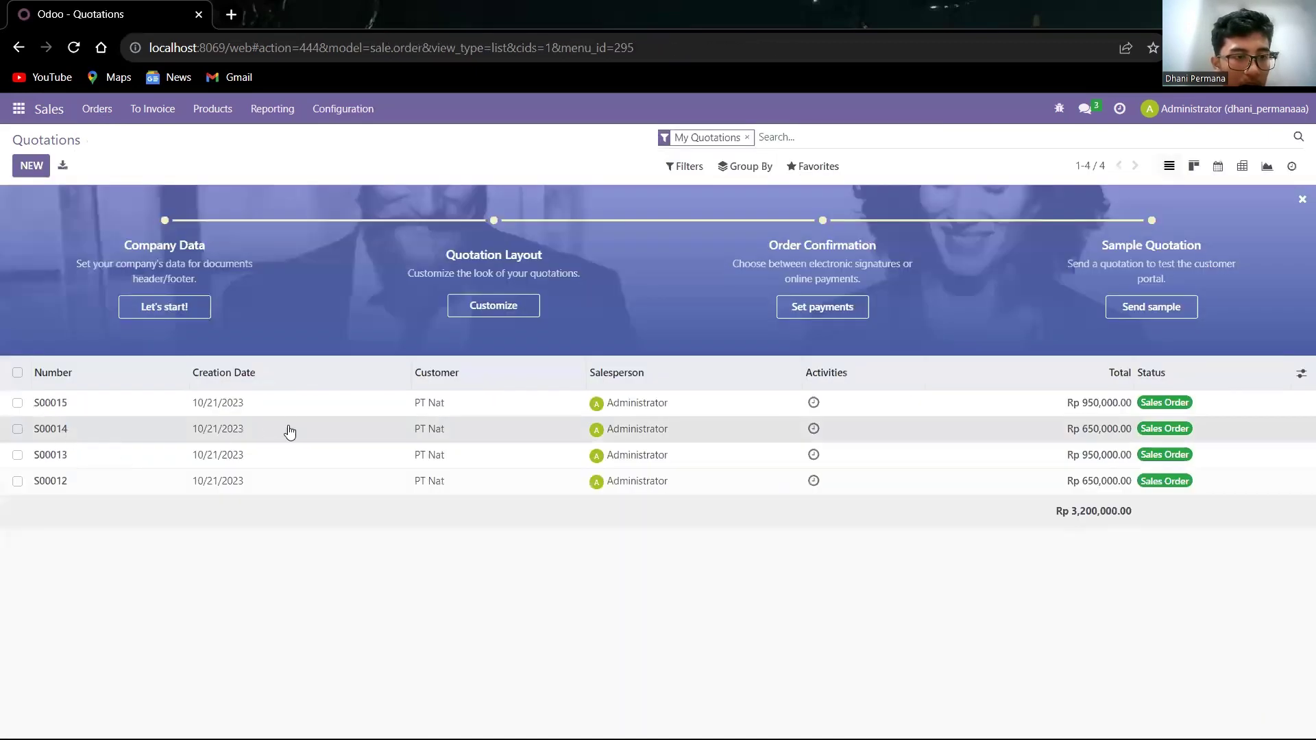
- Check the paid invoice of Kursii sales order S00014, then process its delivery with a done quantity of 50 and validate it
left_click(287, 432)
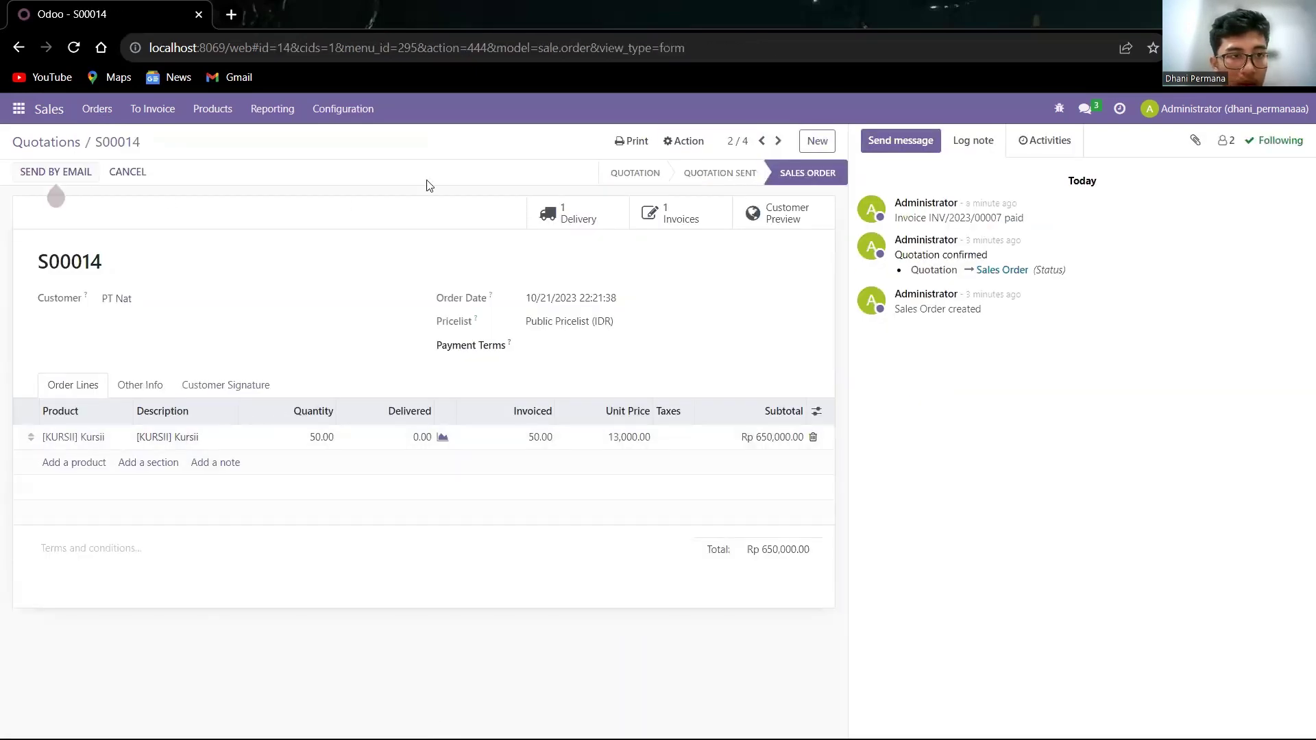
left_click(686, 219)
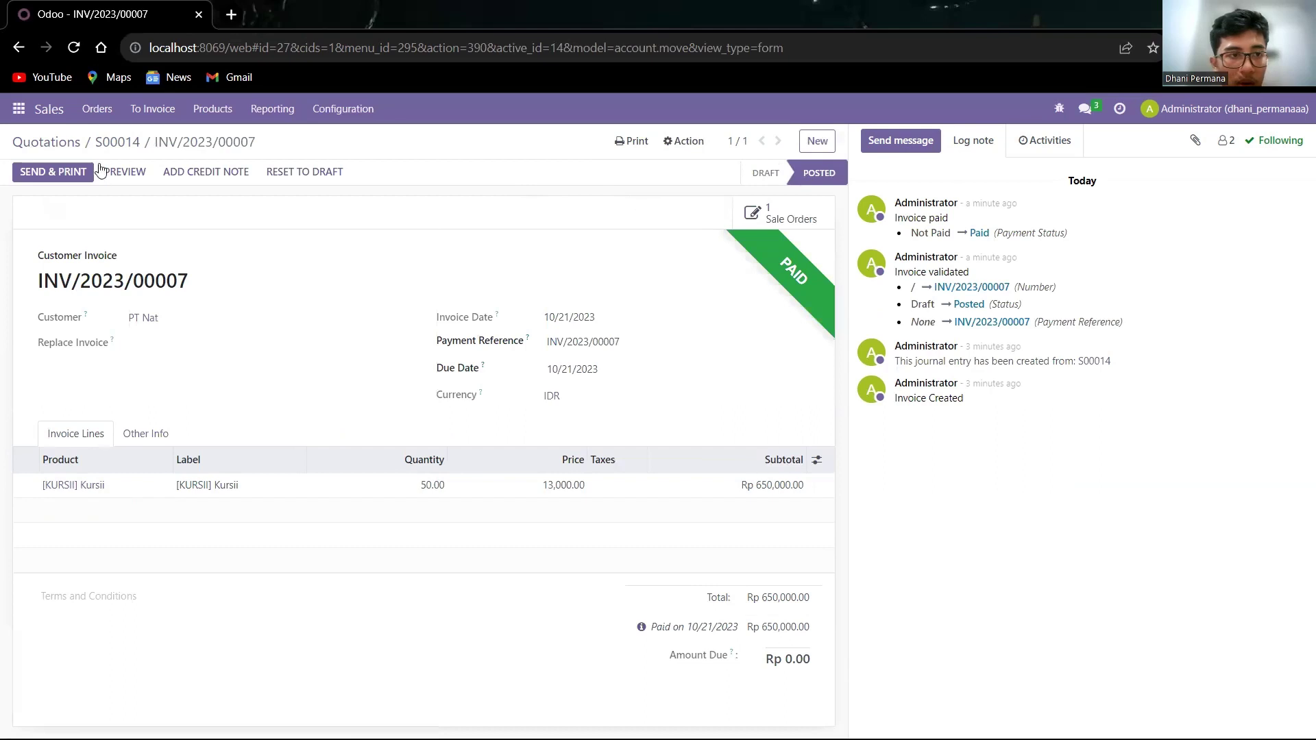
left_click(20, 48)
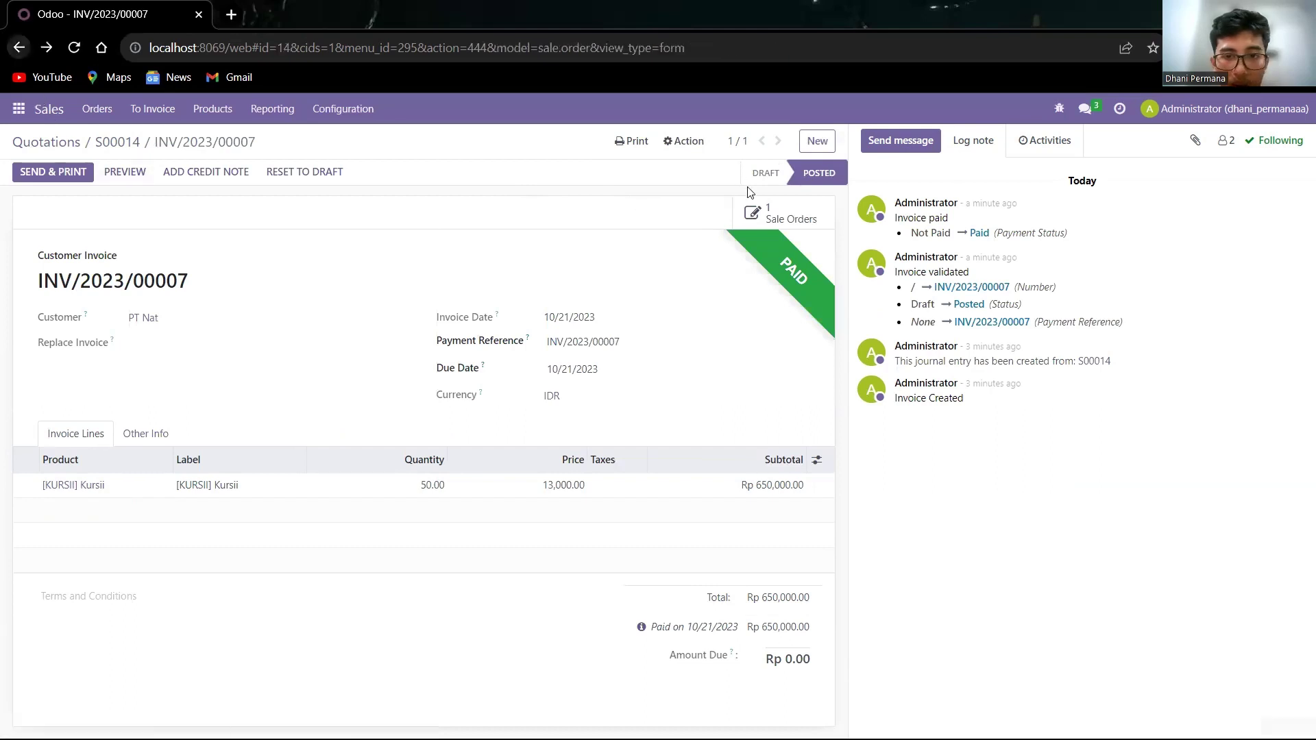
left_click(773, 219)
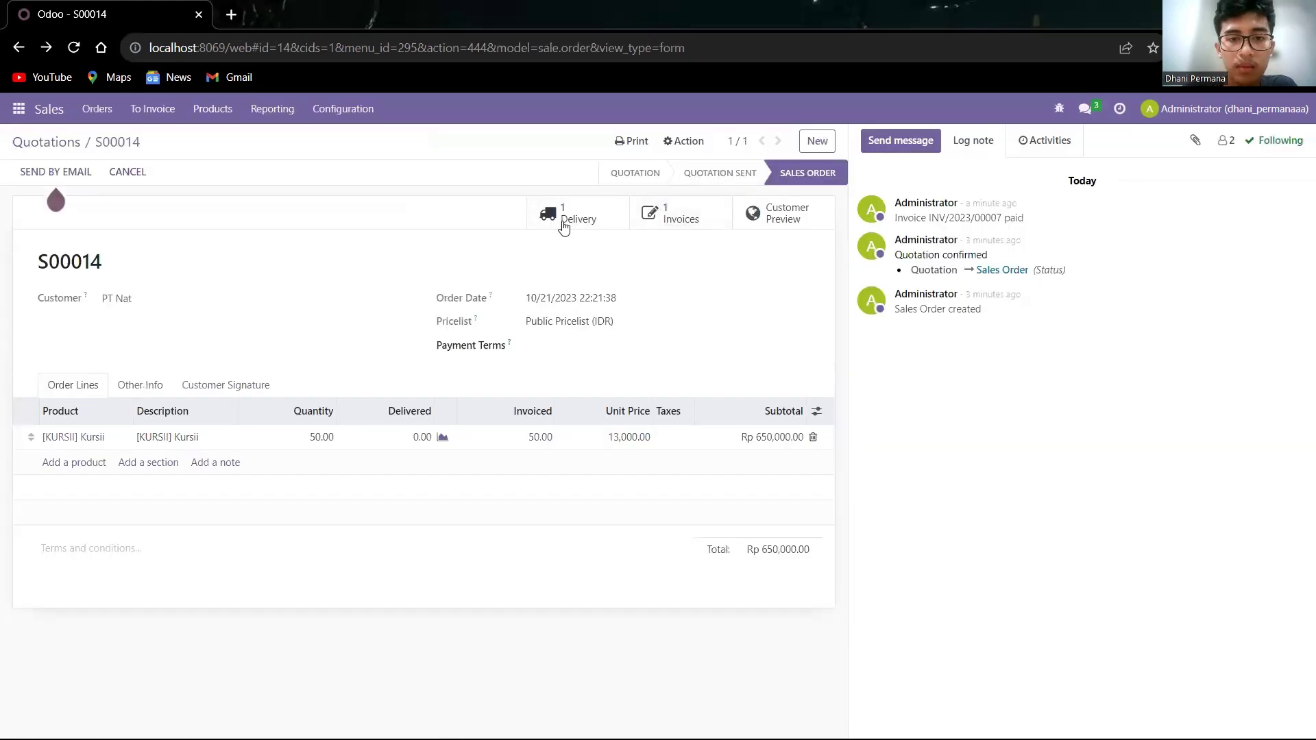
left_click(564, 225)
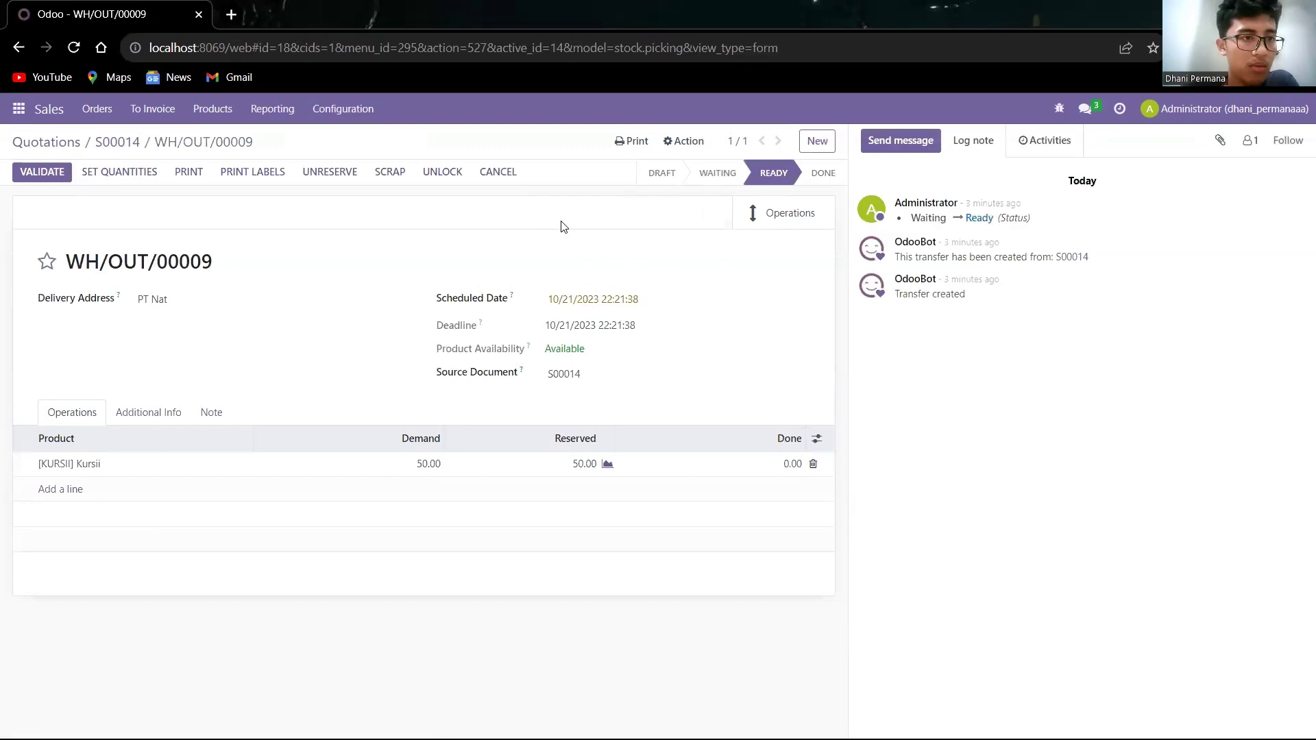
left_click(775, 461)
type("50")
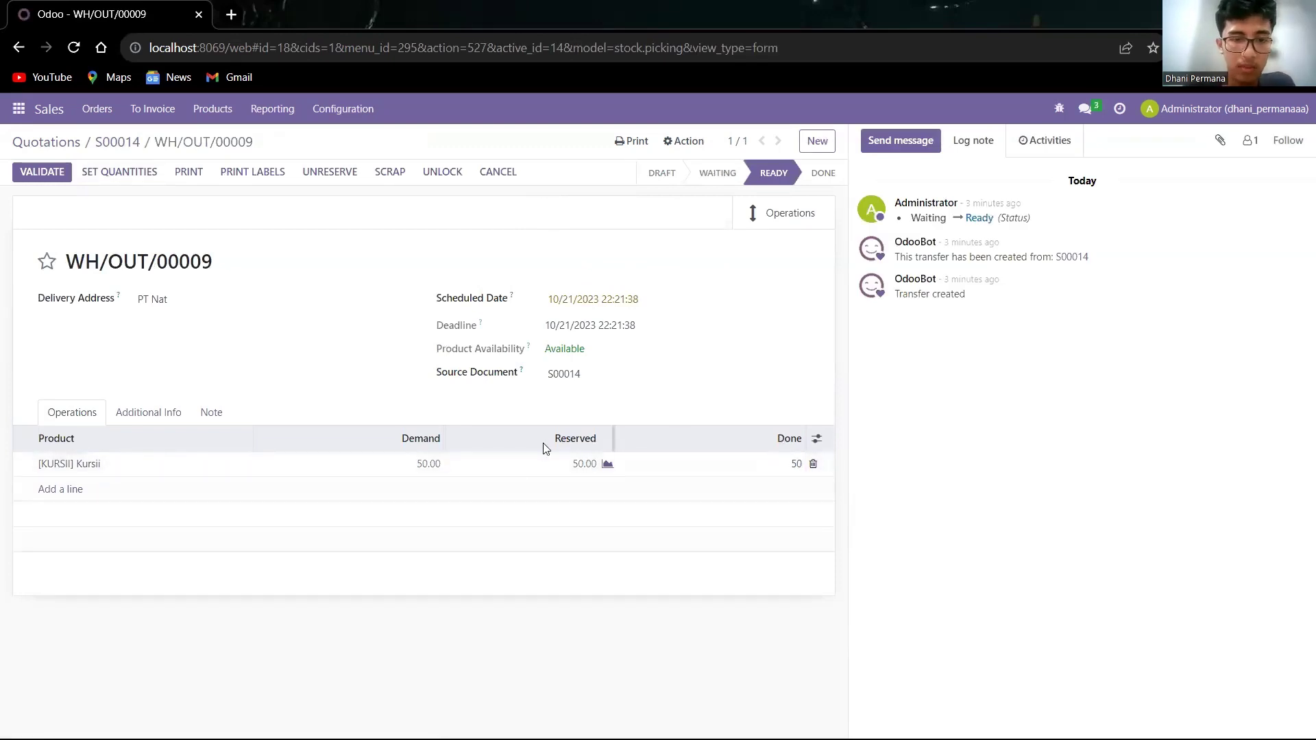
left_click(43, 173)
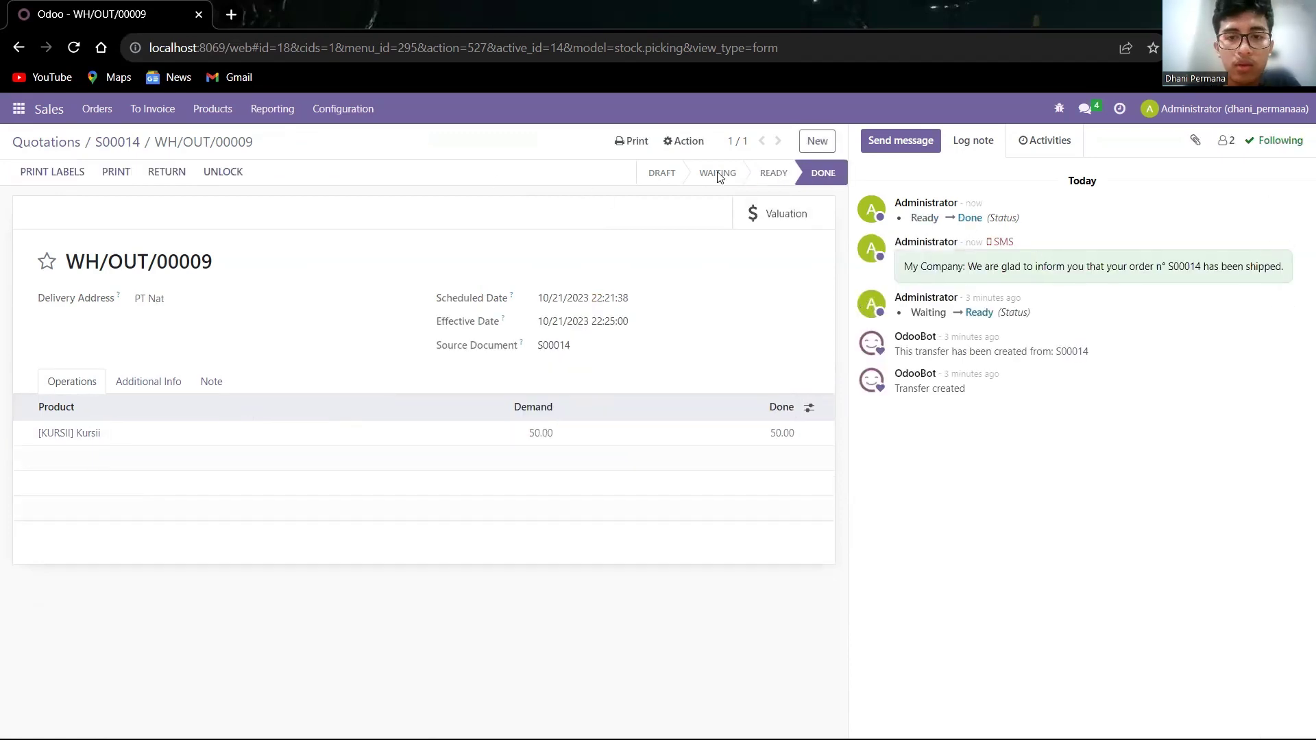
mouse_move(773, 181)
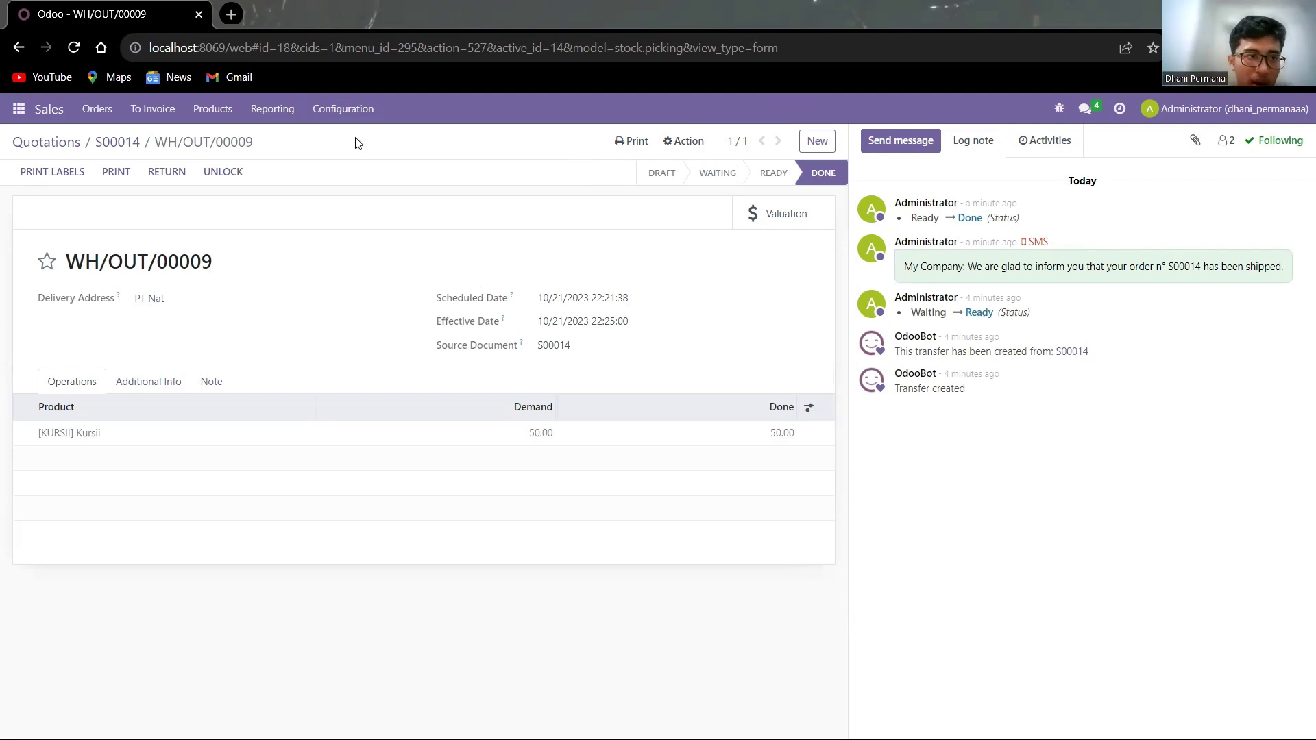
- Show the stock valuation report in Inventory and group its entries by product
left_click(21, 111)
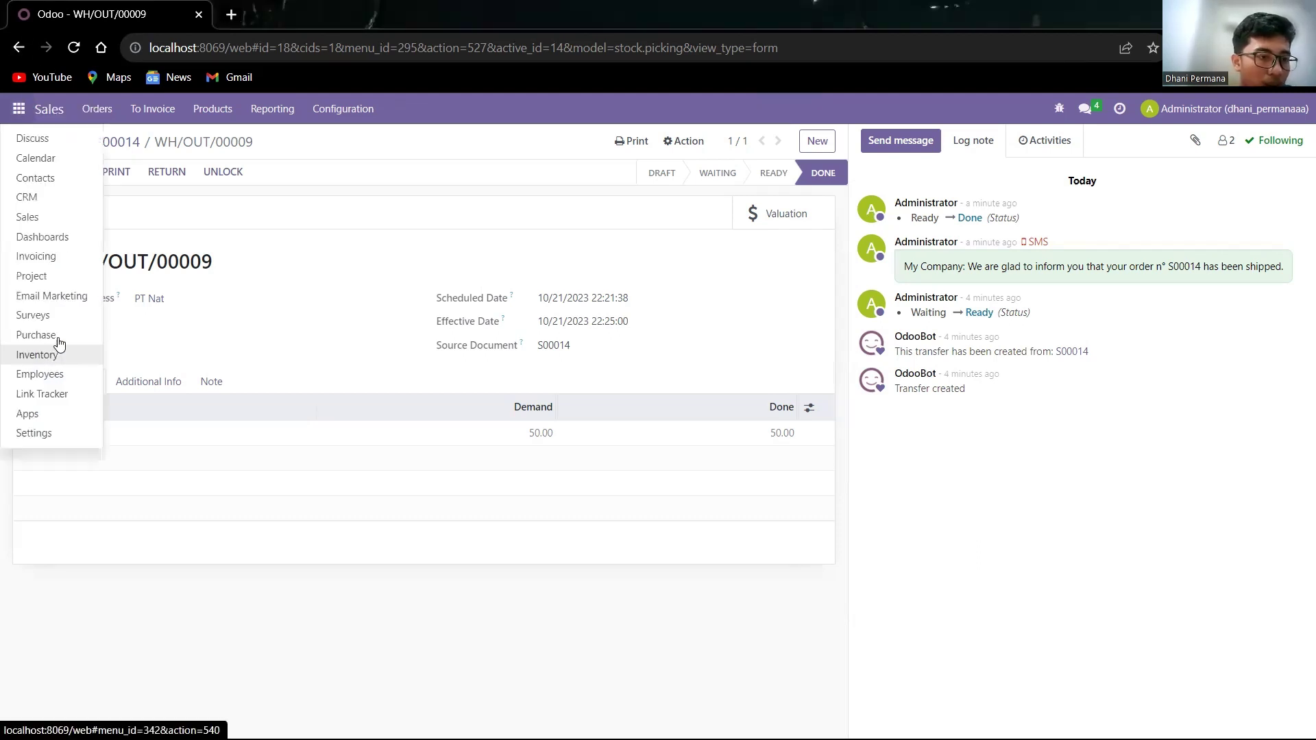
left_click(49, 354)
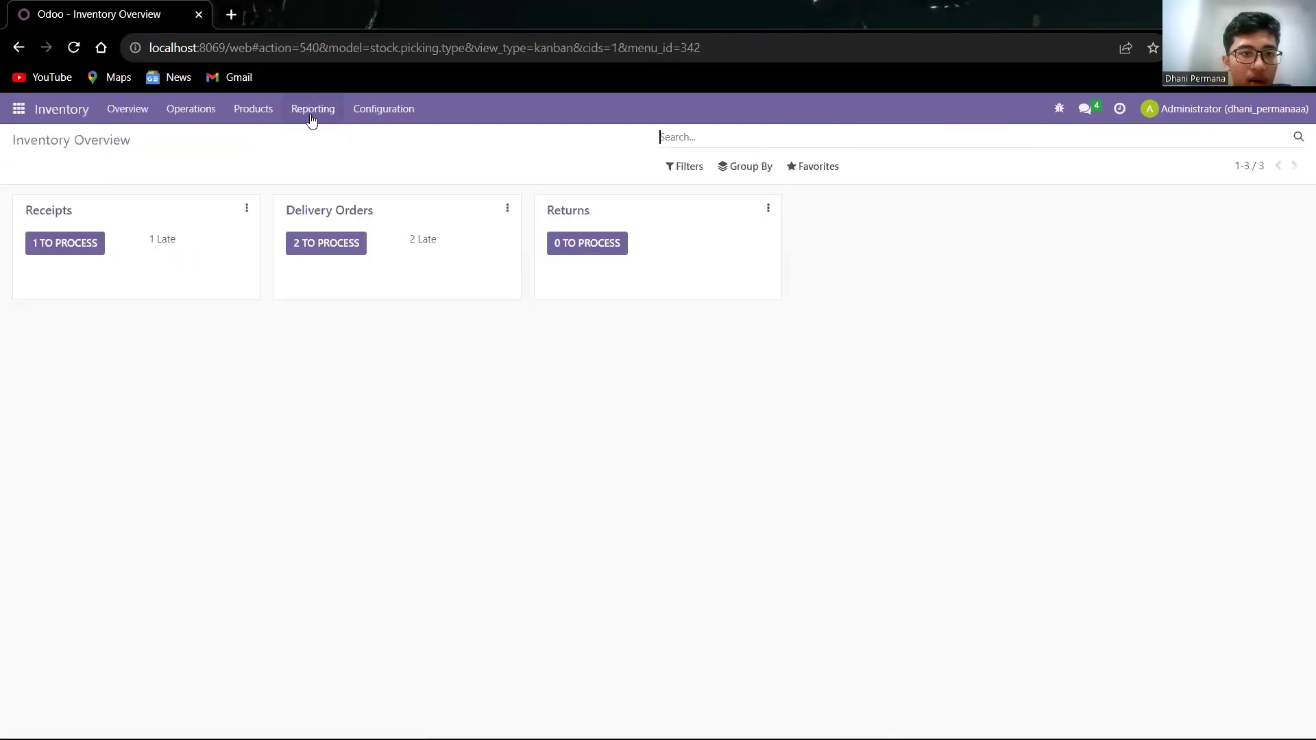
left_click(354, 110)
mouse_move(334, 111)
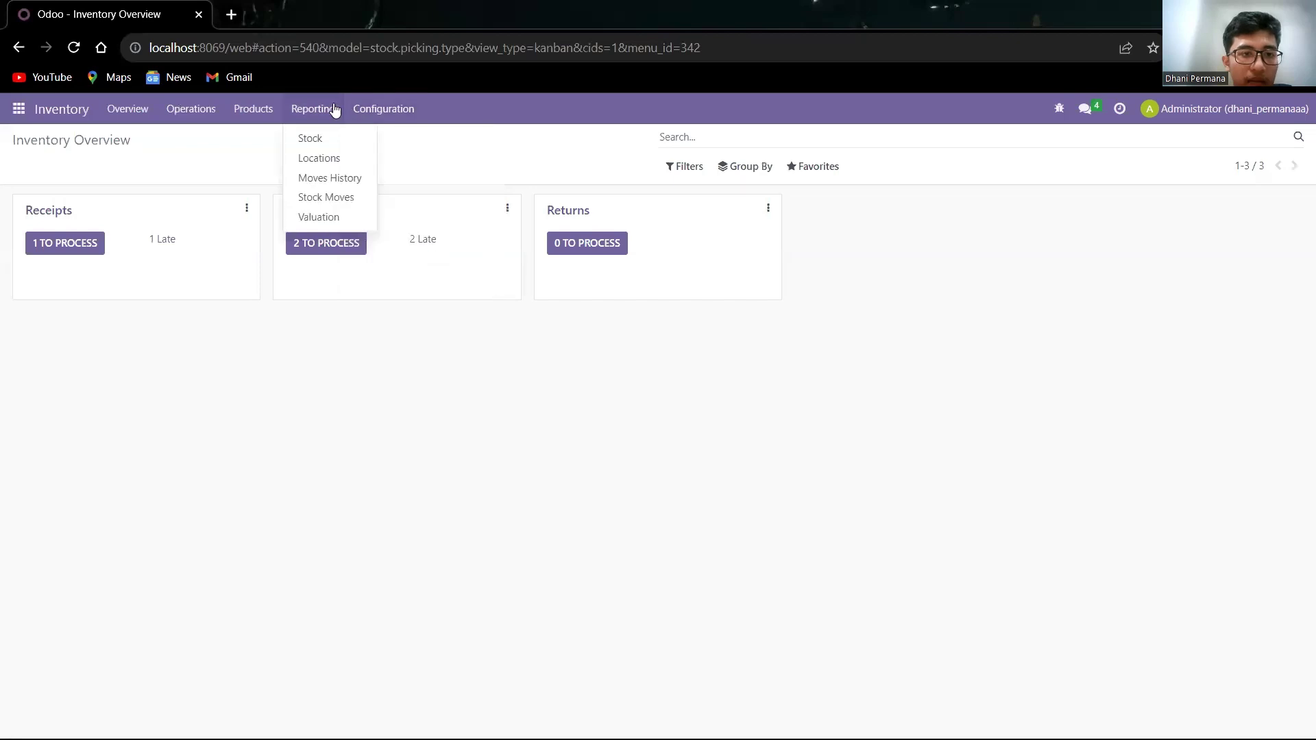
left_click(317, 216)
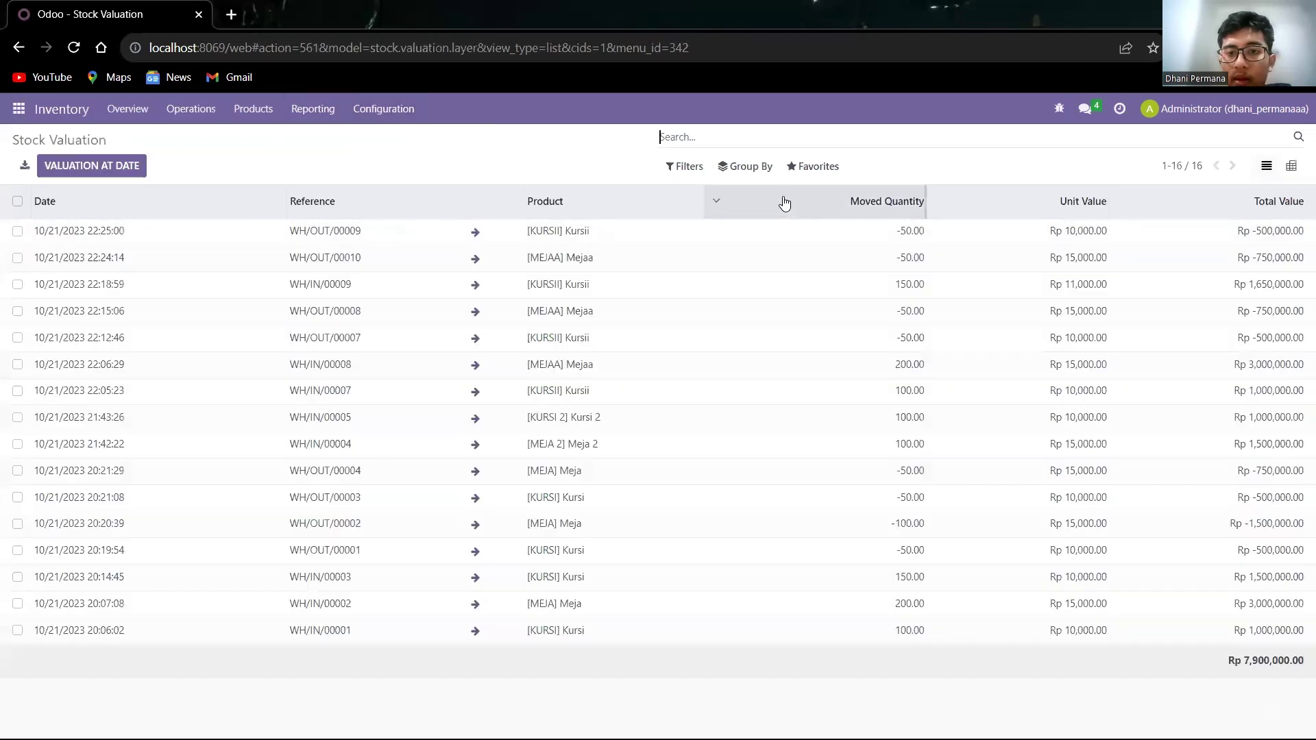
left_click(669, 171)
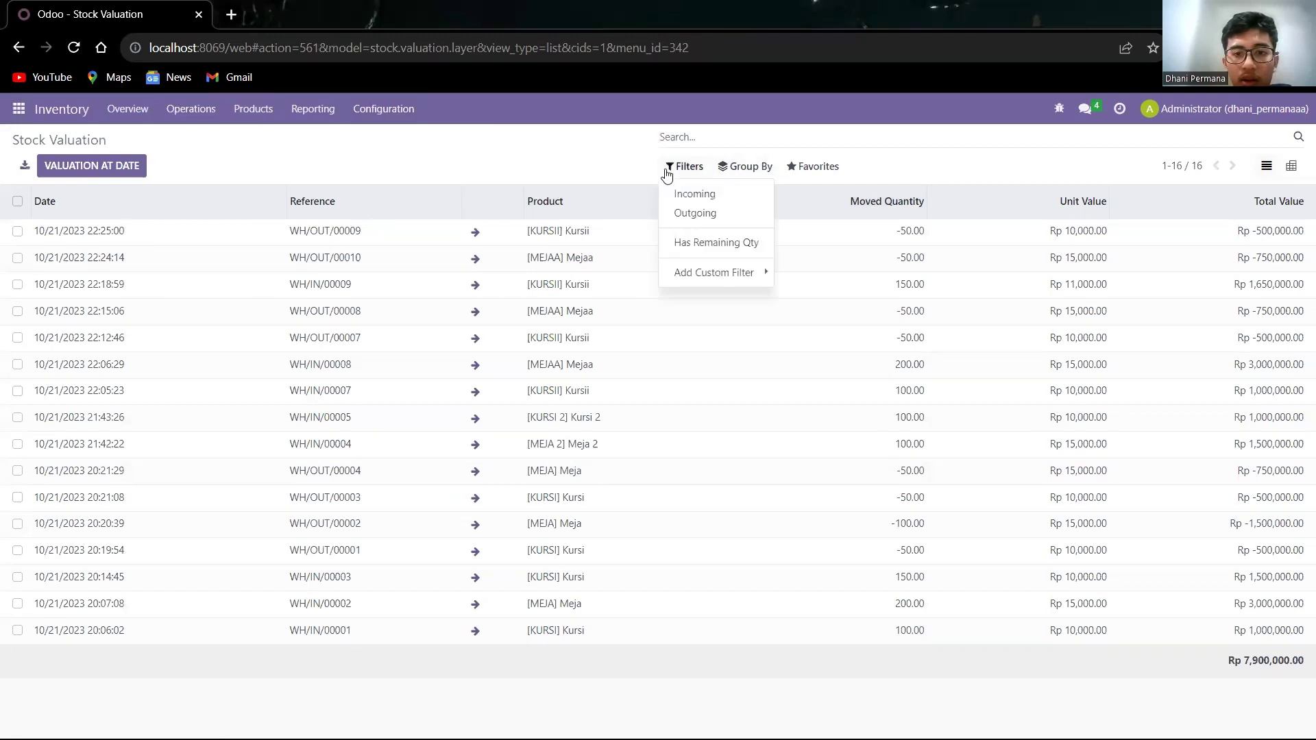
left_click(757, 170)
left_click(741, 175)
left_click(744, 196)
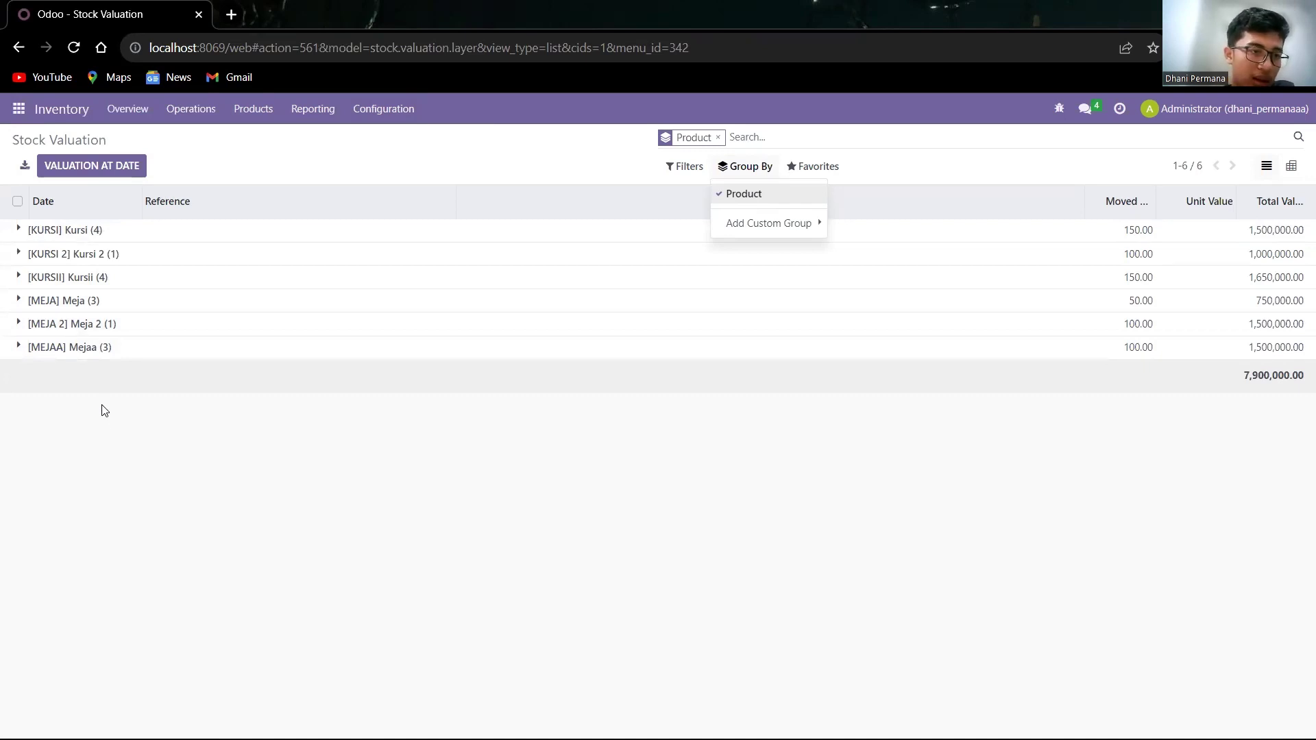
- Expand the Kursii group and examine the quantities, unit values and combined total value of its four valuation entries
left_click(19, 277)
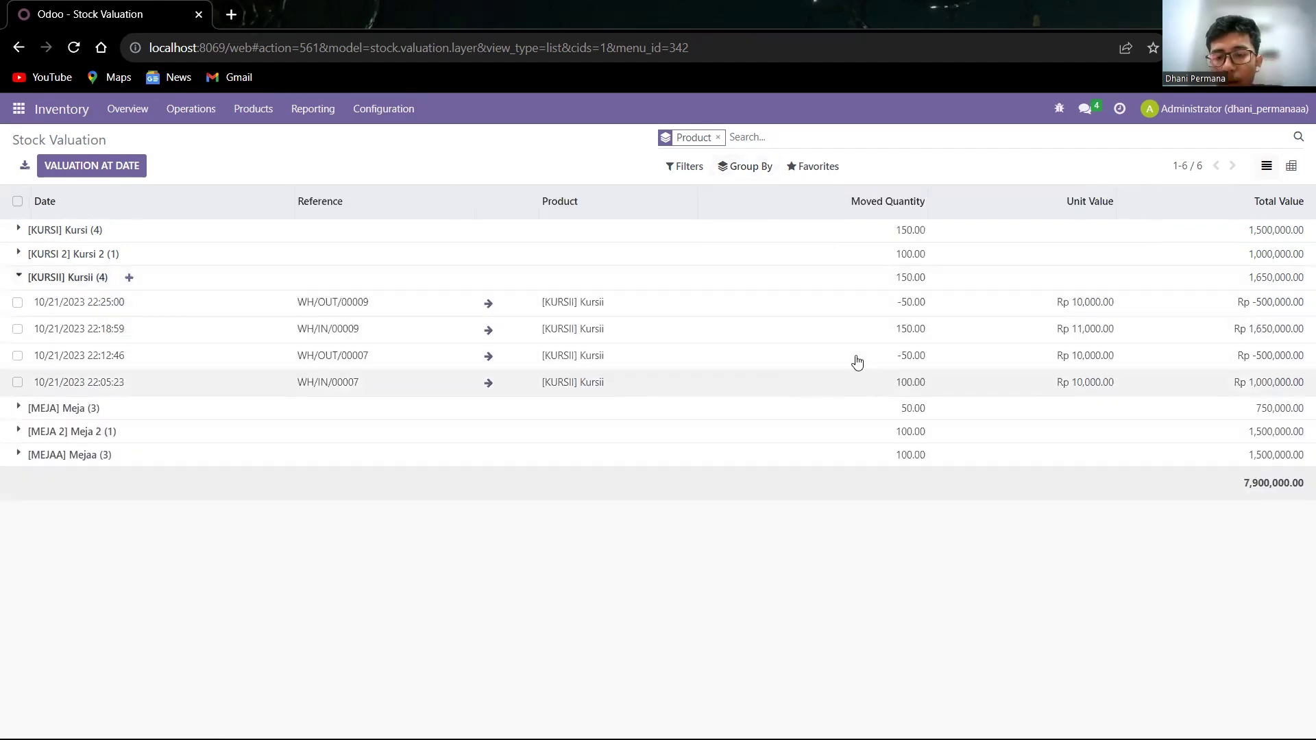
left_click(17, 302)
left_click(17, 329)
left_click(18, 355)
left_click(17, 382)
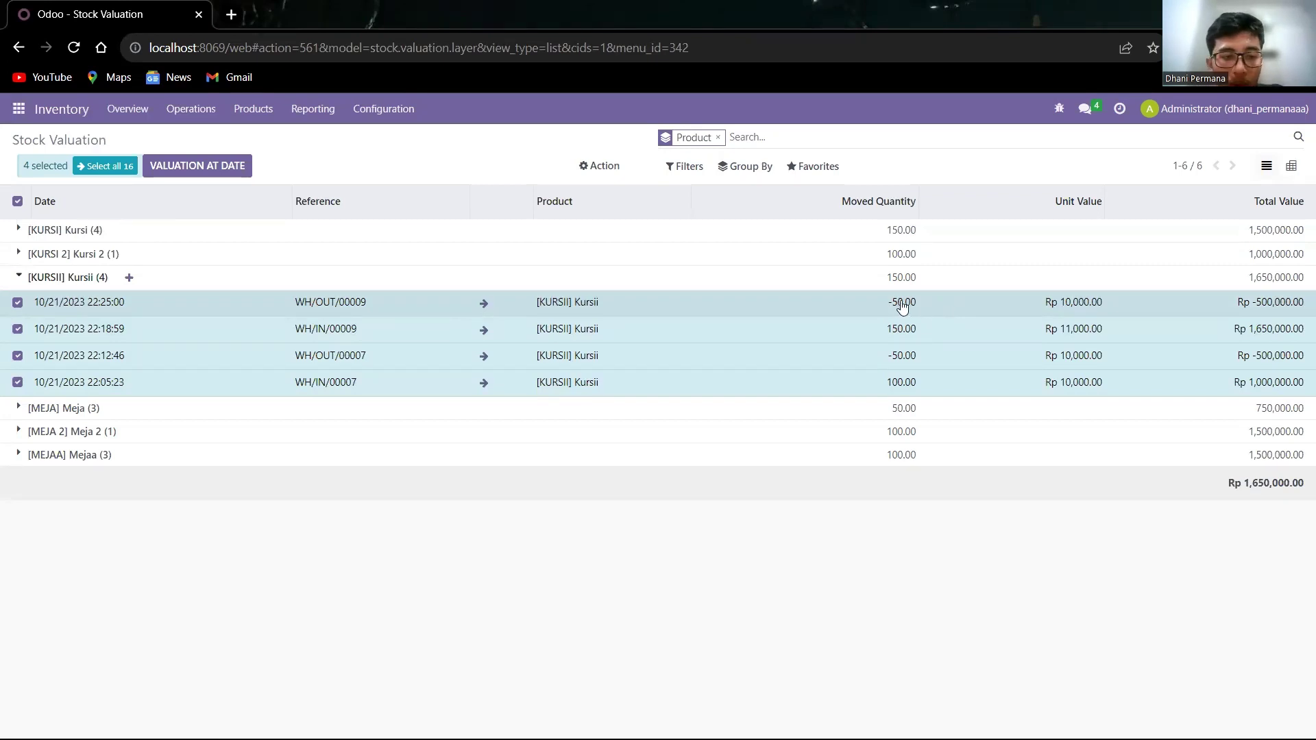
left_click(17, 302)
left_click(17, 329)
left_click(17, 356)
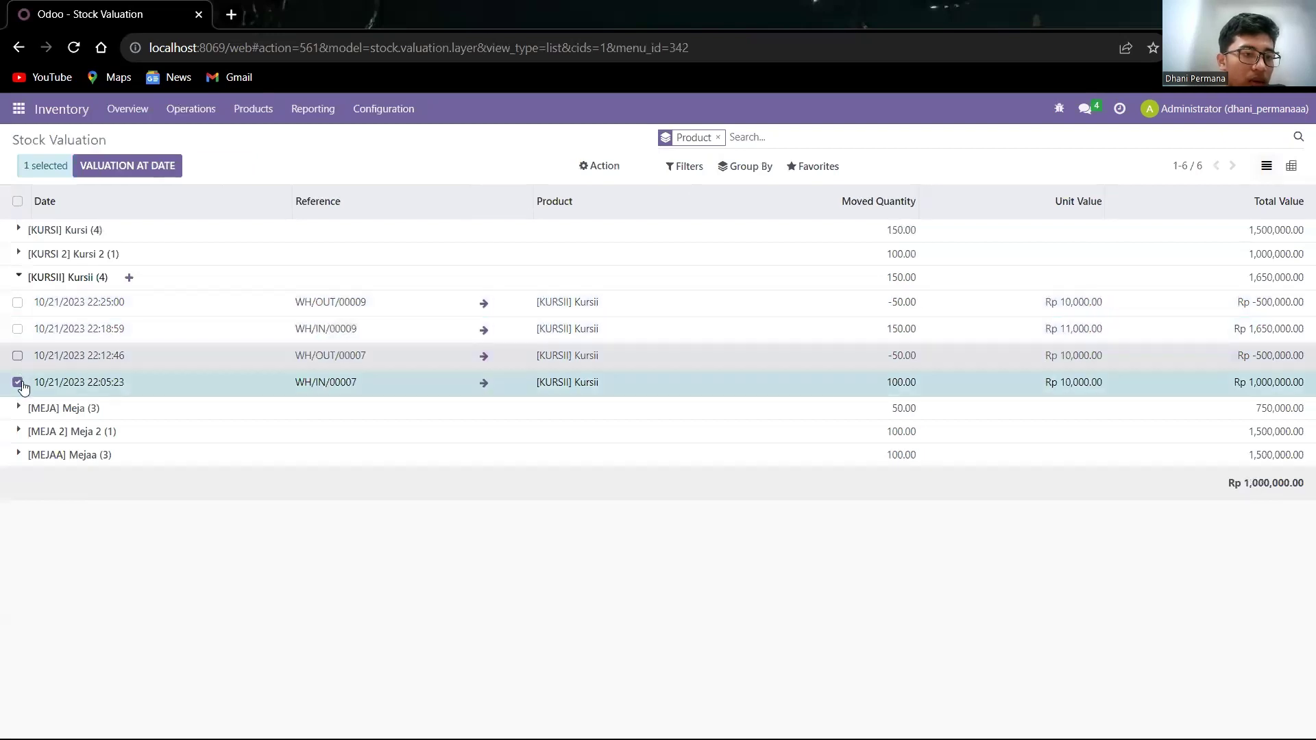
left_click(17, 382)
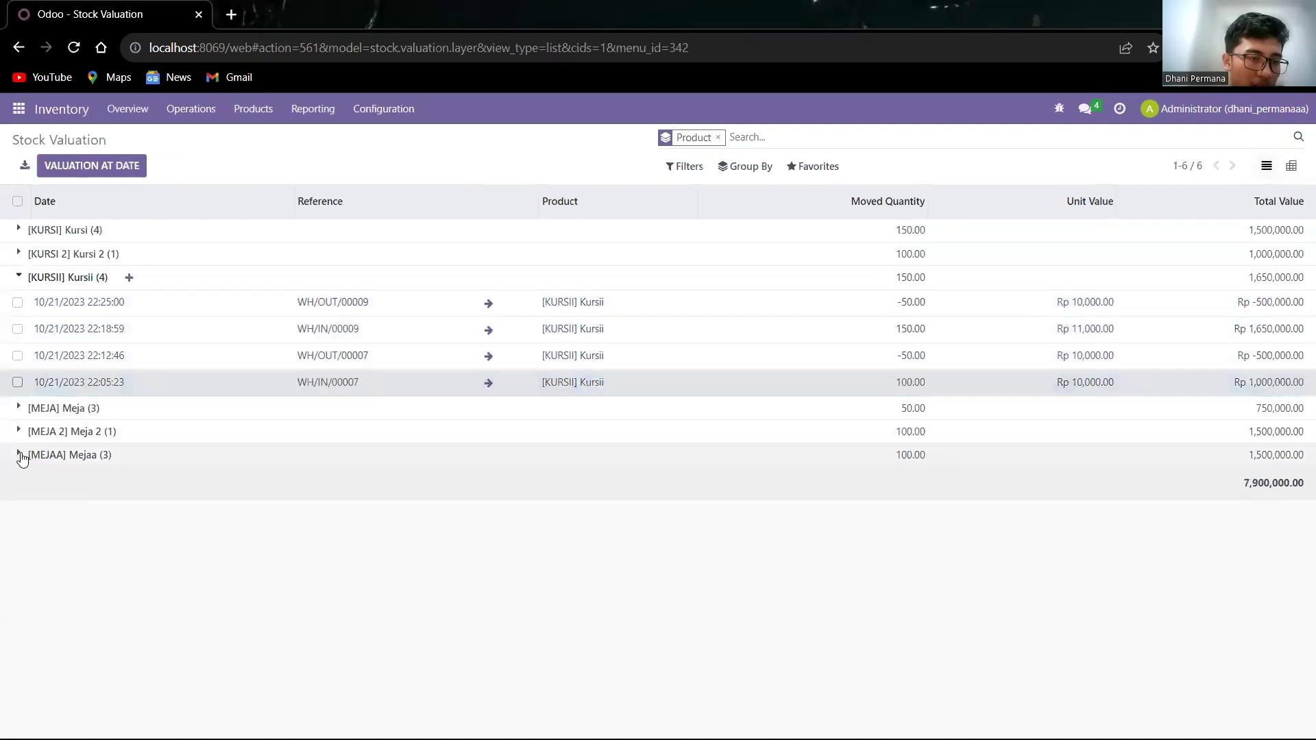
- Expand the Mejaa group and select its three valuation entries to check their combined total value
left_click(19, 455)
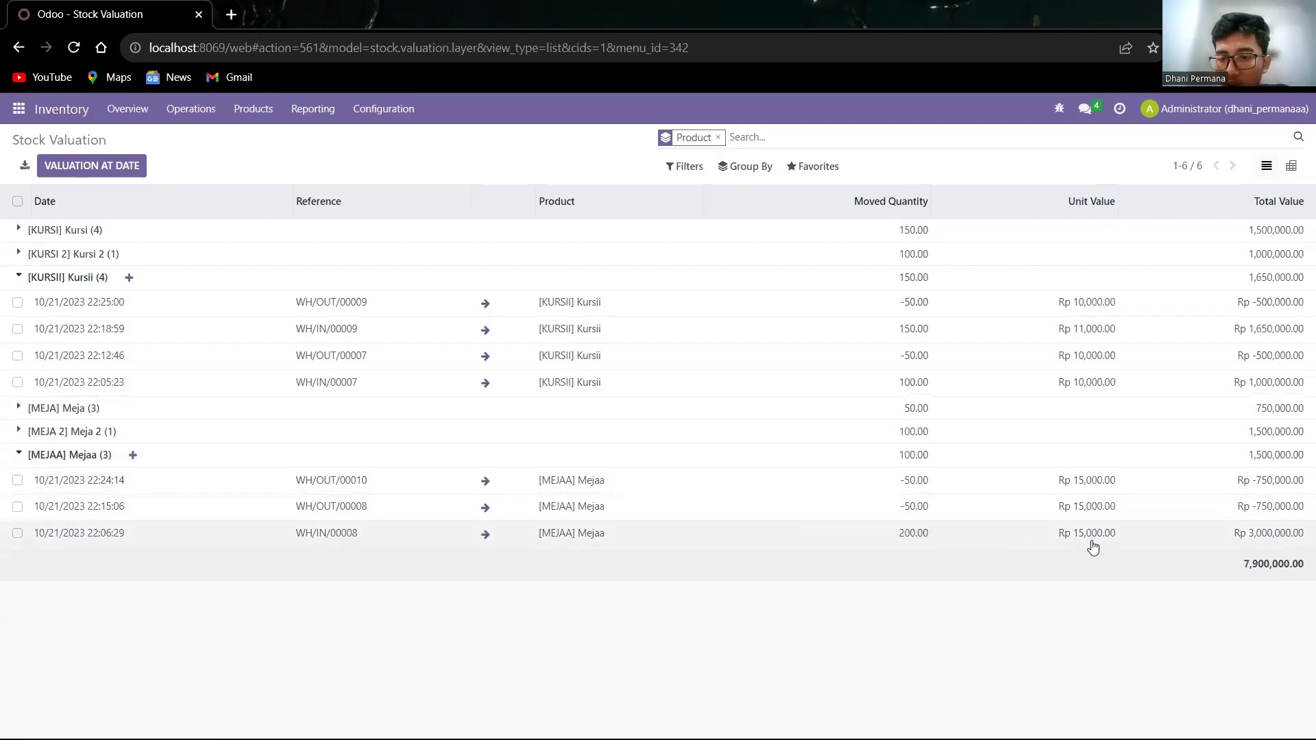
left_click(17, 533)
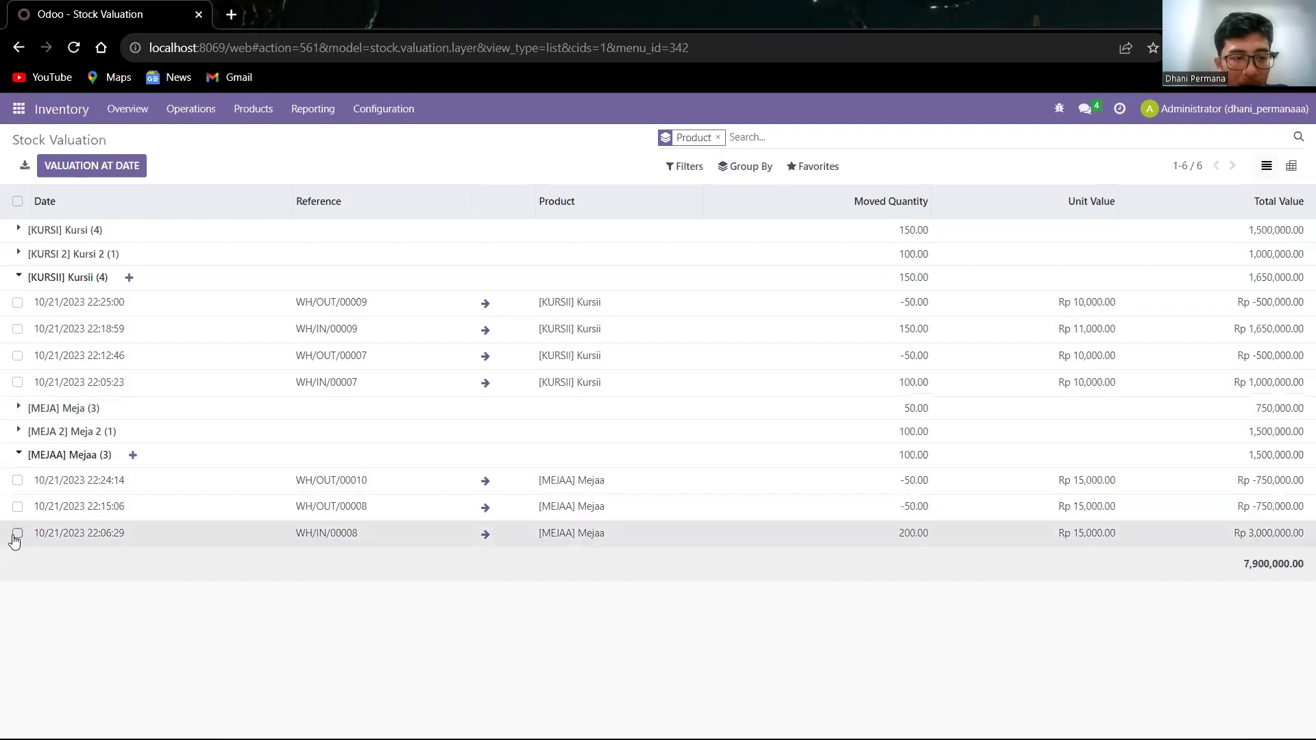
left_click(17, 507)
left_click(17, 481)
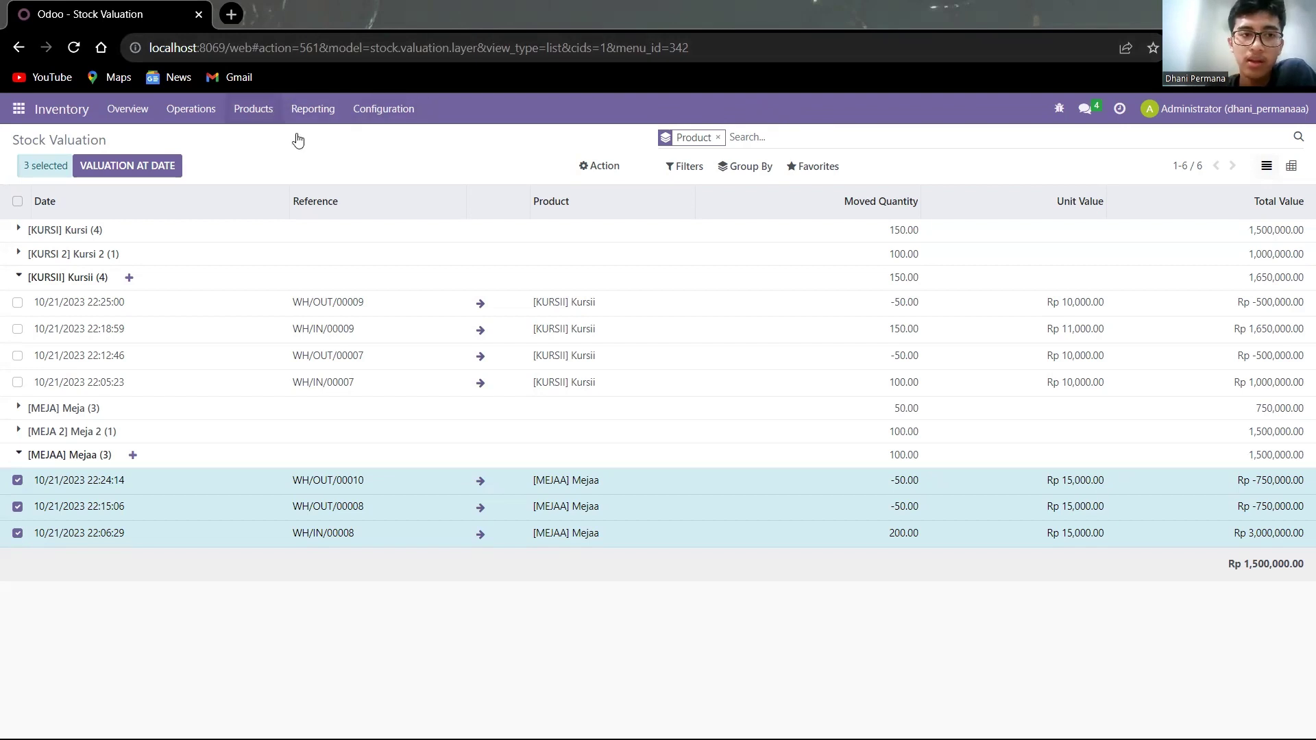
- Review the Kursii and Mejaa product records, comparing their cost, sales price and on-hand quantity
left_click(253, 108)
left_click(266, 143)
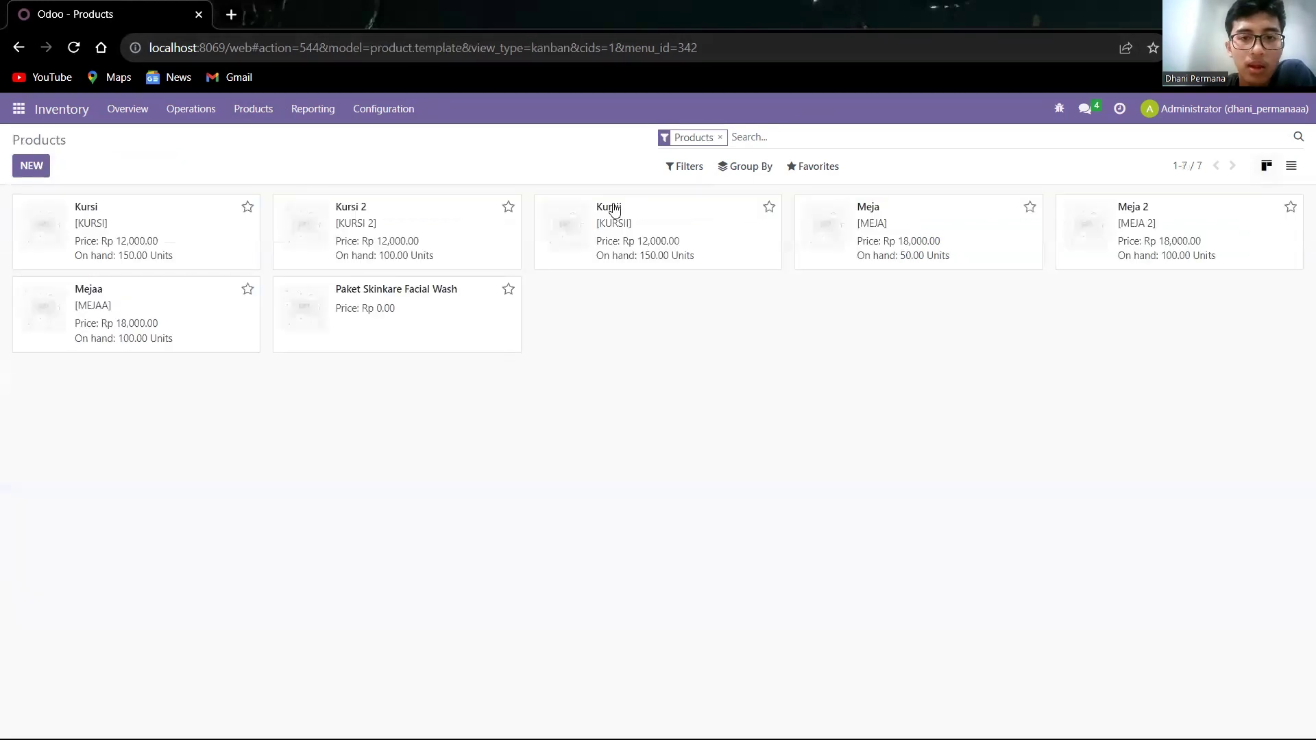
left_click(614, 209)
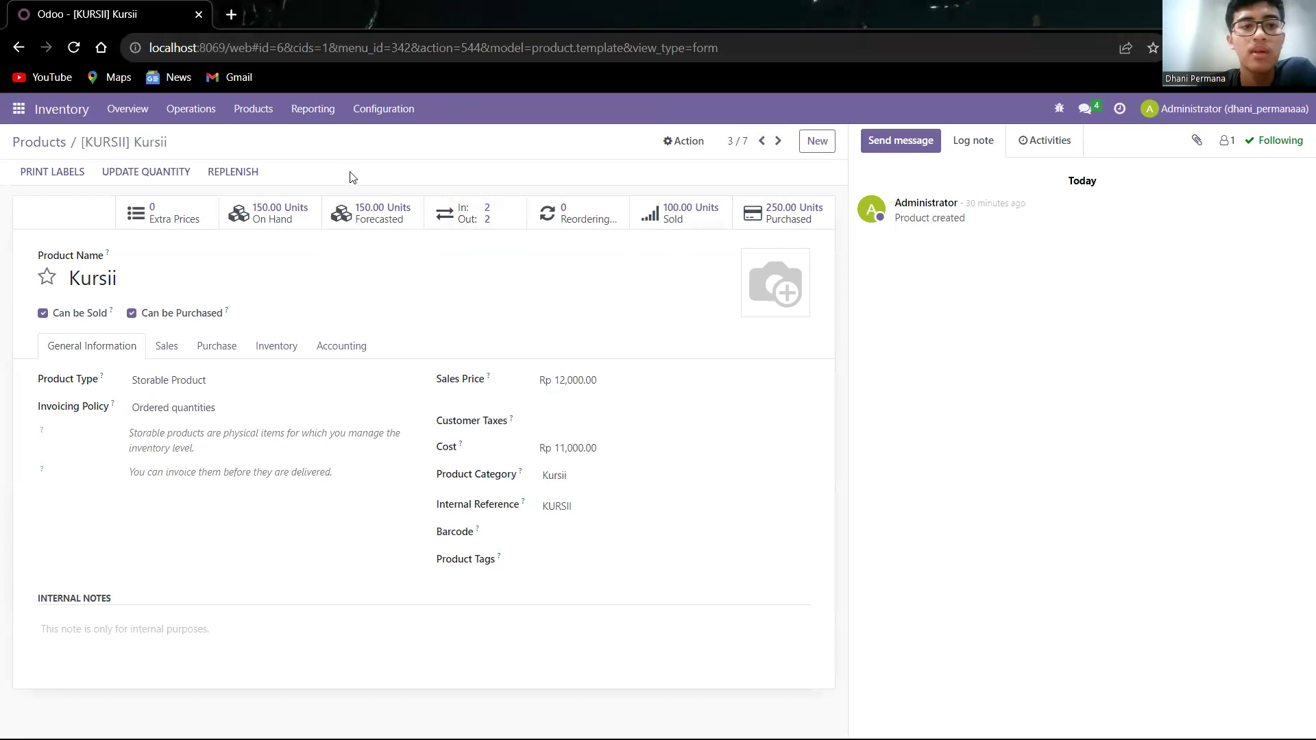
left_click(36, 146)
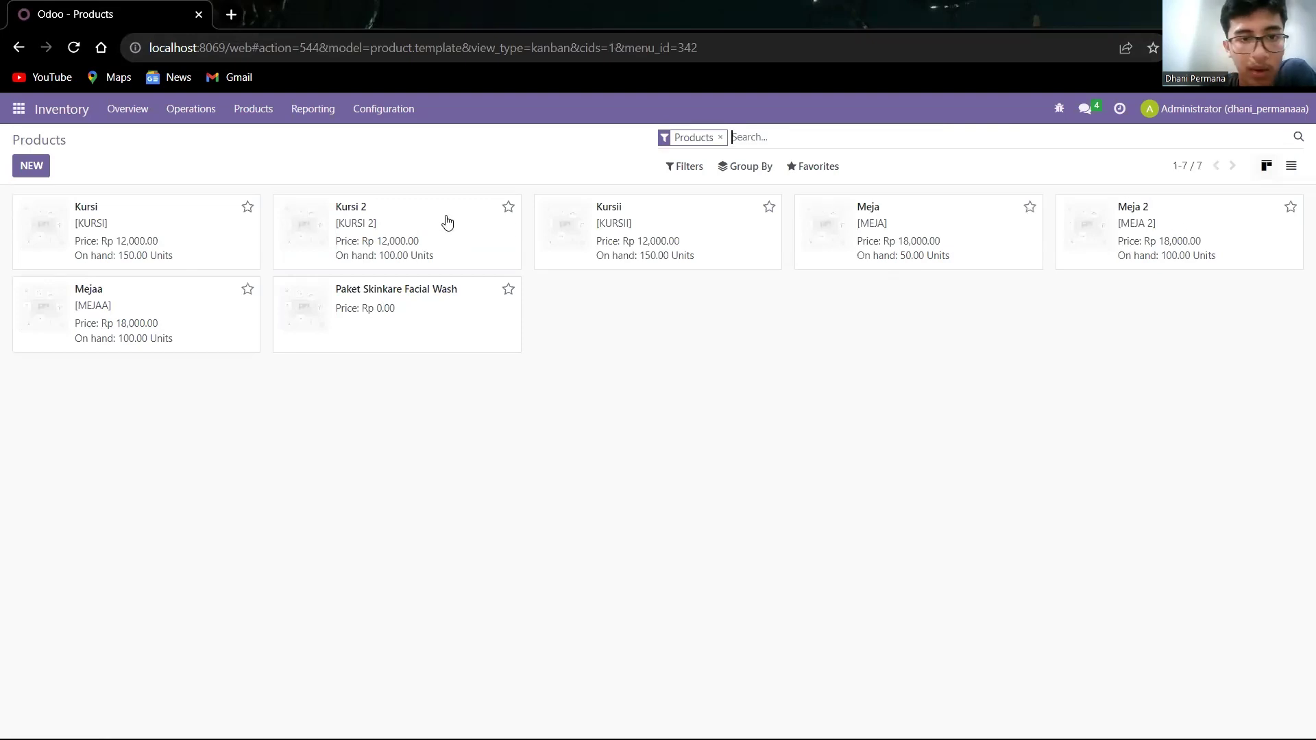
left_click(96, 288)
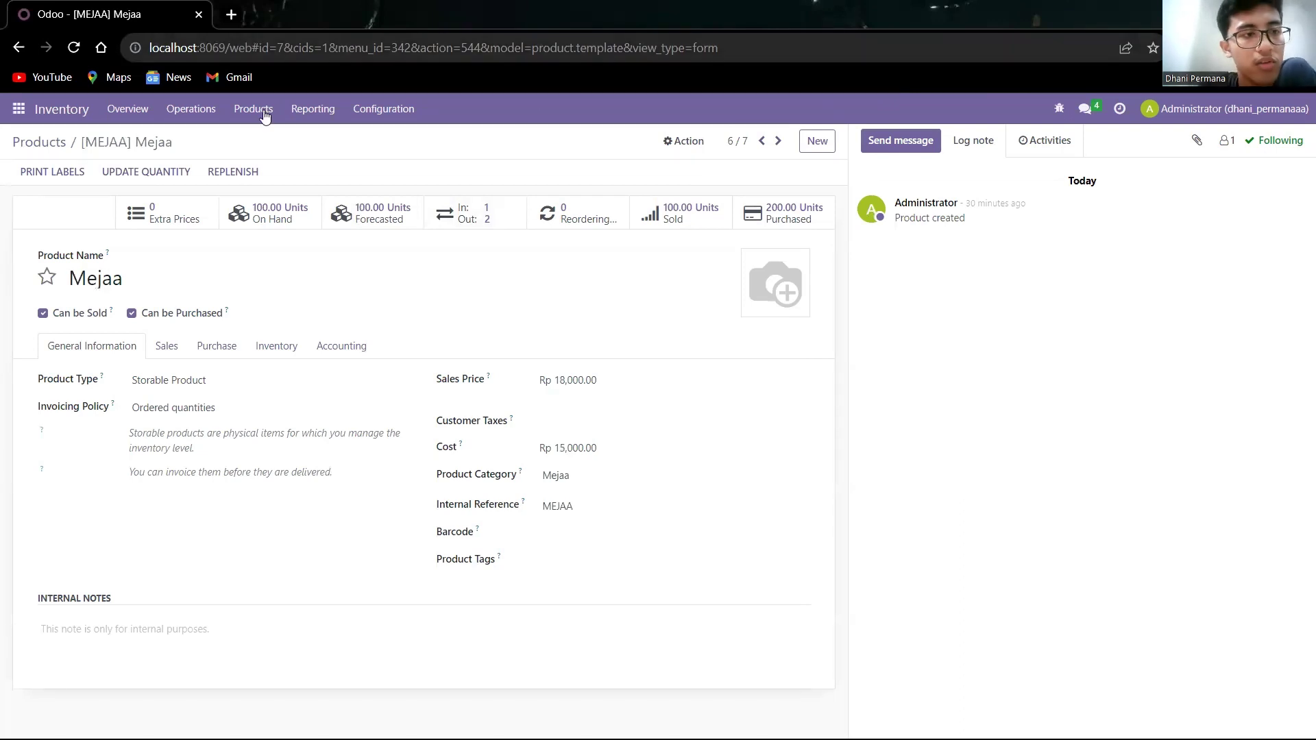
left_click(20, 116)
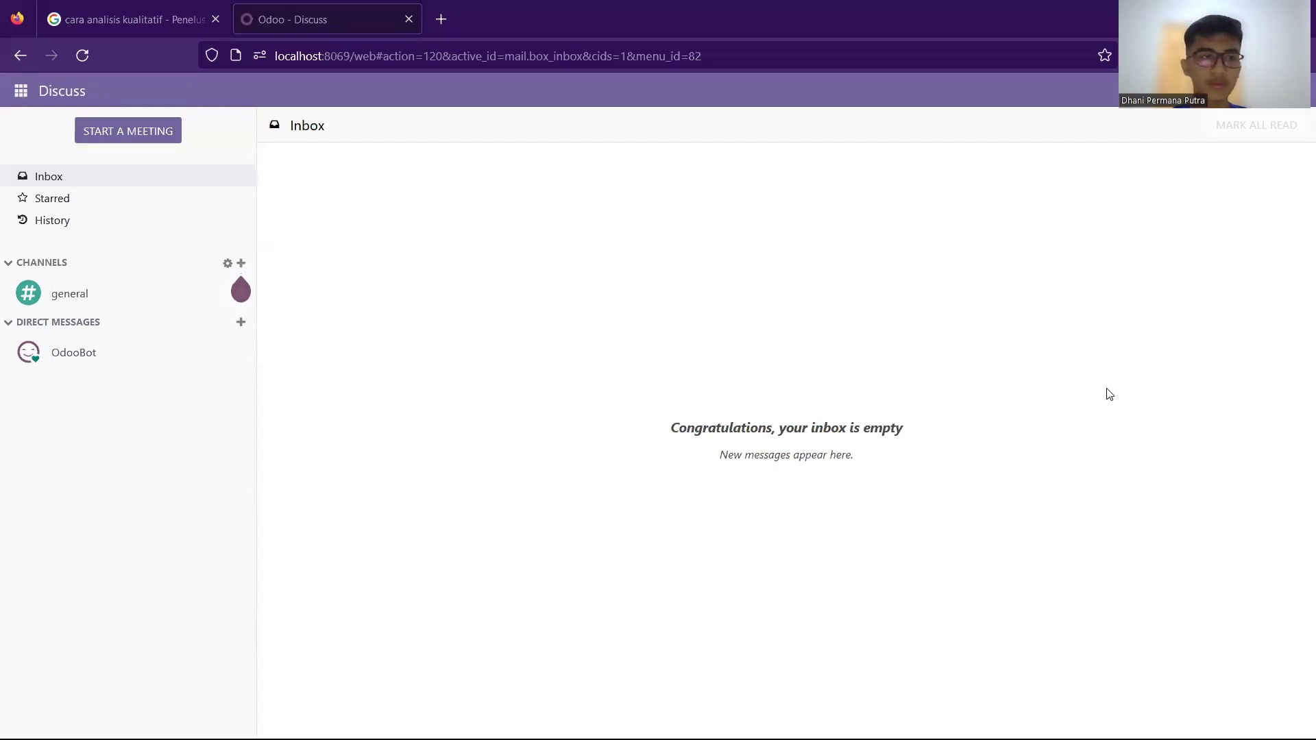
- Activate the developer mode from the general settings of the accounting database
left_click(21, 92)
left_click(21, 91)
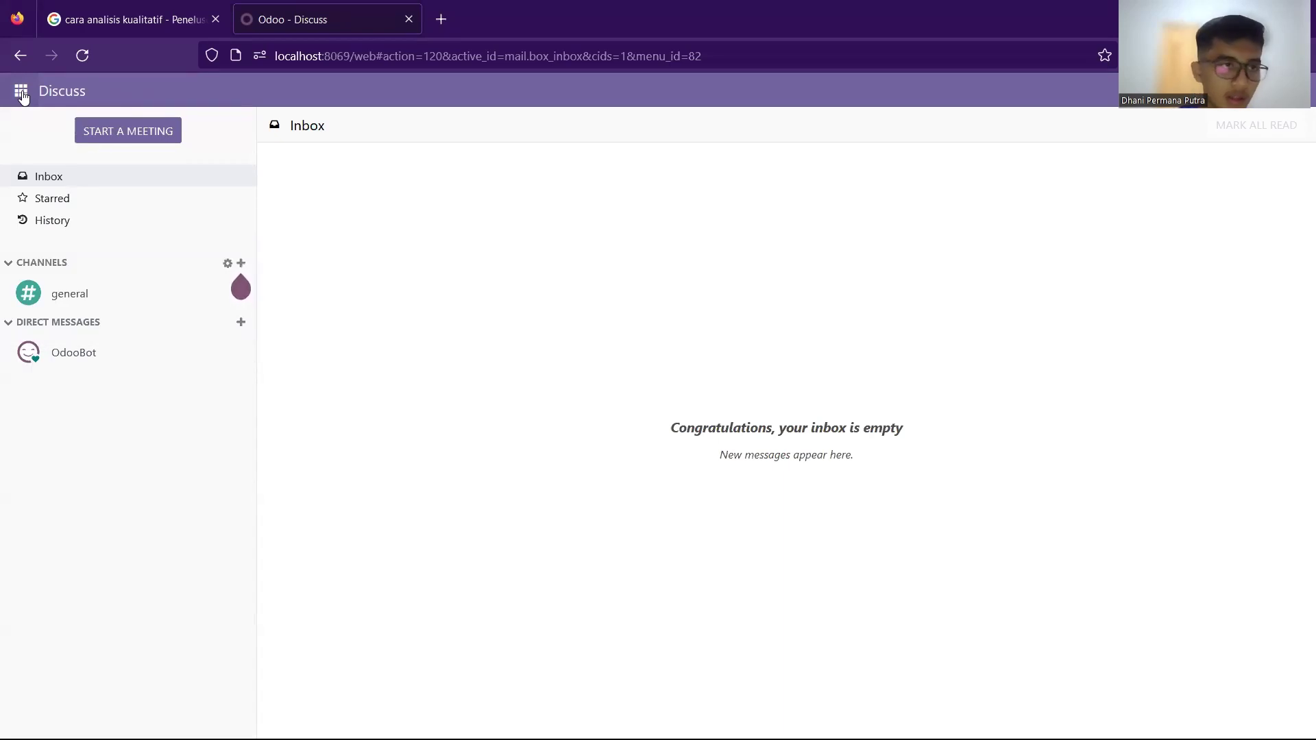
left_click(22, 92)
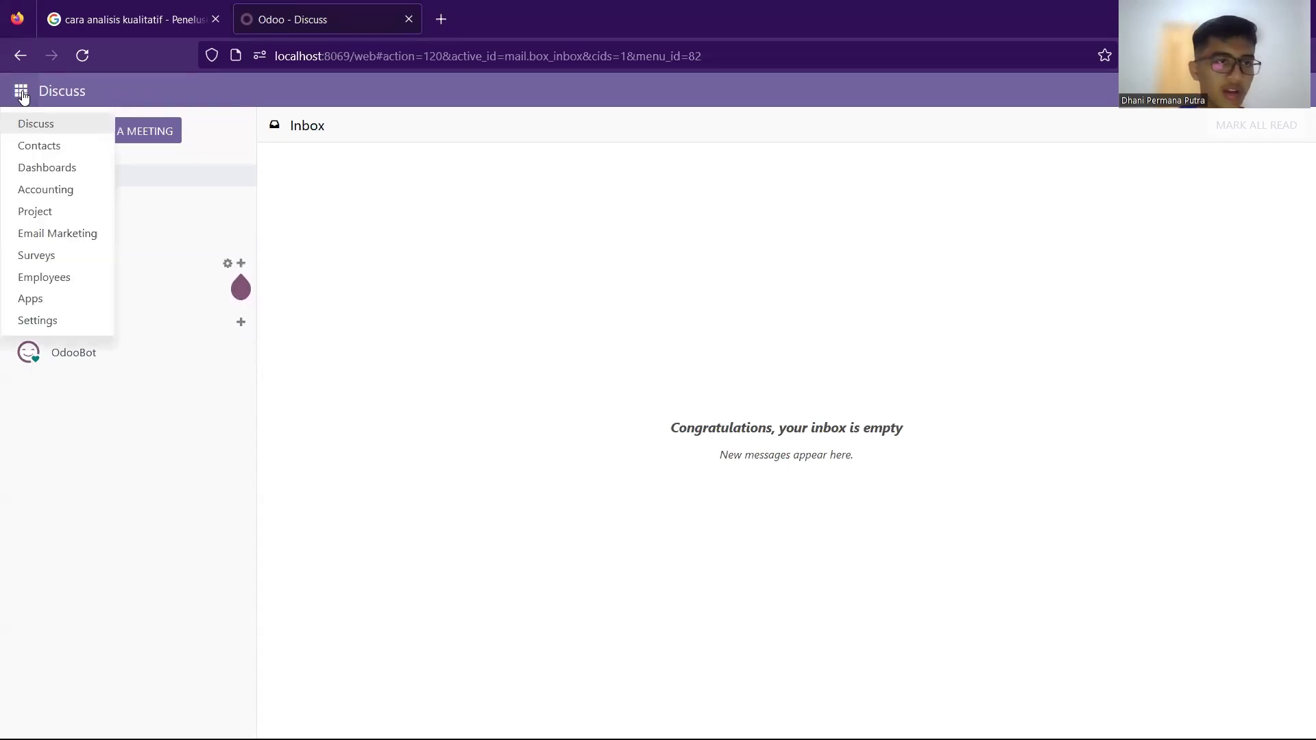
left_click(66, 304)
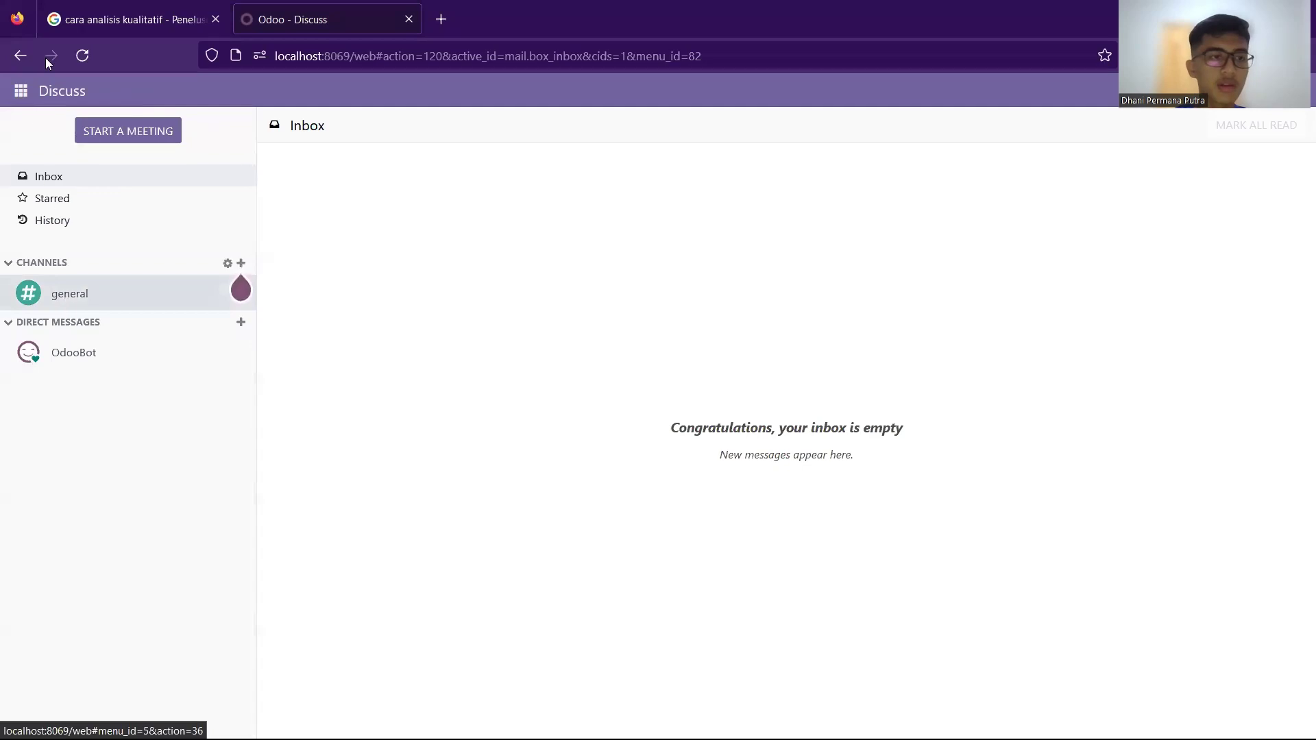
left_click(18, 95)
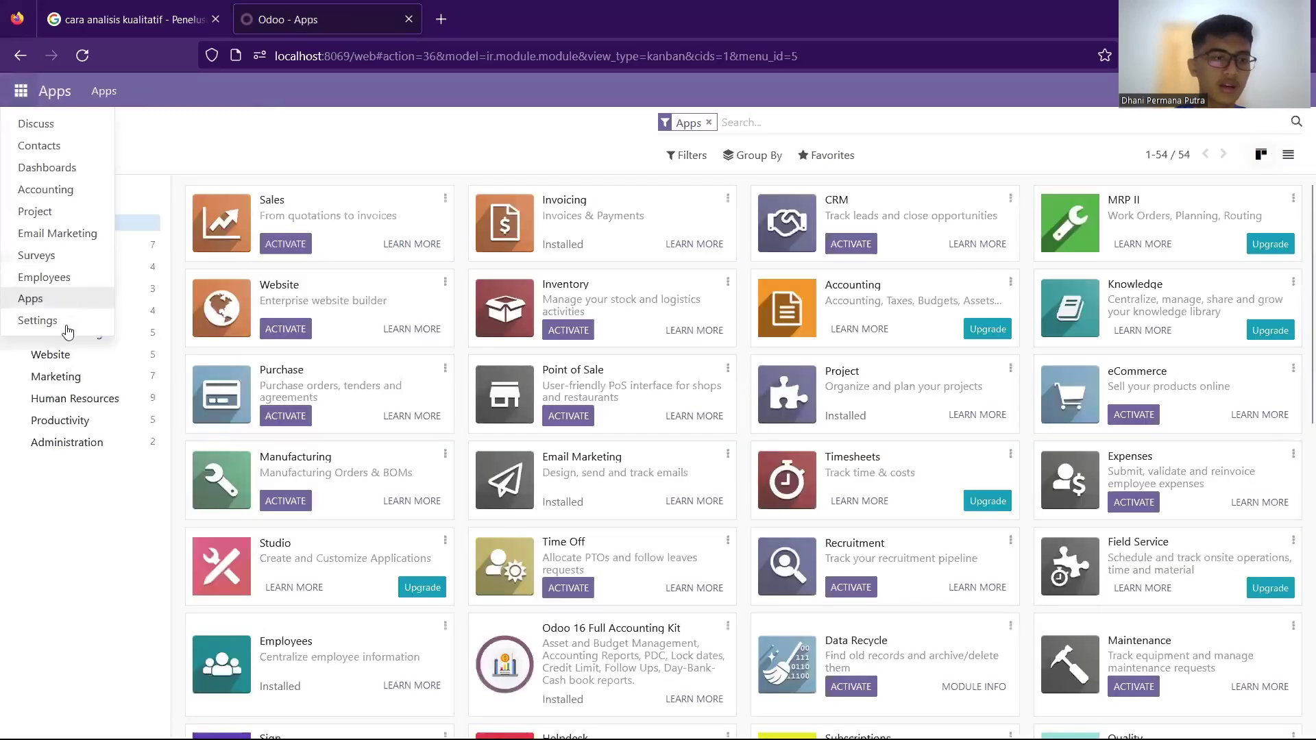
left_click(65, 325)
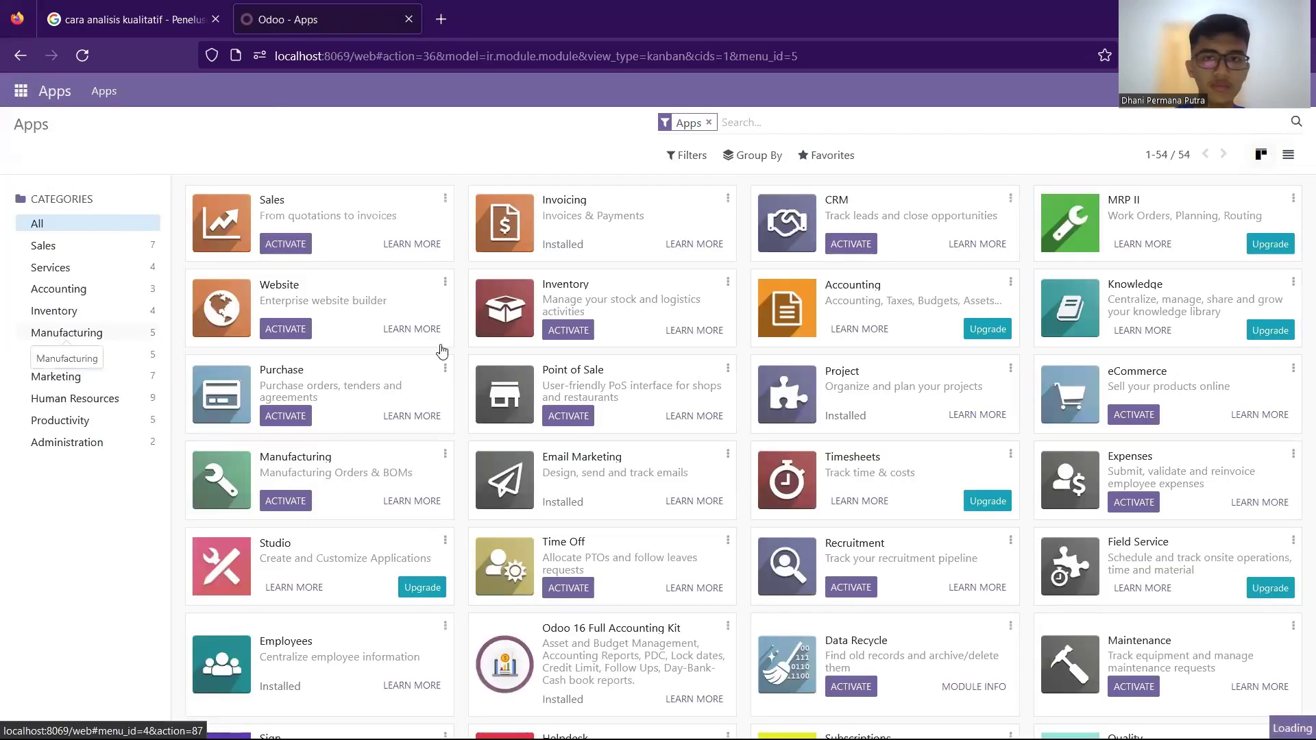
scroll(429, 461, "down", 15)
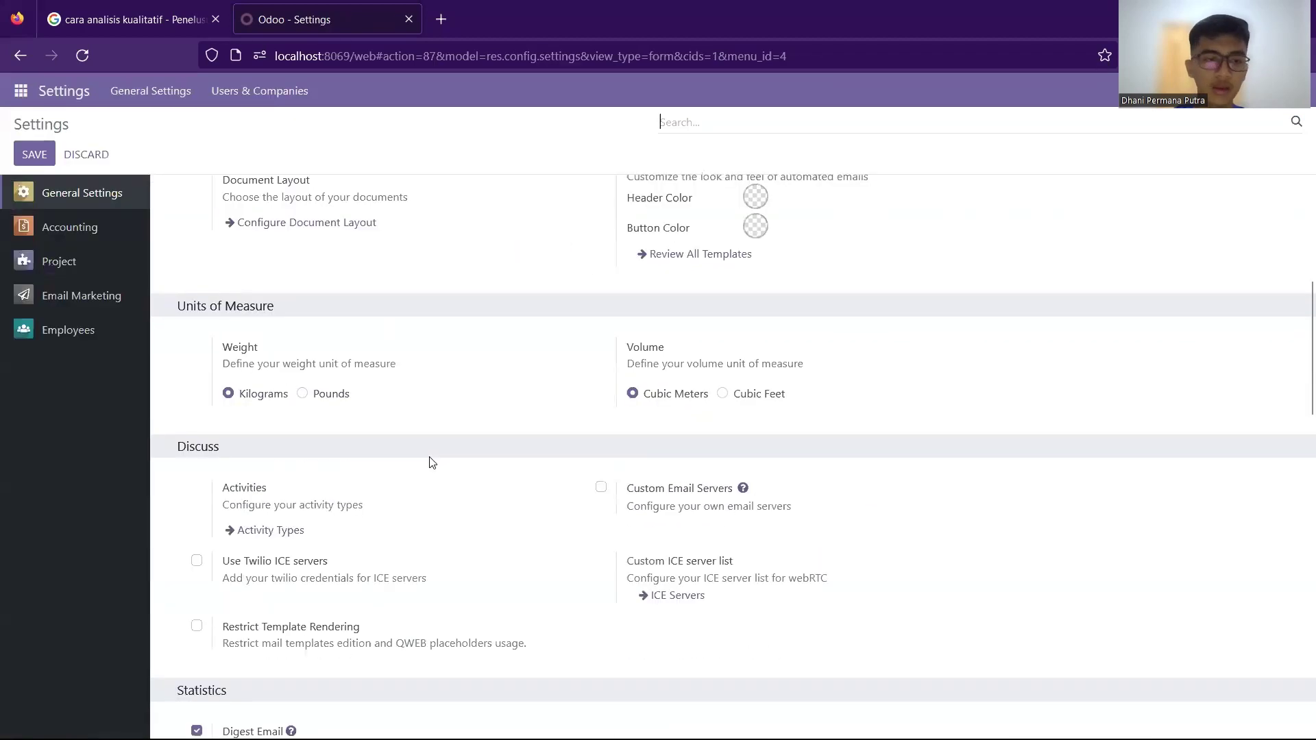
scroll(432, 463, "down", 3)
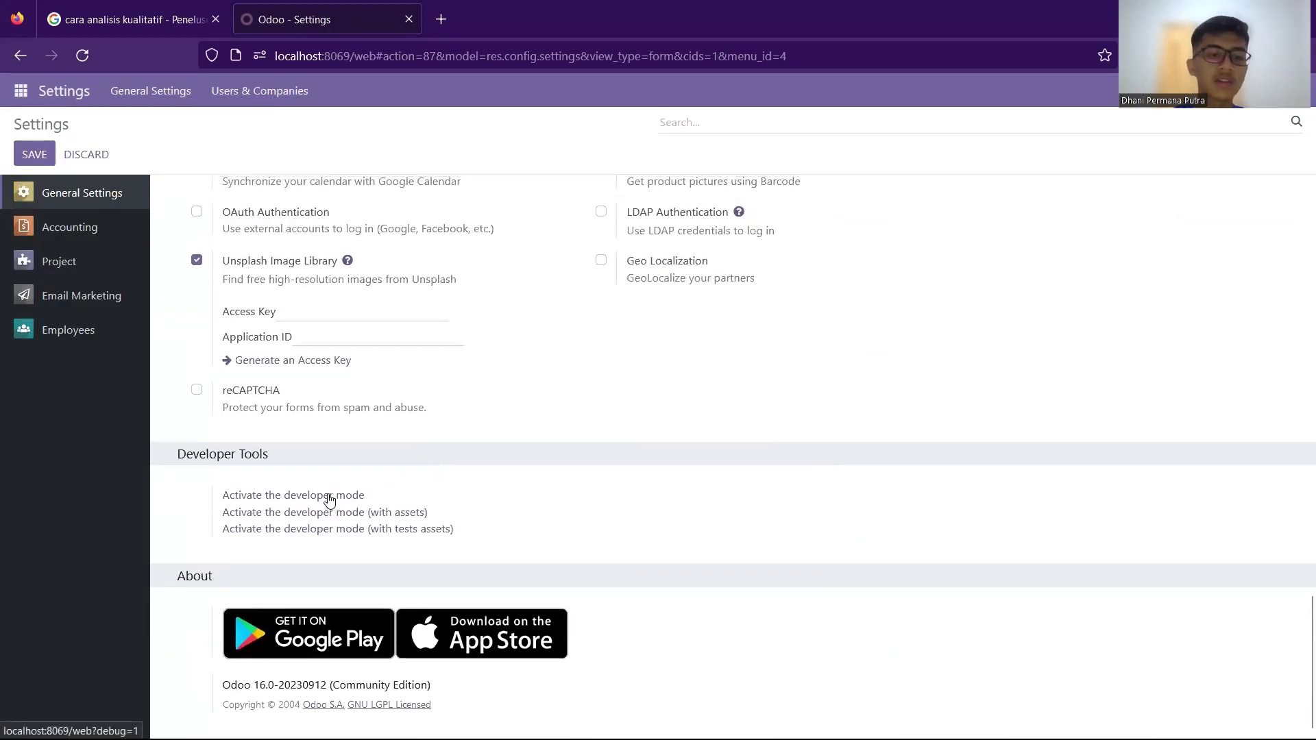
left_click(329, 496)
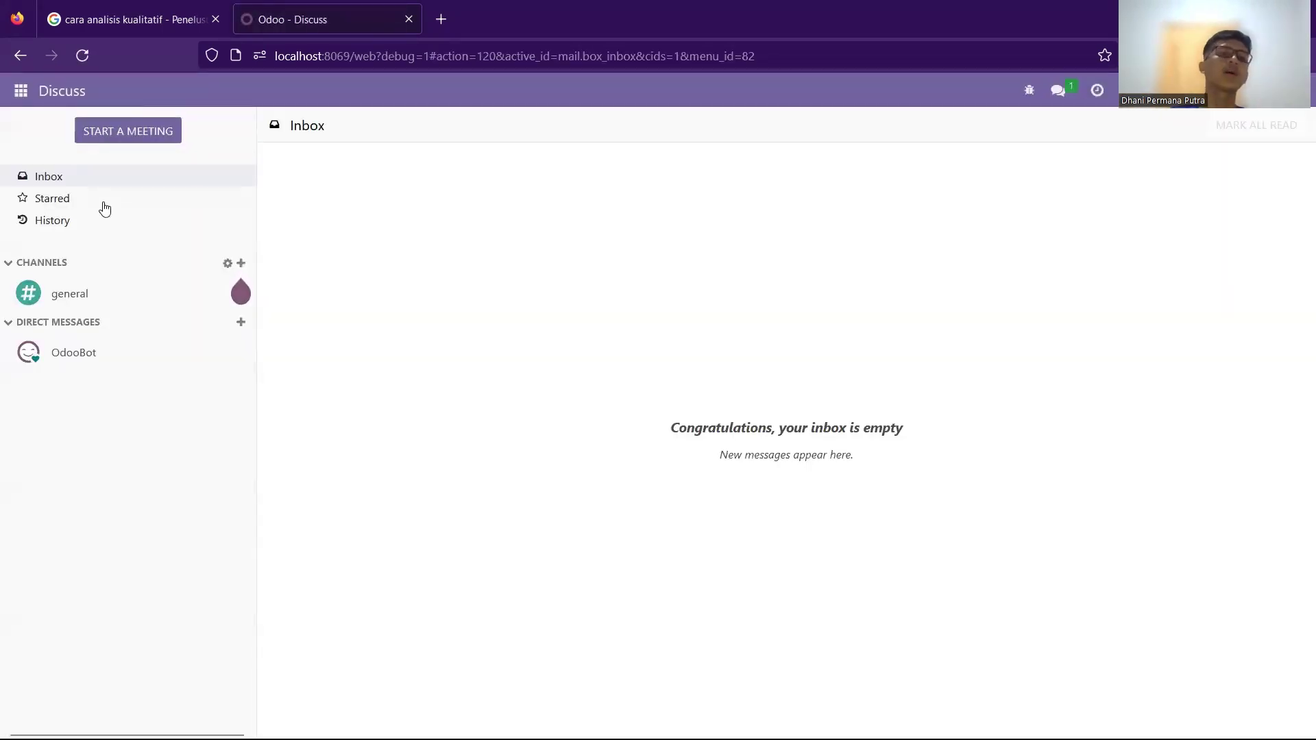
- Open the Accounting app and look over its dashboard of journals and setup stages
left_click(21, 96)
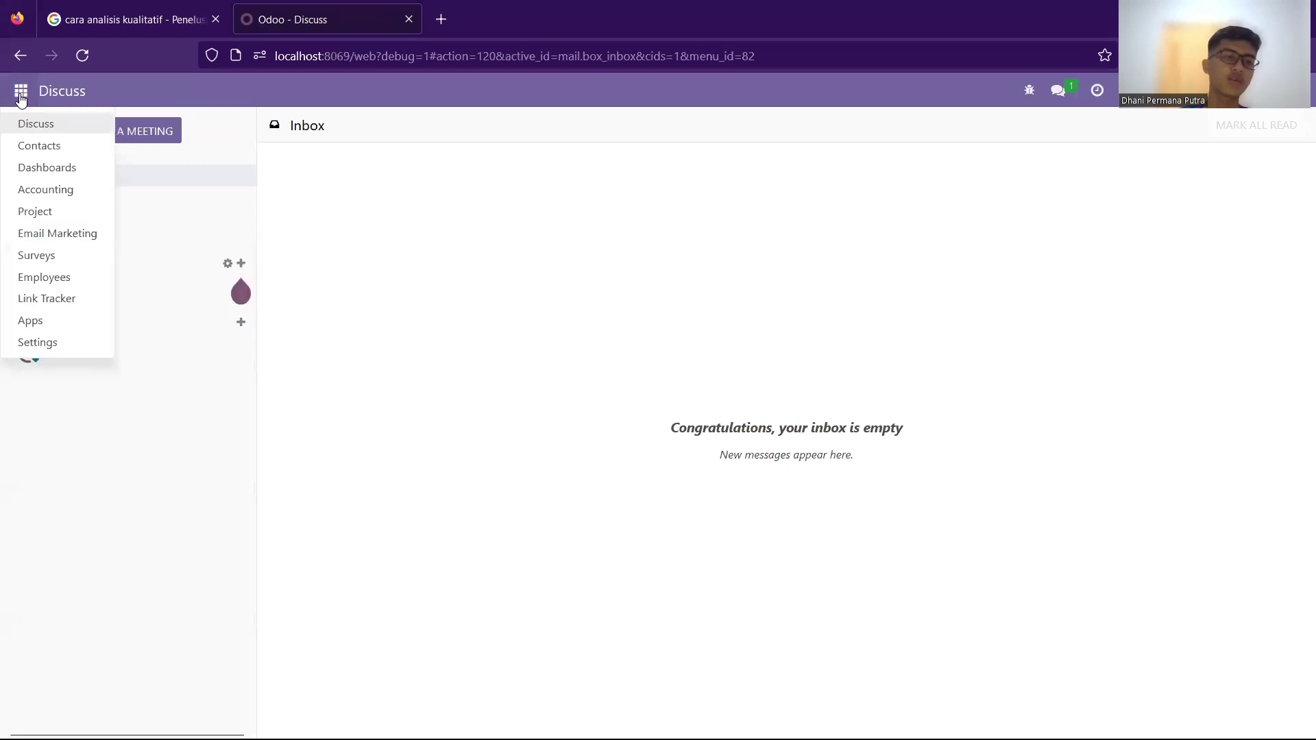
left_click(55, 194)
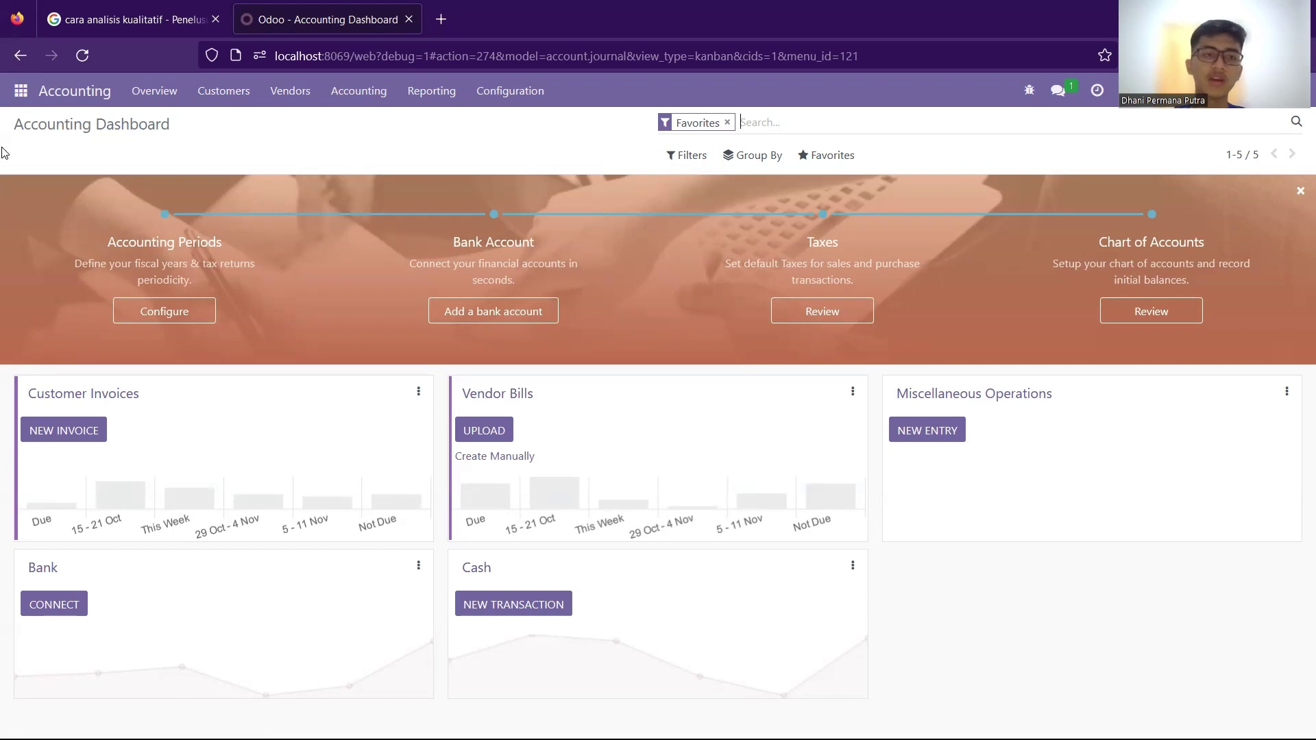
left_click(23, 97)
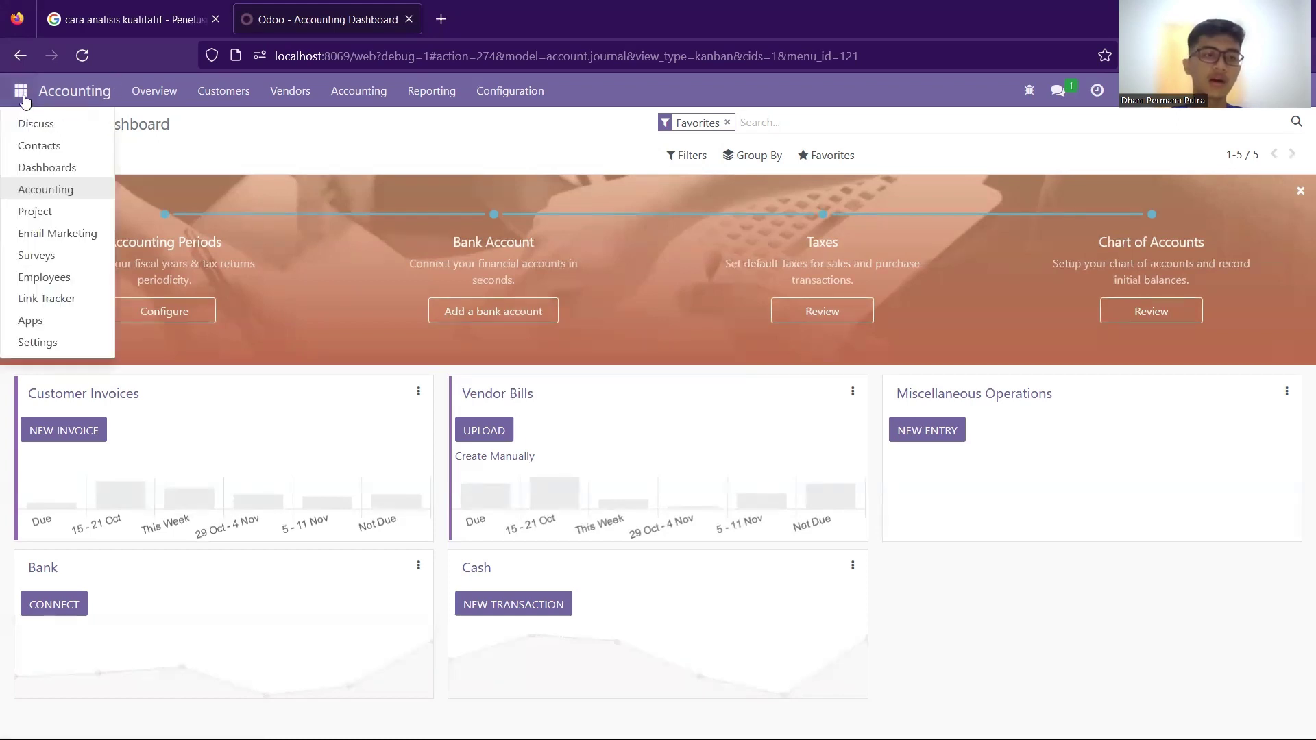
left_click(80, 188)
- Browse the apps catalogue to locate the Odoo 16 Full Accounting Kit module and check its installation status
left_click(19, 96)
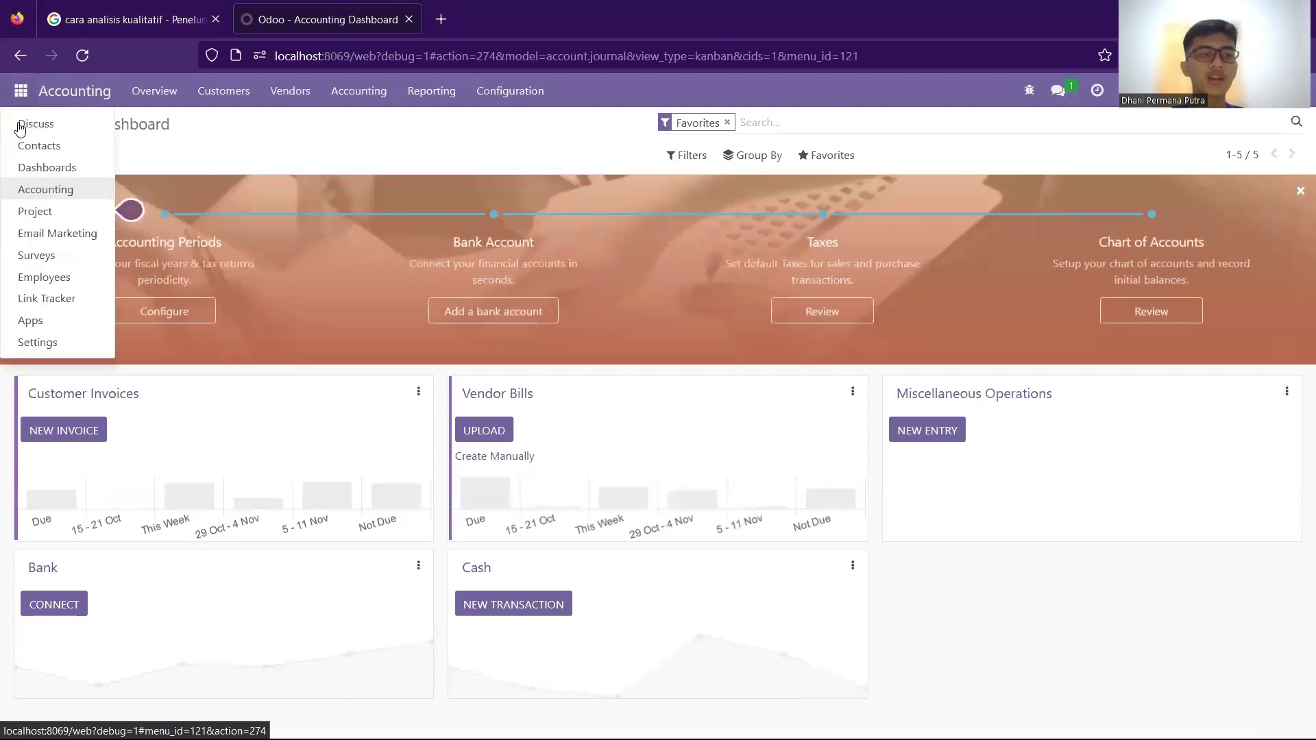
left_click(27, 320)
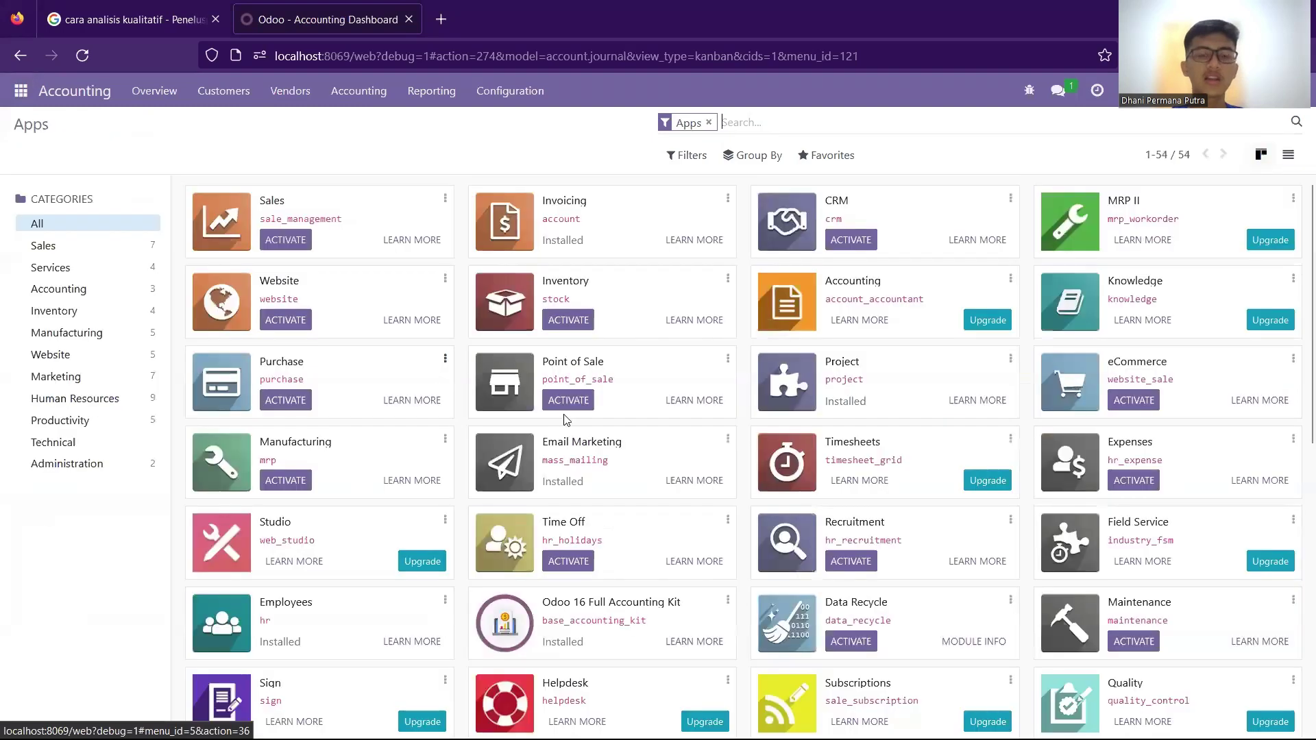
scroll(577, 517, "down", 2)
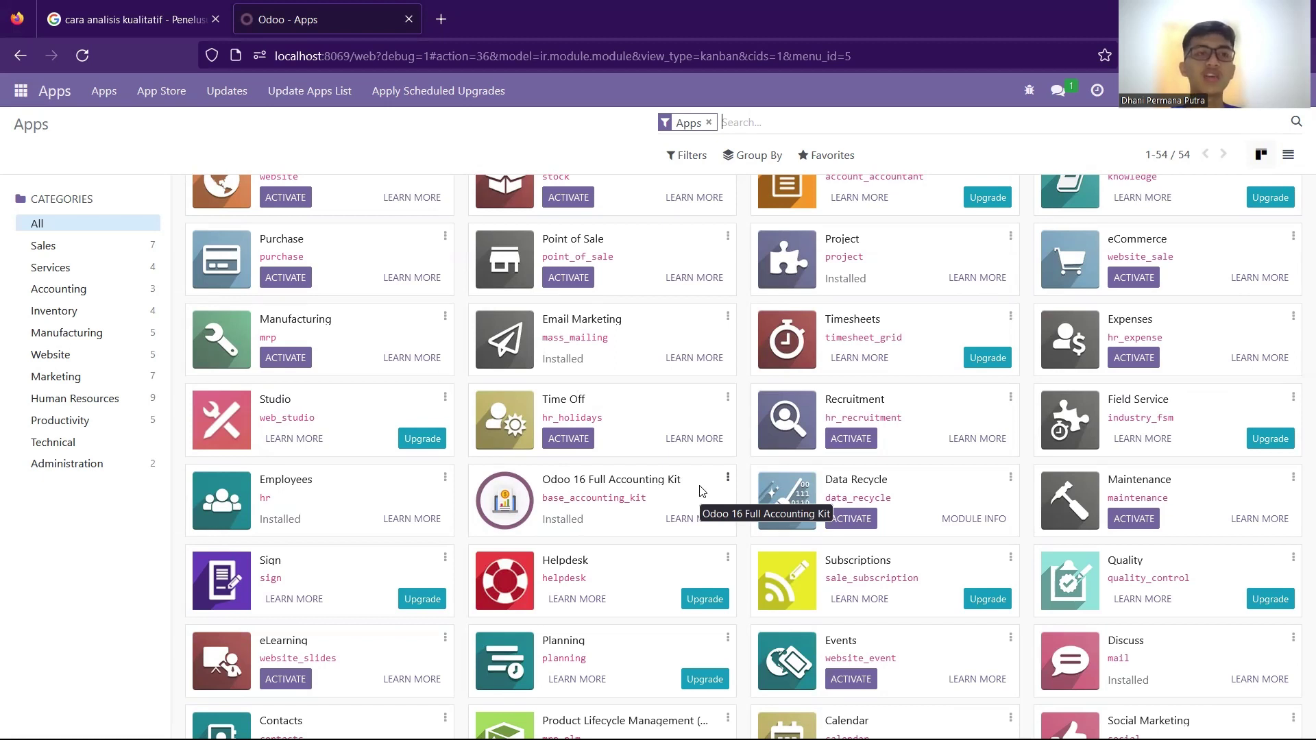
- Return to the Accounting app and open its journal entries
left_click(21, 90)
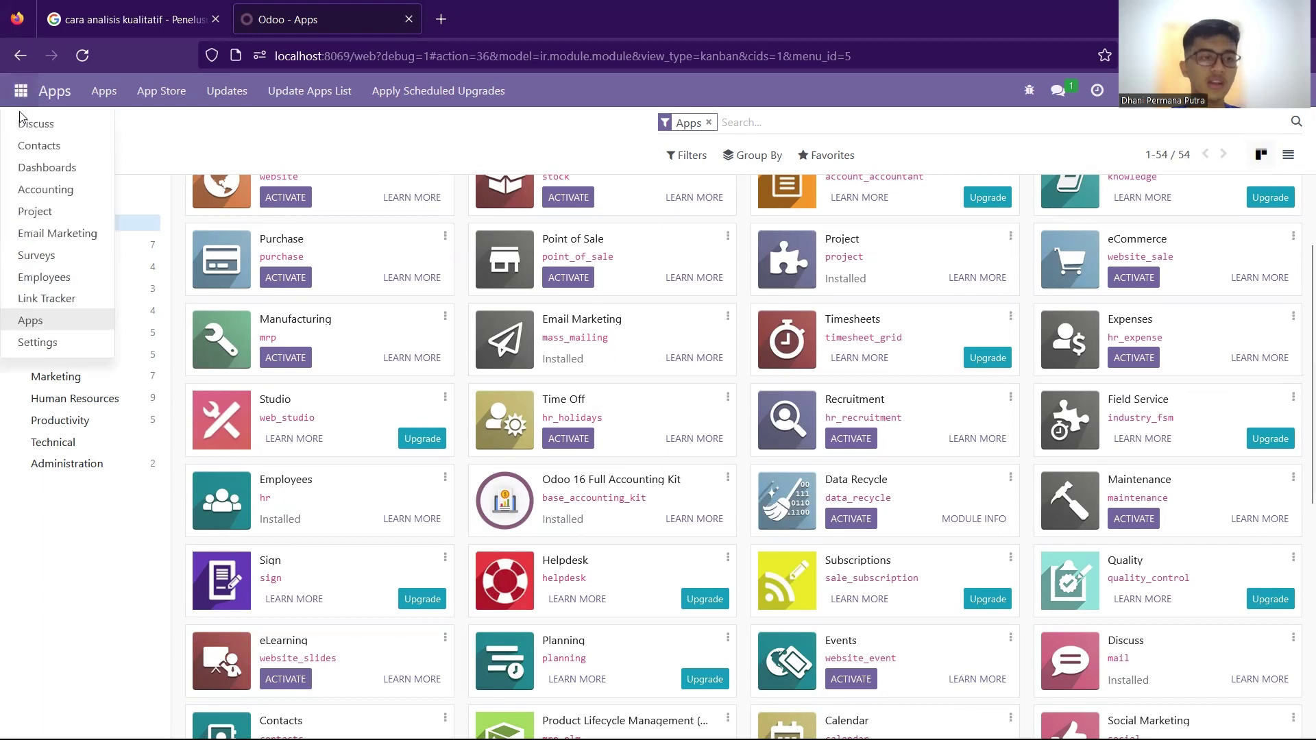
left_click(39, 185)
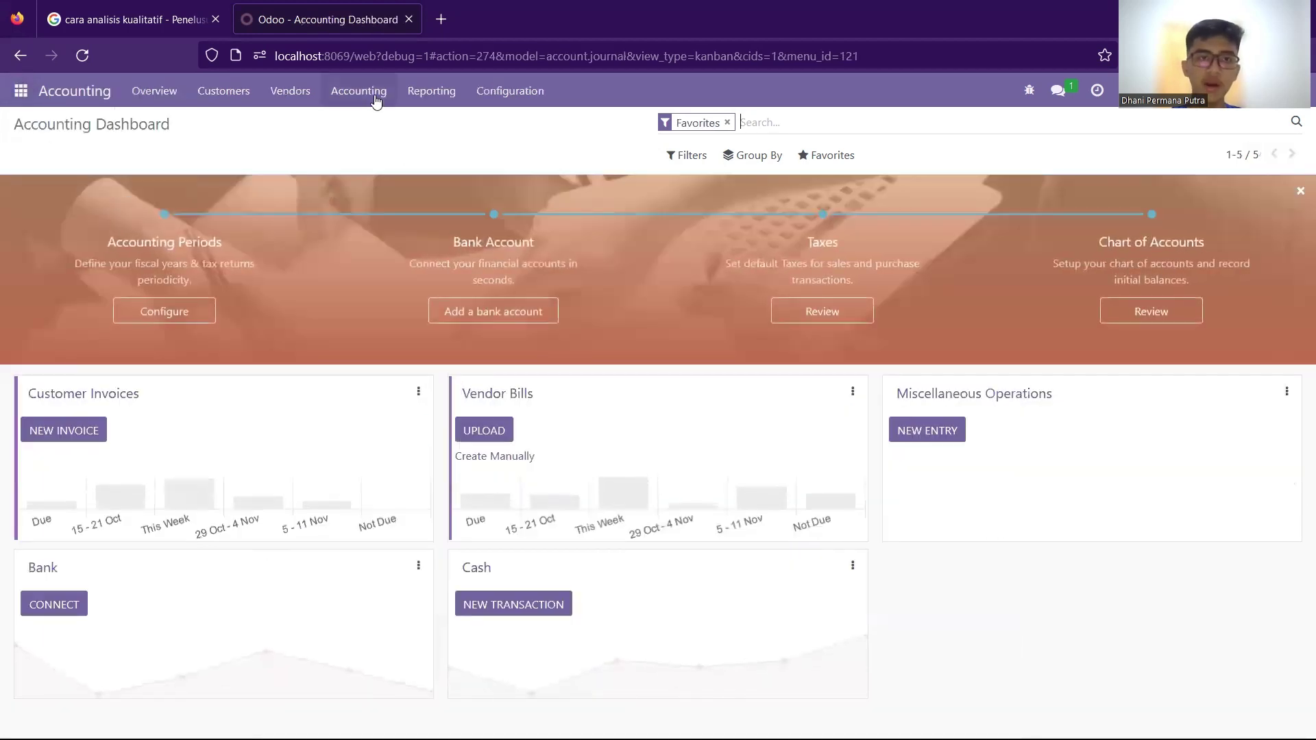
left_click(375, 100)
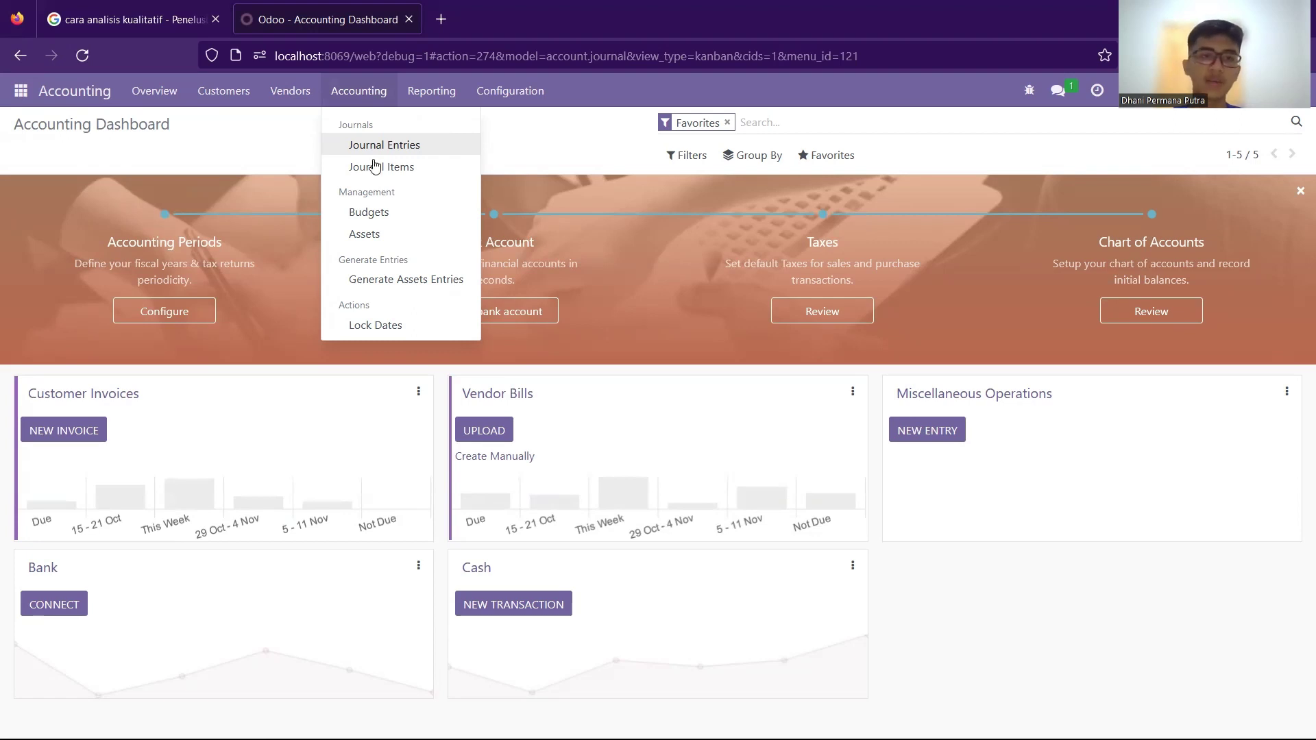
left_click(422, 146)
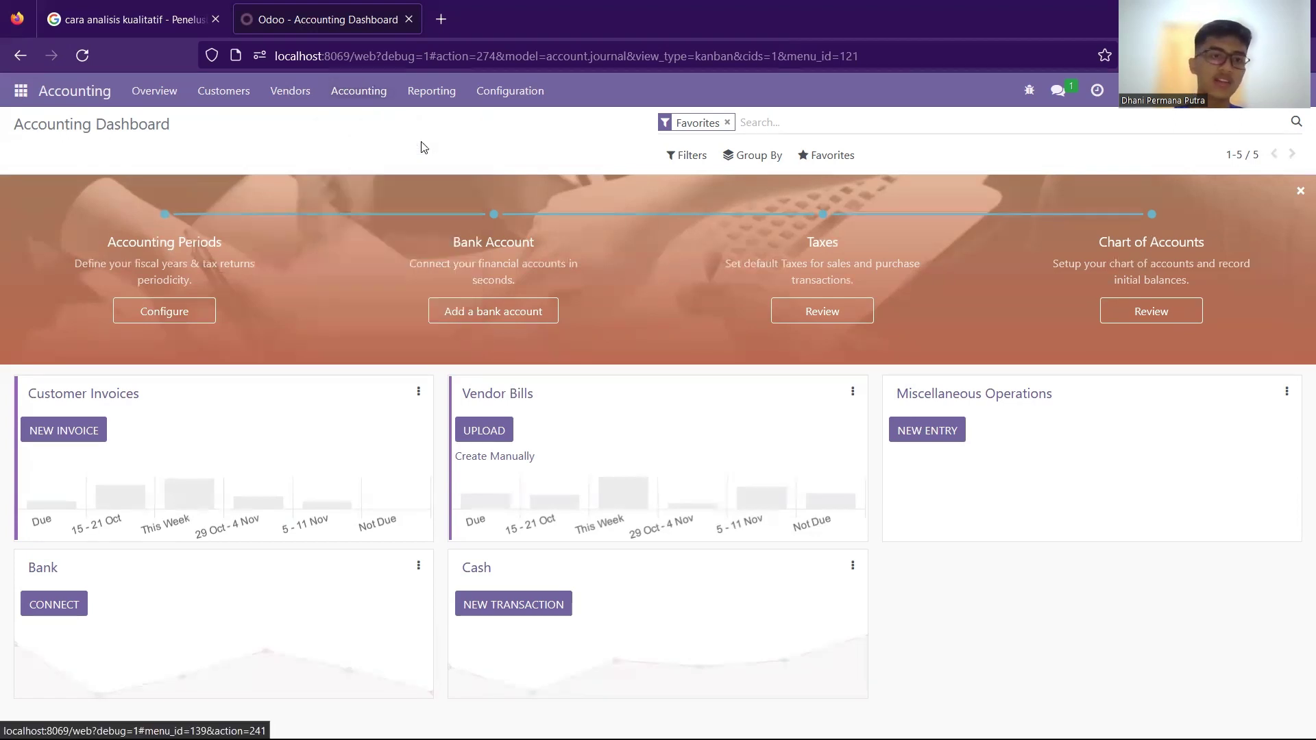